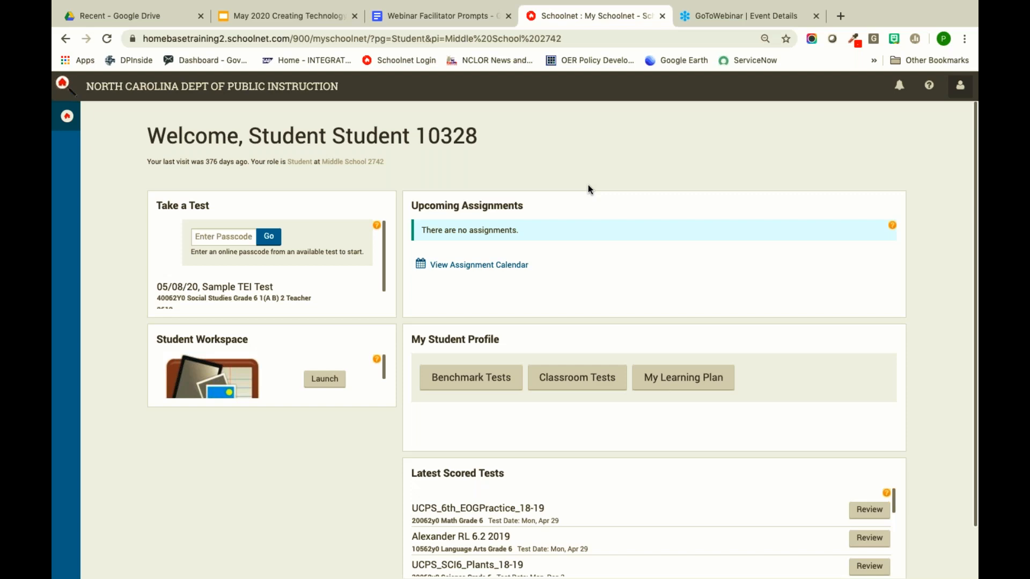
- Enter the test passcode and launch the Sample TEI Test for the Social Studies class
click(208, 238)
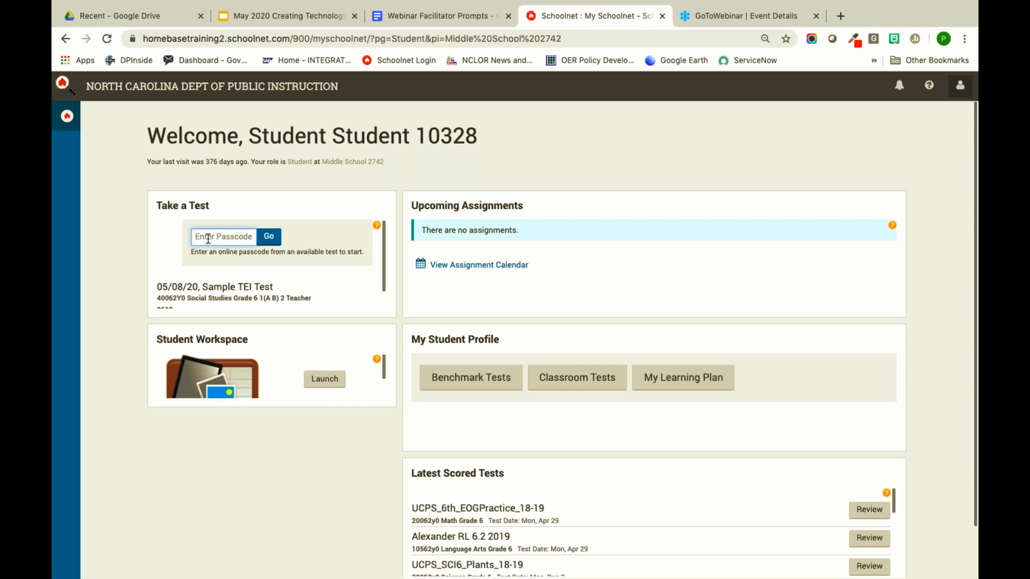
text(Sampletei)
click(271, 237)
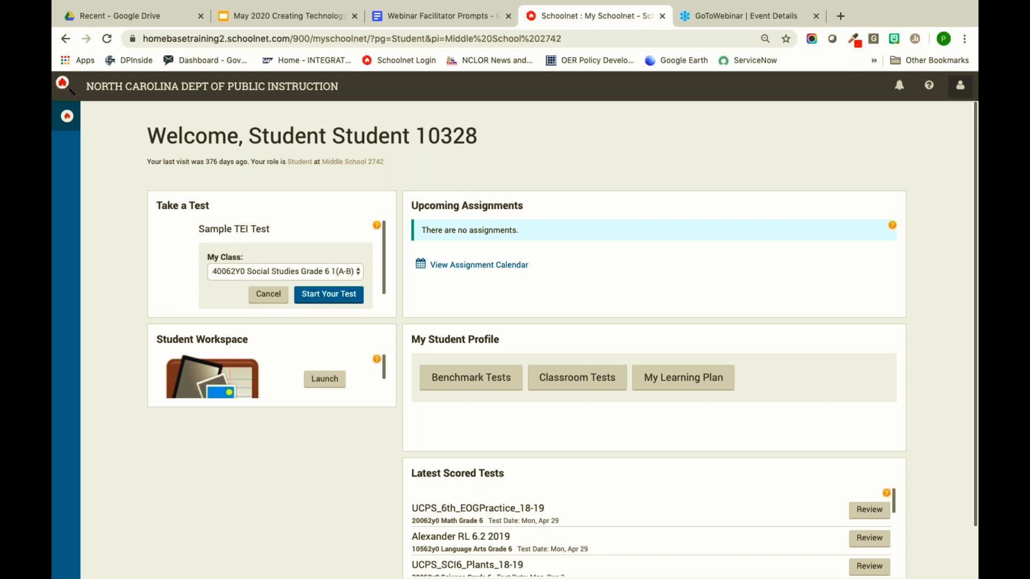
scroll(287, 248, down, 1)
scroll(288, 248, up, 1)
click(336, 293)
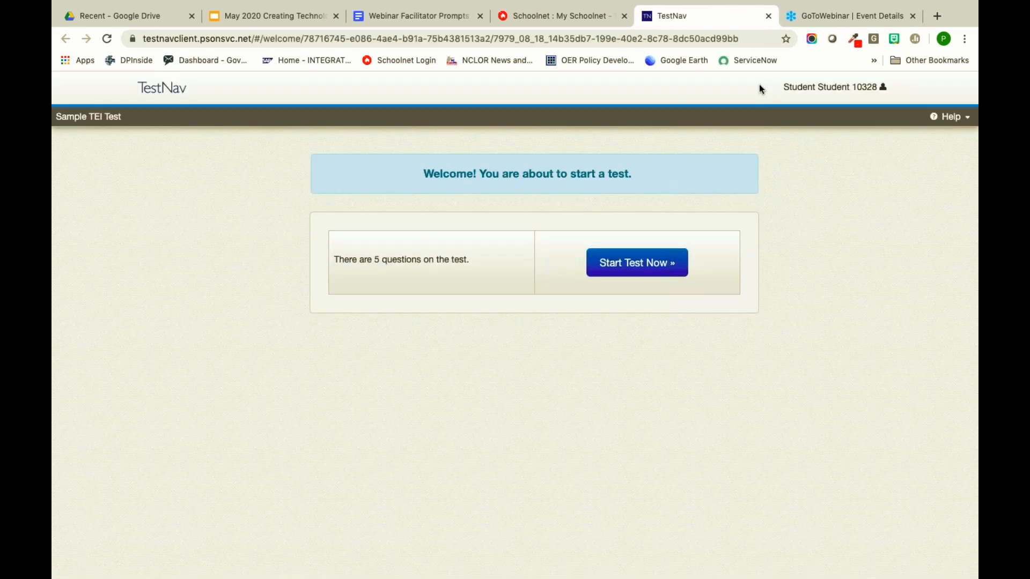
- Start the test and scroll through question 1's Asia map
click(617, 266)
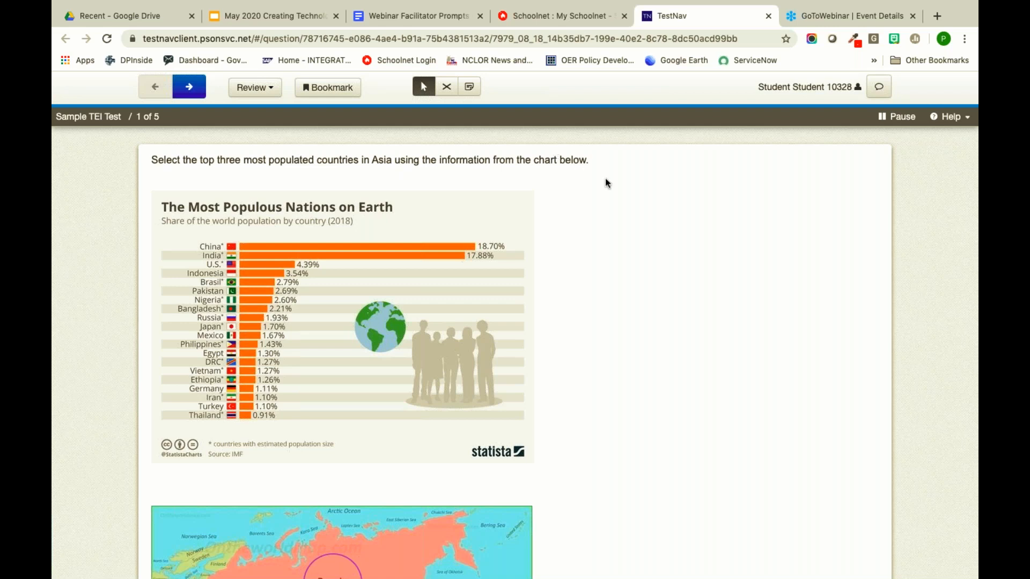
scroll(272, 271, down, 5)
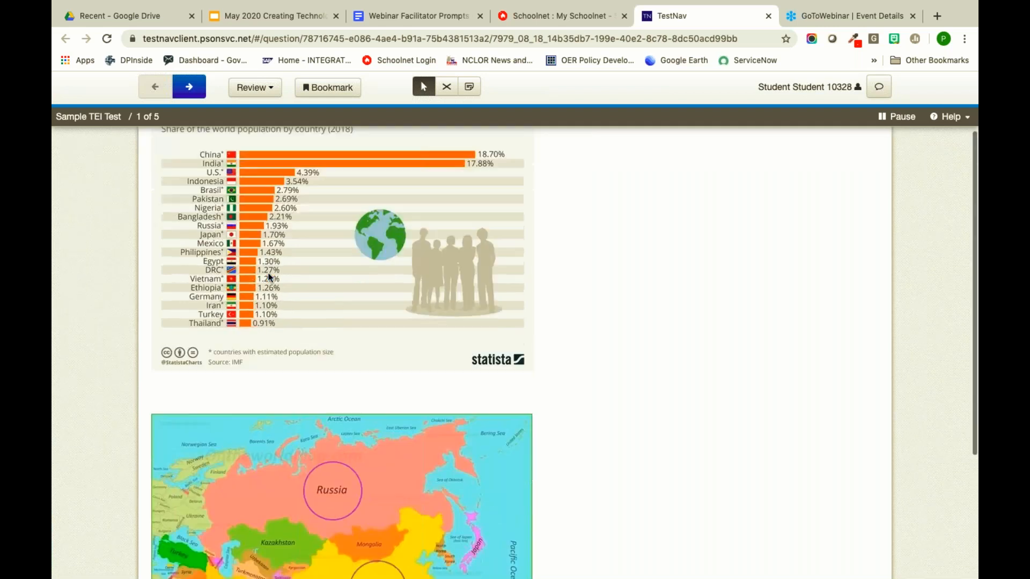
scroll(237, 382, down, 2)
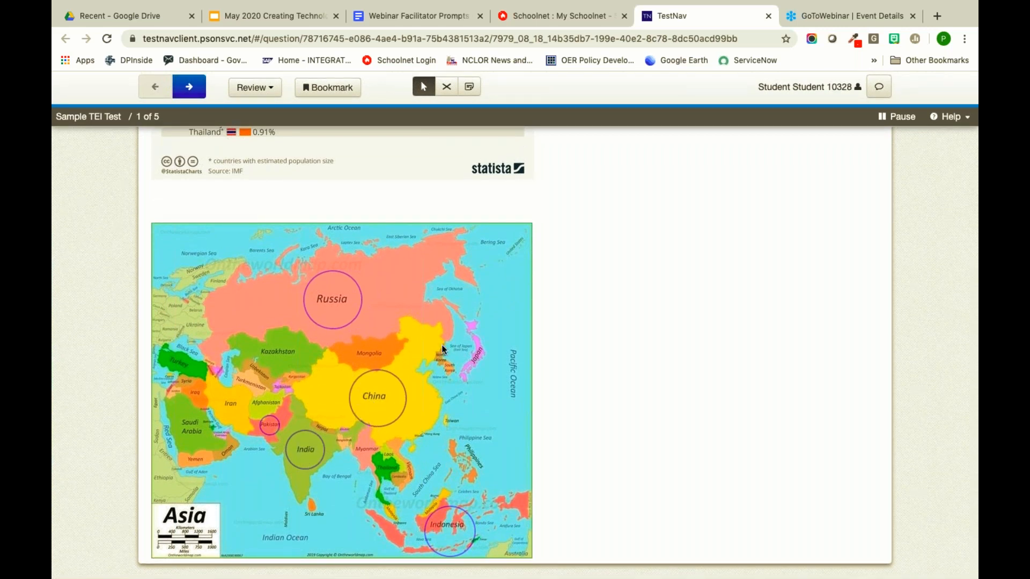
scroll(459, 359, up, 1)
scroll(459, 358, up, 5)
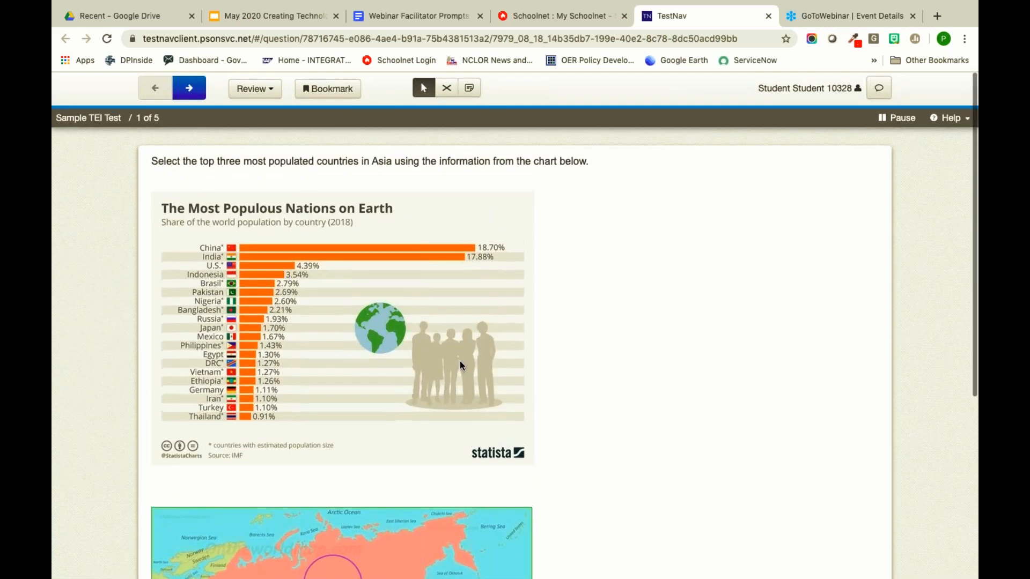
scroll(529, 386, down, 3)
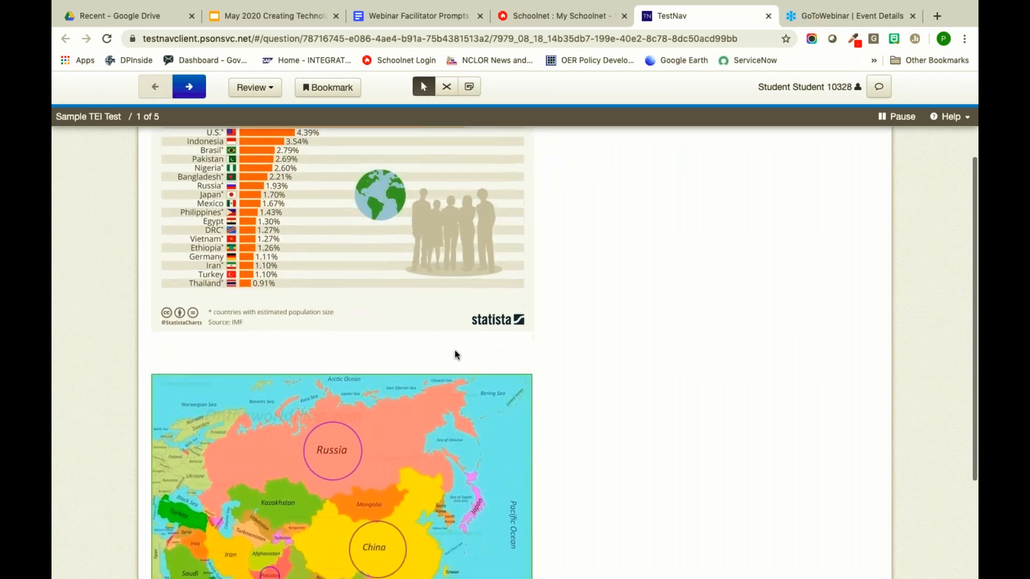
scroll(455, 351, down, 3)
- Mark China and Russia on the Asia map, then advance to question 2
click(386, 416)
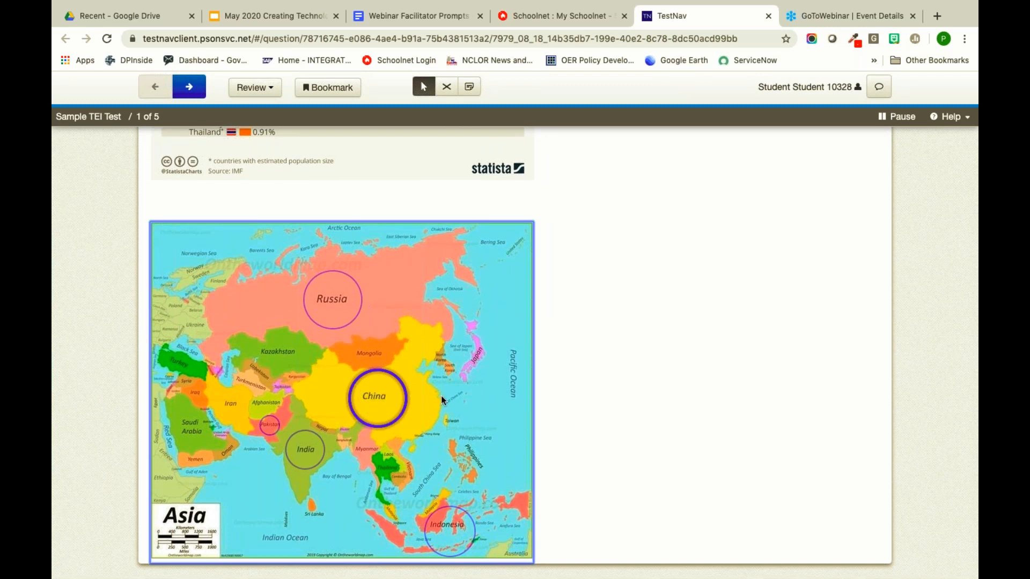
scroll(518, 359, up, 6)
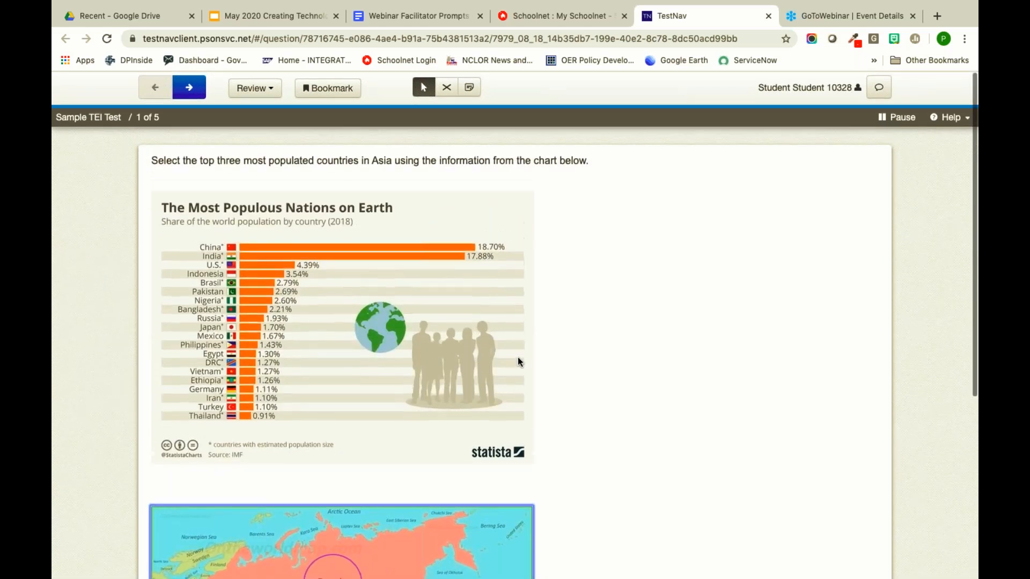
scroll(517, 357, down, 5)
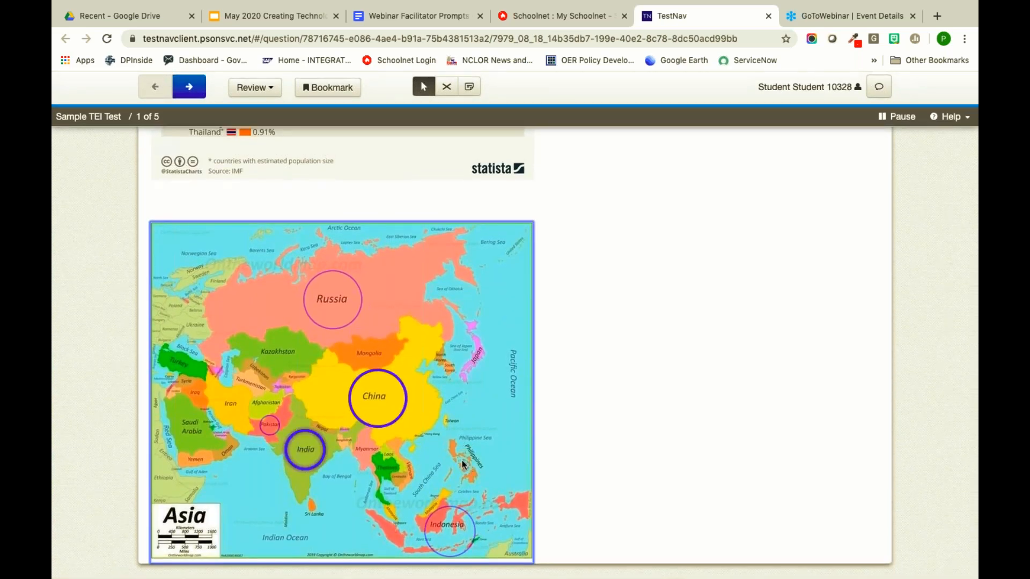
scroll(474, 405, up, 4)
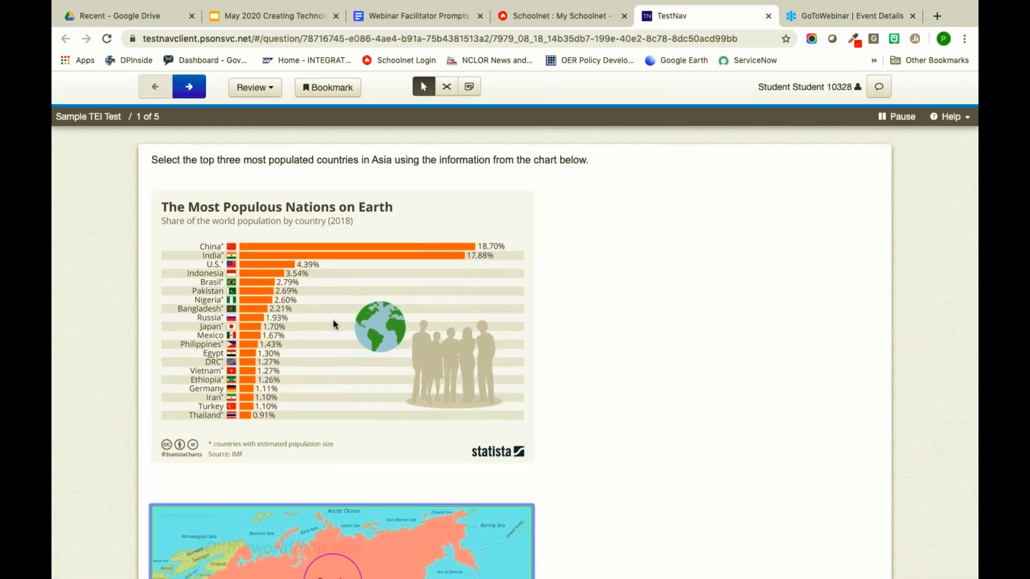
scroll(336, 383, down, 5)
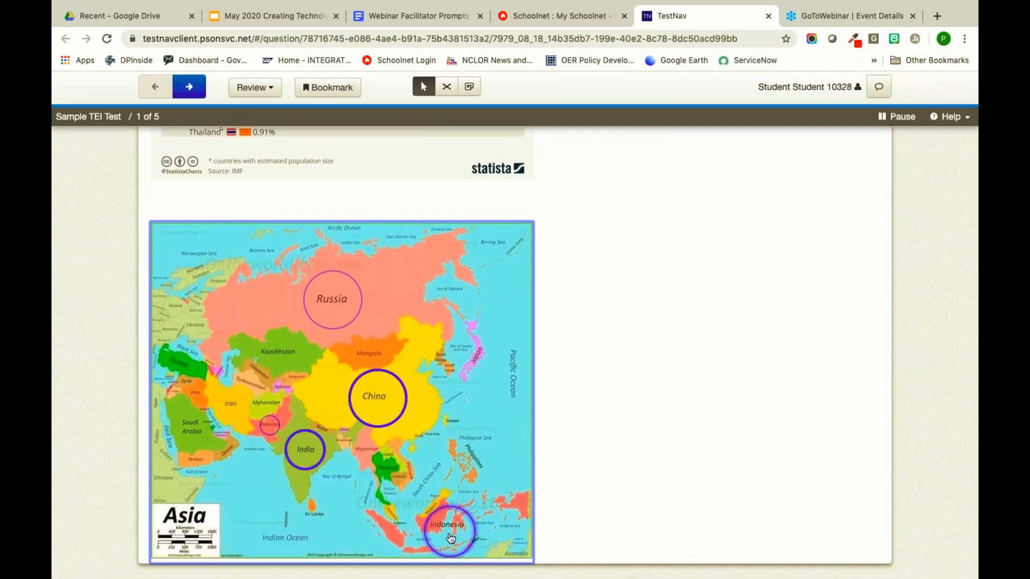
click(332, 296)
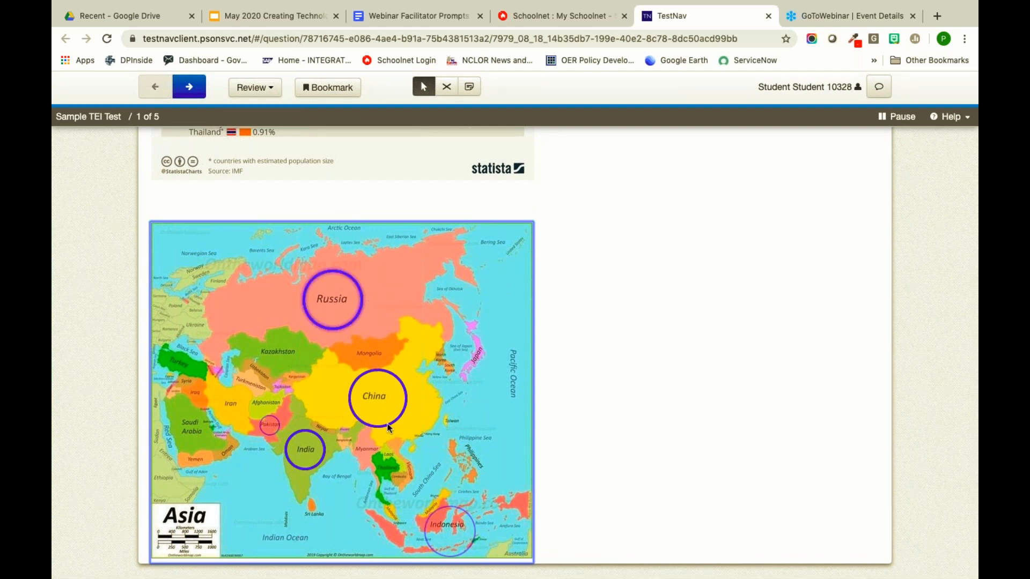
scroll(625, 374, up, 5)
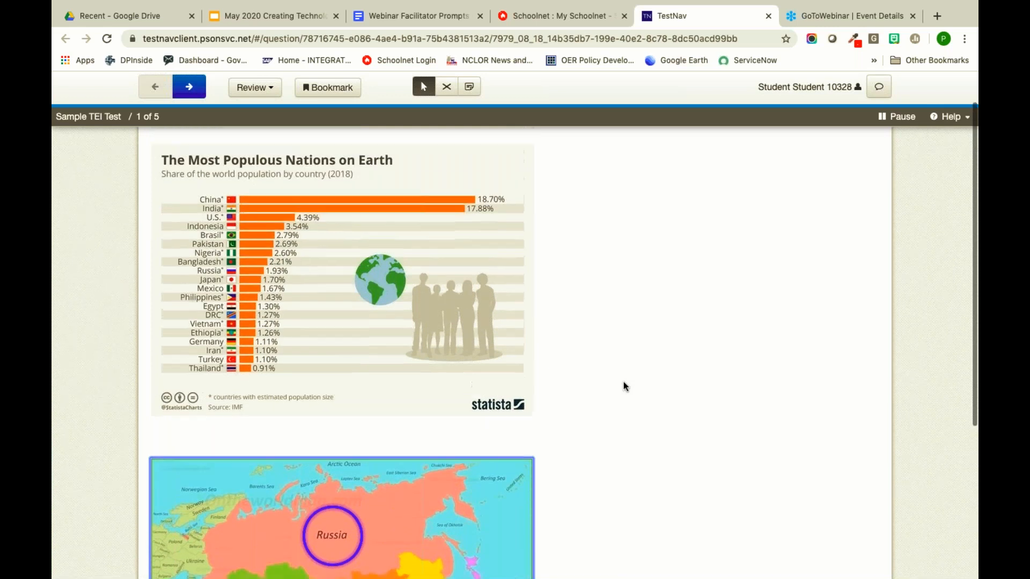
click(191, 88)
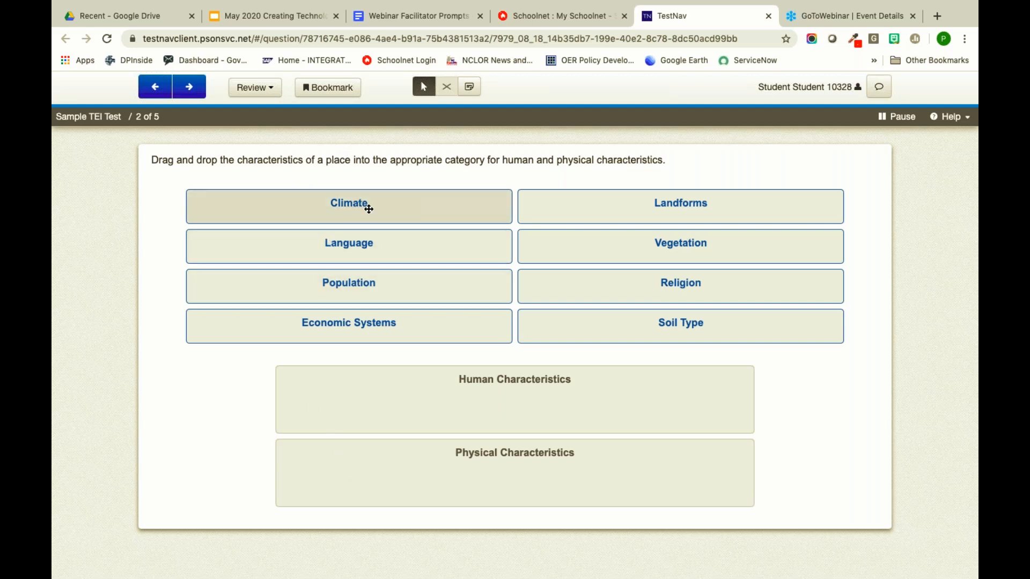
- Sort Language, Population, Religion, Economic Systems under Human; Climate, Landforms, Vegetation, Soil Type under Physical
drag(403, 202, 516, 471)
drag(421, 218, 502, 479)
drag(376, 202, 501, 349)
drag(447, 201, 584, 441)
drag(397, 207, 501, 309)
drag(412, 208, 588, 328)
drag(466, 211, 679, 258)
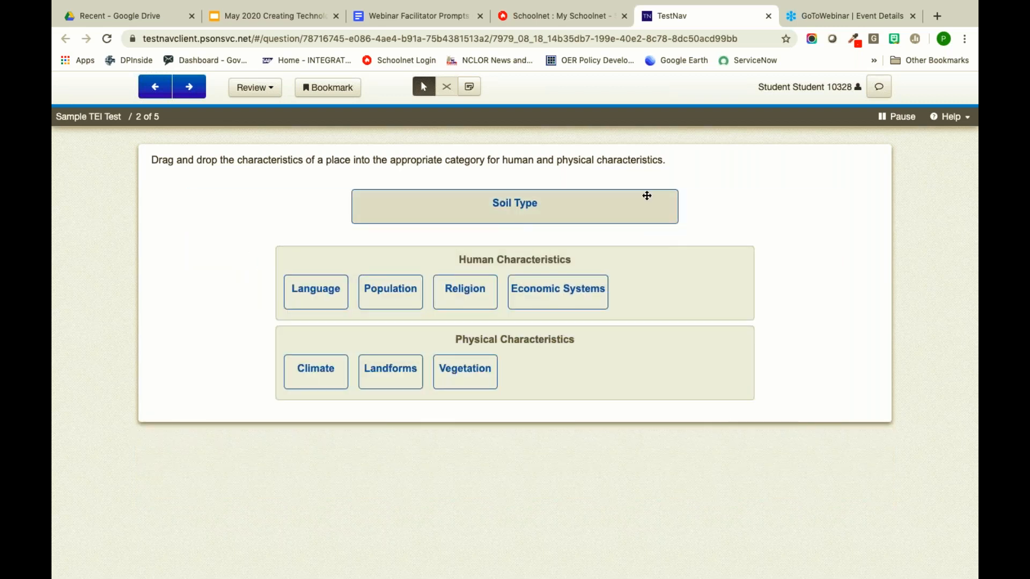
drag(627, 209, 697, 379)
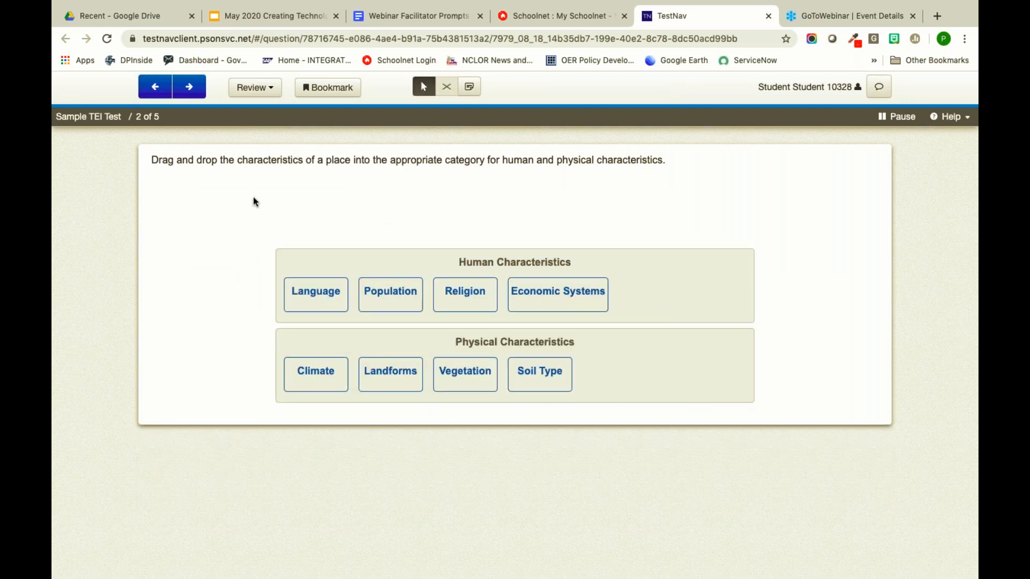
click(189, 91)
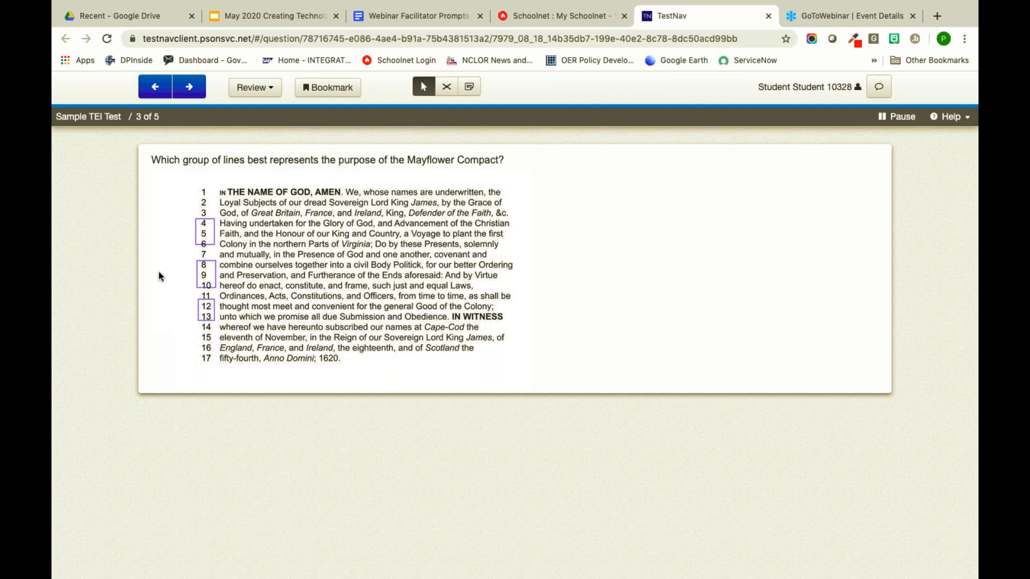
- Choose lines 4–6 as the Mayflower Compact's purpose and continue to question 4
click(204, 231)
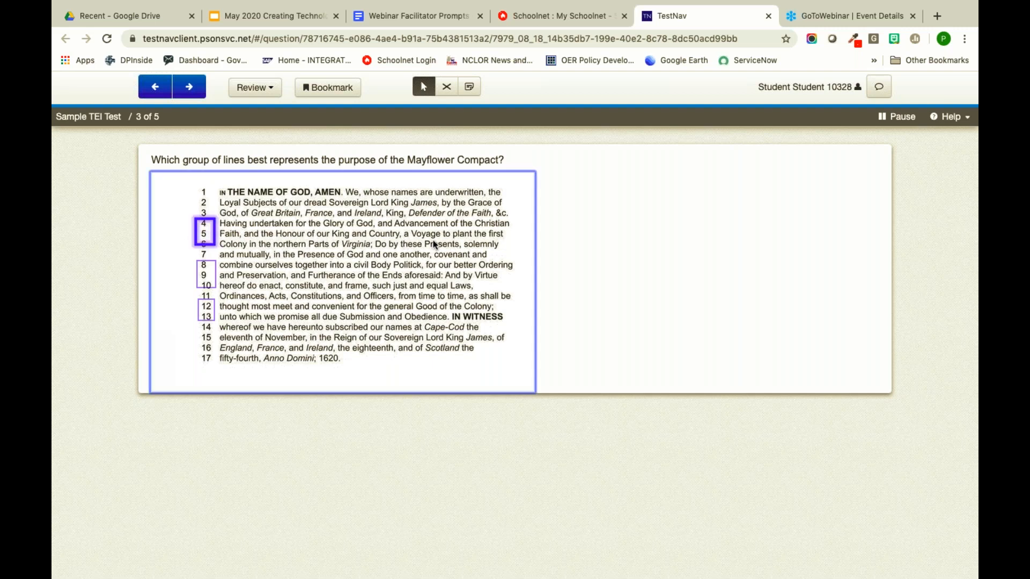
click(189, 88)
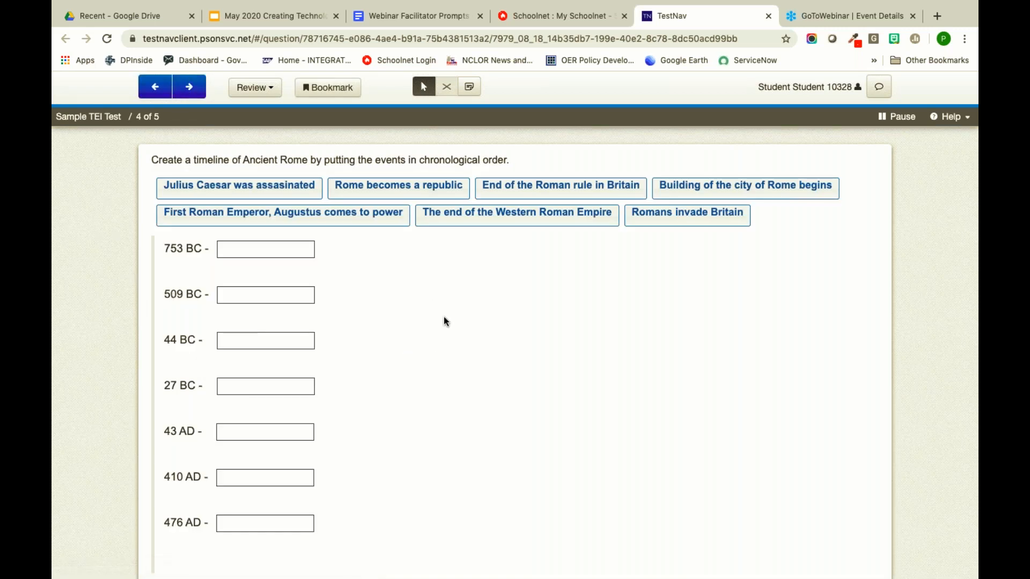
scroll(443, 317, down, 1)
scroll(443, 316, up, 1)
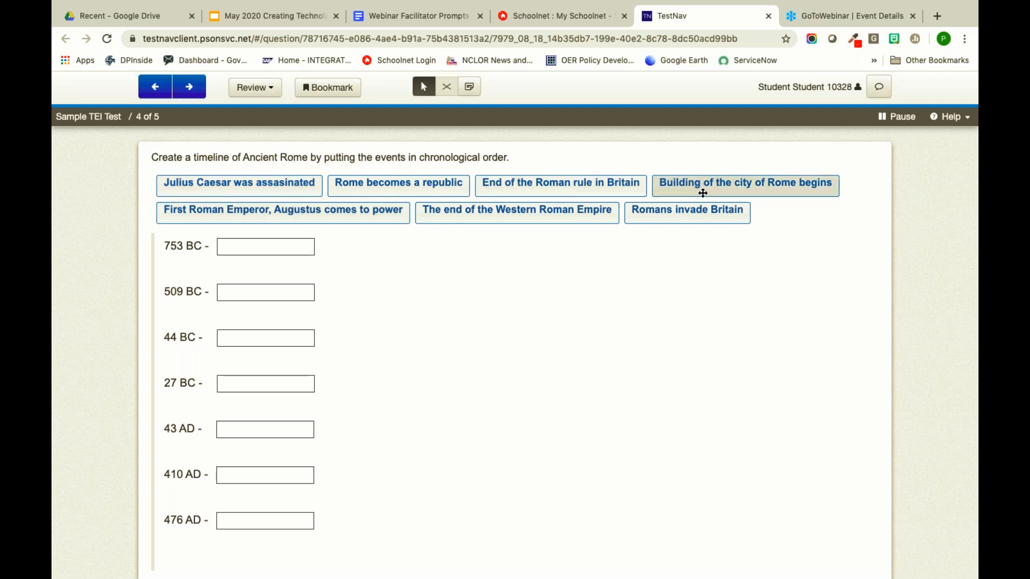
- Place the seven Rome events at 753 BC, 509 BC, 44 BC, 27 BC, 43 AD, 410 AD and 476 AD
drag(704, 191, 264, 248)
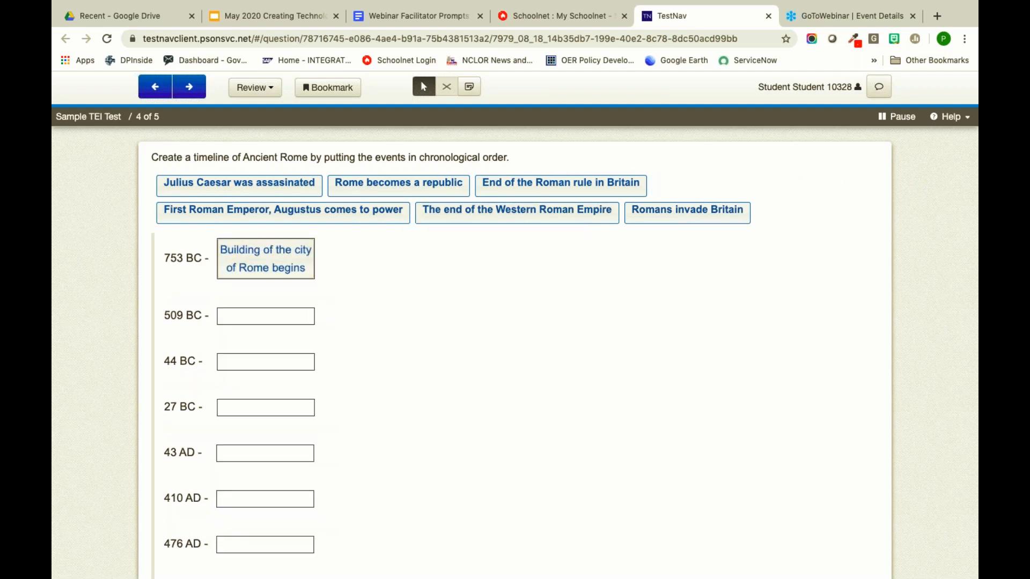
drag(430, 184, 302, 310)
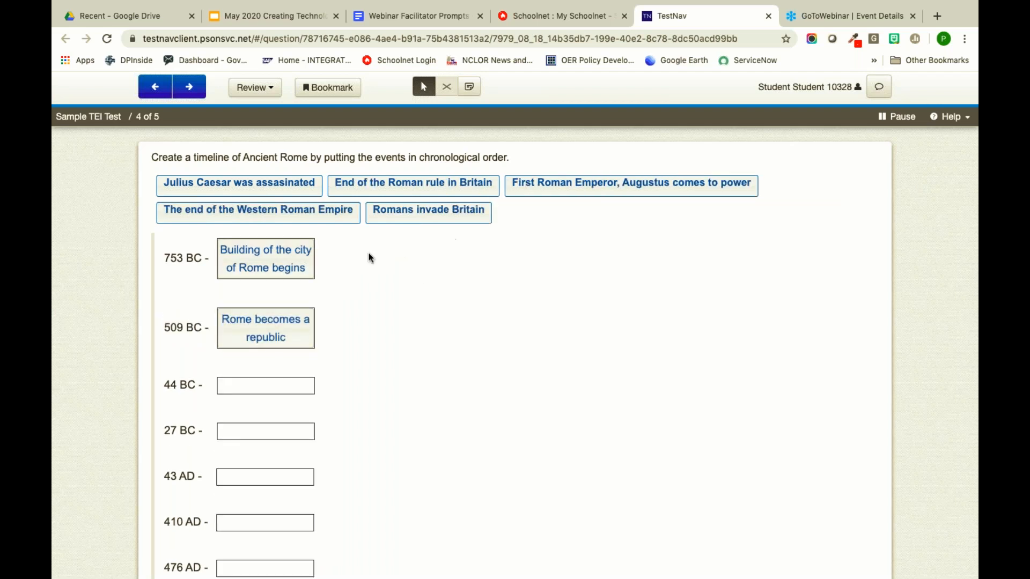
drag(281, 188, 305, 381)
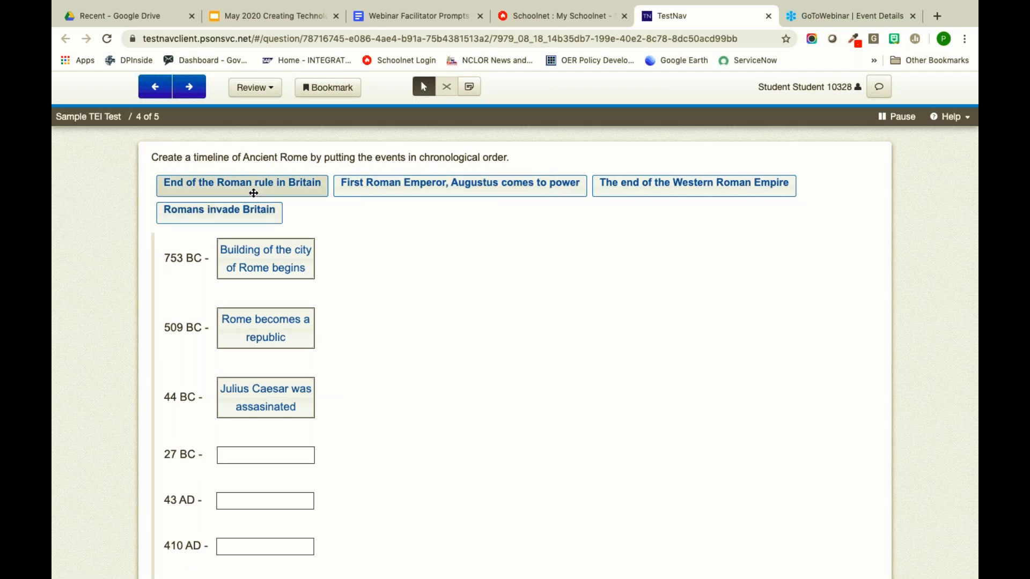
drag(499, 184, 277, 461)
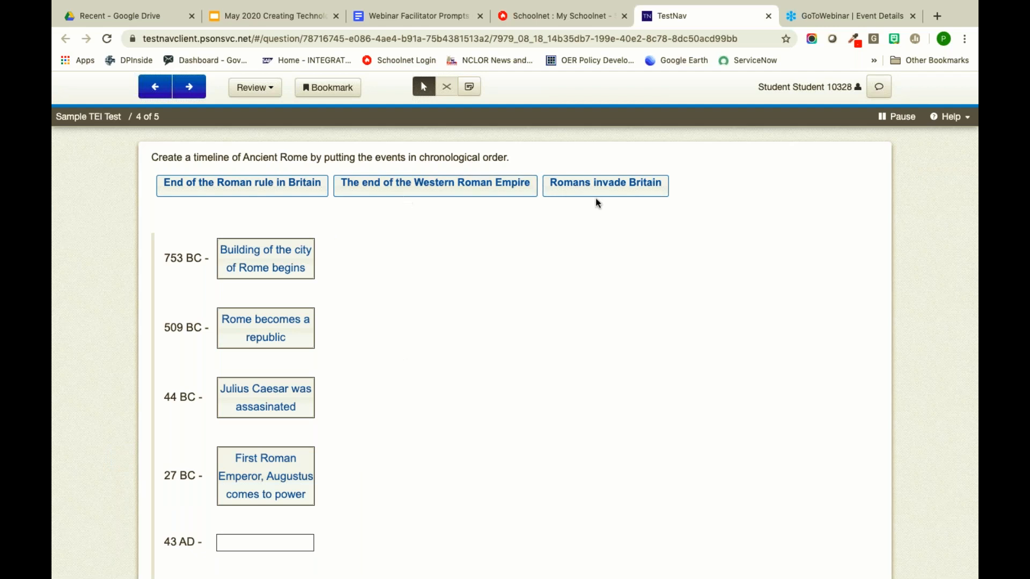
drag(586, 182, 273, 419)
scroll(443, 371, up, 3)
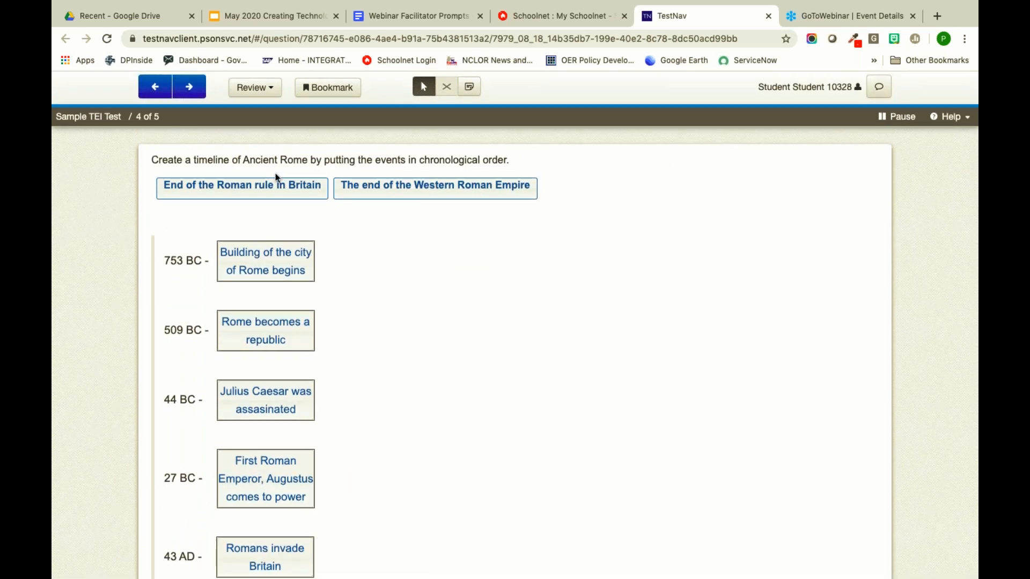
drag(315, 184, 297, 445)
scroll(453, 366, up, 3)
drag(359, 188, 320, 494)
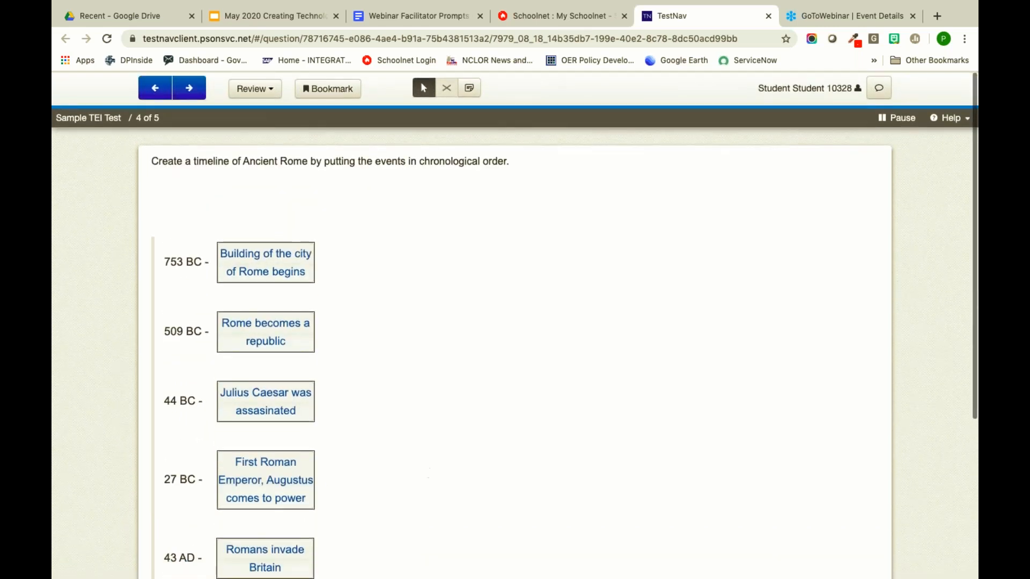
click(188, 88)
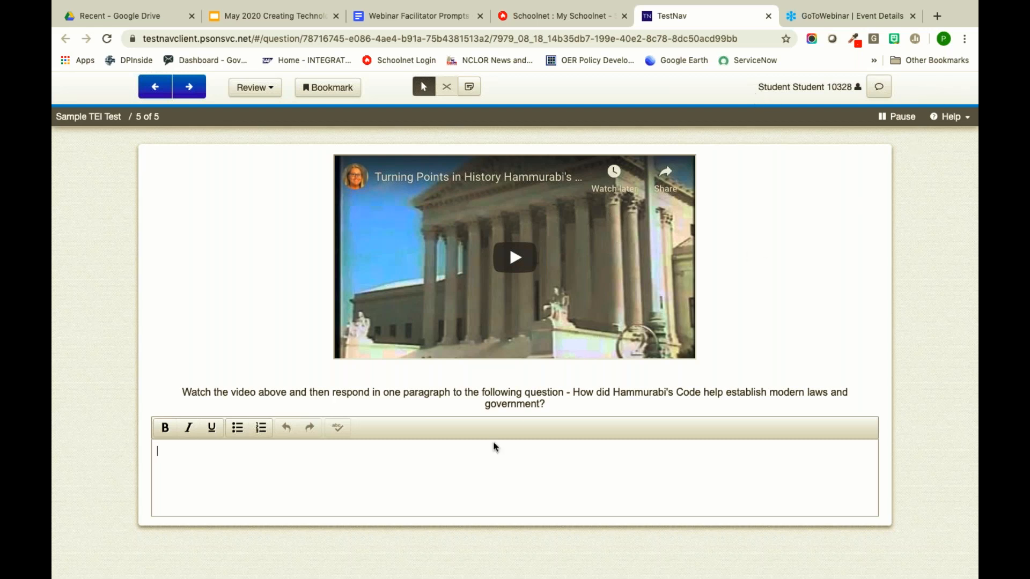
- Answer 'Hammurabi's code was a set of laws based on justice.', spell-check it, and continue
click(464, 456)
text(Hammurabi's code)
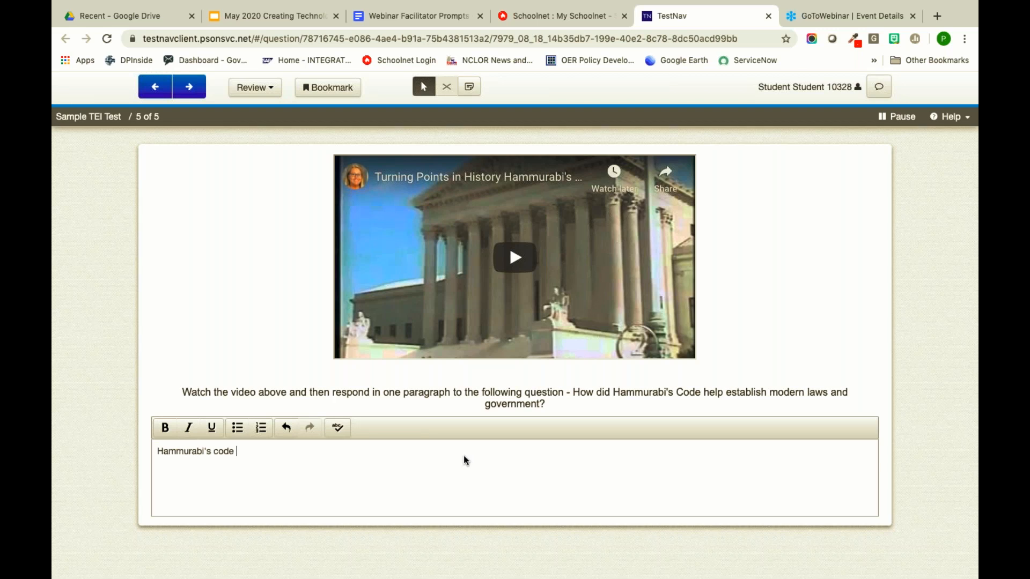
text( was a set of laws based on justice.)
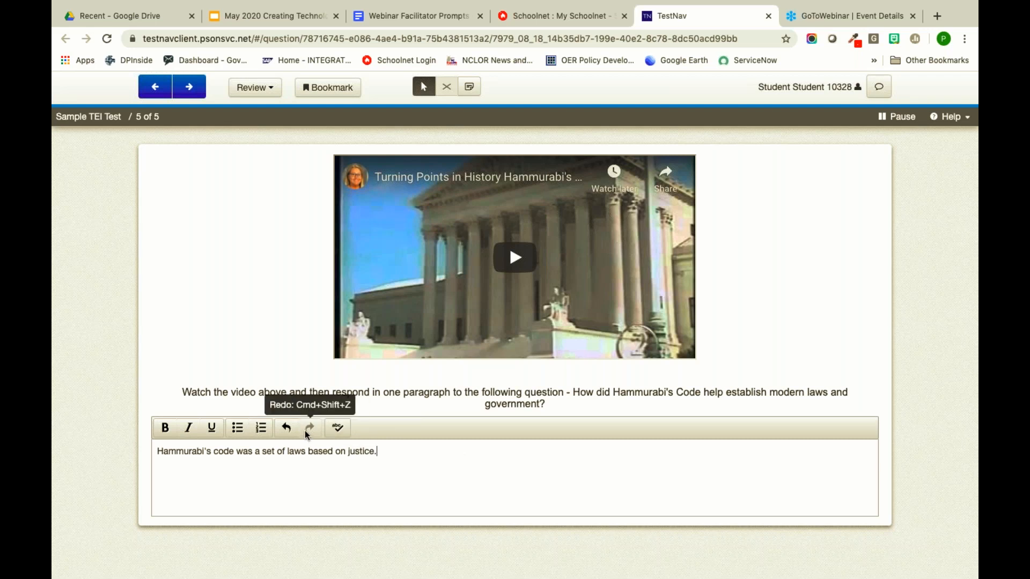
click(336, 428)
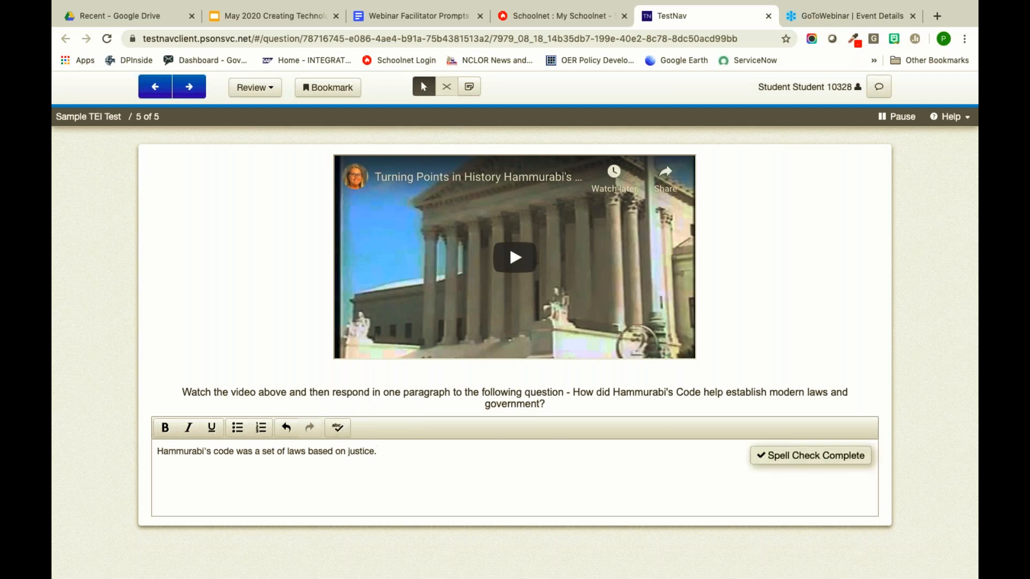
click(189, 87)
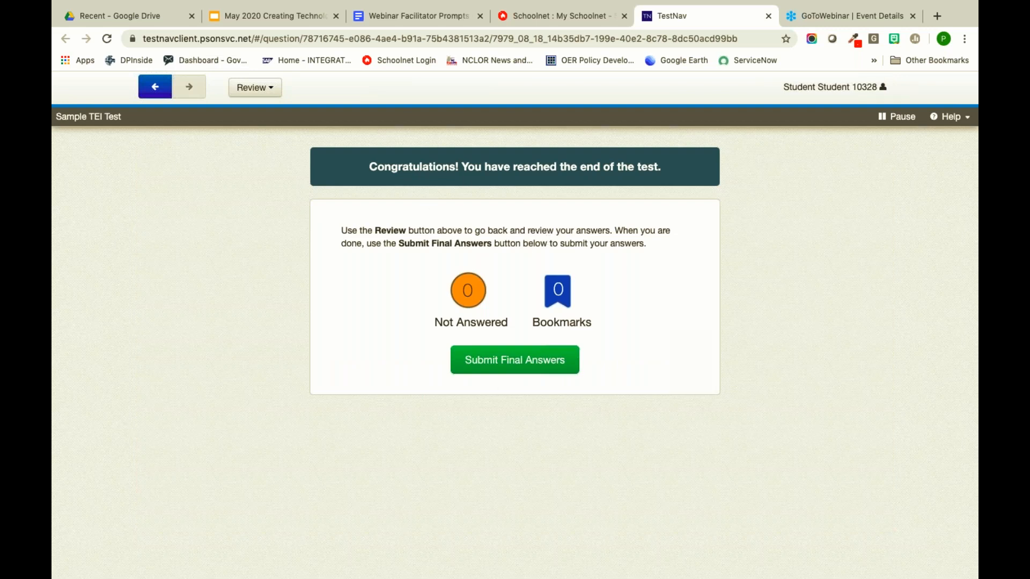
- Submit the final answers and view the 73% score page
click(536, 360)
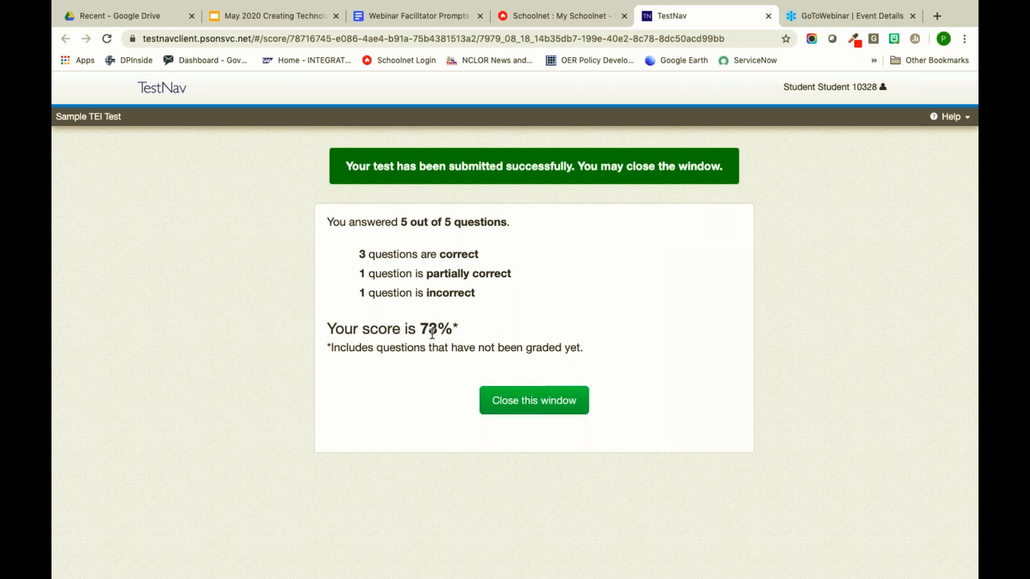
- Close the finished test, sign out of Schoolnet, and return to the Google Slides deck
click(553, 406)
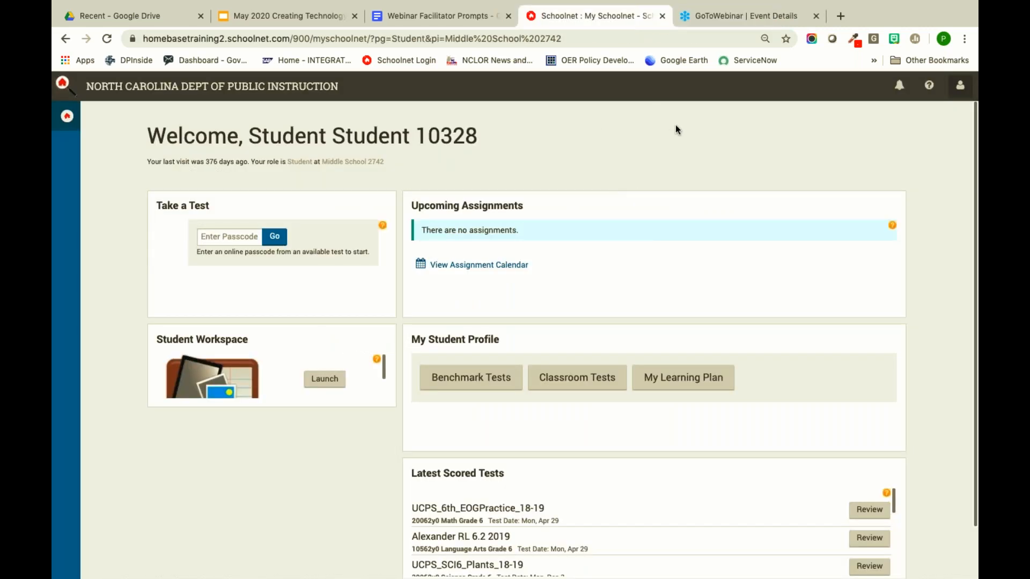
click(961, 85)
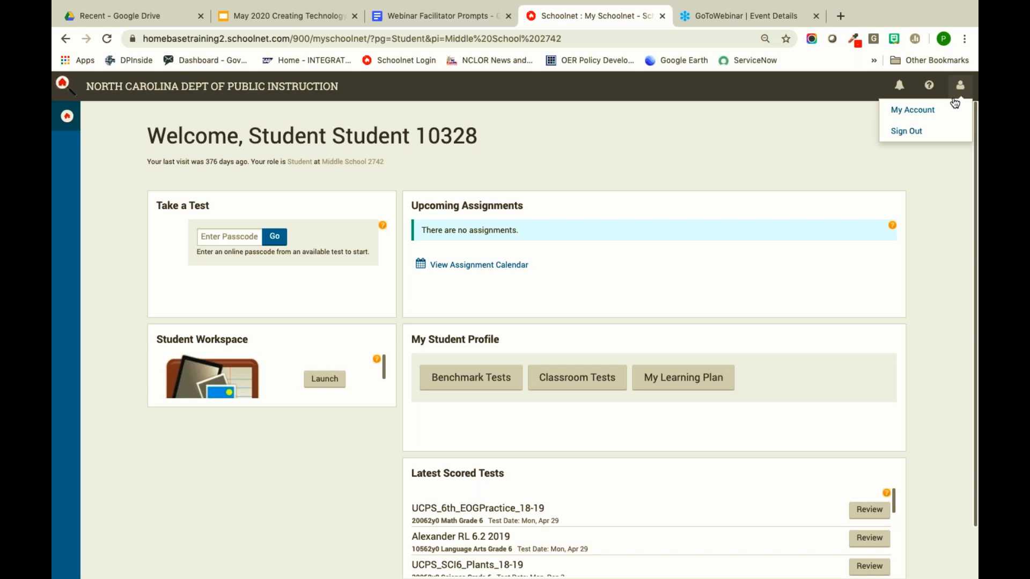
click(912, 131)
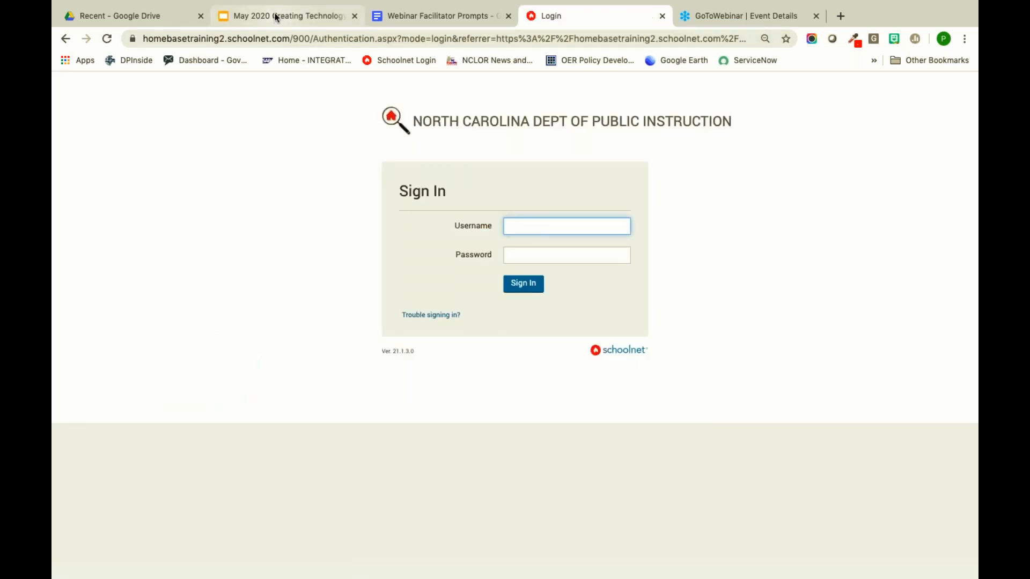
click(276, 17)
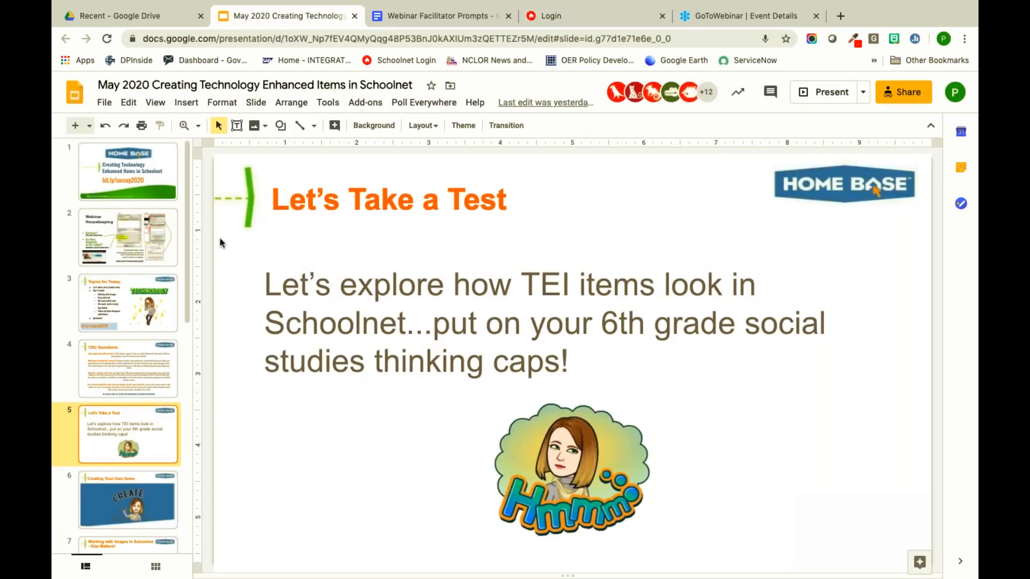
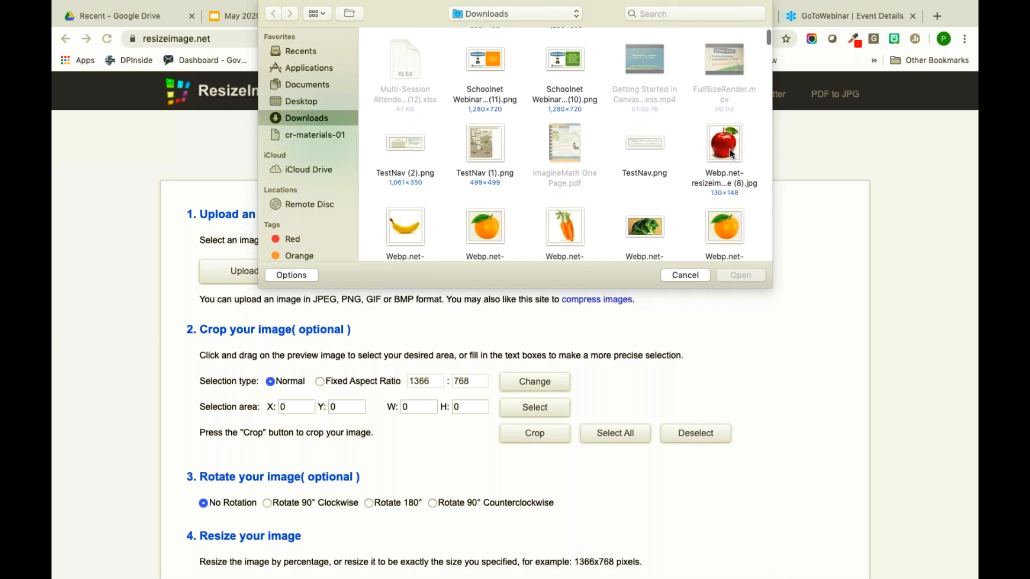
- Upload the apple picture to ResizeImage.net and set its height to 130 pixels, keeping the aspect ratio
click(722, 158)
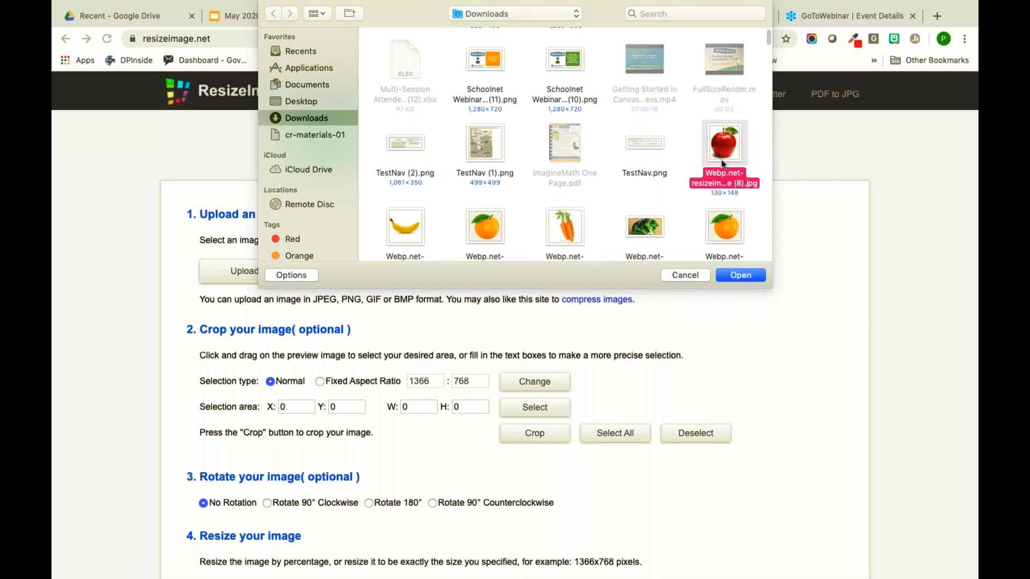
click(743, 278)
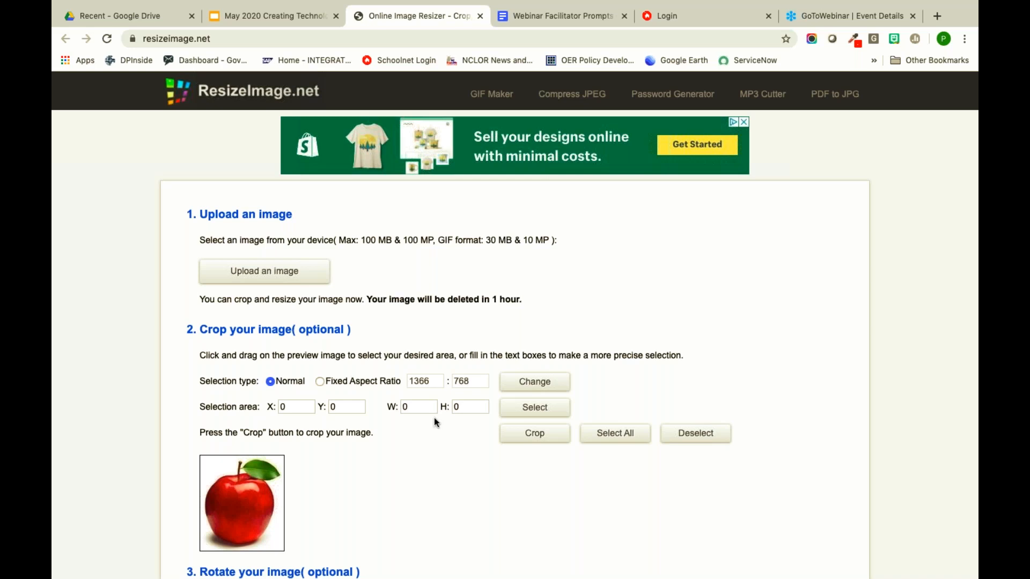
scroll(433, 417, down, 7)
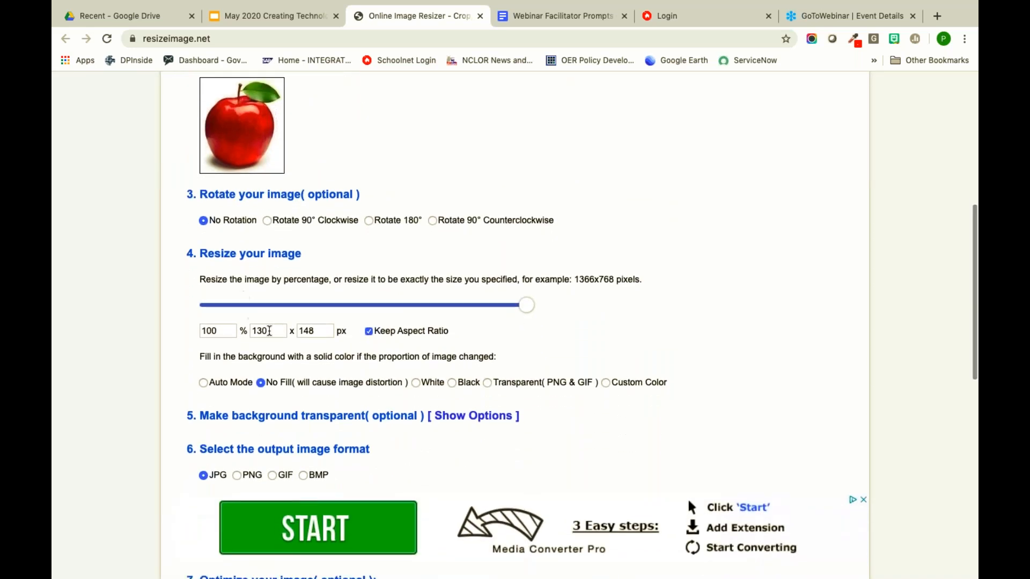
click(324, 330)
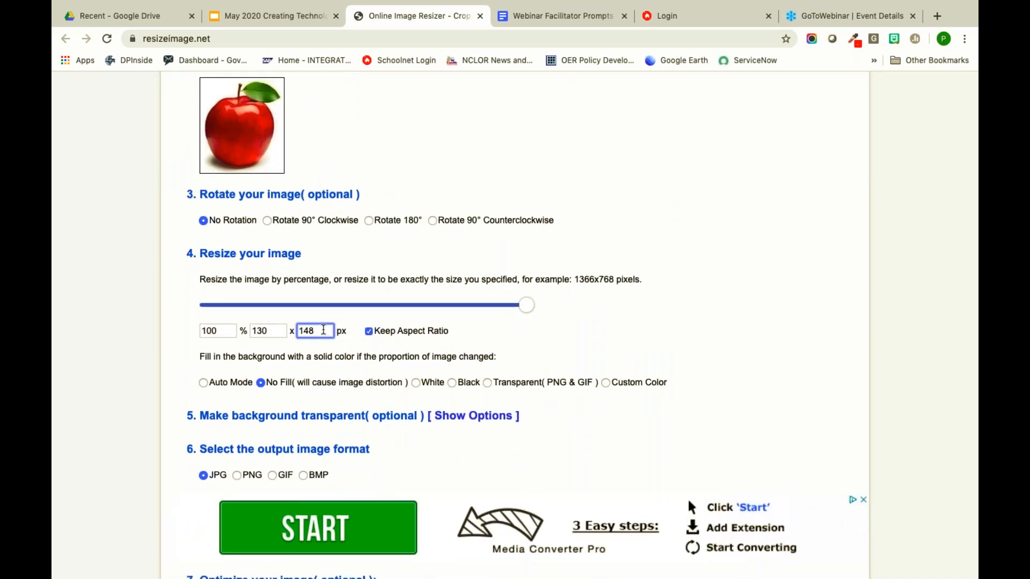
key(BackSpace)
text(130)
key(BackSpace)
key(BackSpace)
key(BackSpace)
text(30)
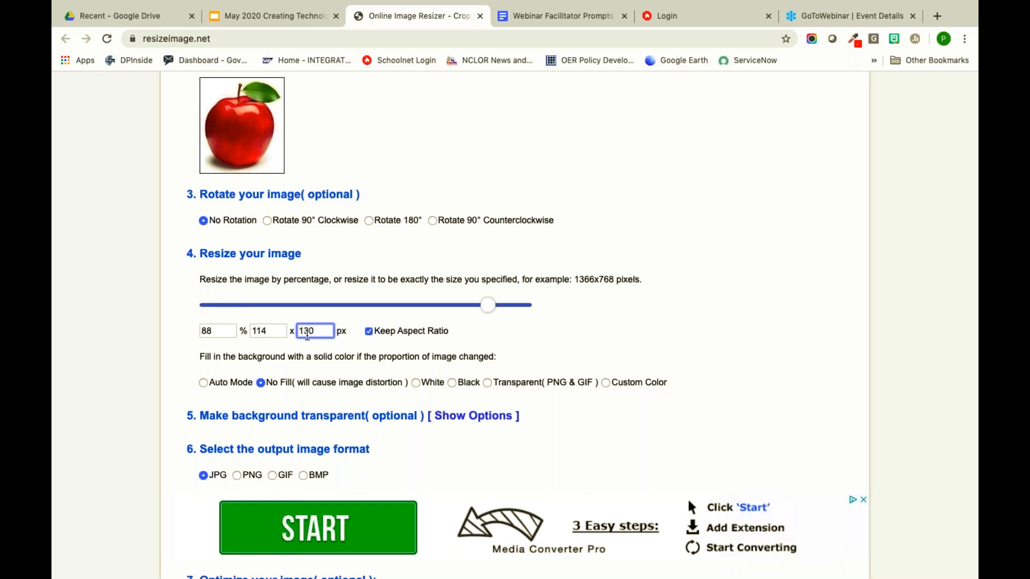
- Resize the apple image to 114x130 and download the resized JPG
scroll(268, 354, down, 4)
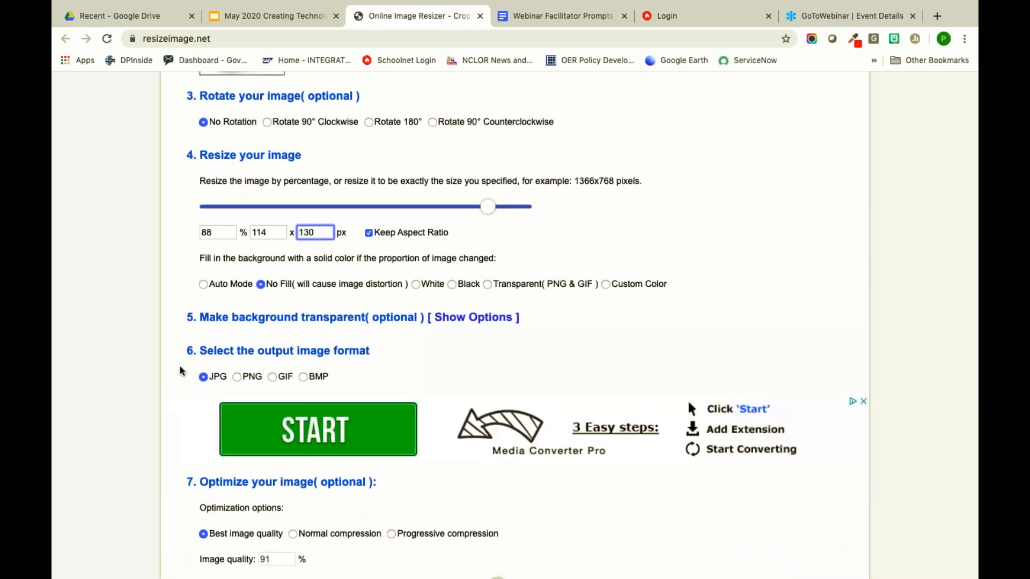
scroll(183, 368, up, 8)
scroll(184, 366, up, 1)
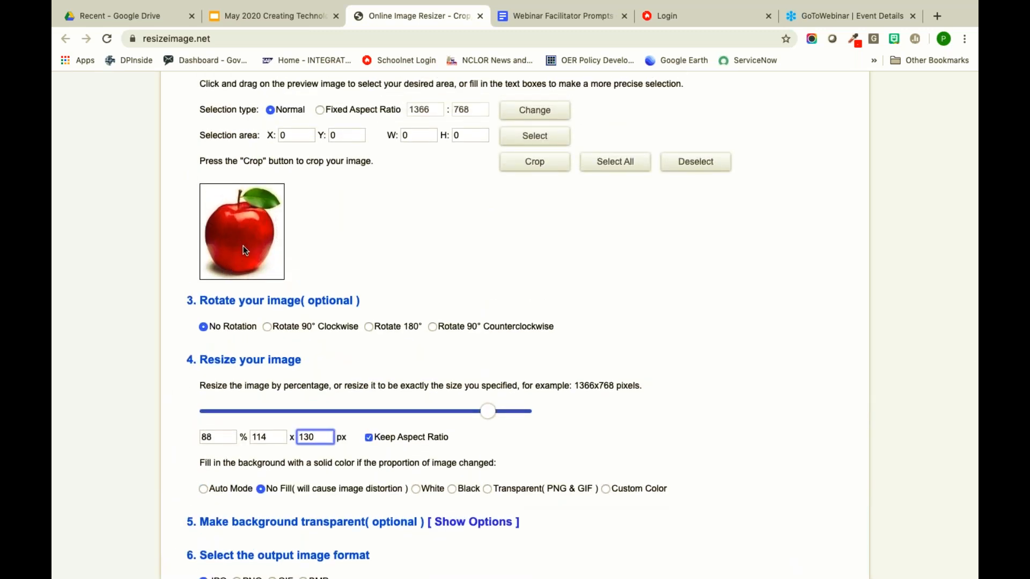
scroll(195, 337, down, 12)
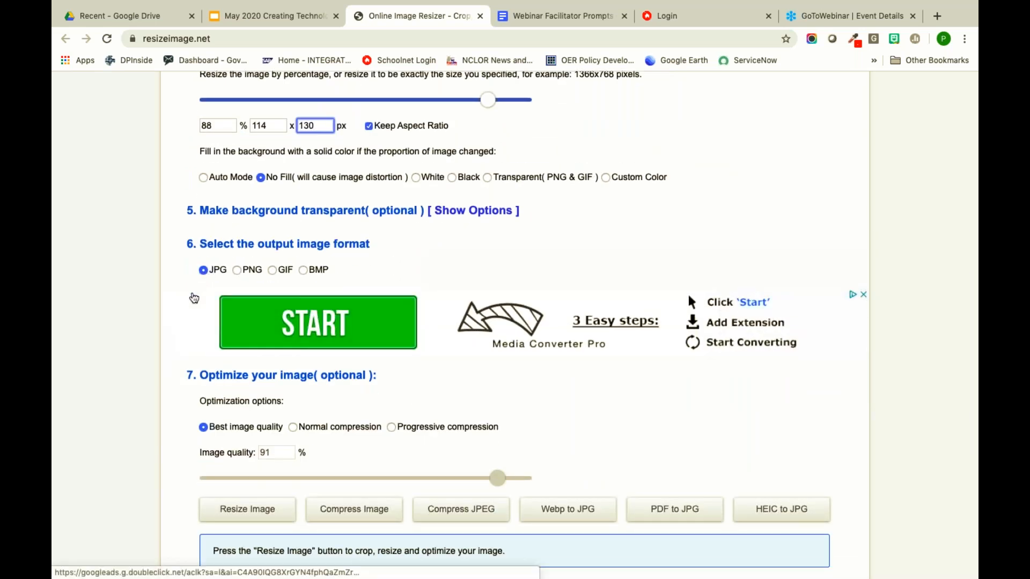
scroll(193, 297, down, 5)
click(264, 382)
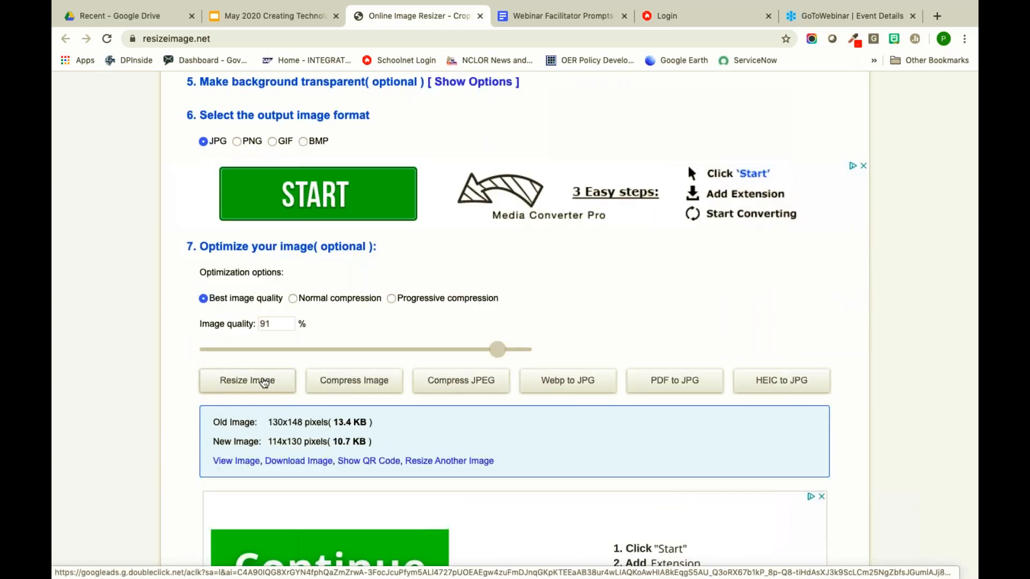
click(300, 462)
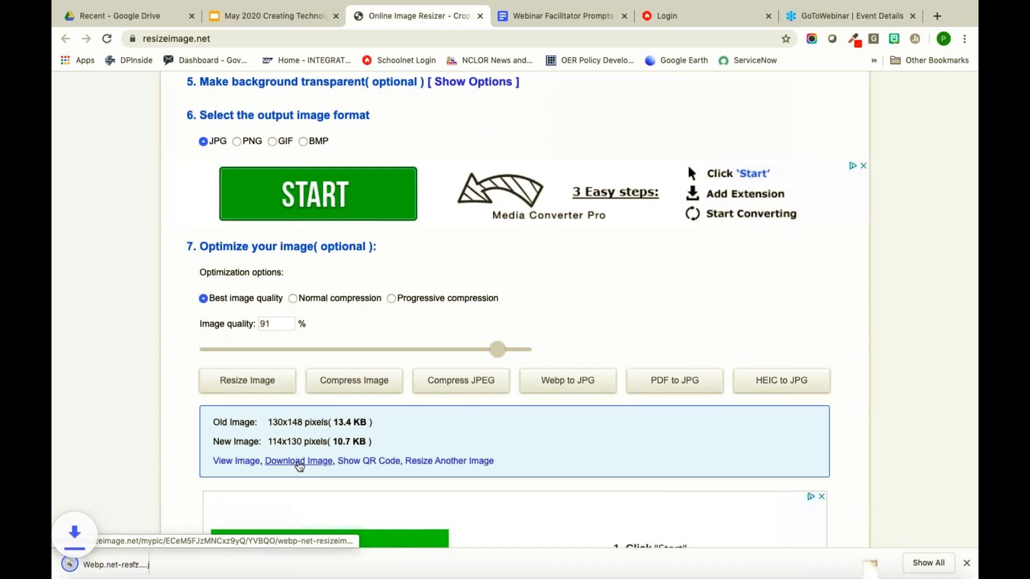
scroll(515, 309, up, 15)
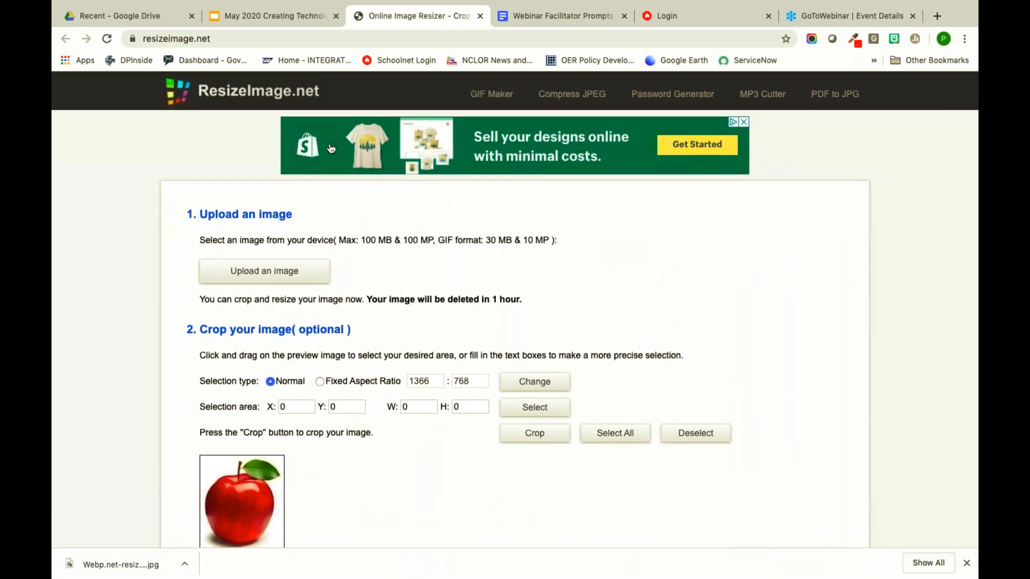
scroll(344, 293, down, 7)
scroll(344, 293, down, 6)
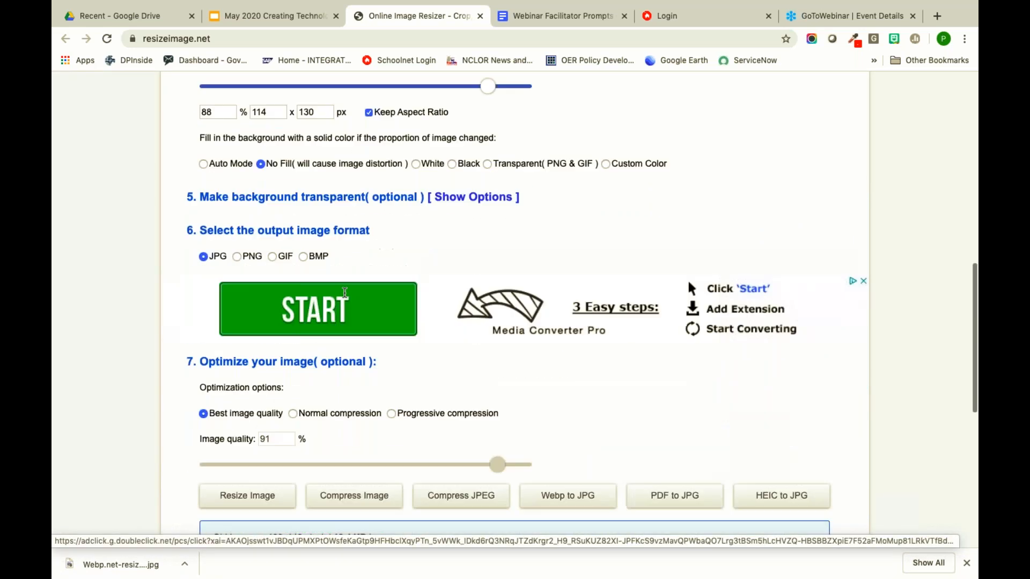
scroll(300, 316, down, 2)
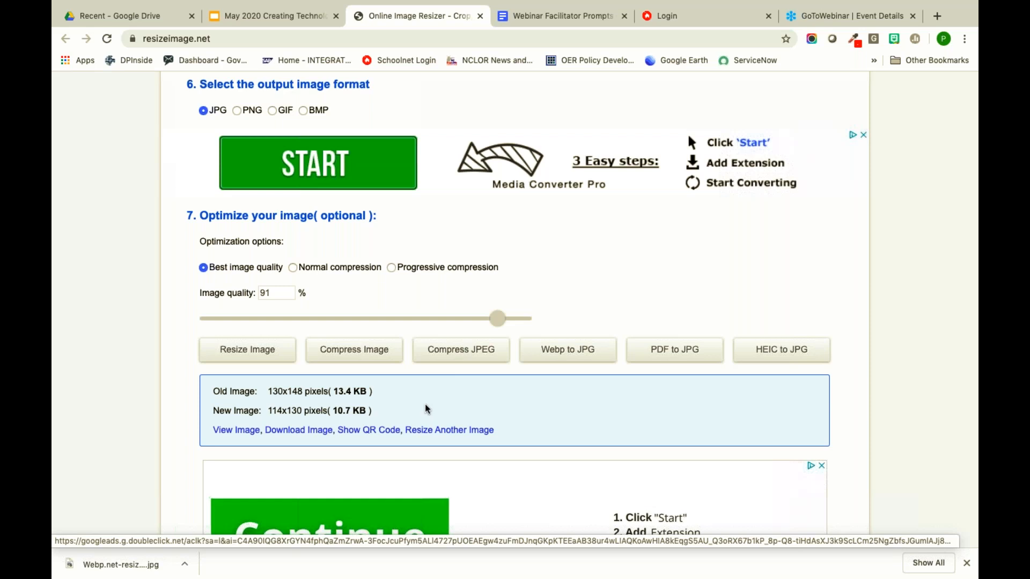
scroll(425, 406, up, 12)
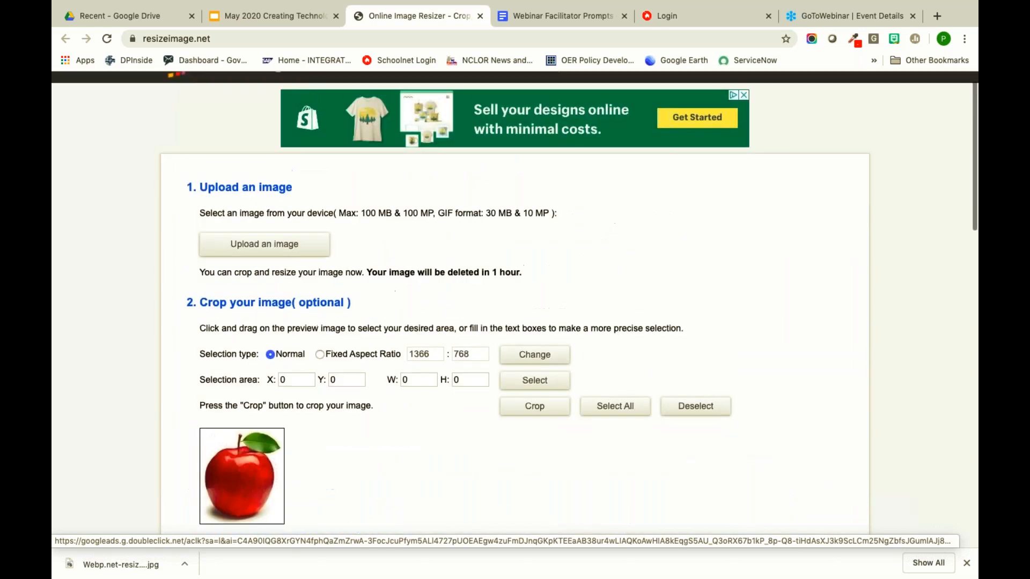
scroll(434, 308, down, 8)
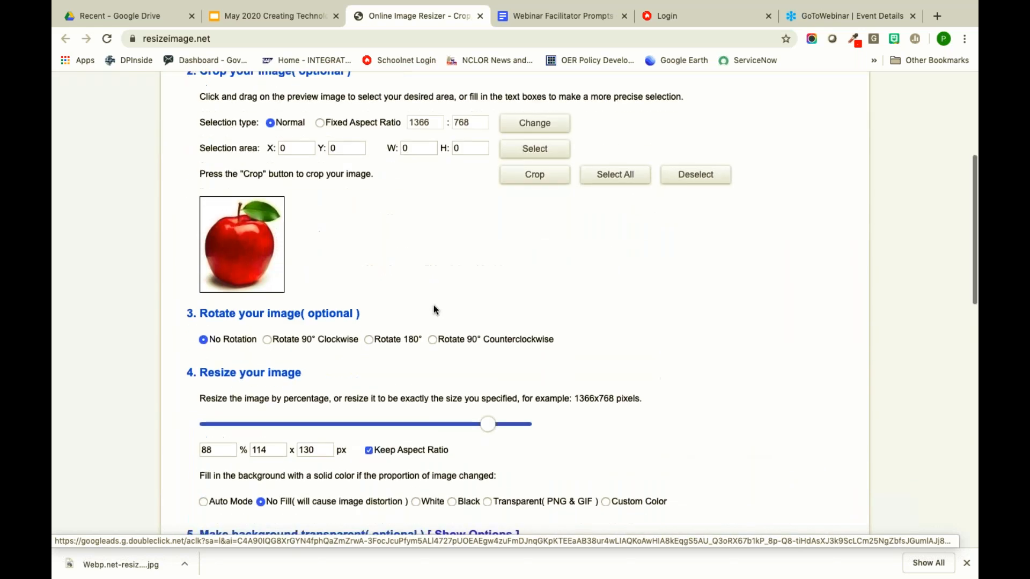
scroll(434, 304, down, 8)
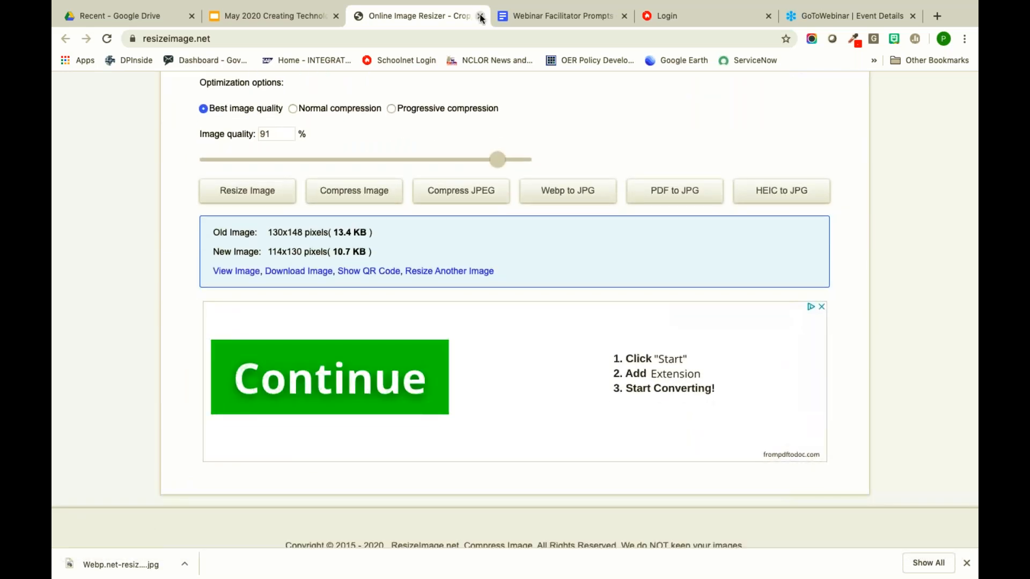
- Present the 'Drag and Drop Items' slide, then exit to the Schoolnet sign-in page
click(299, 7)
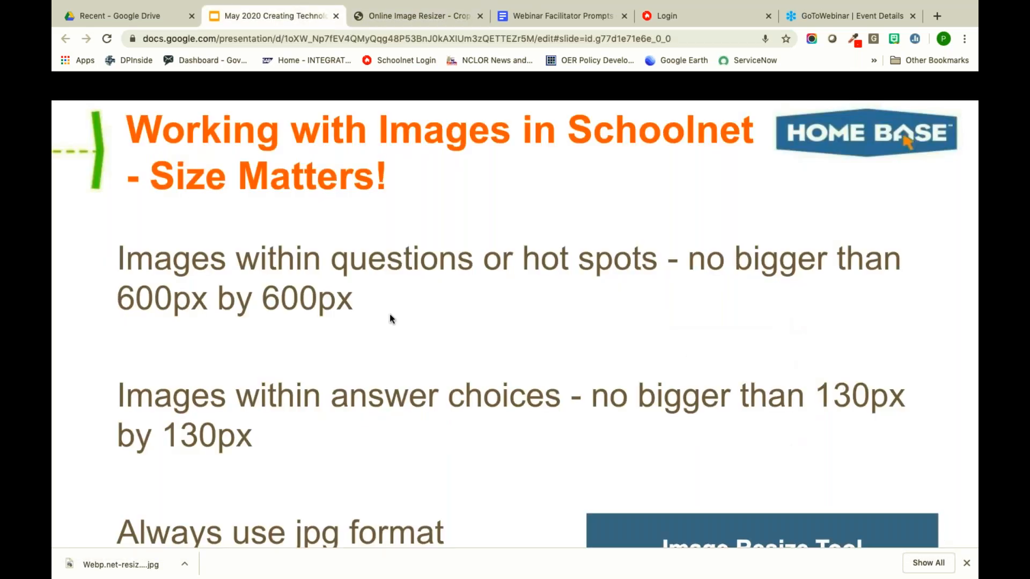
click(411, 330)
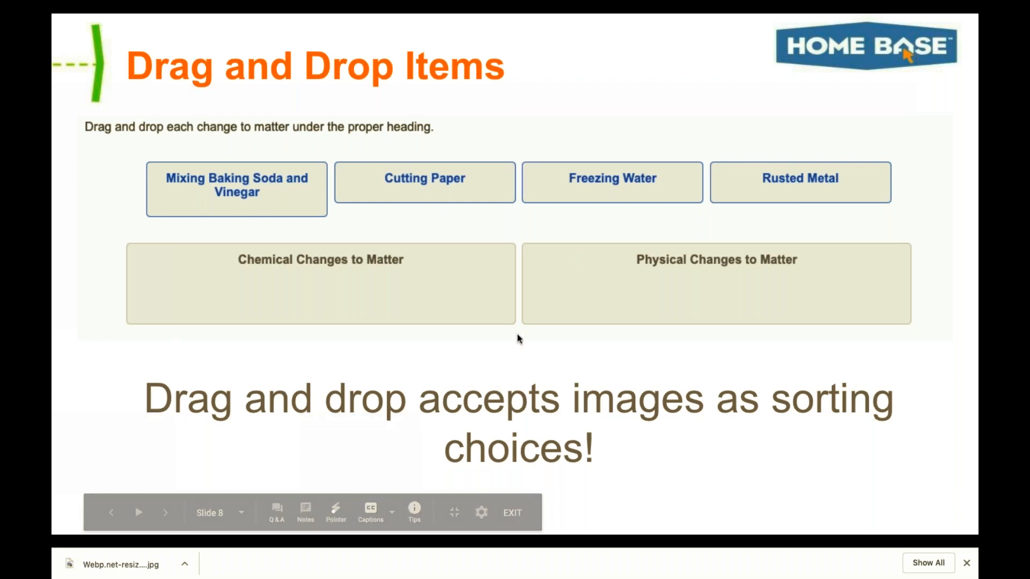
key(Escape)
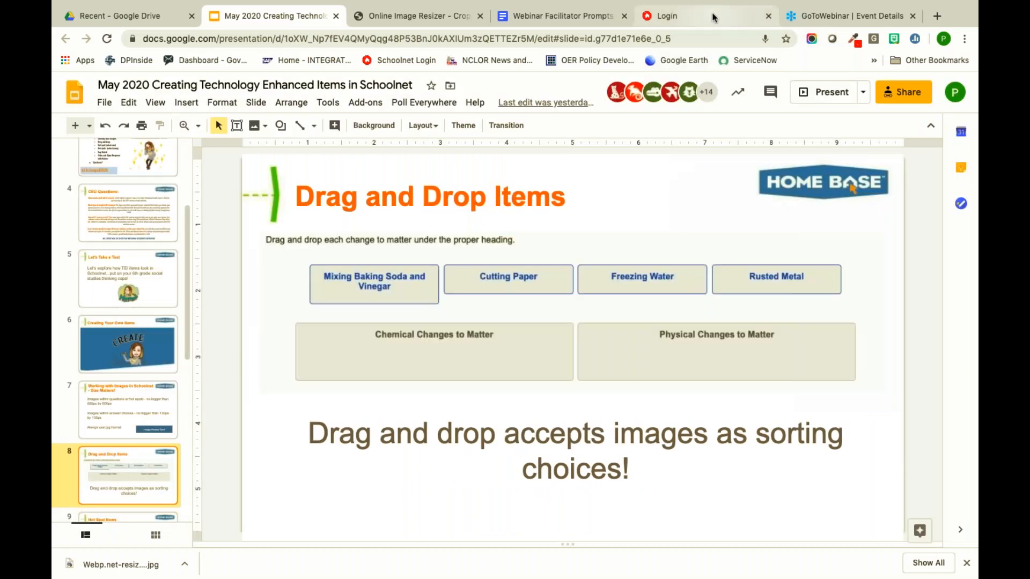
click(666, 16)
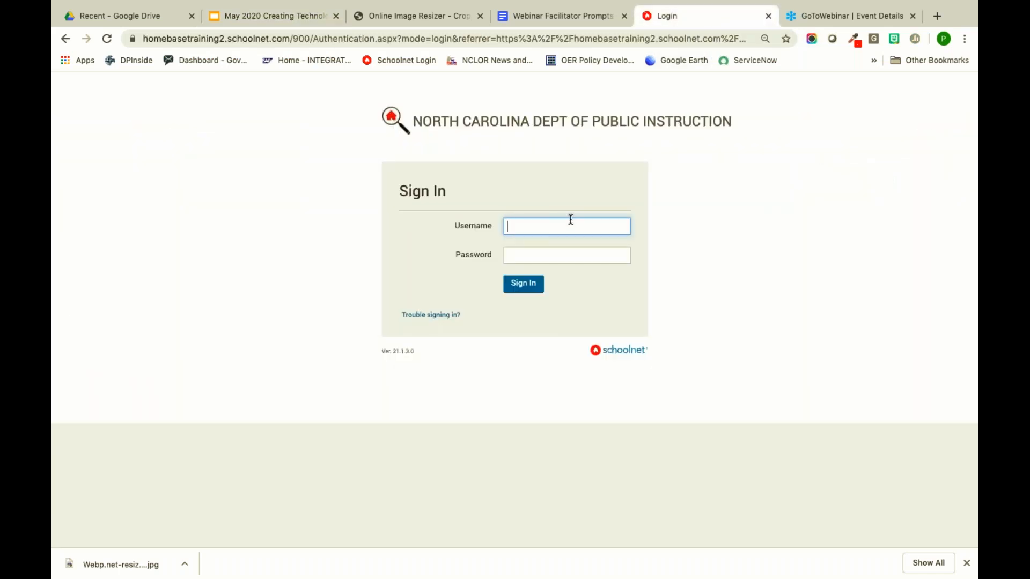
- Sign in to Schoolnet with the account's username and password
text(hbdleader2)
key(Tab)
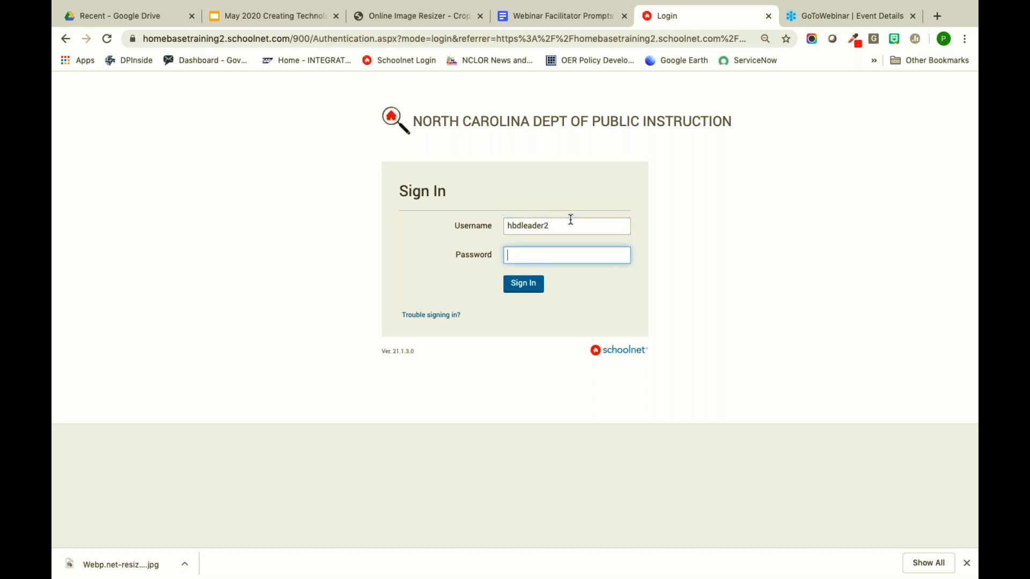
text(••••••••)
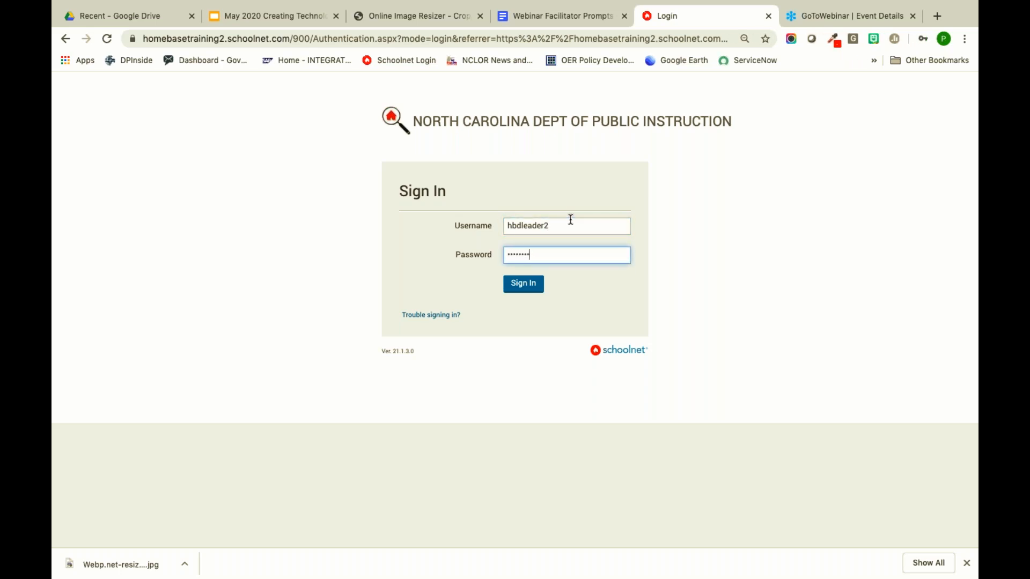
key(Return)
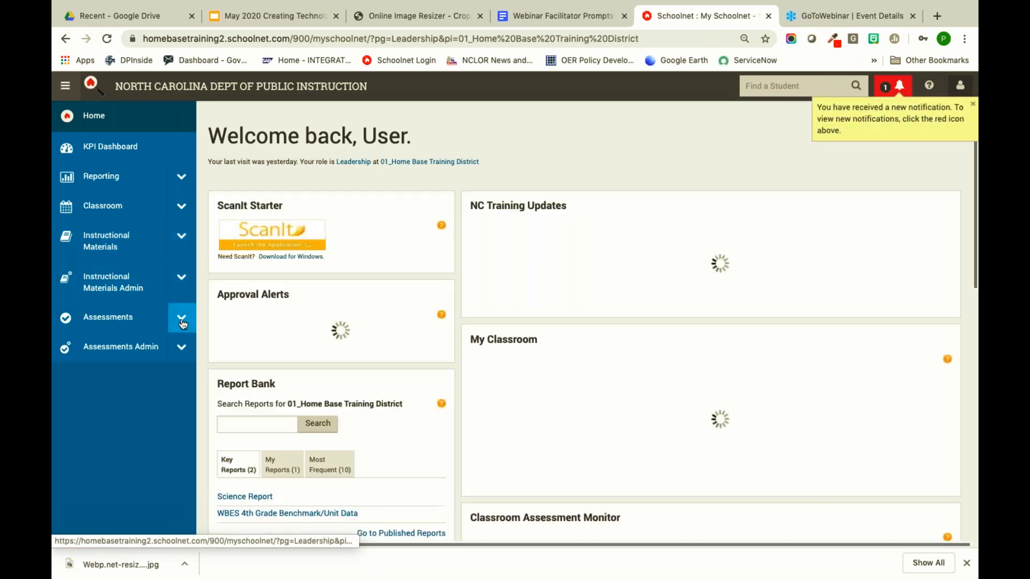
- Expand Assessments and start a new Drag & Drop item from Items > Create
click(182, 321)
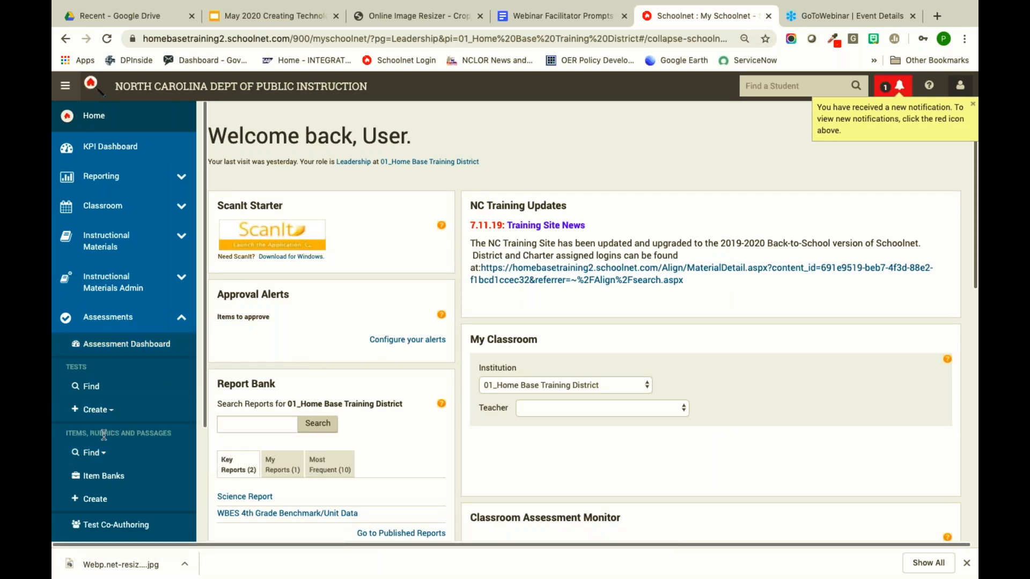
click(108, 502)
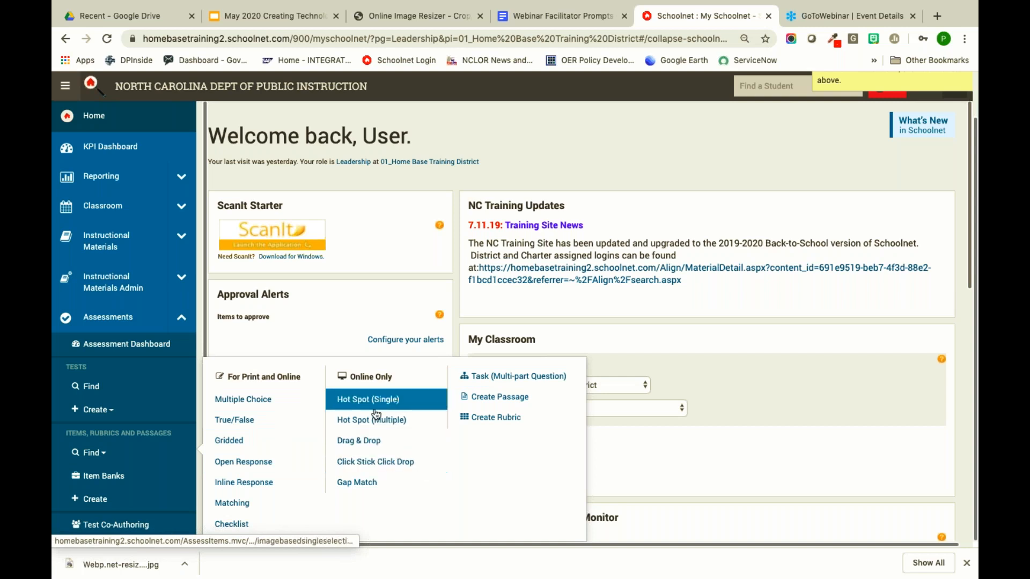
click(966, 564)
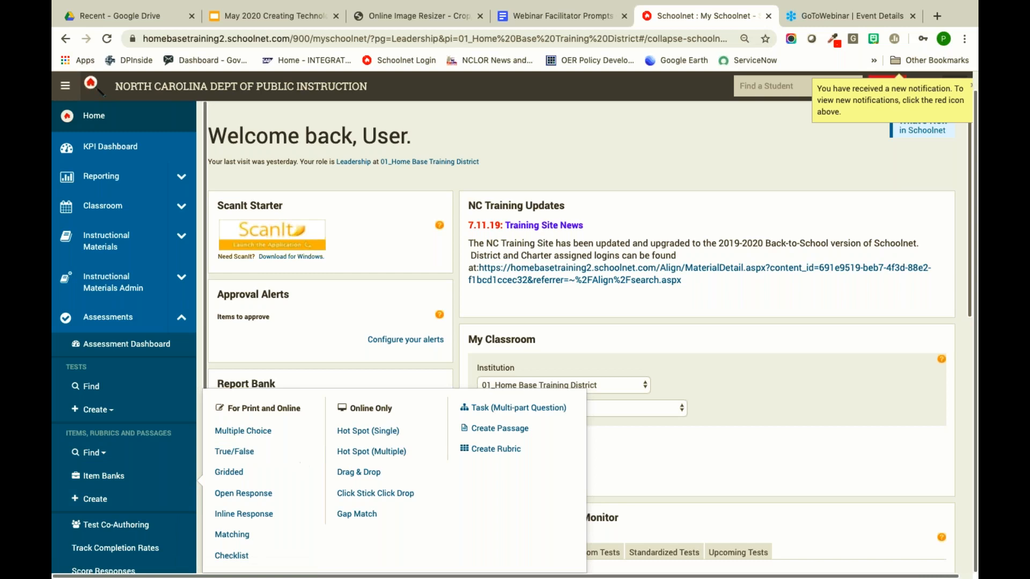
click(387, 473)
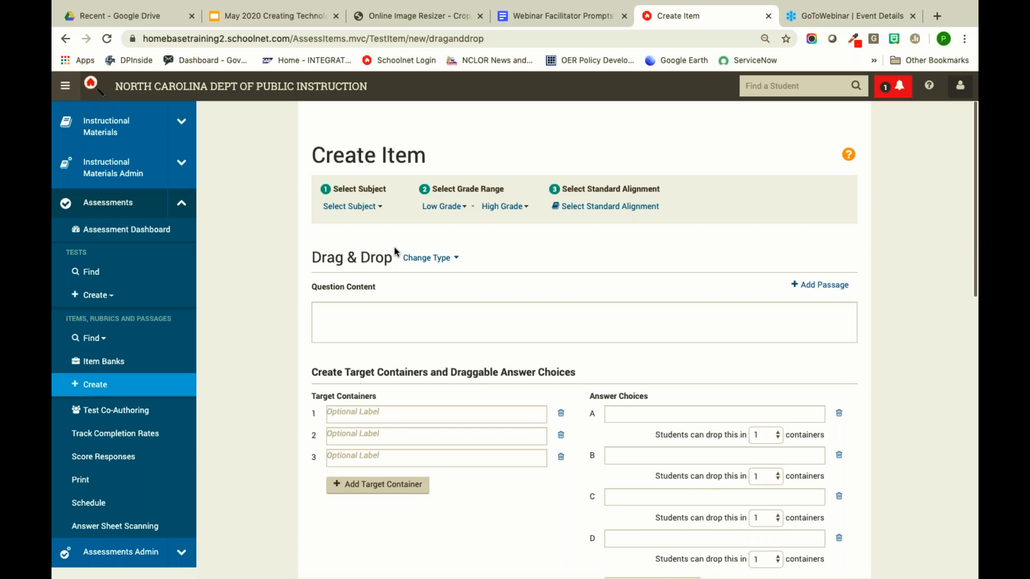
- Set subject to English Language and Literature, grades KG - Kindergarten, and open Select Standard Alignment
scroll(390, 238, down, 1)
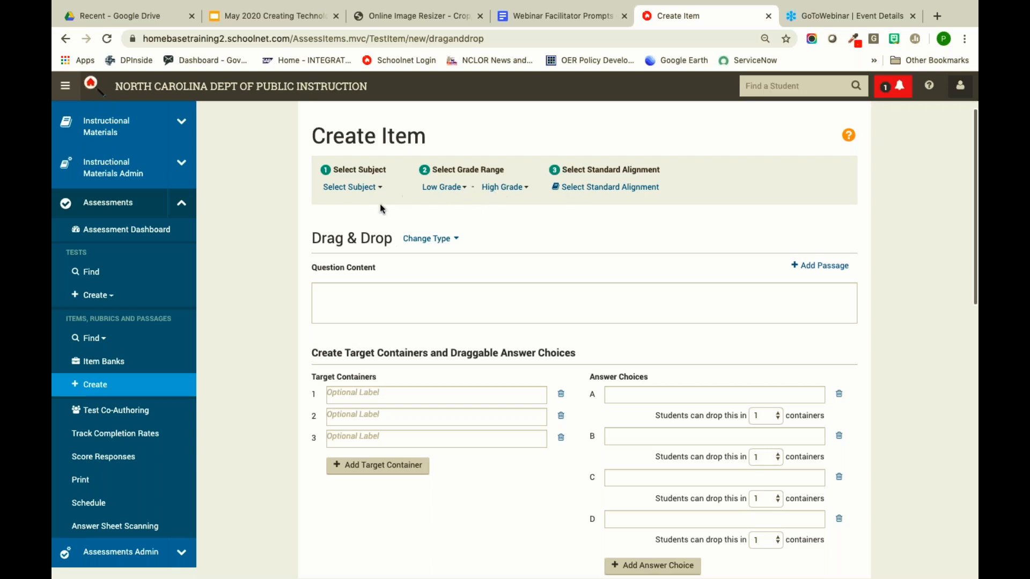
click(358, 188)
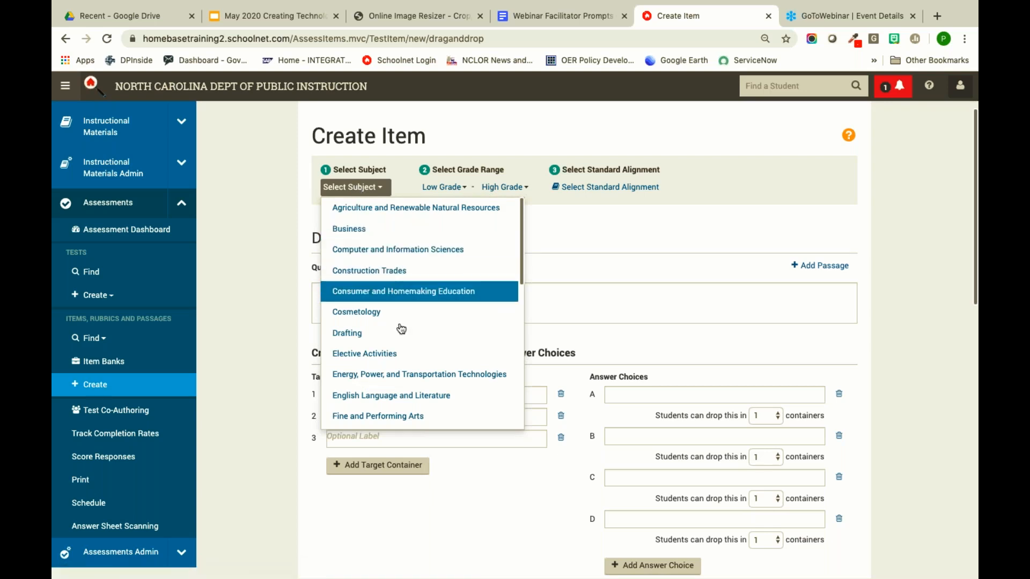
click(440, 395)
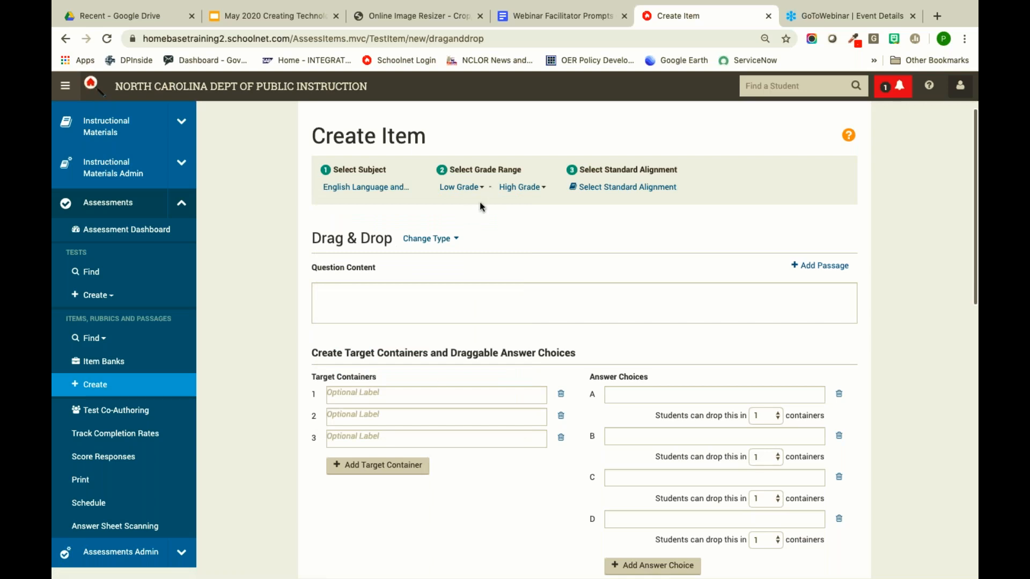
click(470, 189)
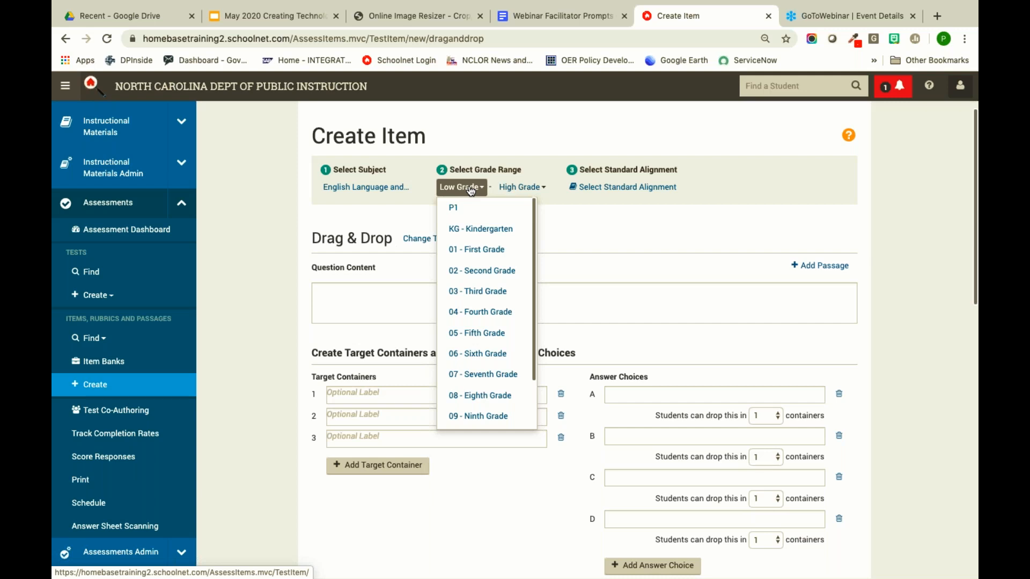
click(477, 230)
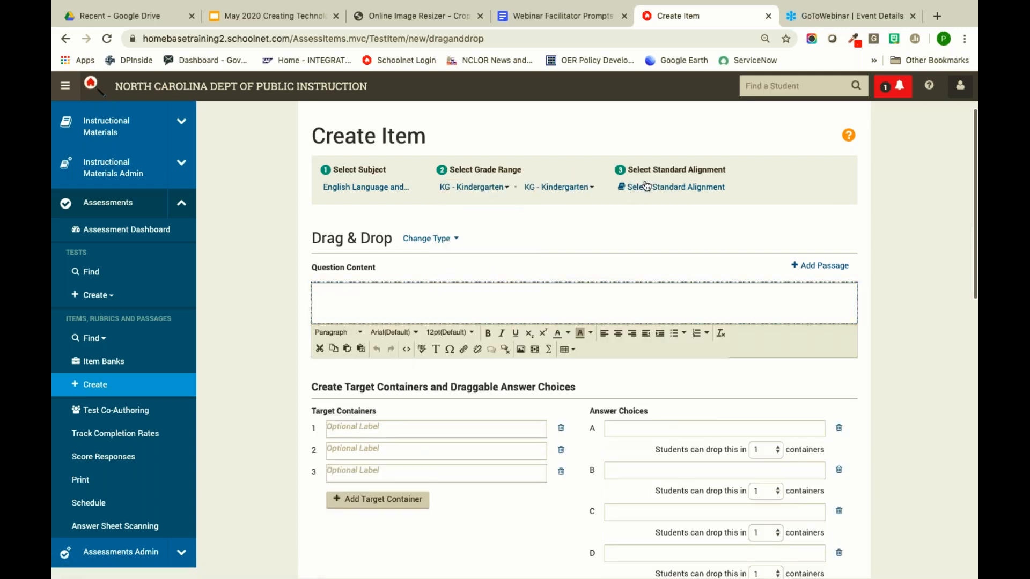
click(646, 186)
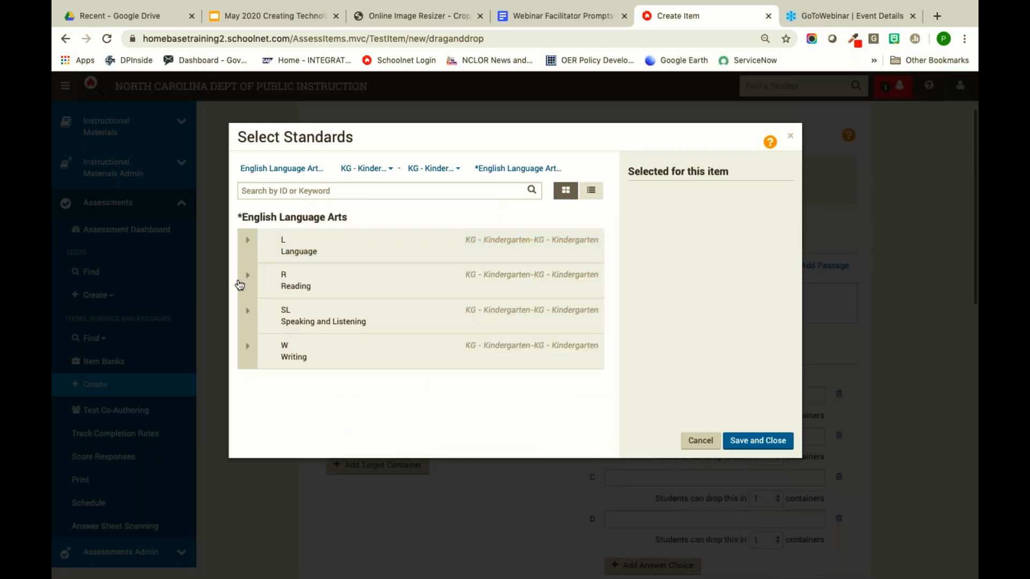
- Browse the Kindergarten Reading standards, expanding the RF and RI groups
click(247, 275)
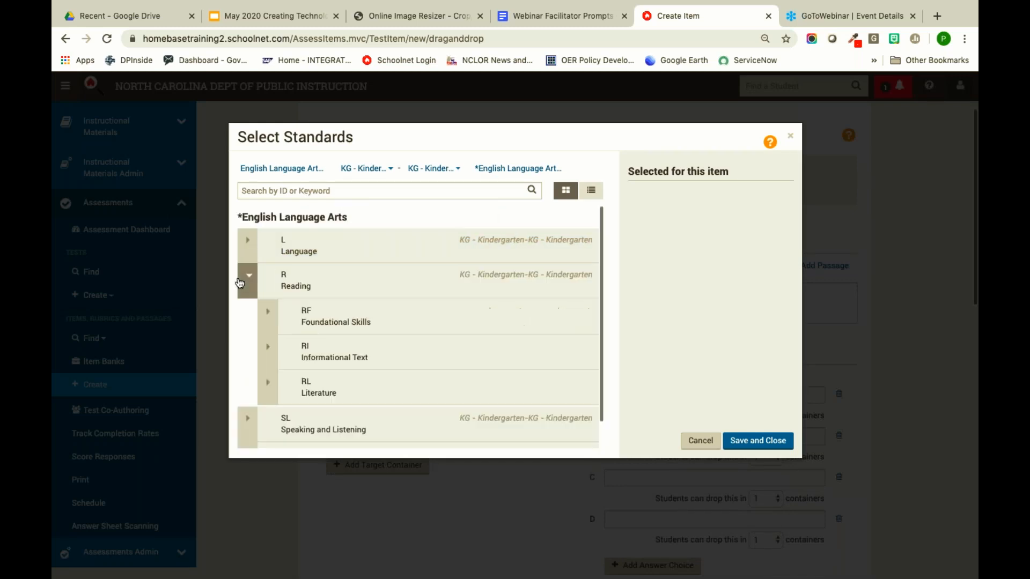
click(267, 314)
click(308, 348)
scroll(320, 350, down, 2)
scroll(320, 349, down, 3)
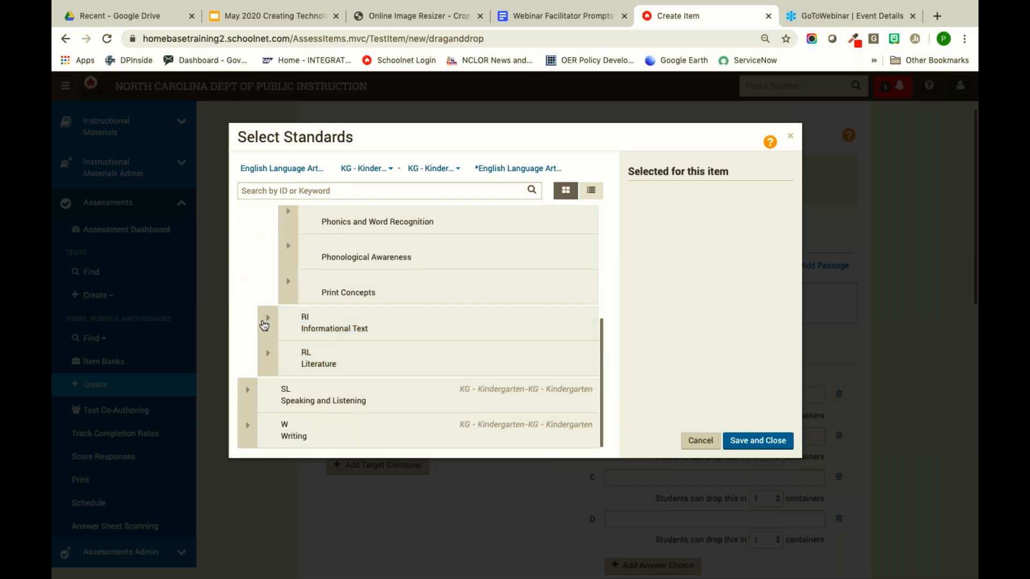
click(265, 325)
click(346, 333)
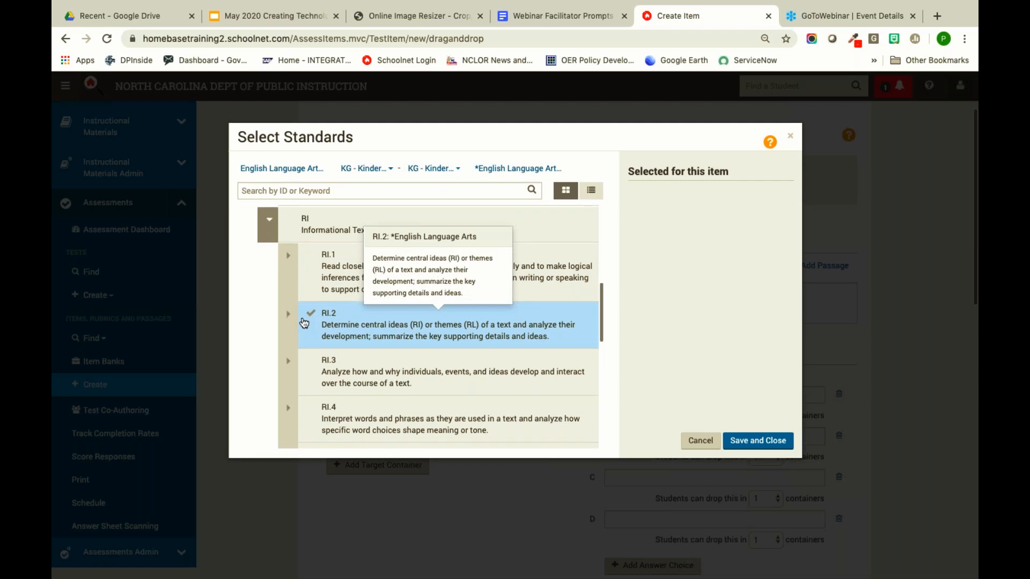
scroll(306, 332, down, 3)
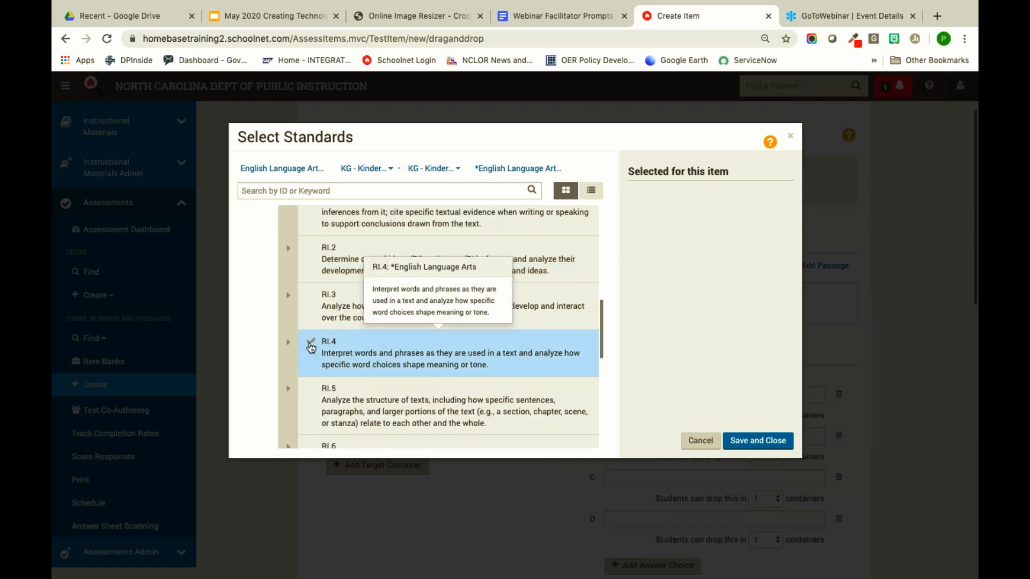
scroll(309, 345, down, 2)
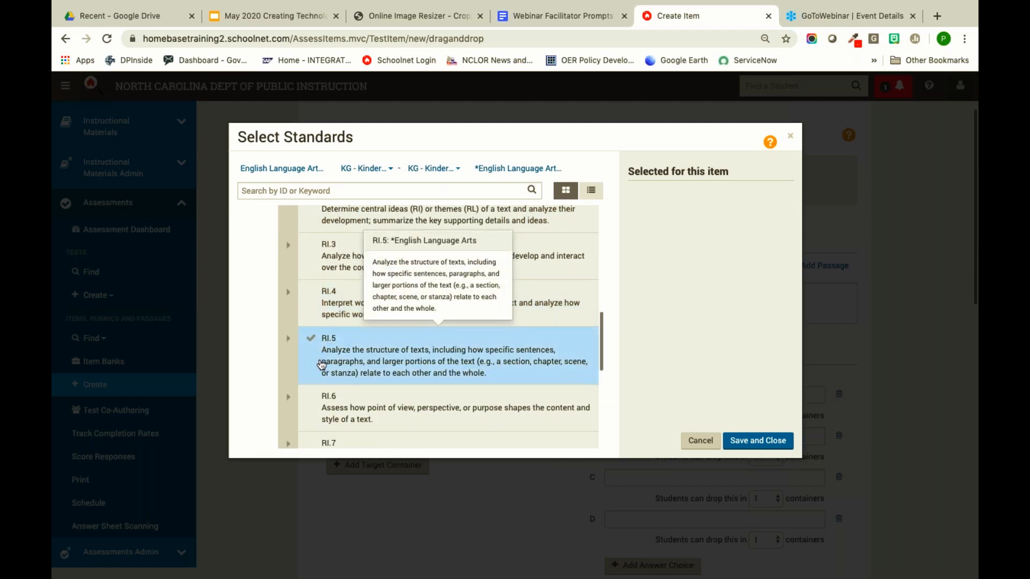
scroll(322, 362, down, 5)
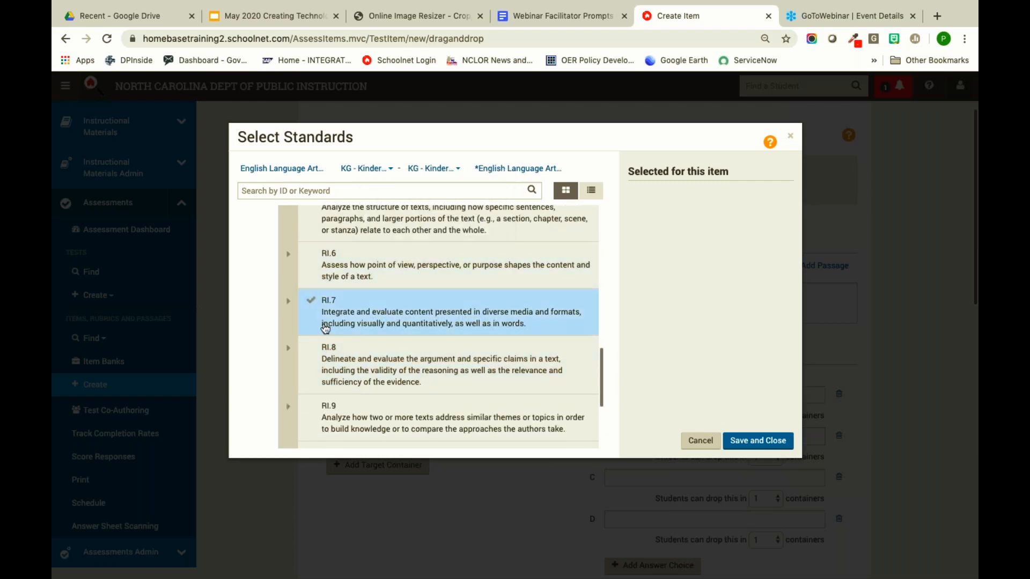
scroll(325, 328, down, 4)
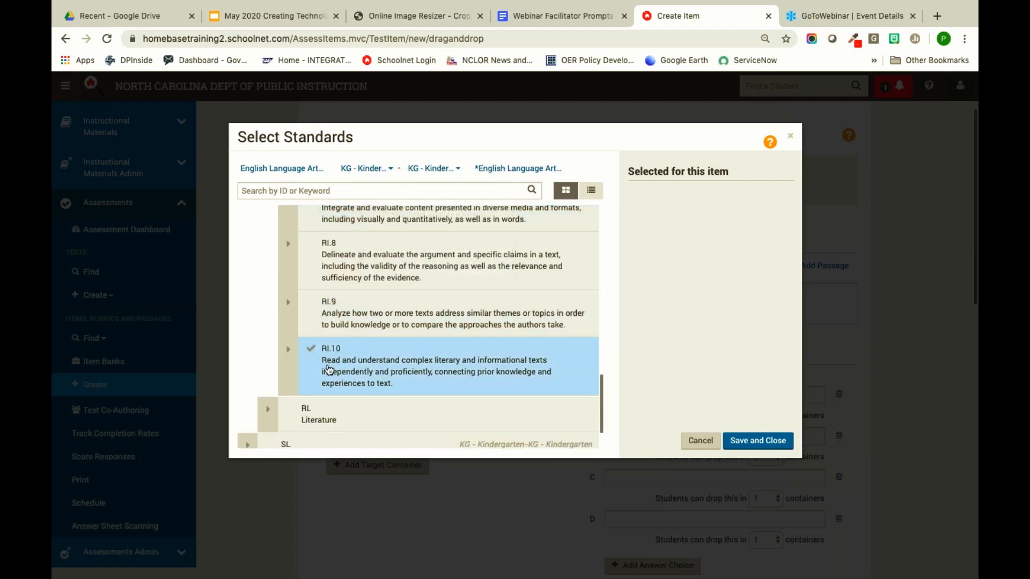
scroll(327, 325, up, 4)
scroll(357, 273, up, 5)
- Switch to 01 - First Grade, check Reading RI.3, and save and close
click(371, 171)
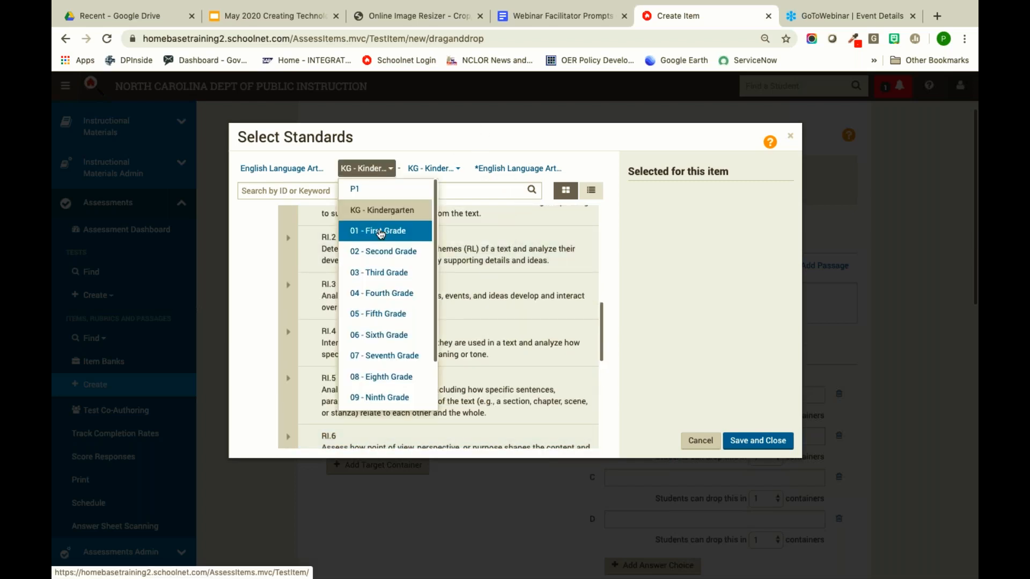
click(370, 231)
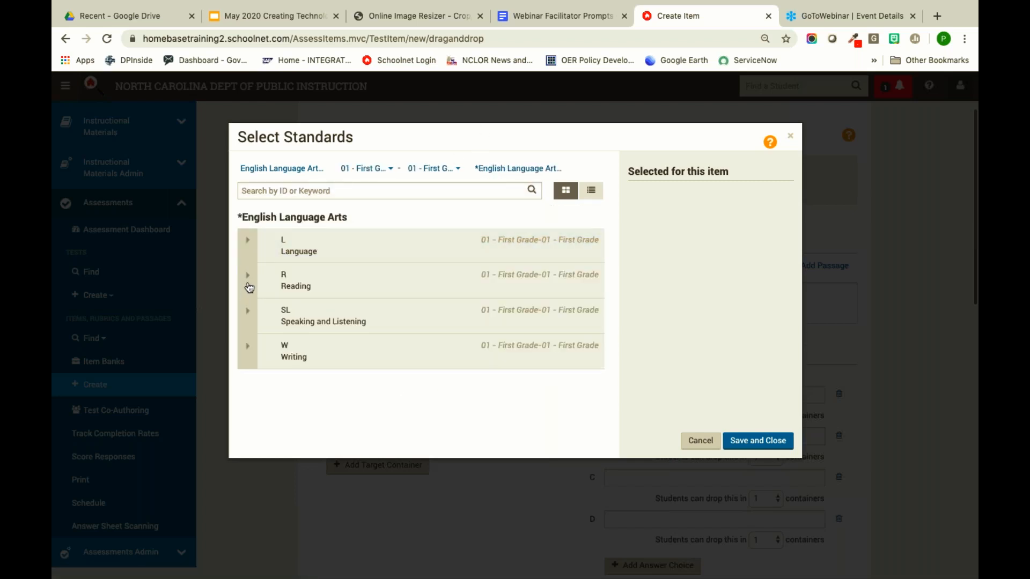
click(247, 275)
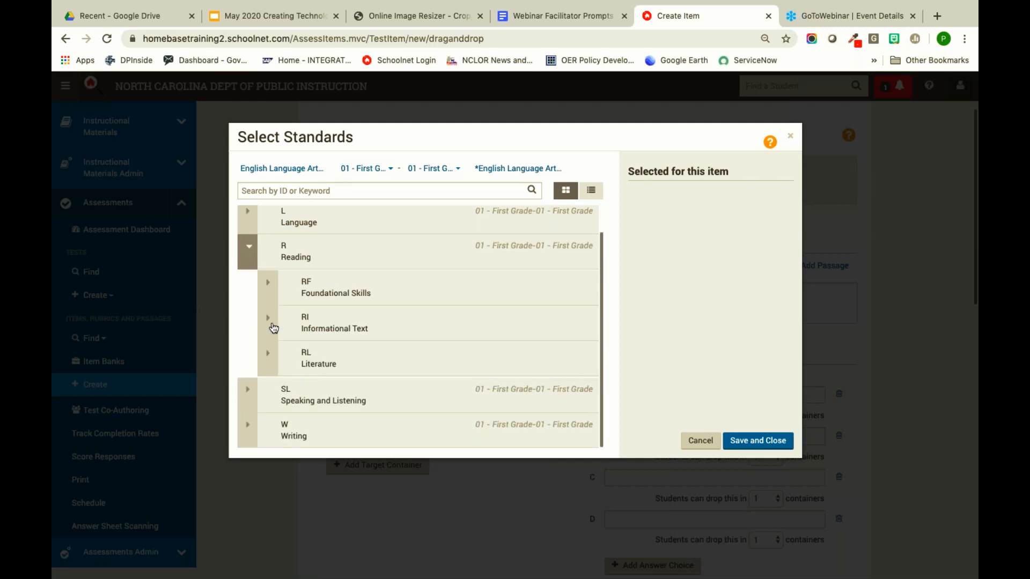
click(267, 333)
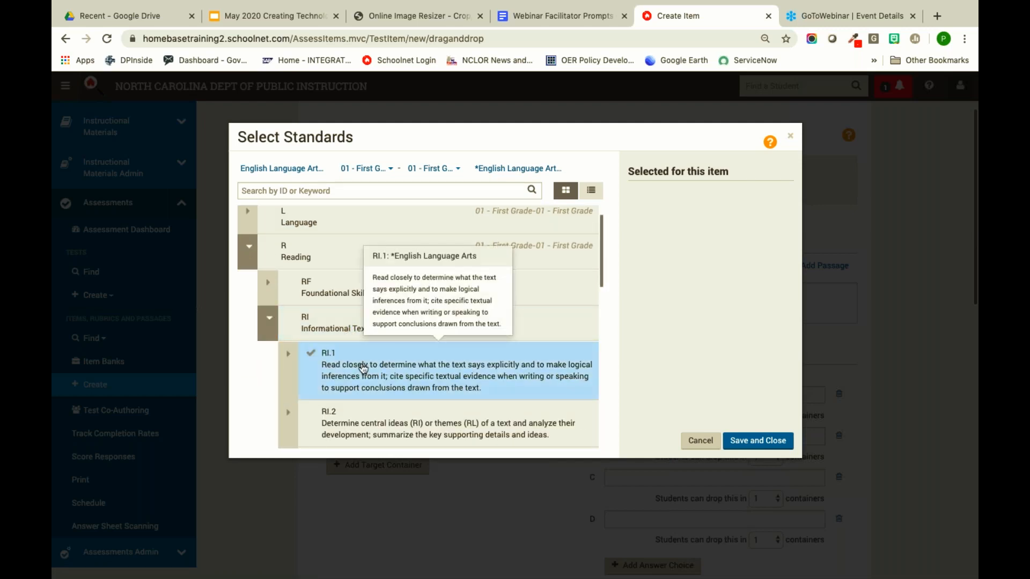
scroll(363, 368, down, 3)
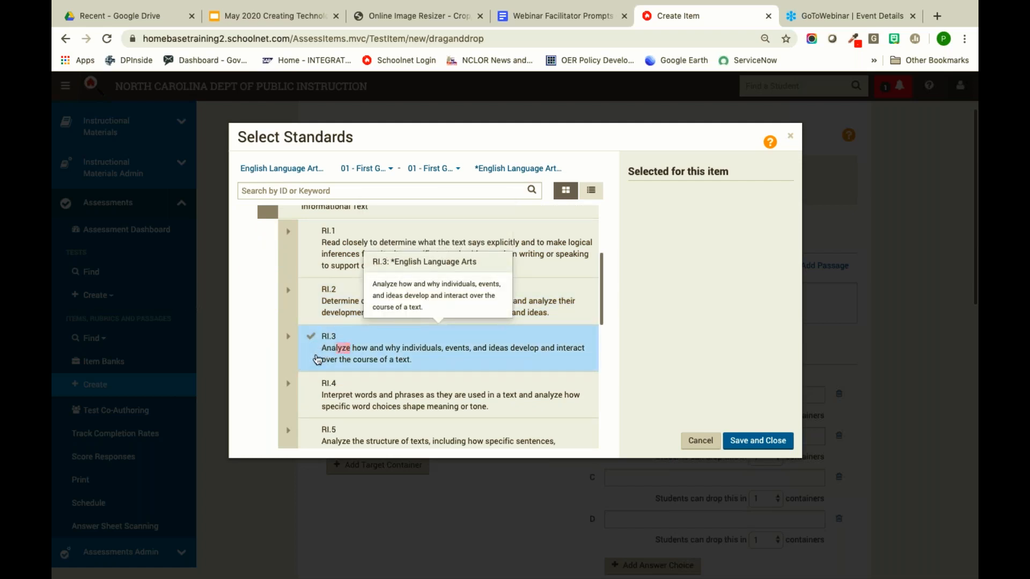
drag(350, 349, 333, 350)
click(758, 441)
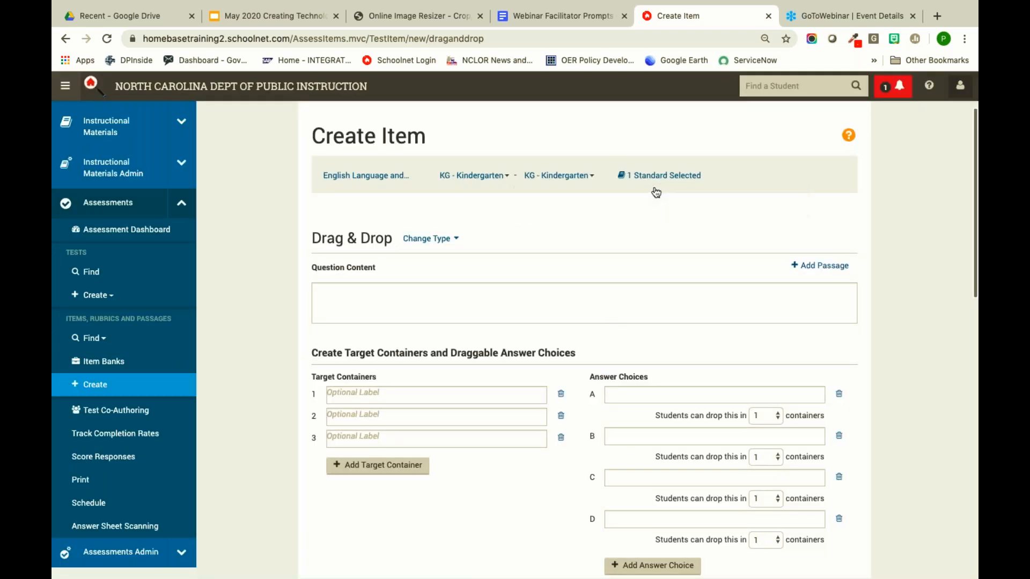
- Enter the prompt 'Sort the pictures into beginning middle and end' and containers Beginning, Middle, End
click(421, 309)
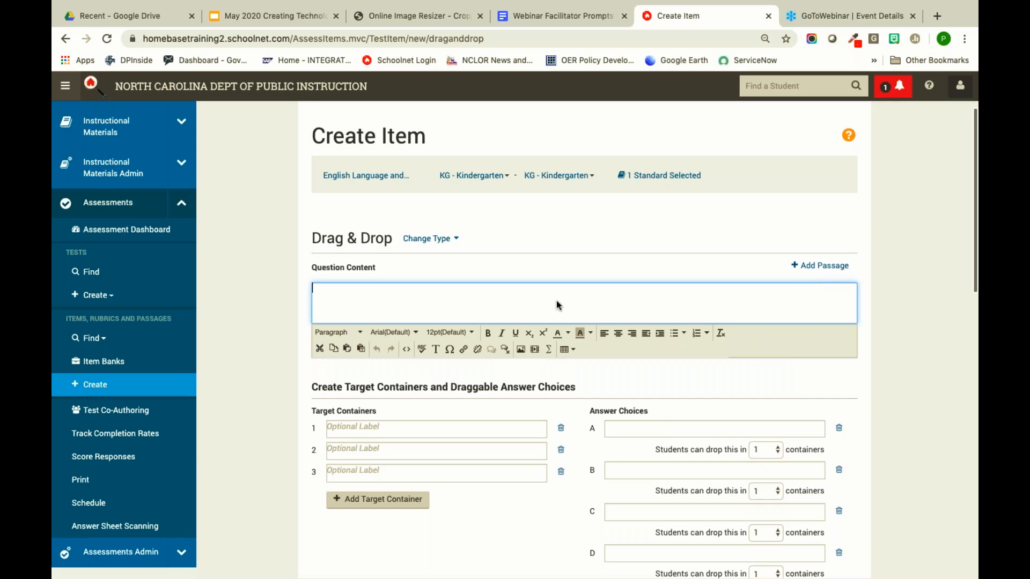
text(Sort the pc)
text(ctures into b)
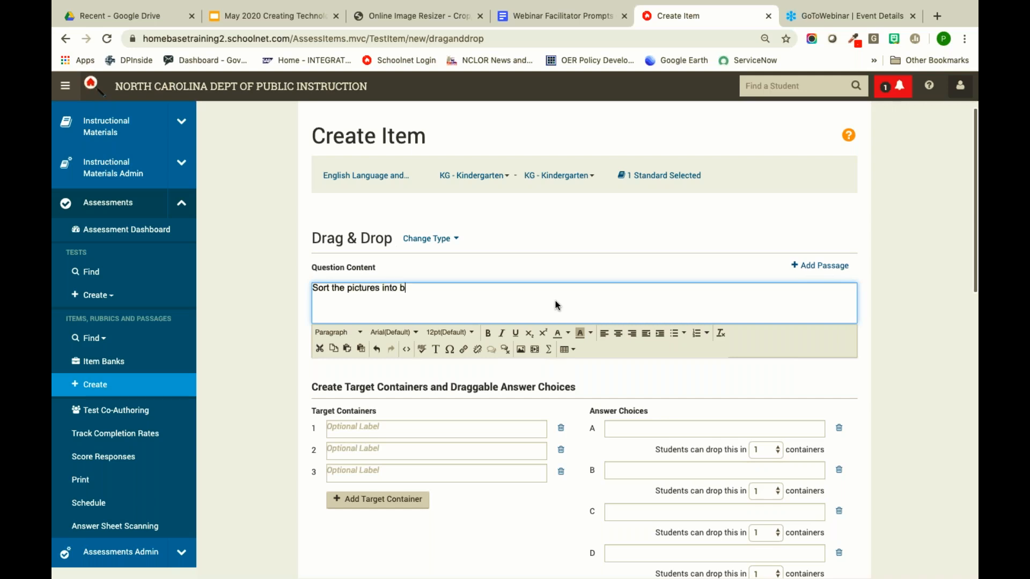
text(eginning middle and end)
click(410, 429)
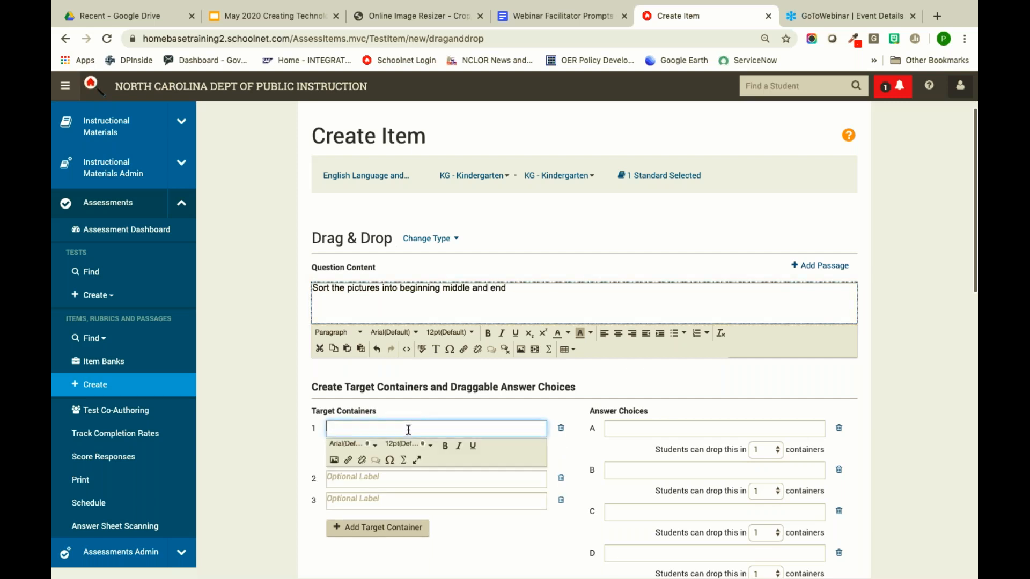
text(Beginning)
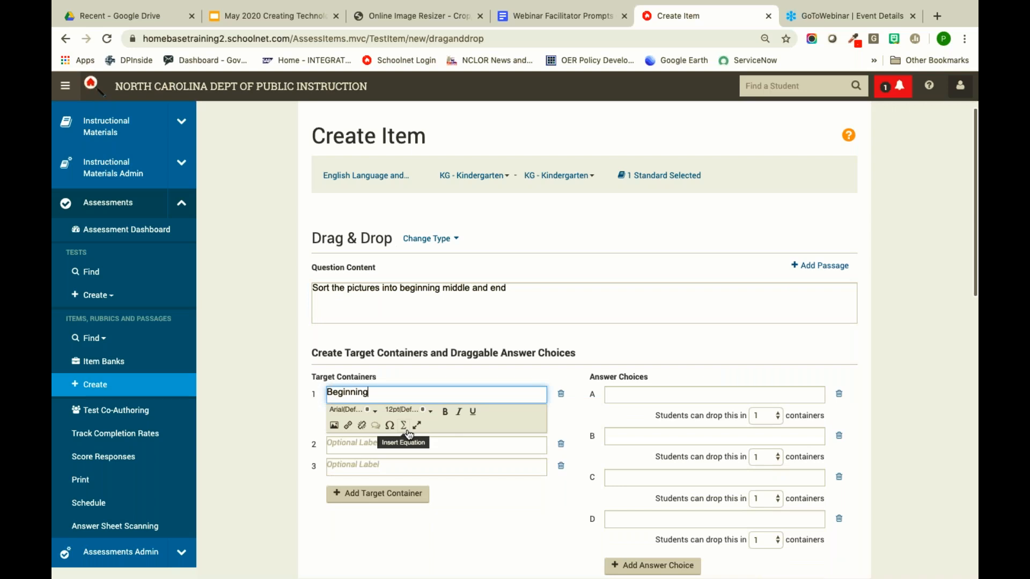
click(375, 447)
text(Middle)
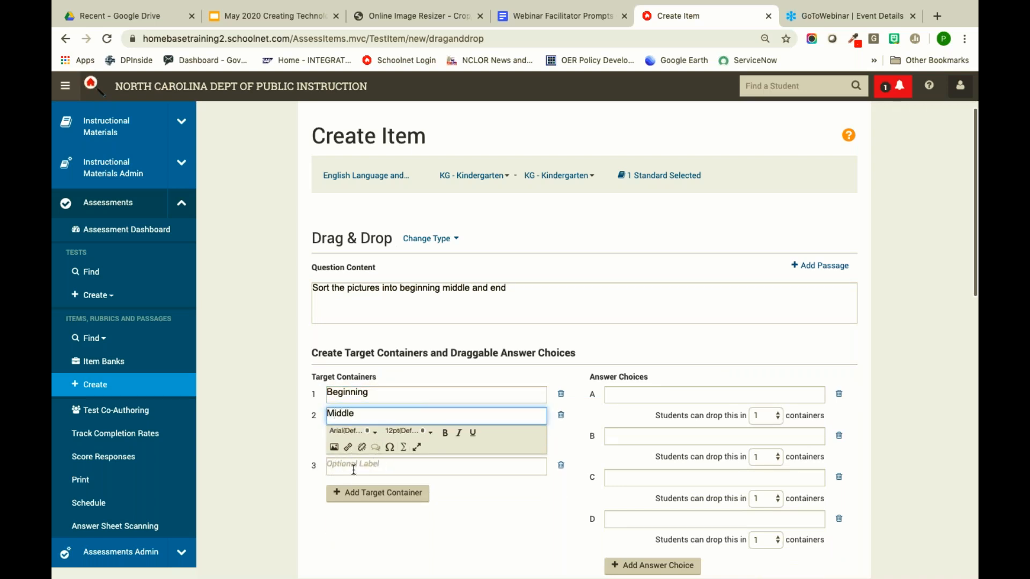
click(353, 466)
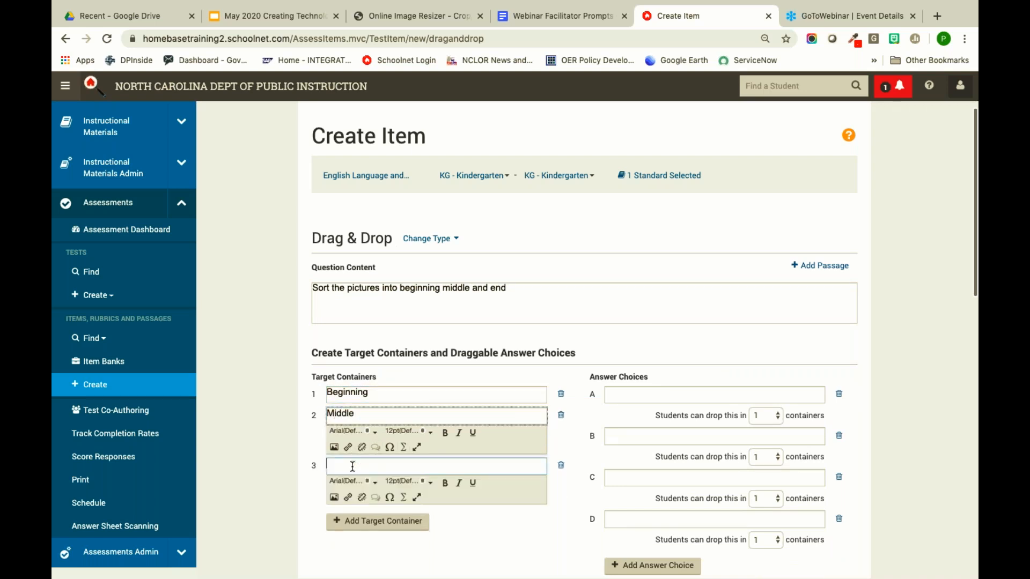
text(End)
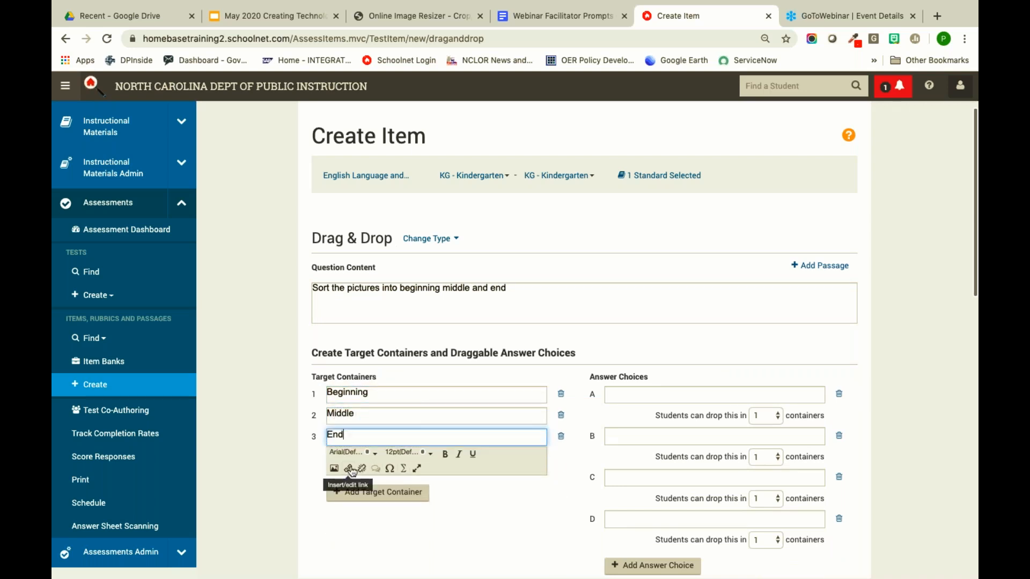
click(307, 470)
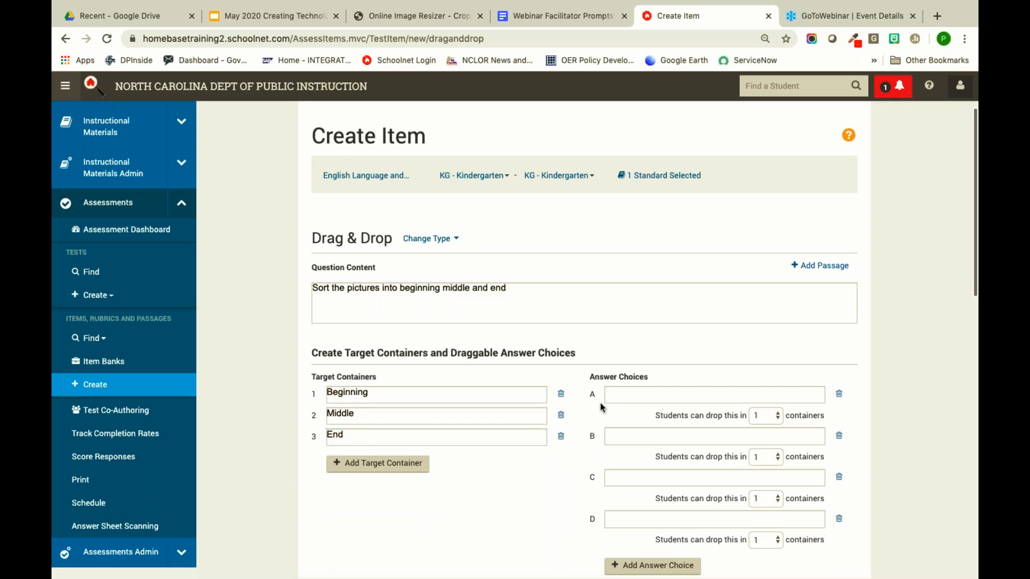
click(643, 395)
scroll(643, 395, down, 2)
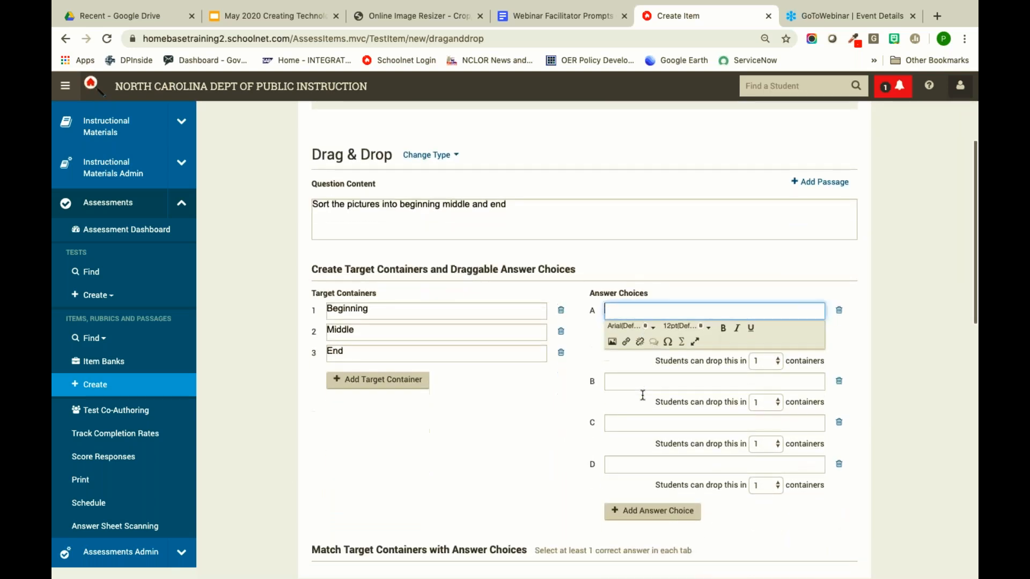
- Insert the mixing-bowl picture into choice A and the cake-mix box picture into choice B
click(613, 342)
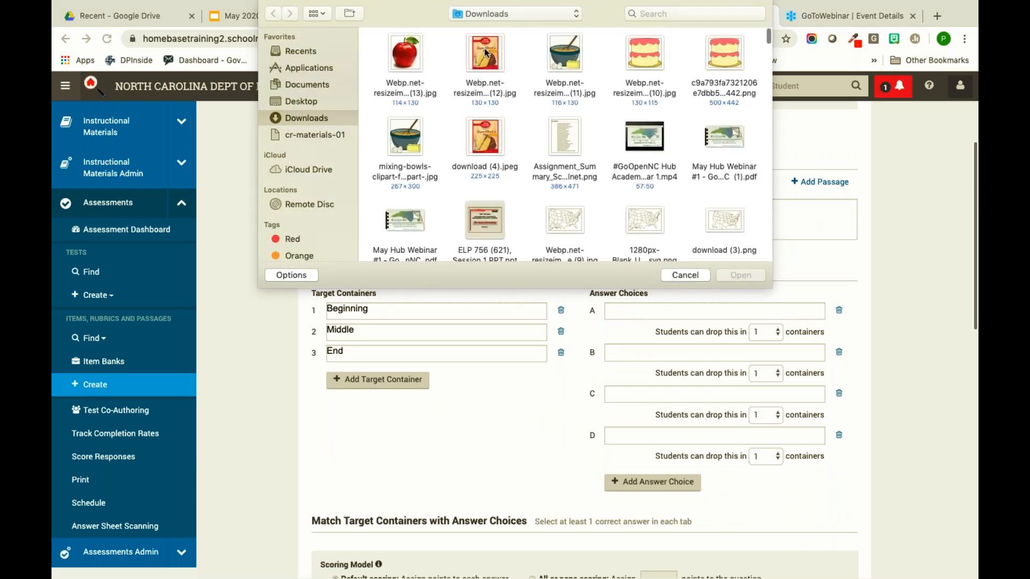
click(569, 53)
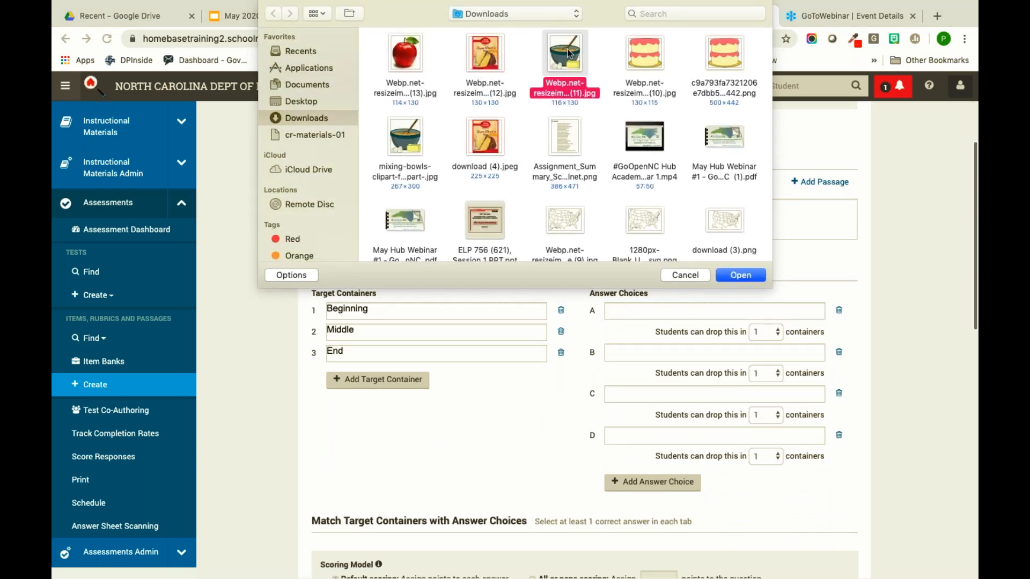
click(754, 275)
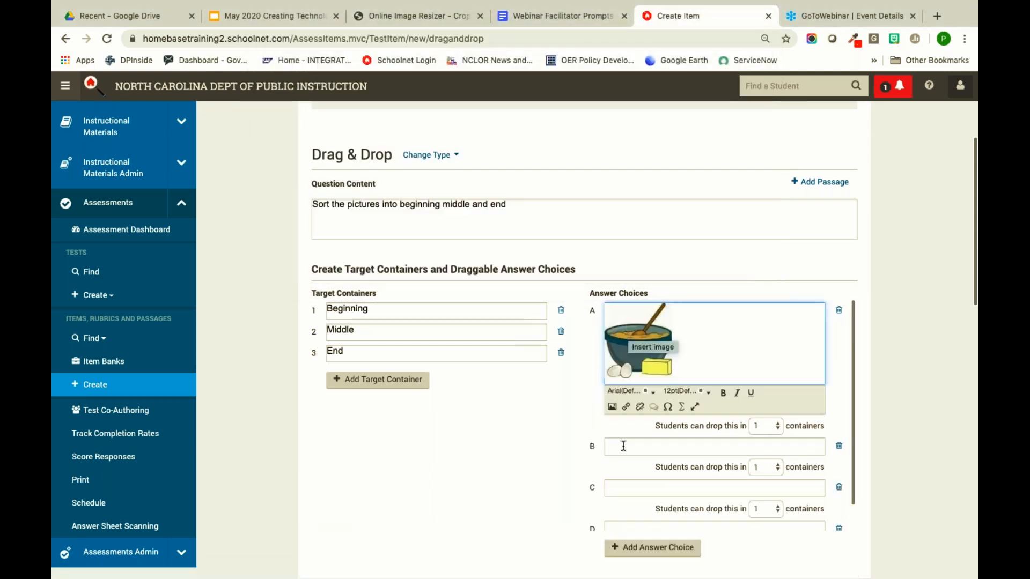
click(624, 444)
click(612, 448)
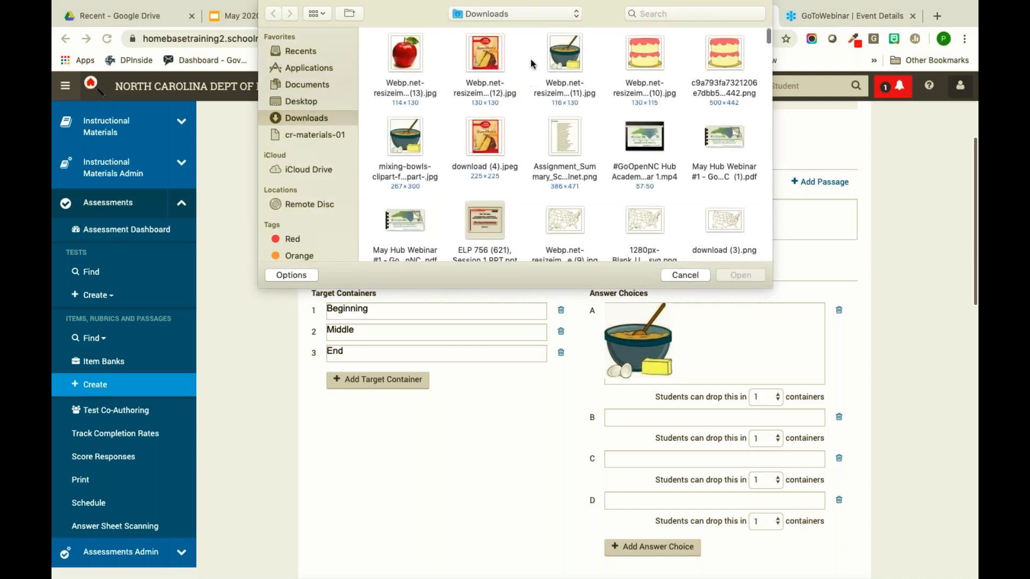
click(481, 63)
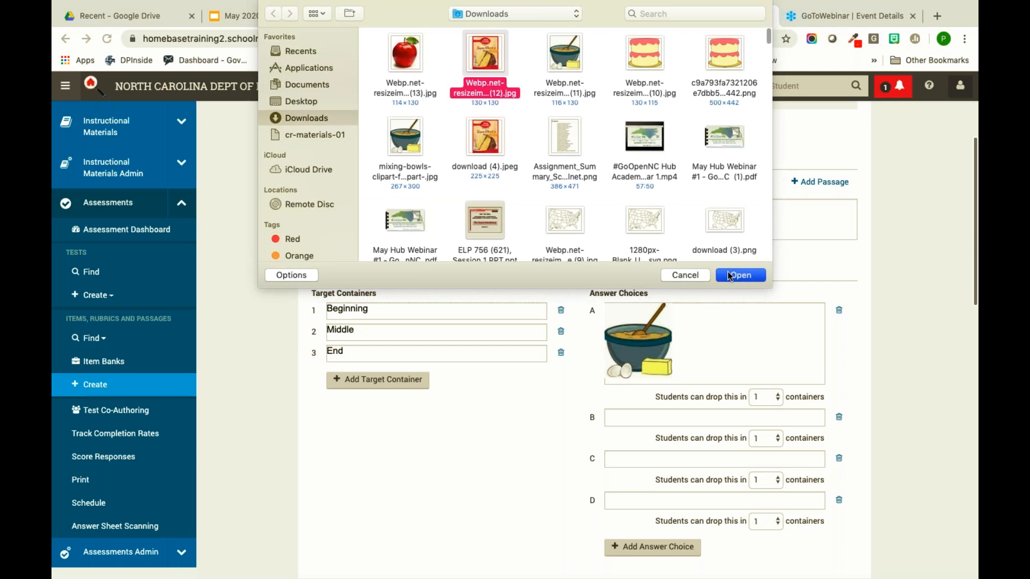
key(Return)
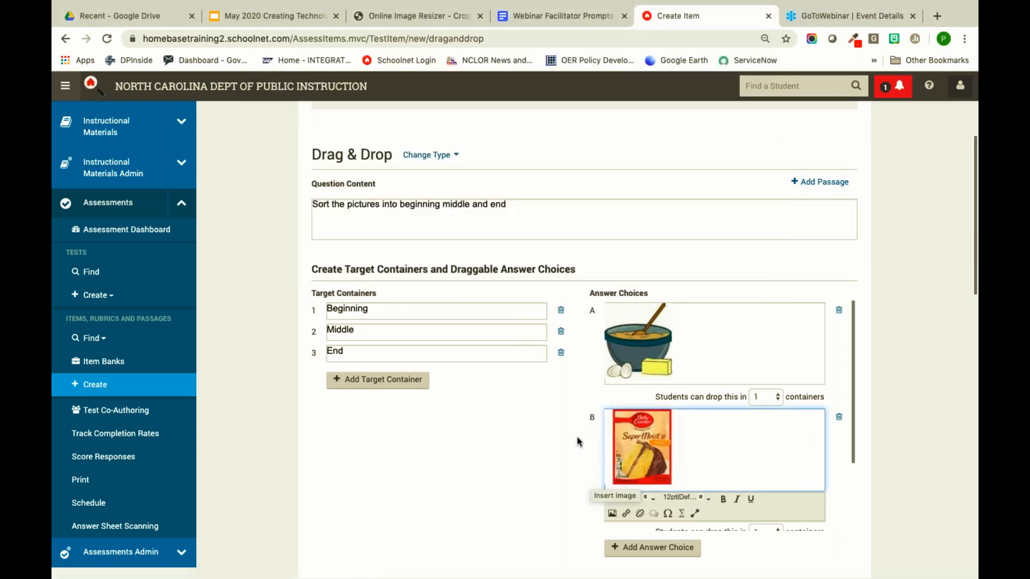
scroll(577, 441, down, 1)
scroll(590, 430, down, 1)
scroll(609, 370, down, 1)
scroll(610, 333, down, 2)
- Insert the layered cake picture into answer choice C
click(616, 337)
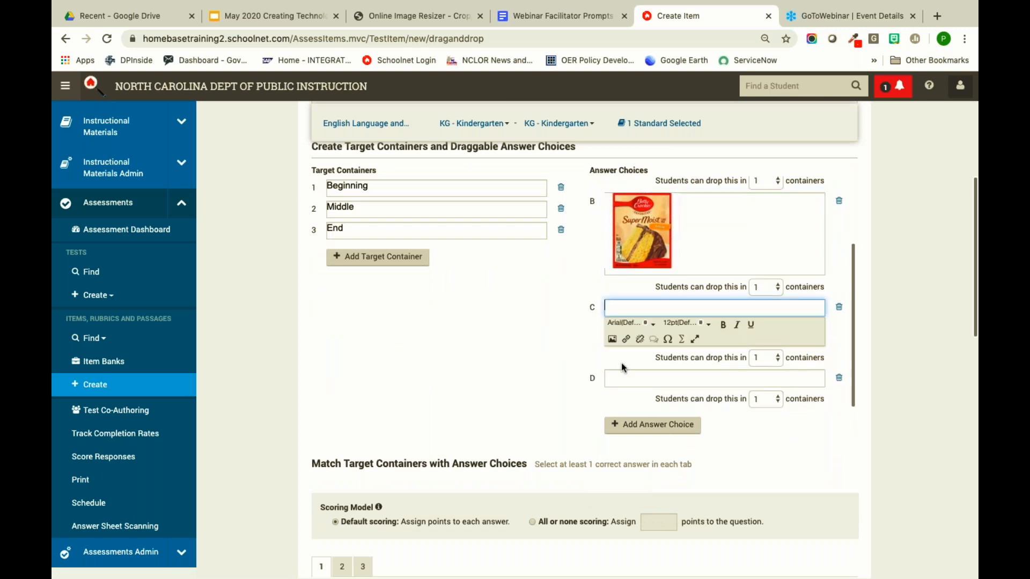
click(612, 340)
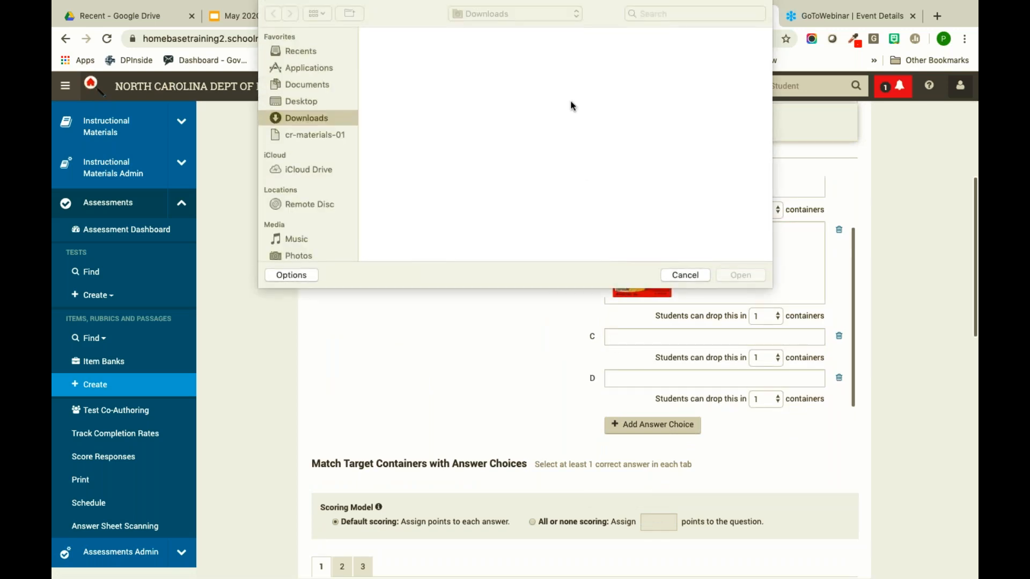
click(646, 55)
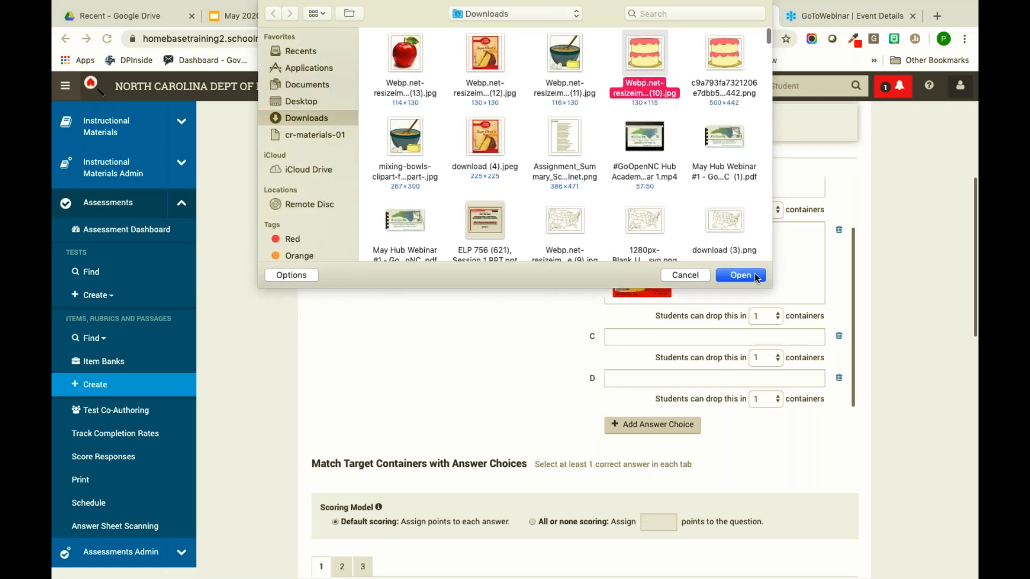
click(740, 275)
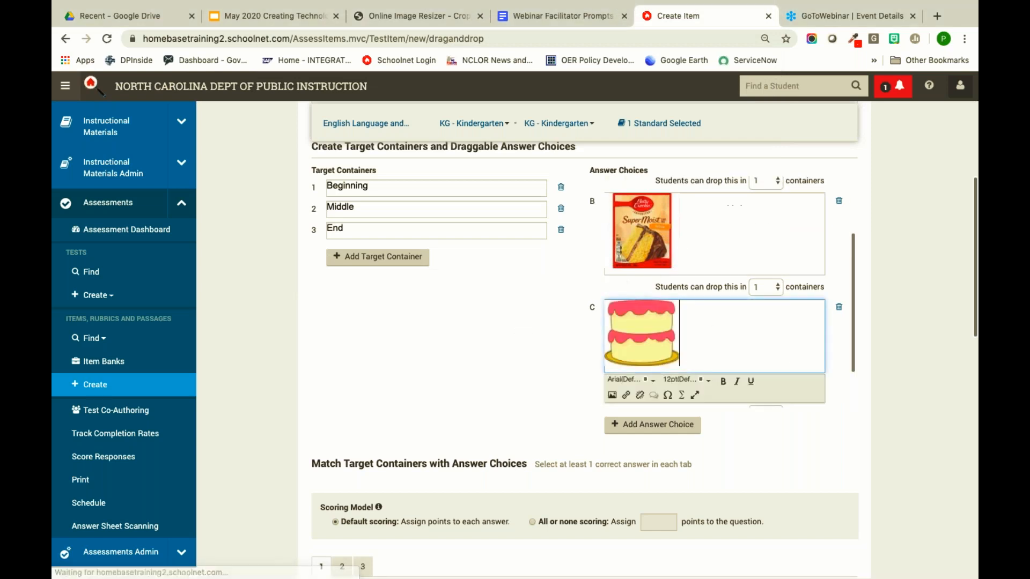
scroll(639, 287, up, 4)
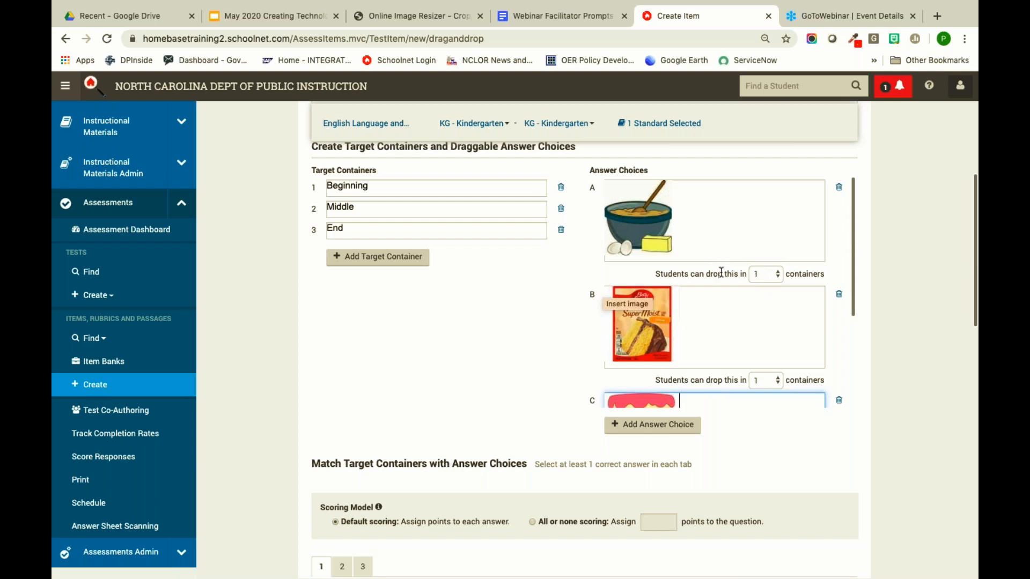
scroll(719, 271, up, 1)
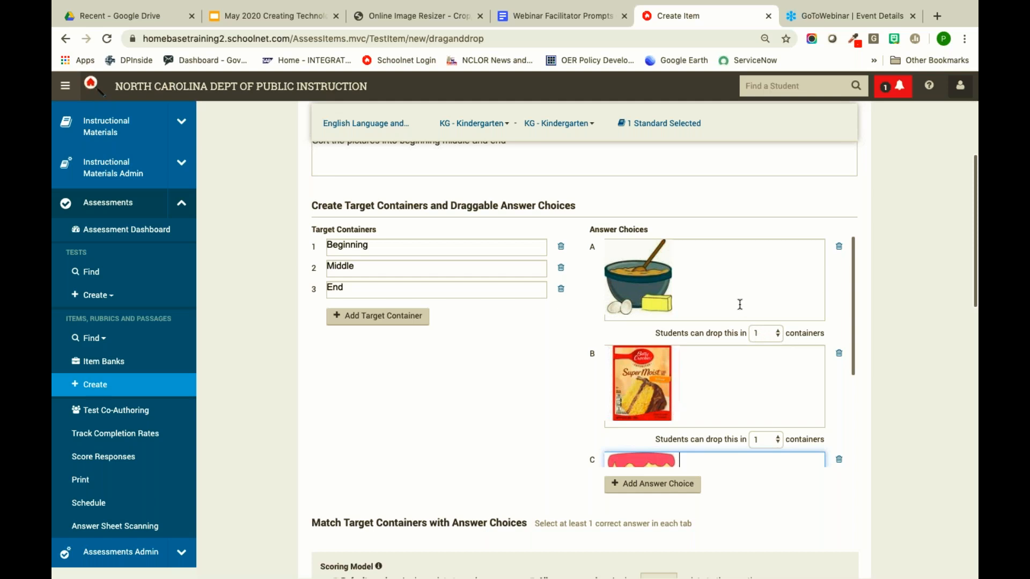
scroll(764, 344, down, 3)
- Delete the empty answer choice D
click(839, 436)
scroll(829, 438, up, 2)
scroll(820, 438, down, 2)
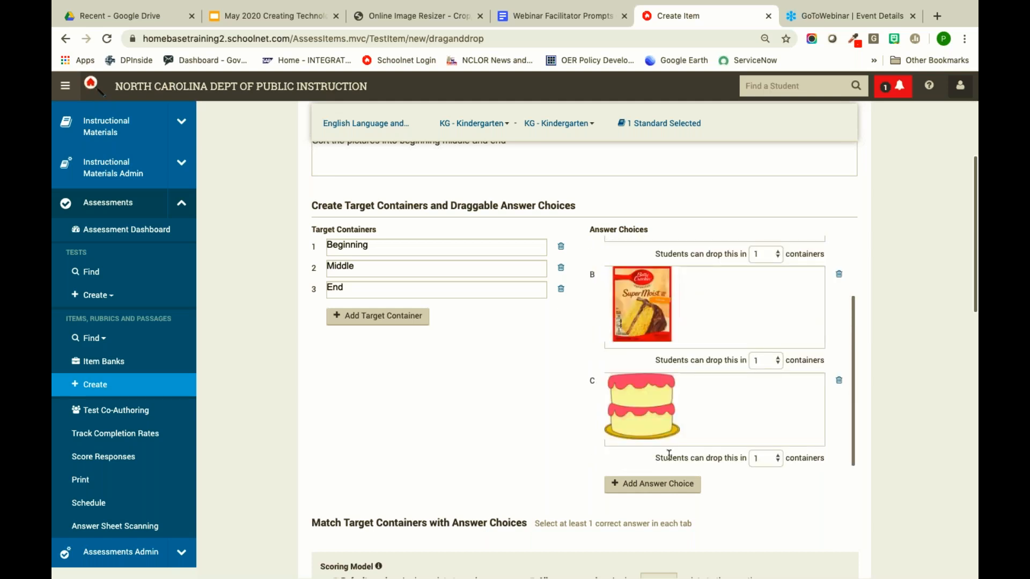
scroll(668, 455, down, 4)
scroll(672, 230, up, 5)
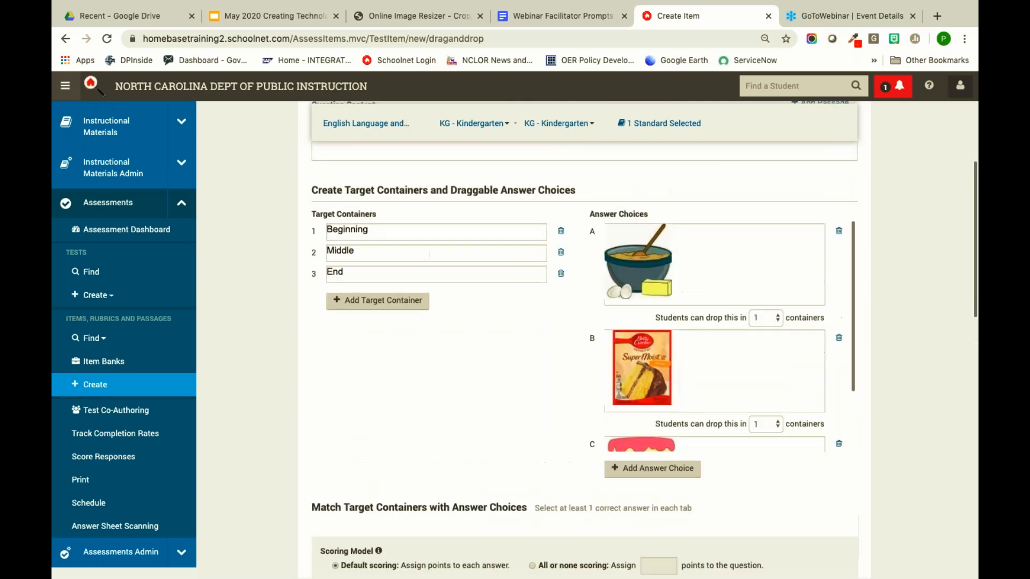
scroll(655, 359, down, 2)
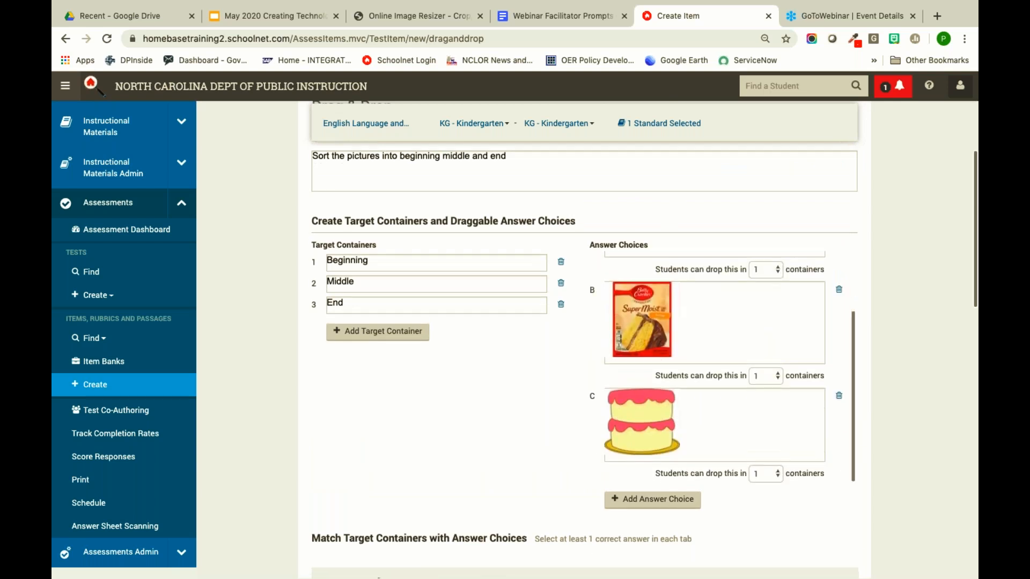
scroll(655, 359, down, 2)
scroll(659, 316, up, 2)
scroll(659, 316, down, 2)
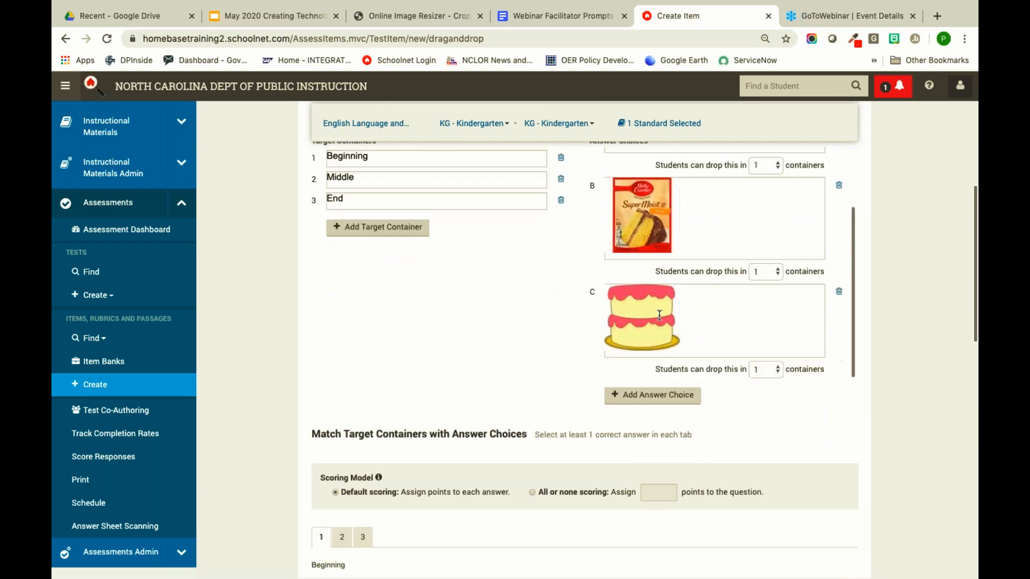
scroll(656, 232, up, 4)
scroll(656, 232, up, 4)
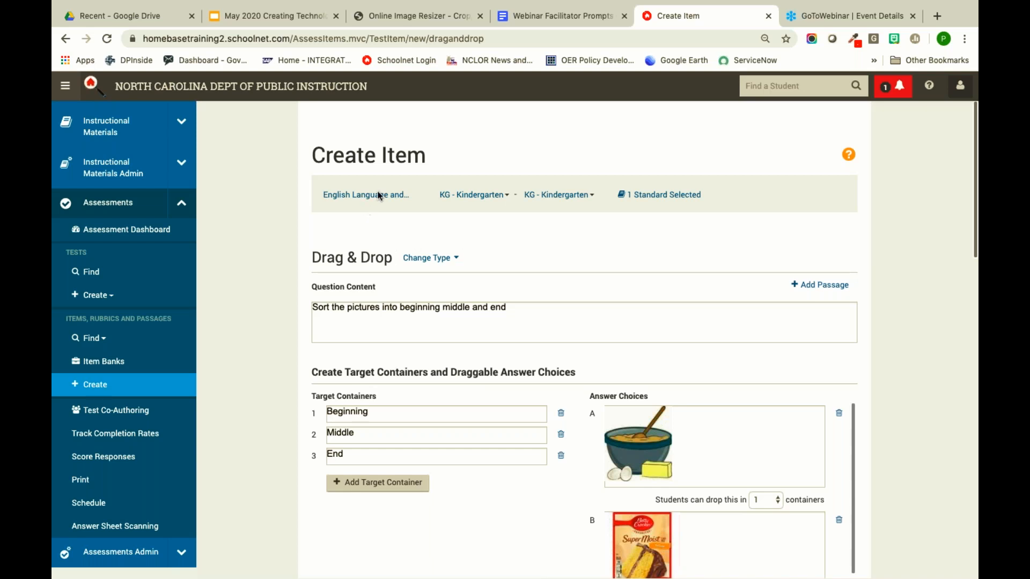
scroll(531, 290, down, 3)
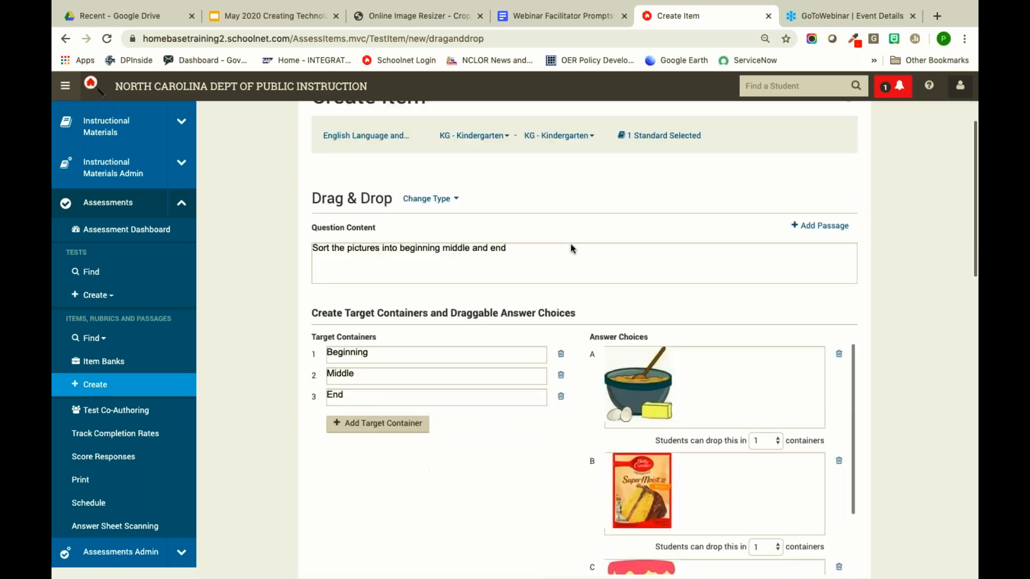
scroll(543, 384, down, 2)
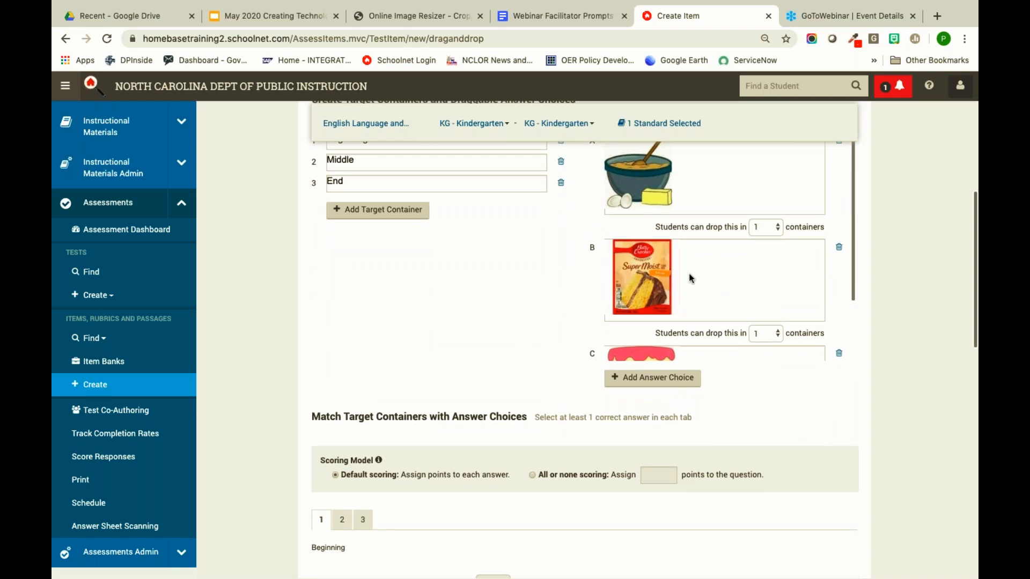
scroll(549, 275, up, 3)
scroll(590, 260, up, 2)
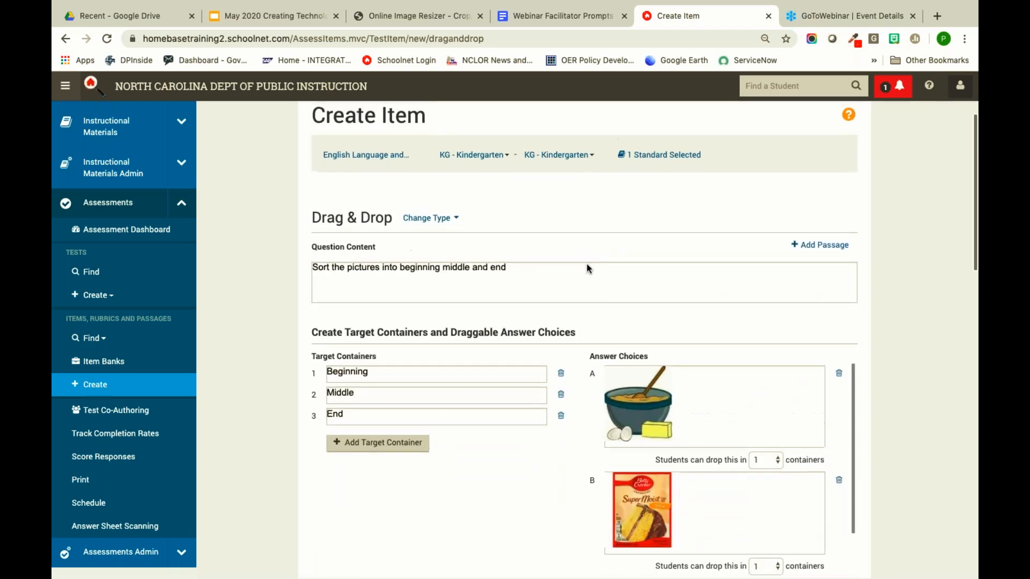
scroll(682, 436, down, 2)
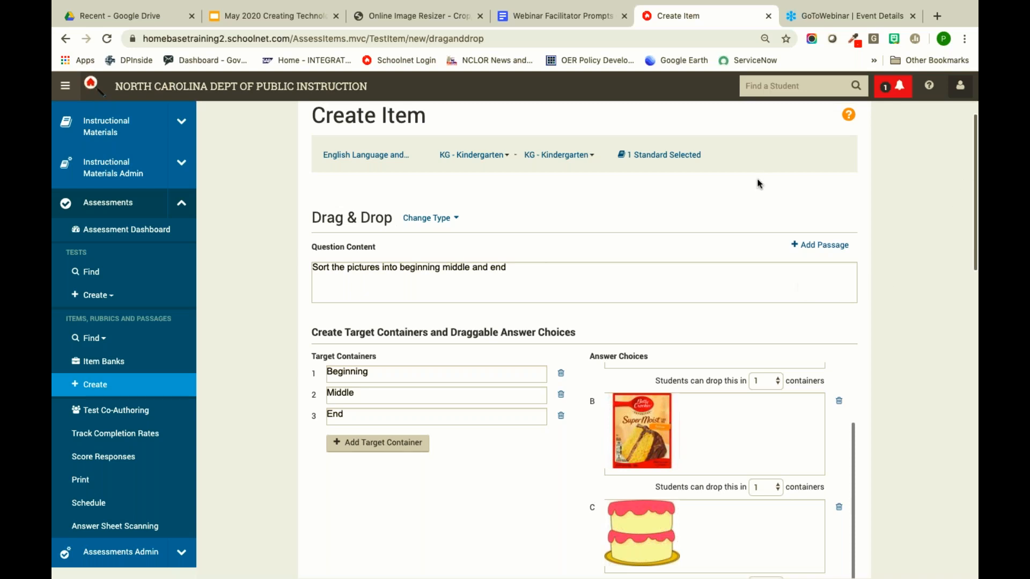
scroll(544, 289, down, 5)
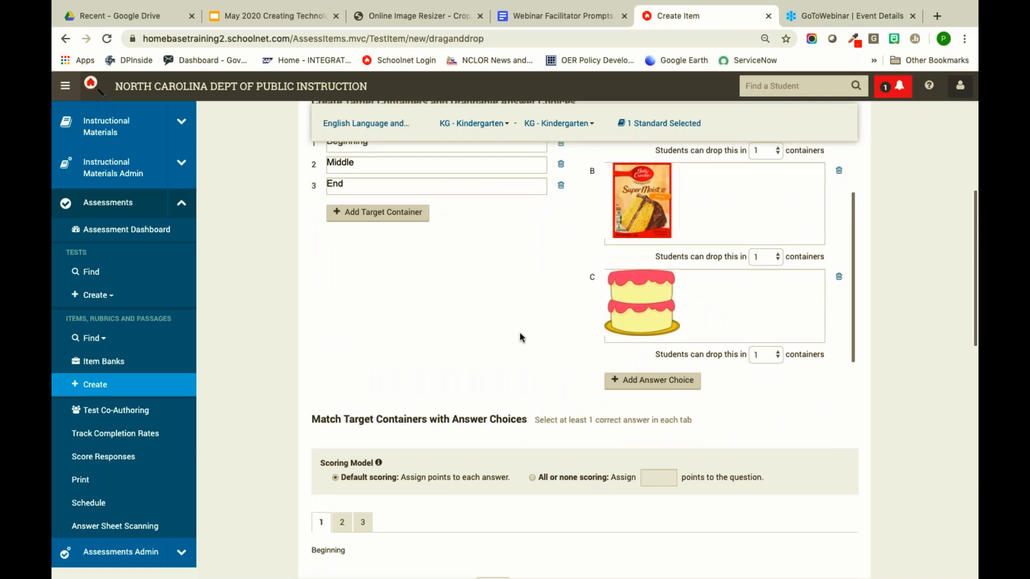
scroll(519, 338, down, 2)
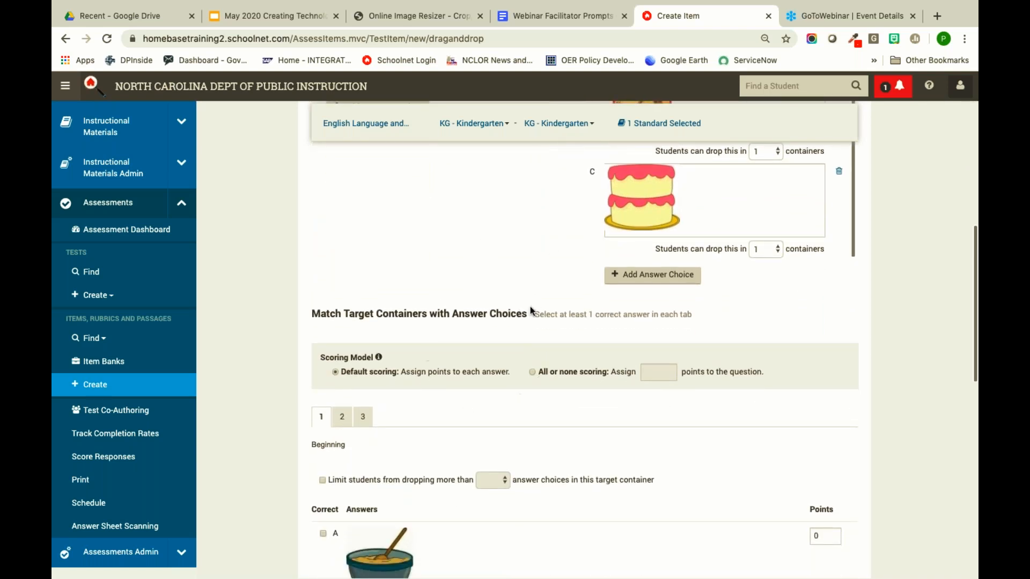
scroll(494, 414, down, 4)
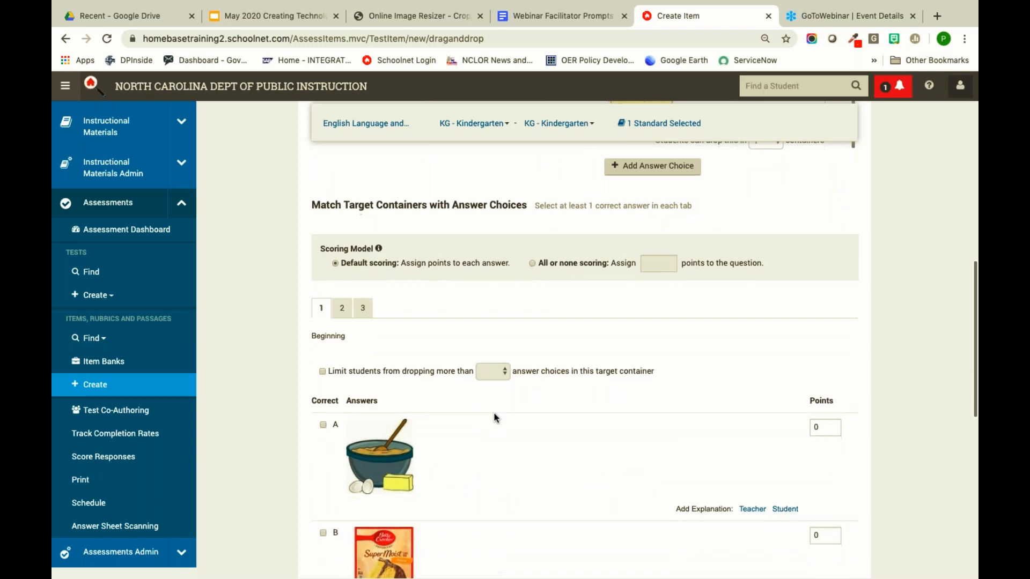
scroll(494, 418, down, 1)
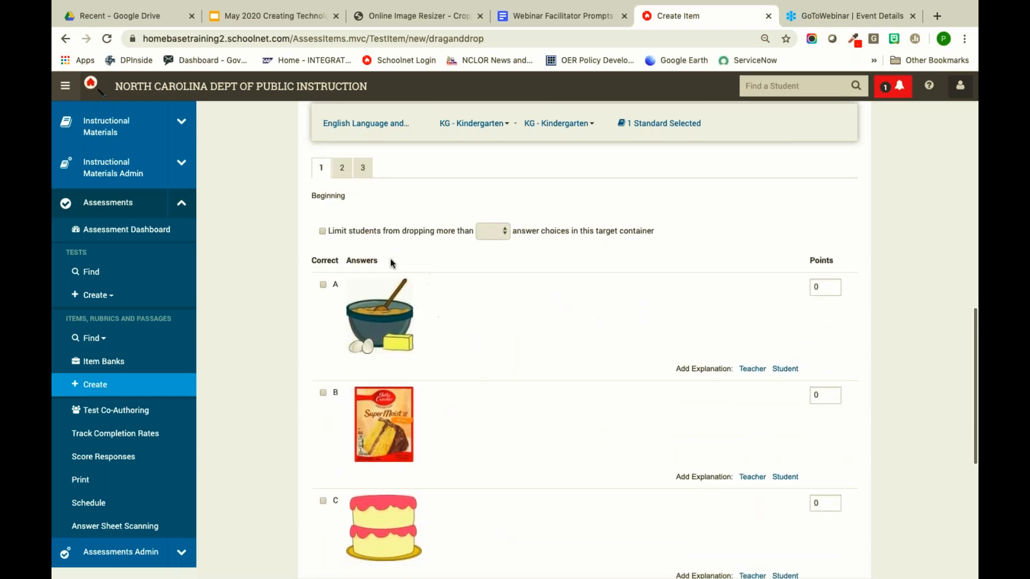
scroll(439, 372, up, 15)
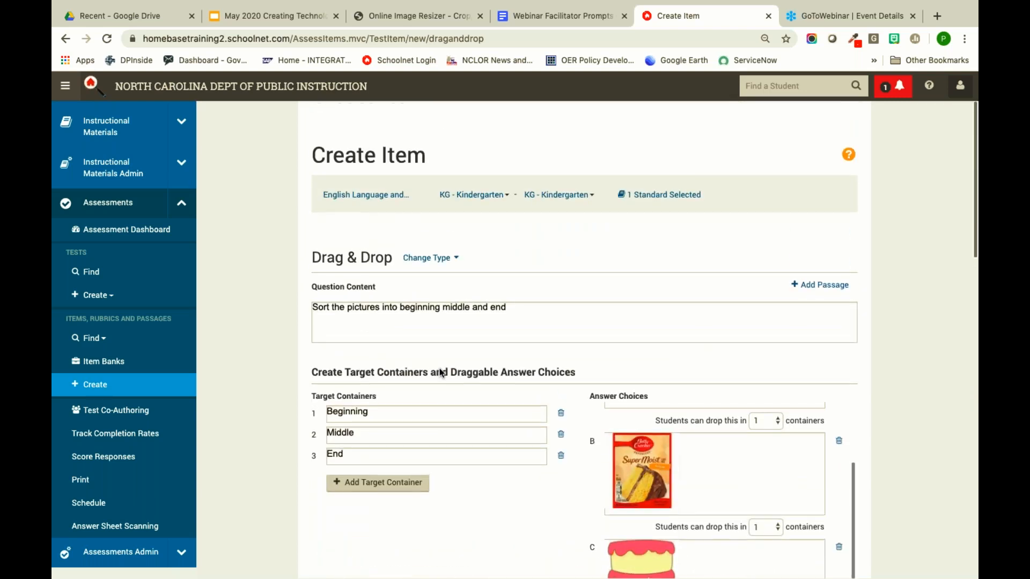
scroll(439, 373, down, 15)
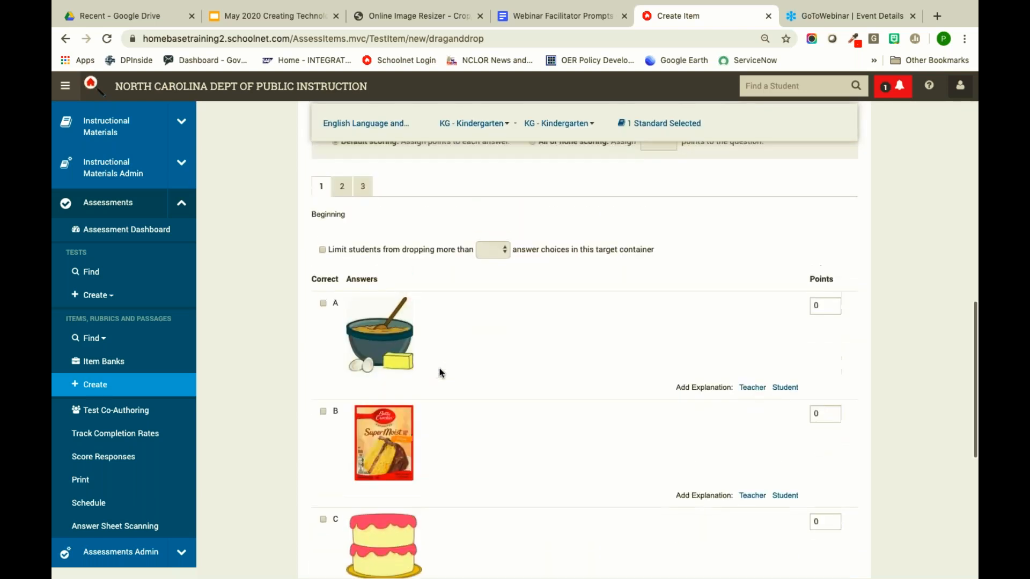
scroll(440, 370, up, 8)
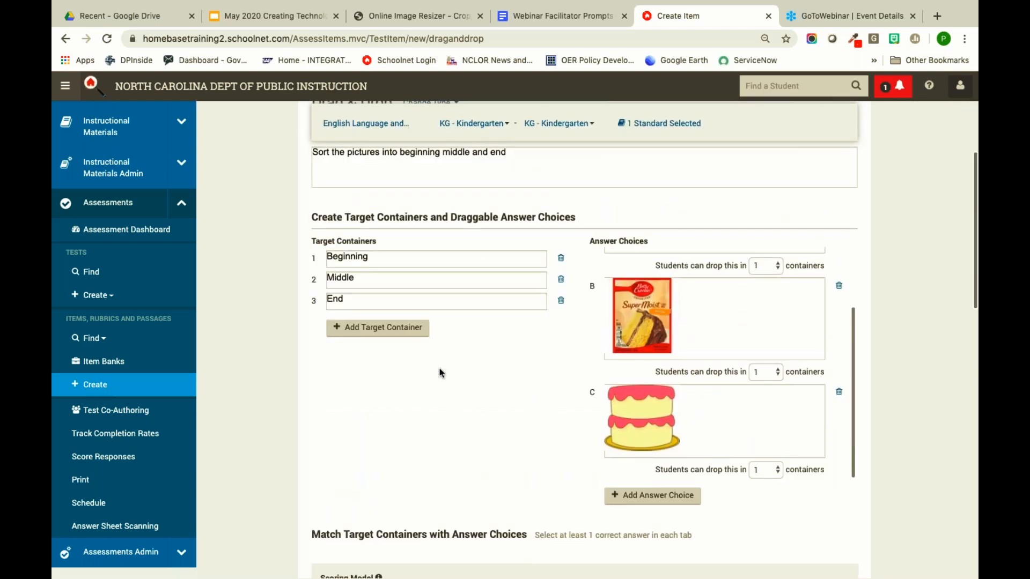
scroll(439, 370, down, 4)
scroll(440, 370, down, 7)
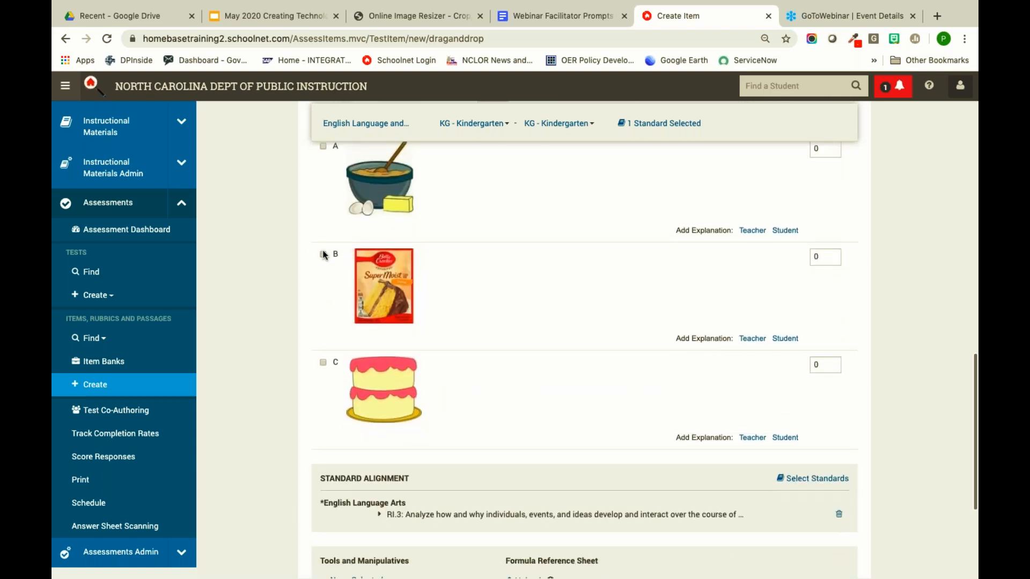
- Mark B correct for Beginning, mixing bowl A for Middle, and frosted cake C for End
click(323, 255)
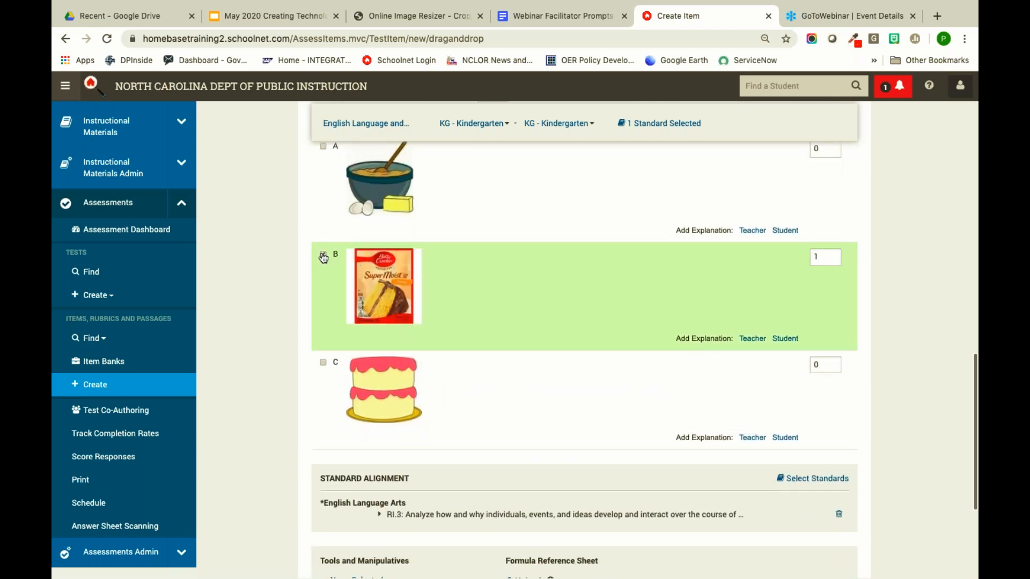
scroll(459, 275, up, 5)
scroll(459, 275, up, 1)
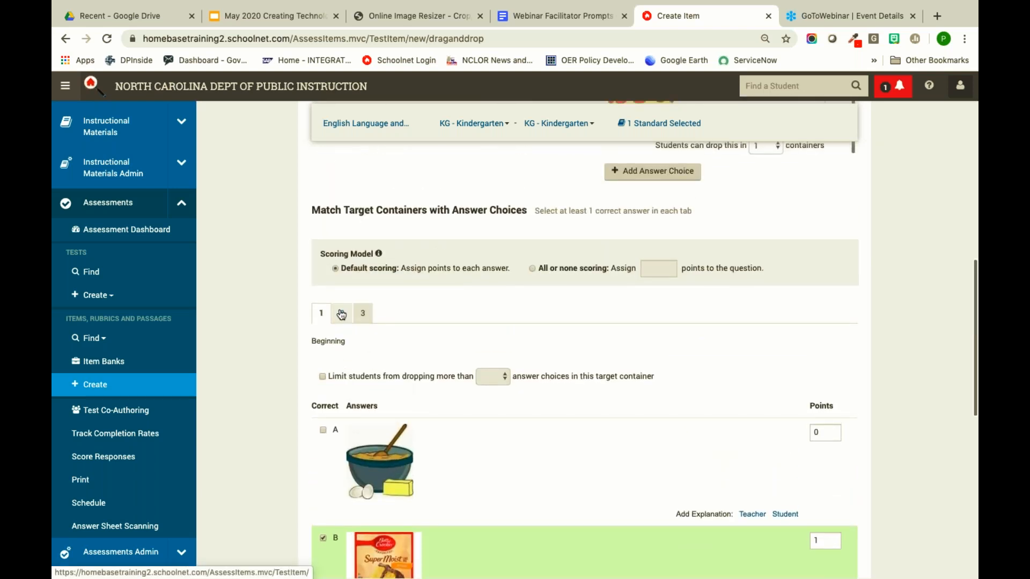
click(342, 313)
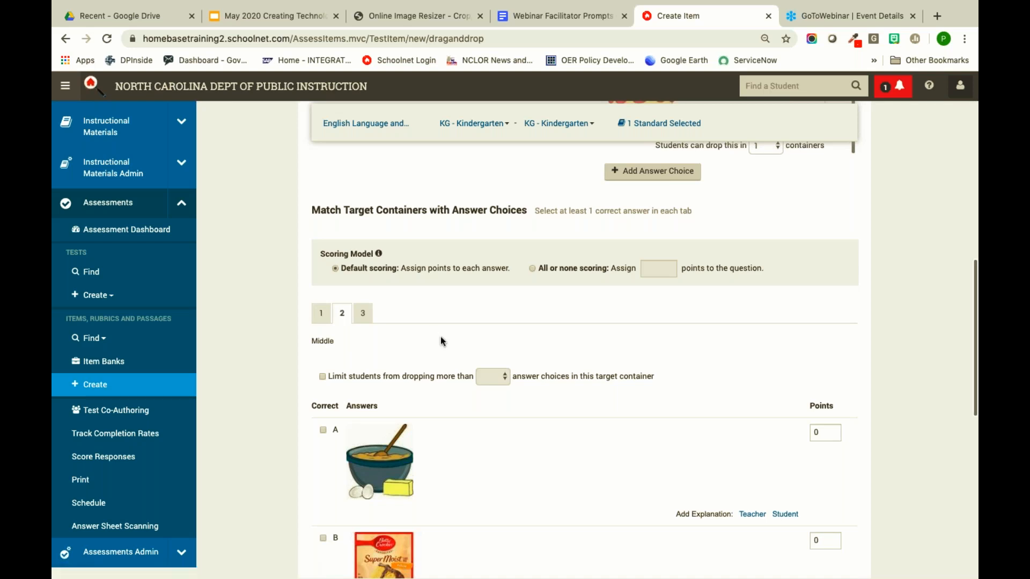
scroll(441, 341, down, 5)
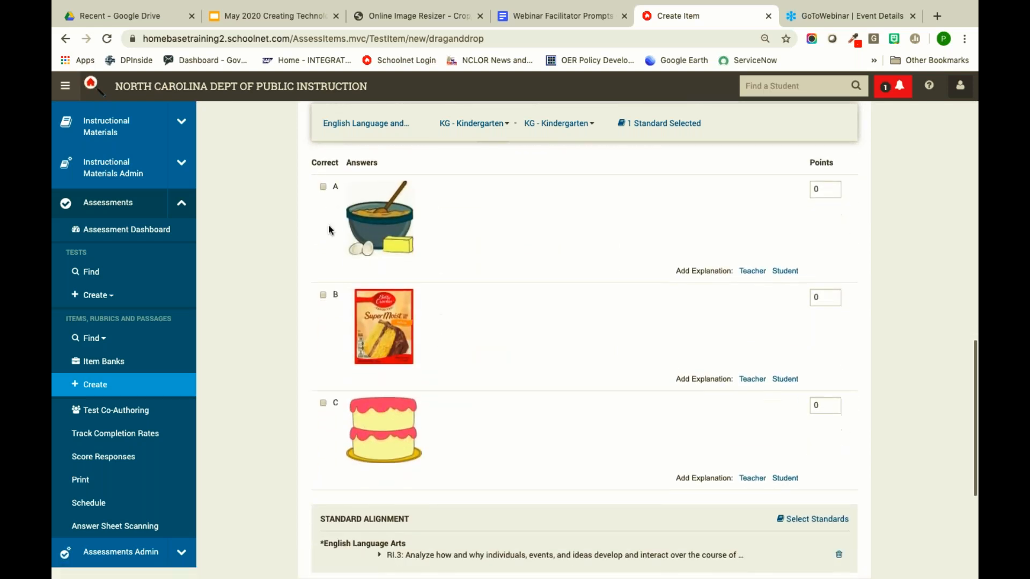
click(323, 187)
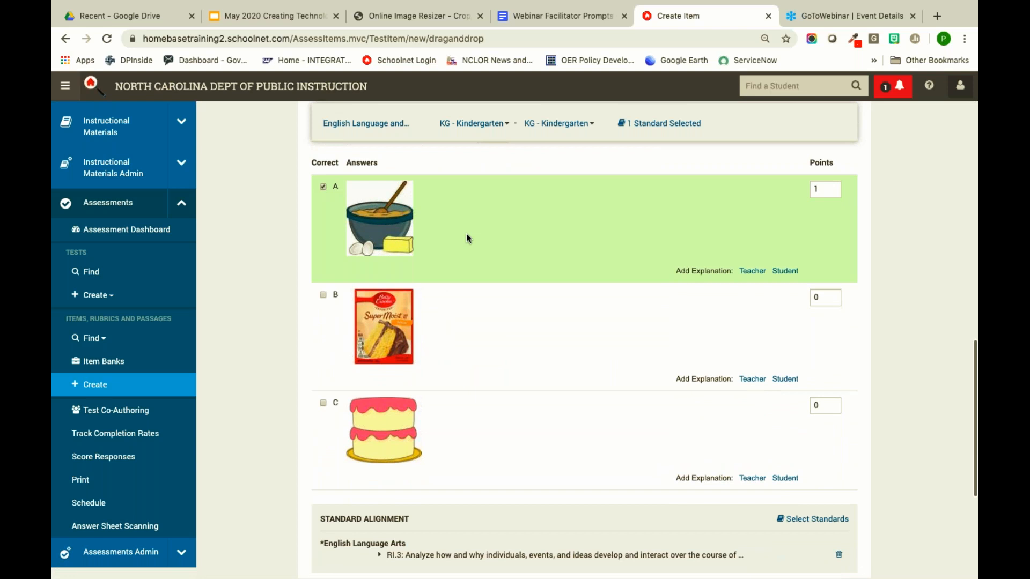
scroll(467, 238, up, 2)
click(363, 181)
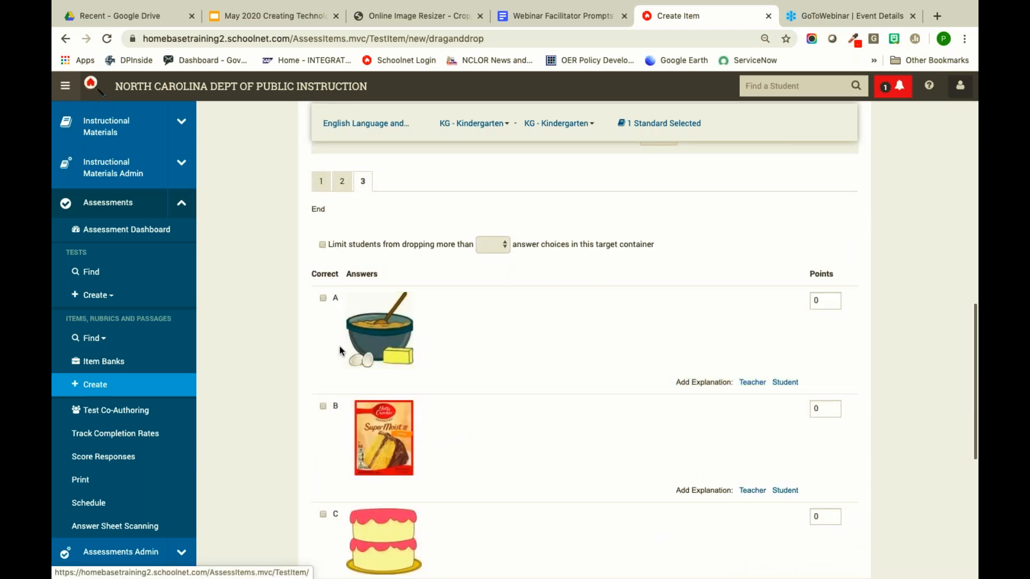
click(324, 516)
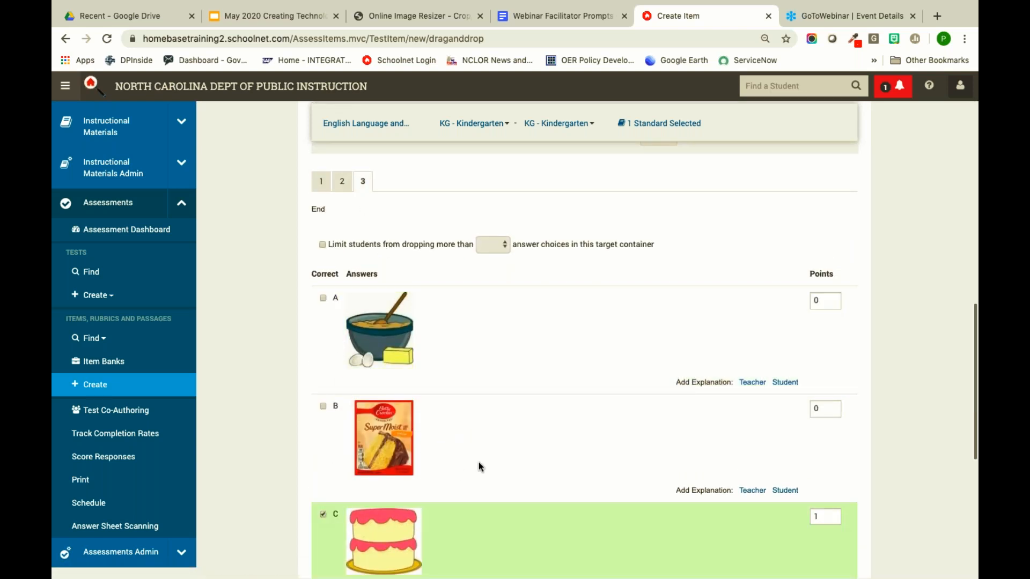
scroll(478, 462, down, 3)
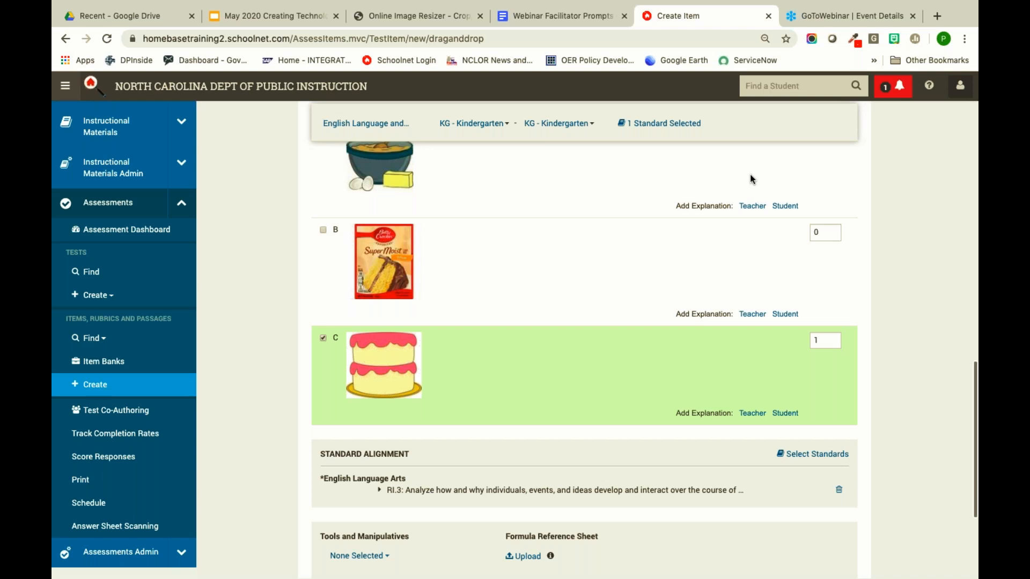
scroll(571, 332, down, 3)
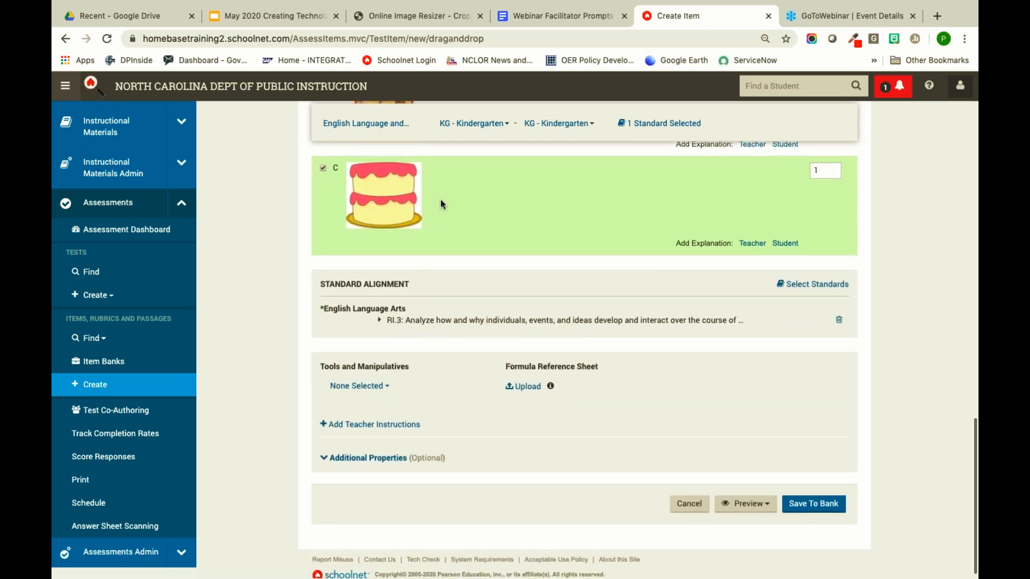
scroll(513, 218, up, 1)
scroll(509, 258, up, 4)
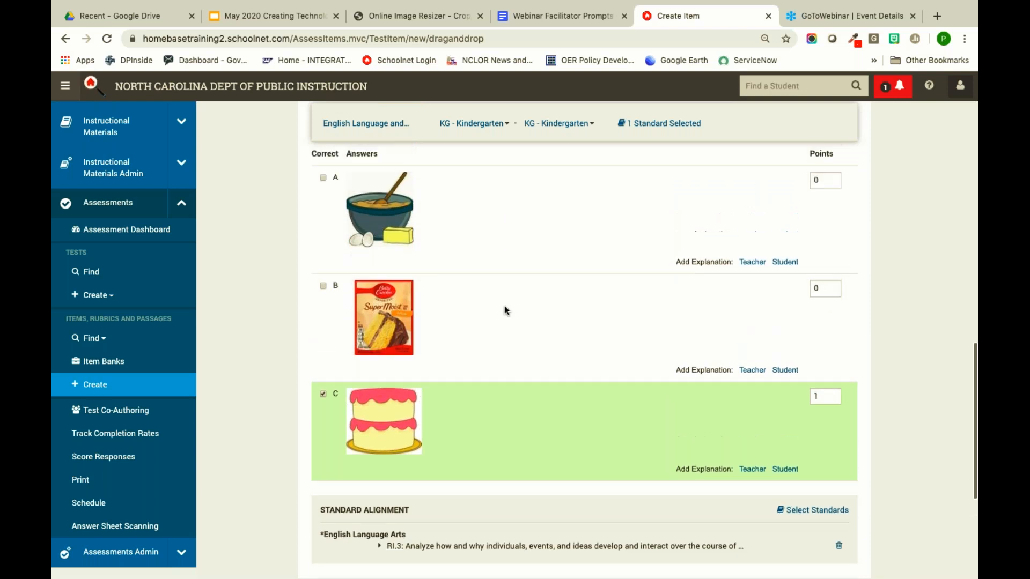
click(814, 404)
text(1)
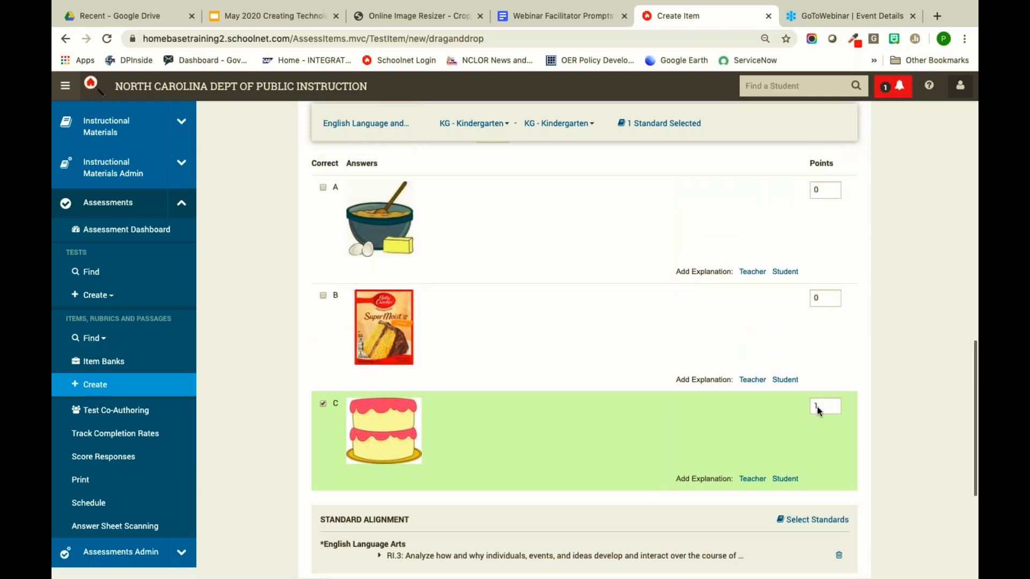
scroll(686, 360, up, 3)
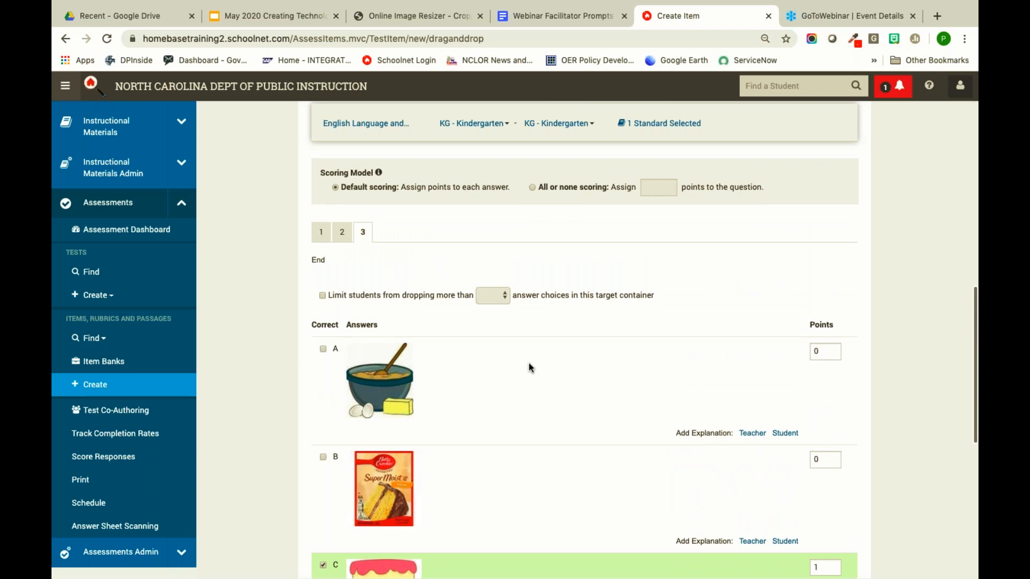
scroll(529, 362, down, 2)
scroll(529, 362, up, 3)
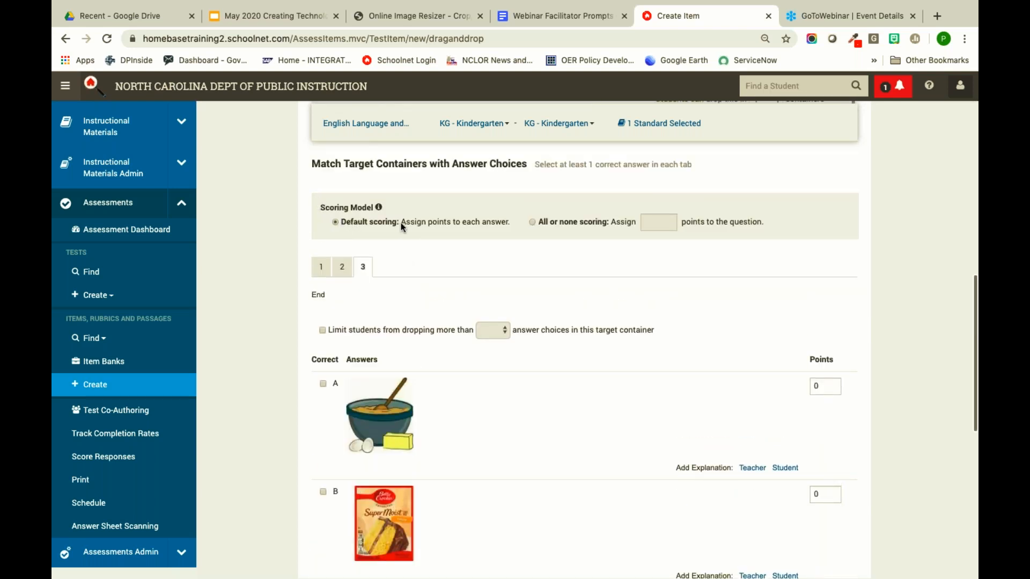
click(325, 267)
click(346, 267)
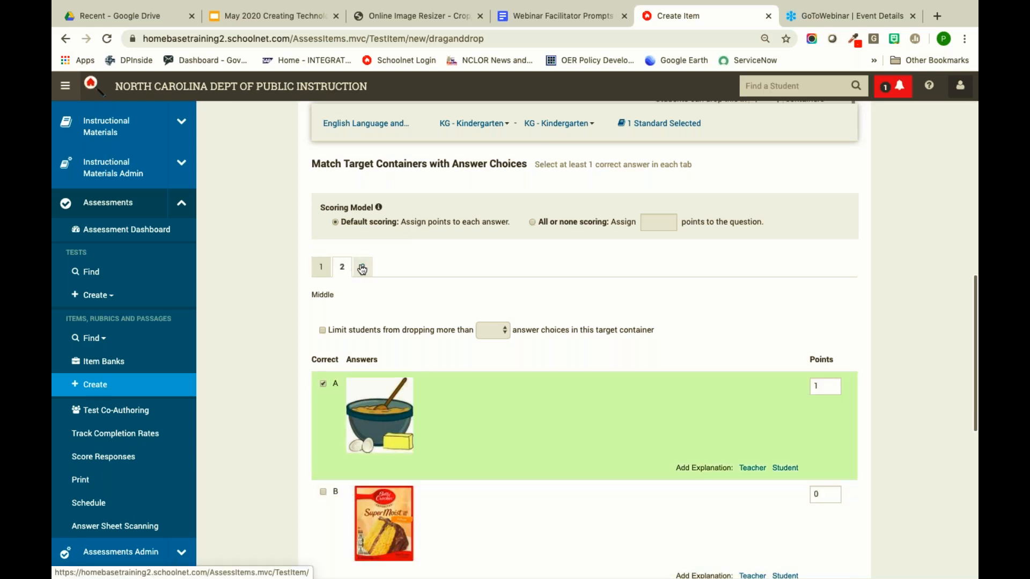
click(358, 266)
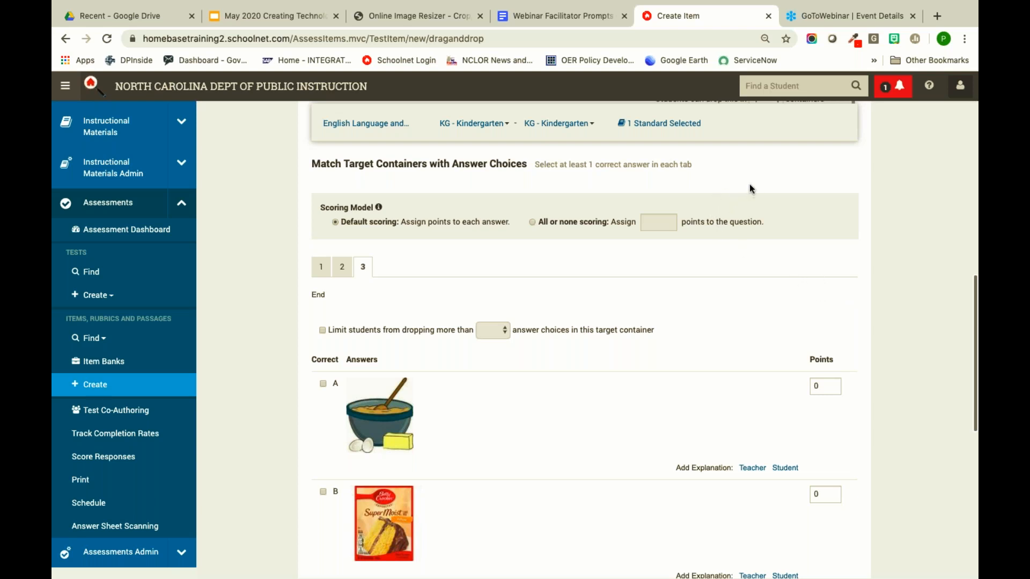
- Change the subject to Business and the grade to 06 - Sixth Grade, then open Select Standards
scroll(617, 314, up, 10)
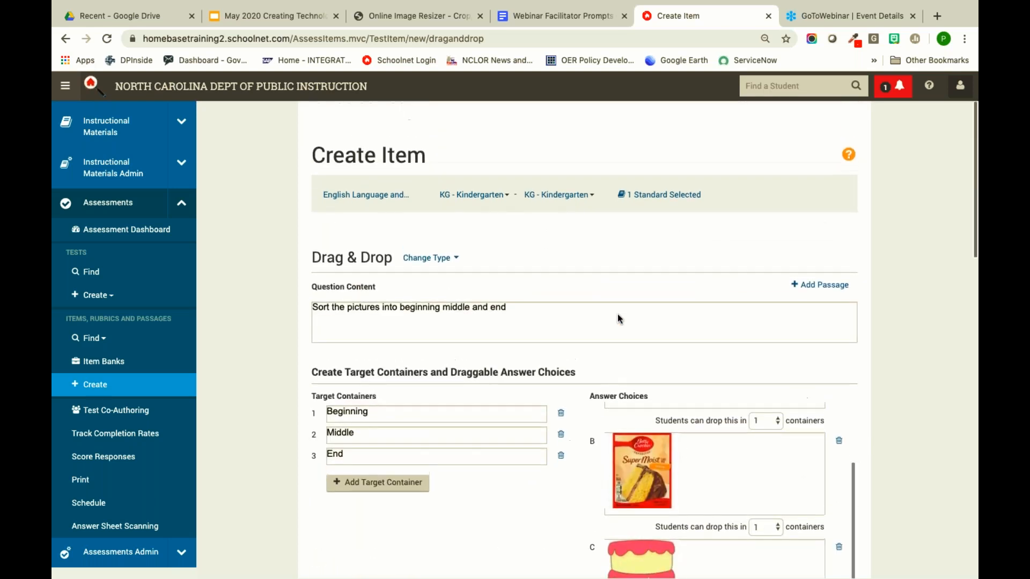
click(350, 198)
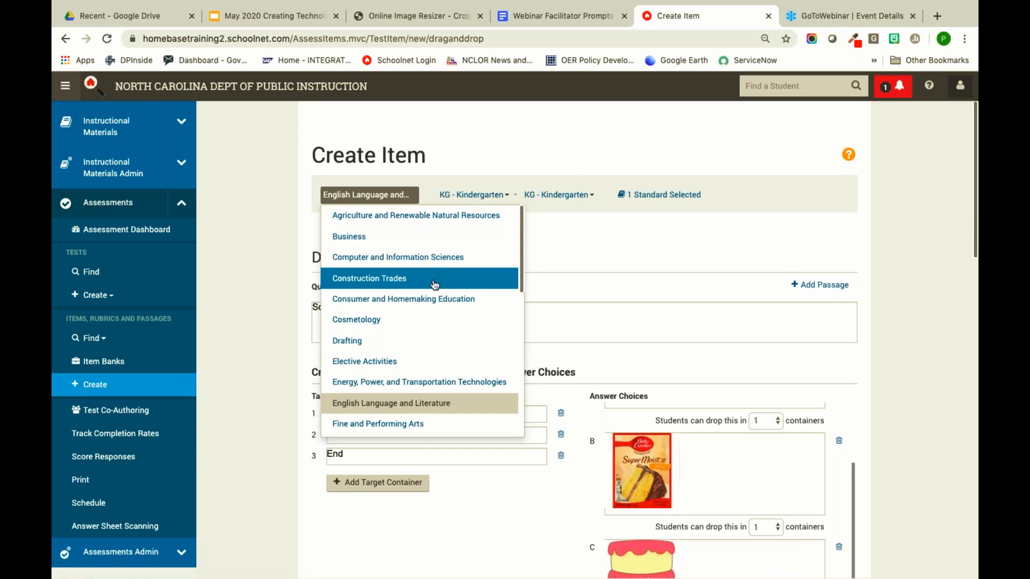
scroll(435, 284, down, 3)
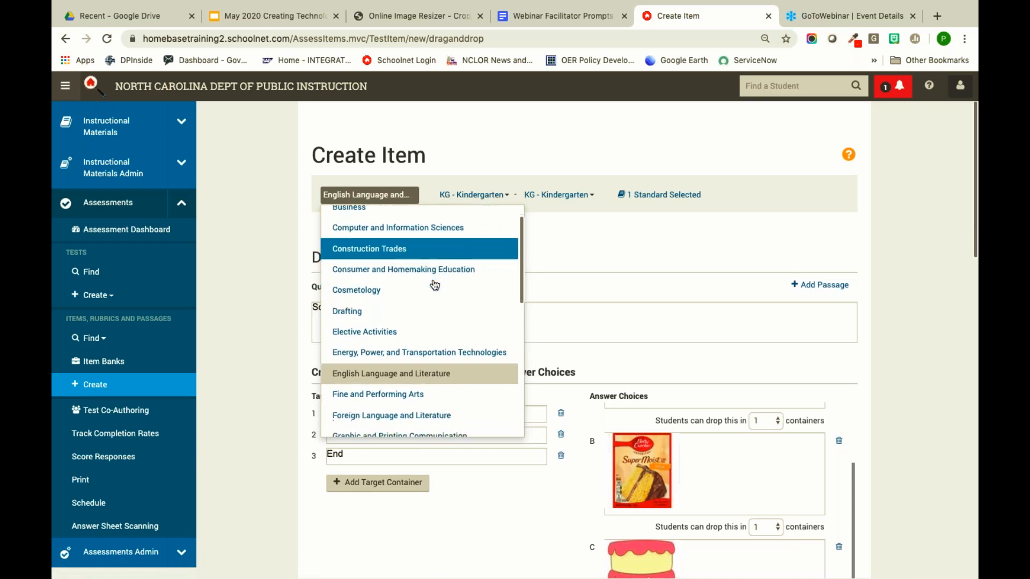
scroll(434, 284, down, 4)
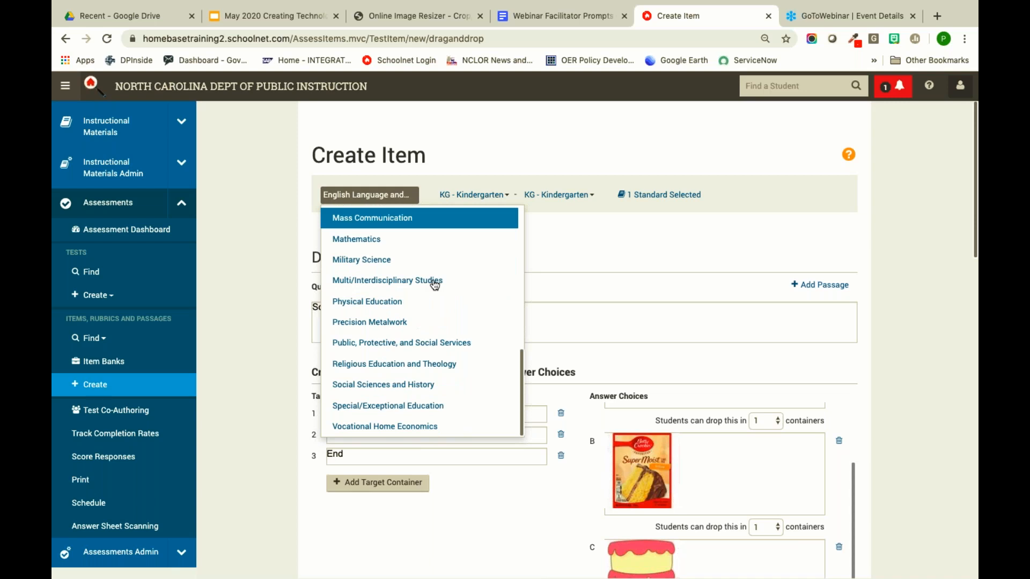
scroll(434, 285, up, 7)
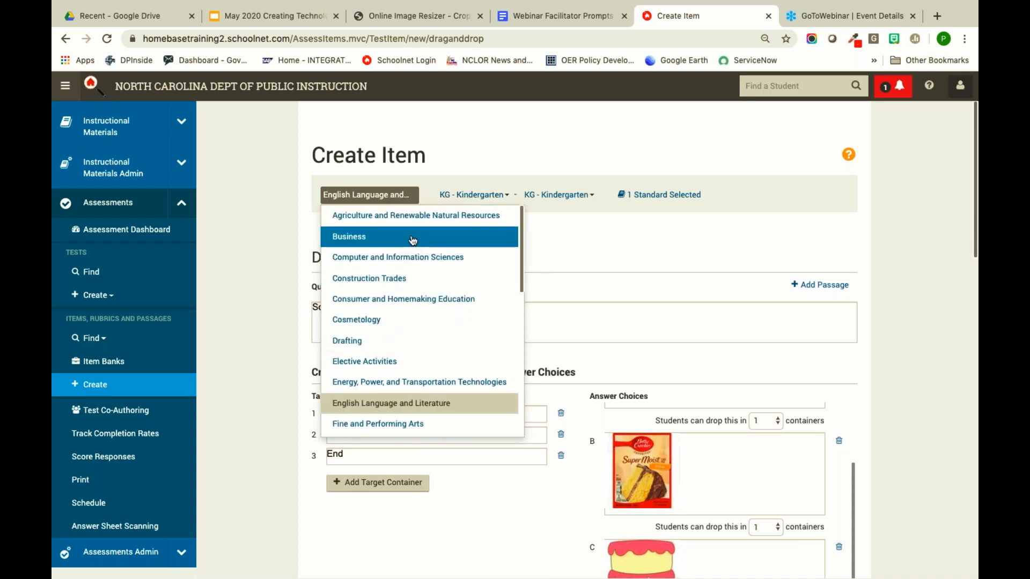
click(413, 238)
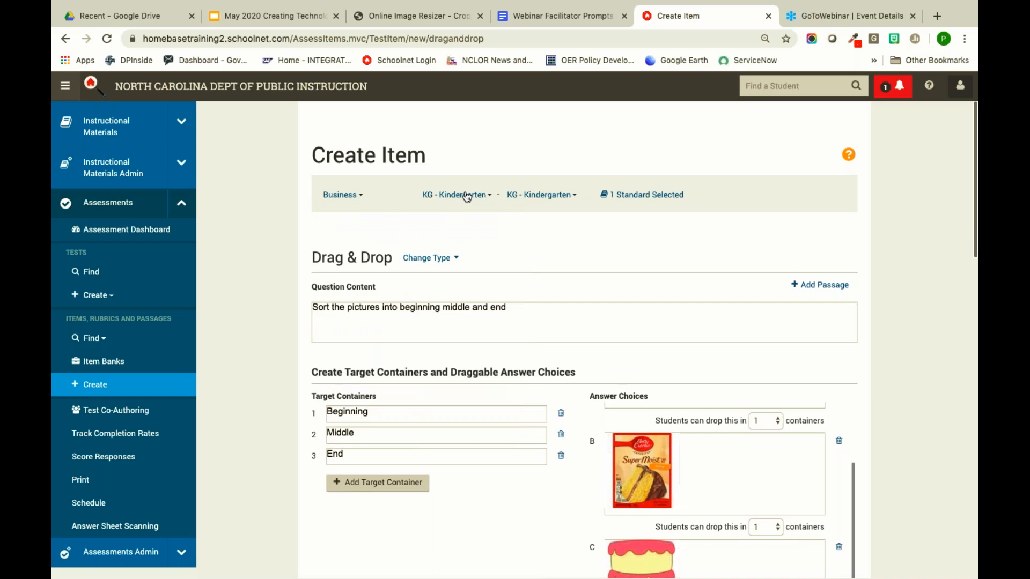
click(464, 198)
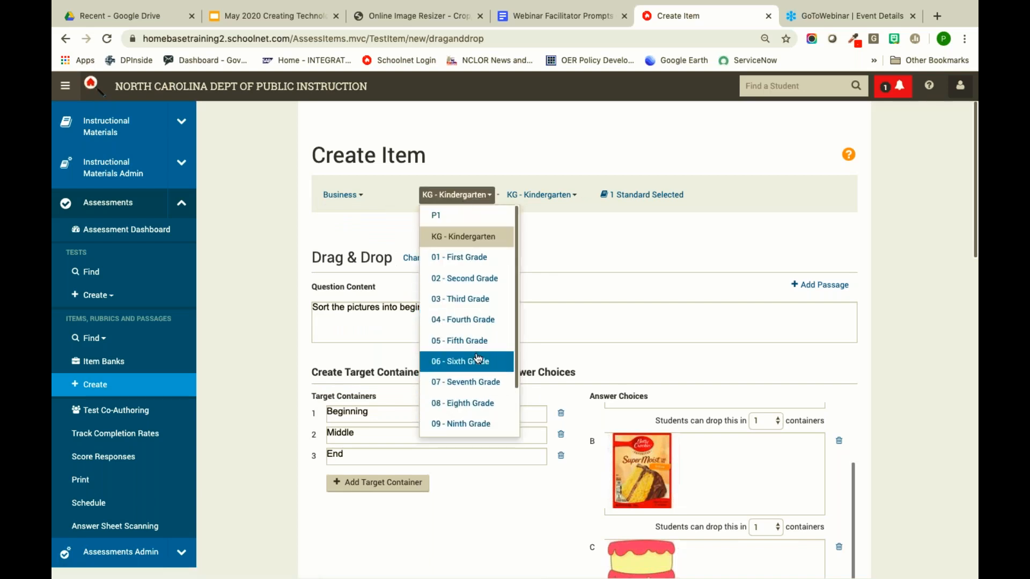
click(475, 359)
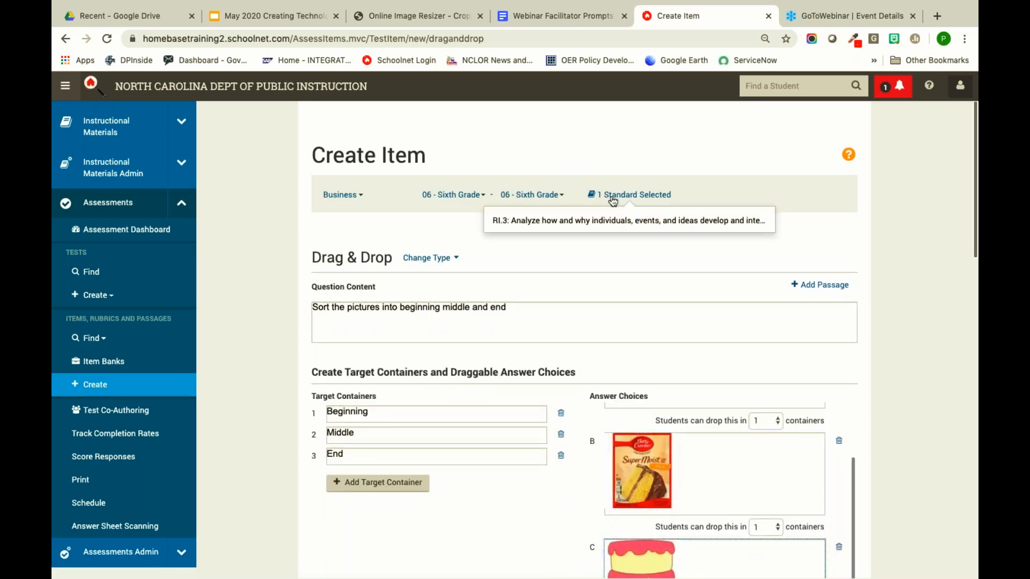
click(611, 198)
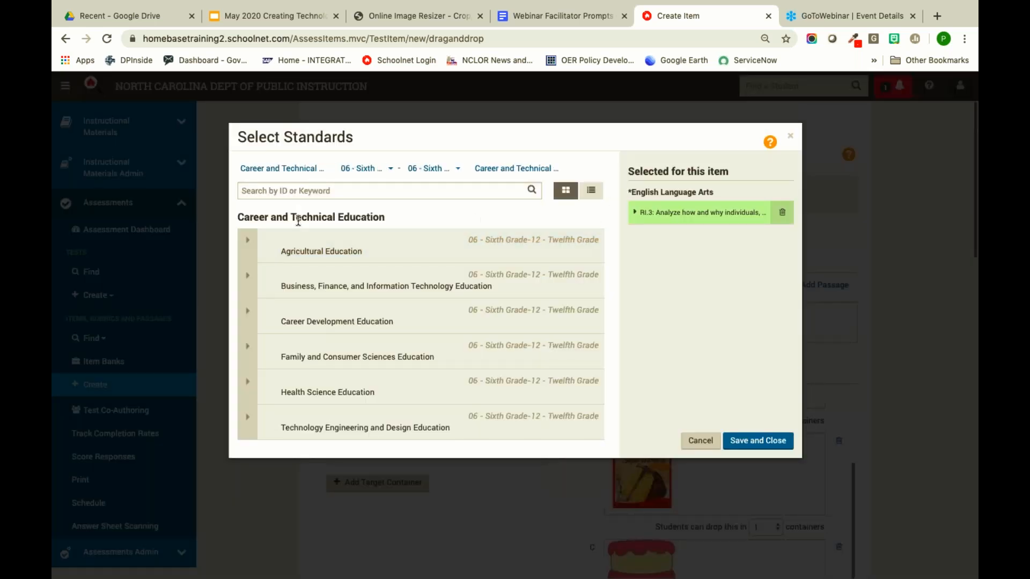
click(246, 281)
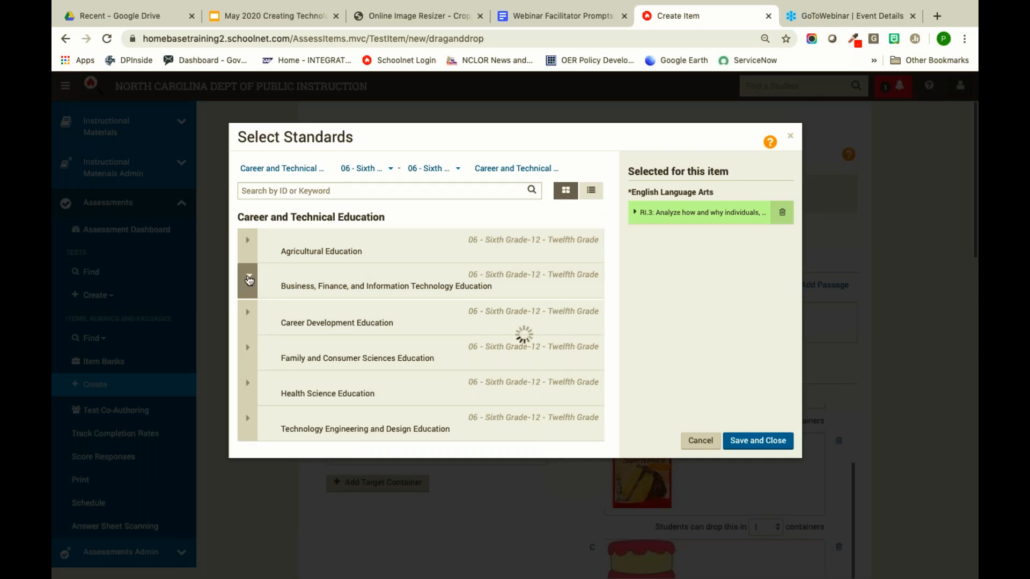
scroll(317, 308, down, 2)
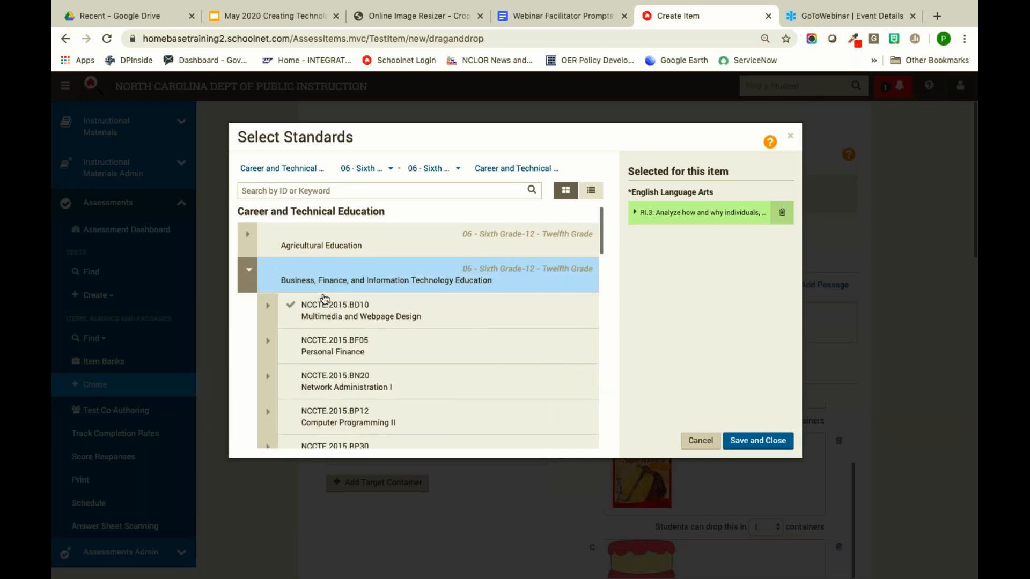
scroll(314, 319, down, 1)
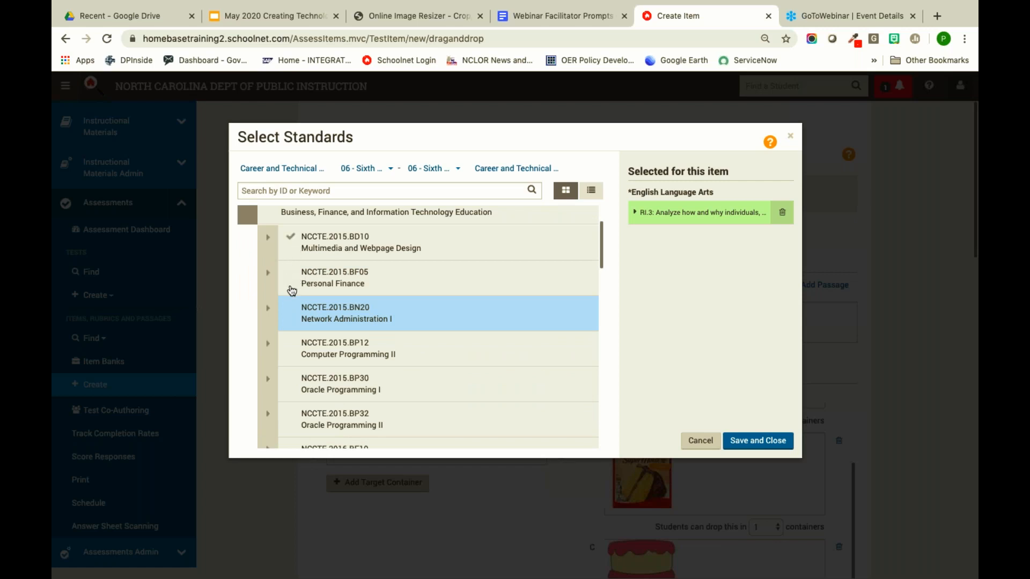
scroll(290, 311, down, 5)
scroll(286, 333, down, 7)
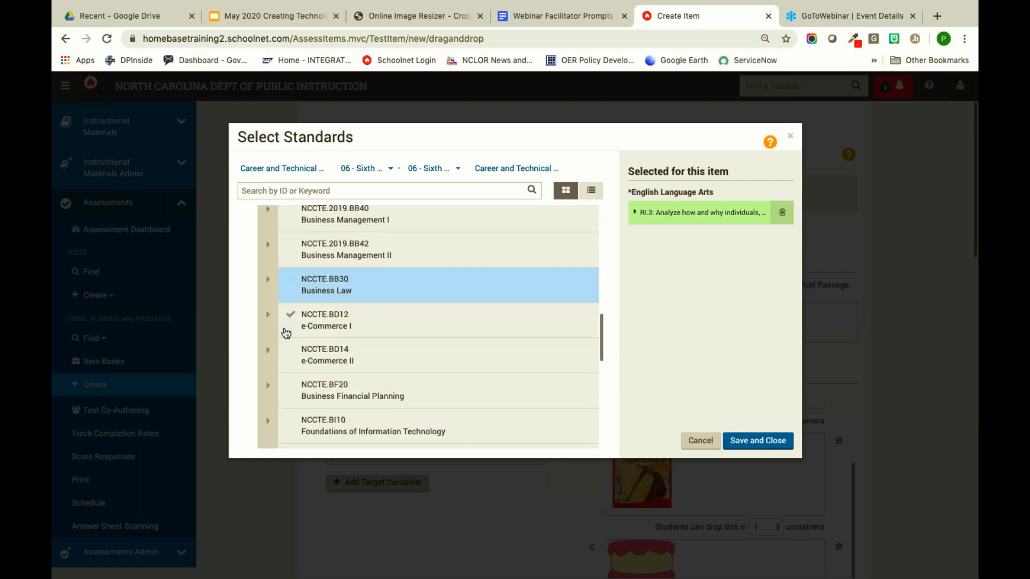
scroll(286, 334, down, 8)
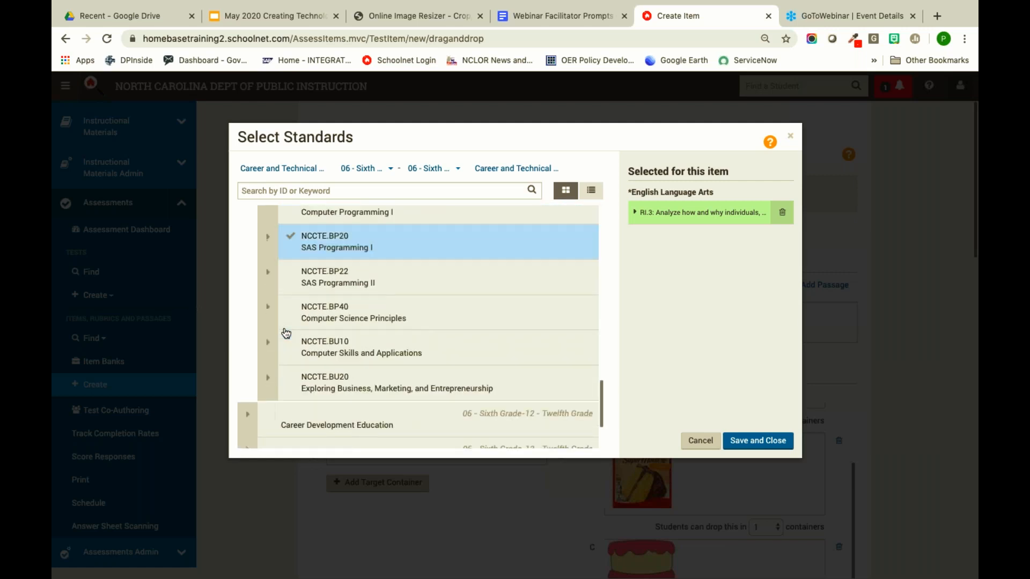
scroll(287, 333, down, 2)
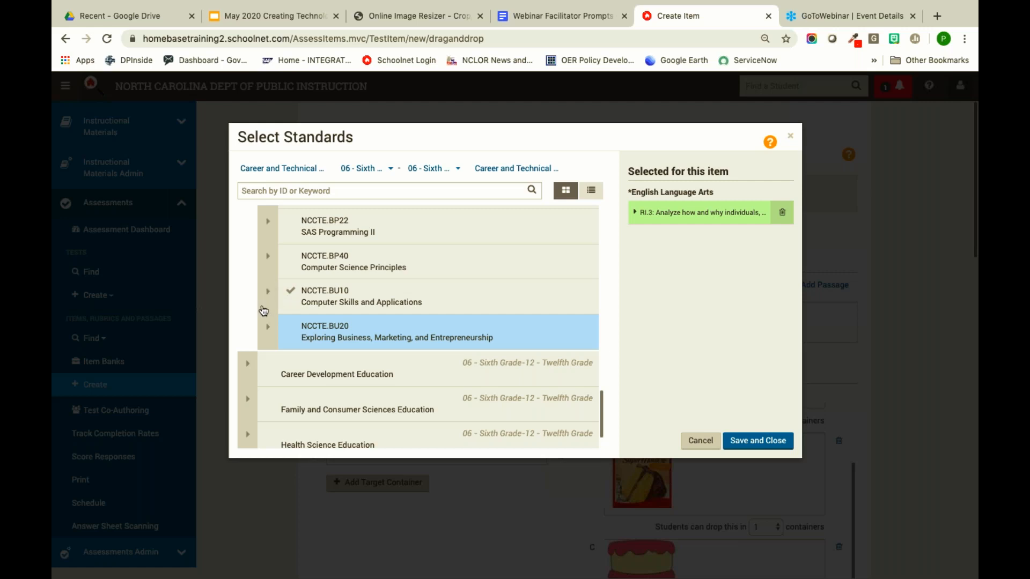
scroll(265, 317, down, 2)
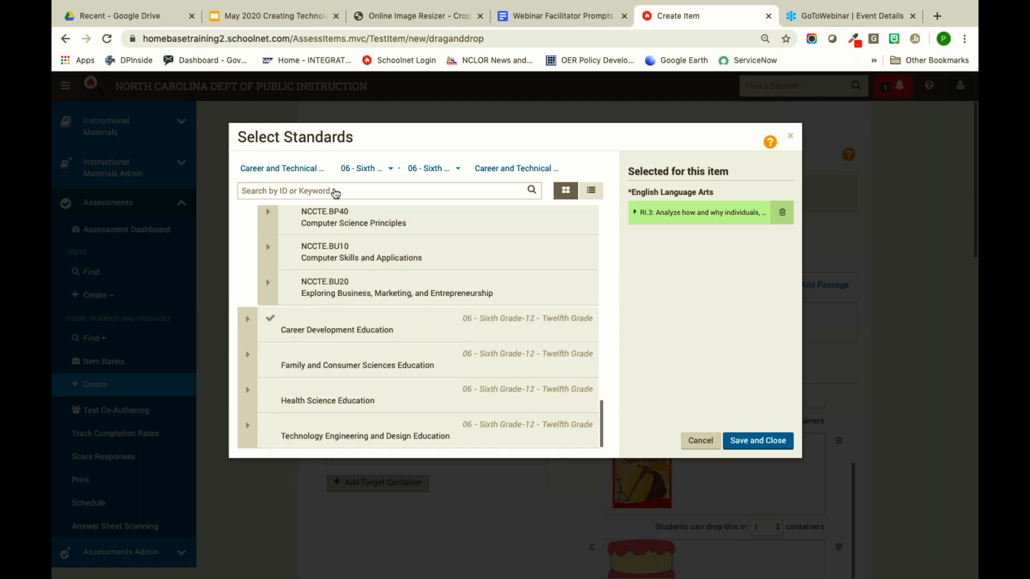
click(293, 334)
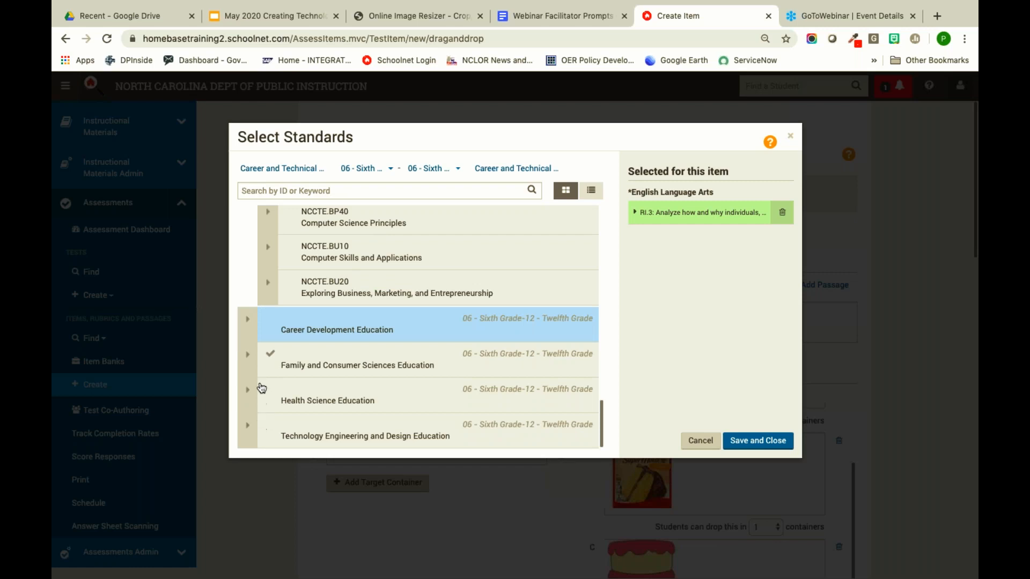
click(249, 322)
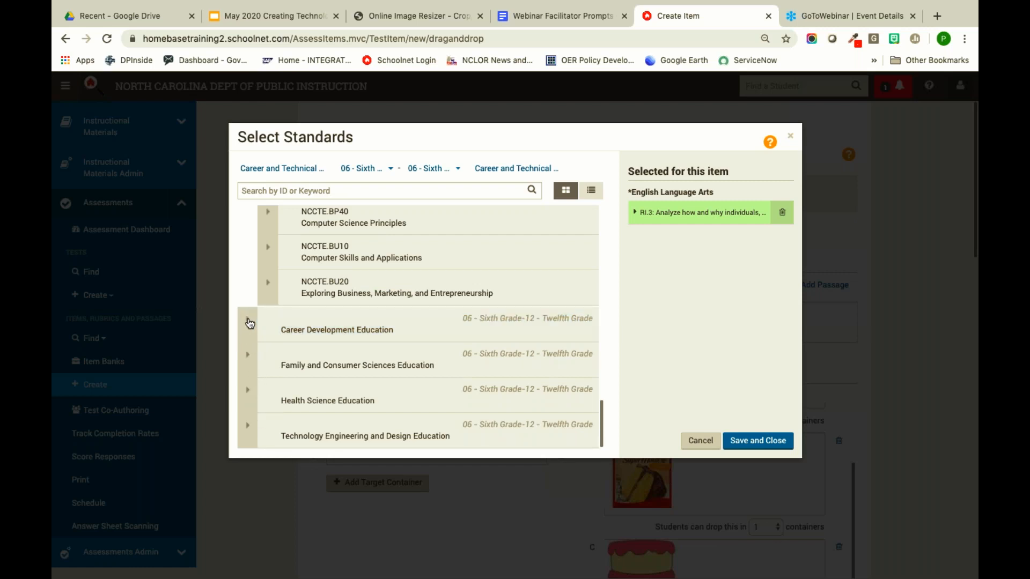
click(248, 322)
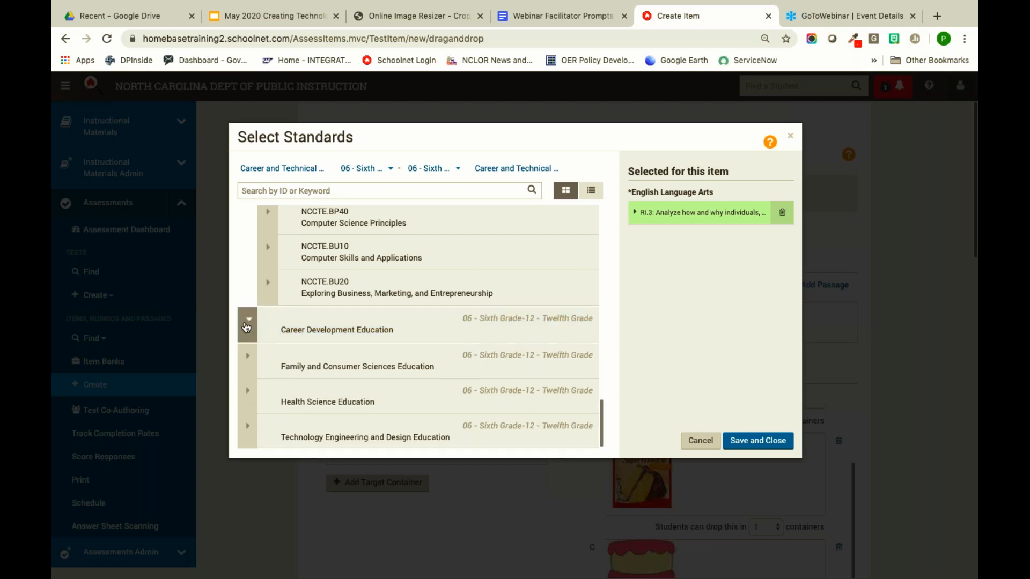
click(246, 326)
click(247, 326)
scroll(322, 329, up, 15)
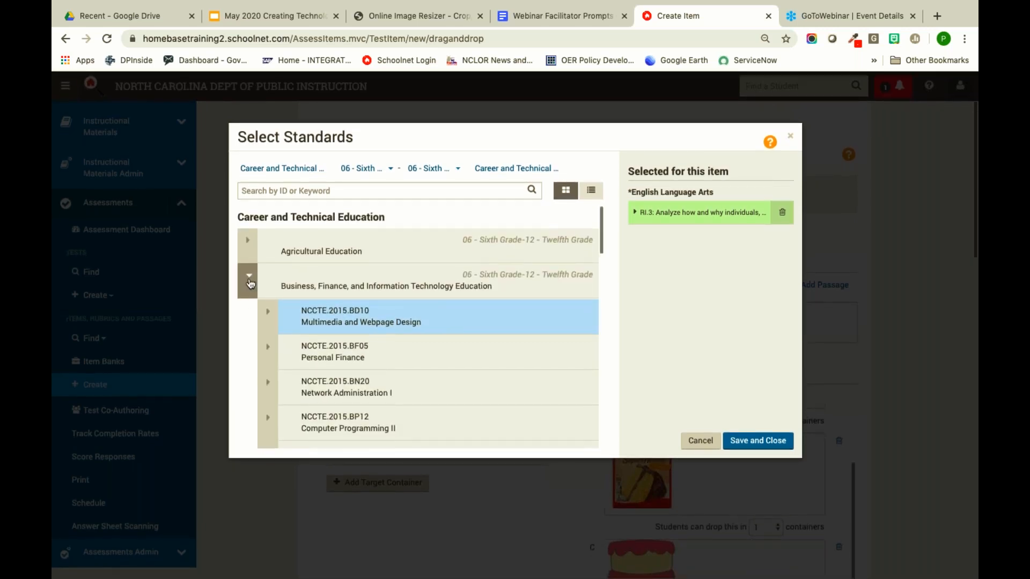
click(249, 278)
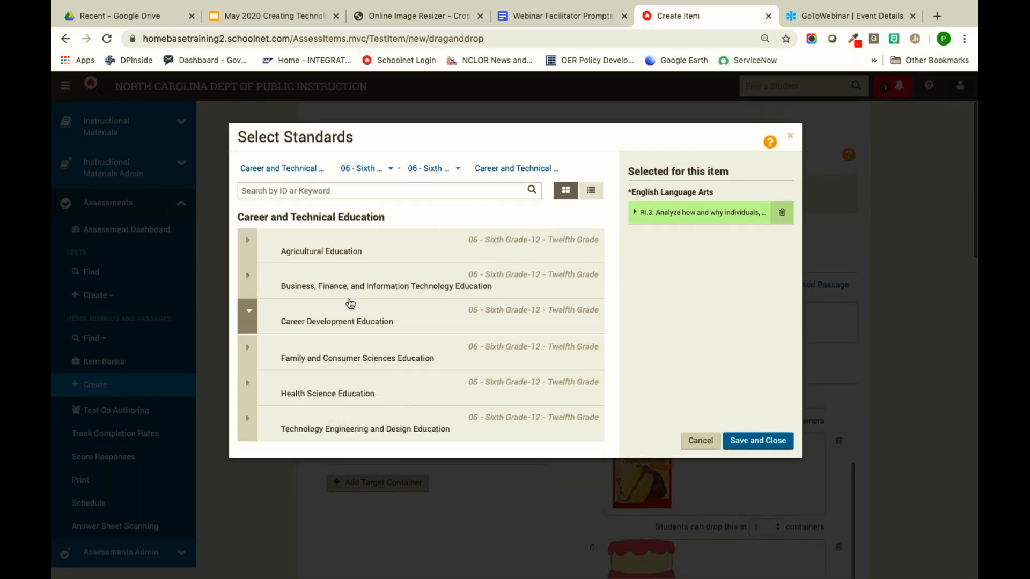
click(746, 443)
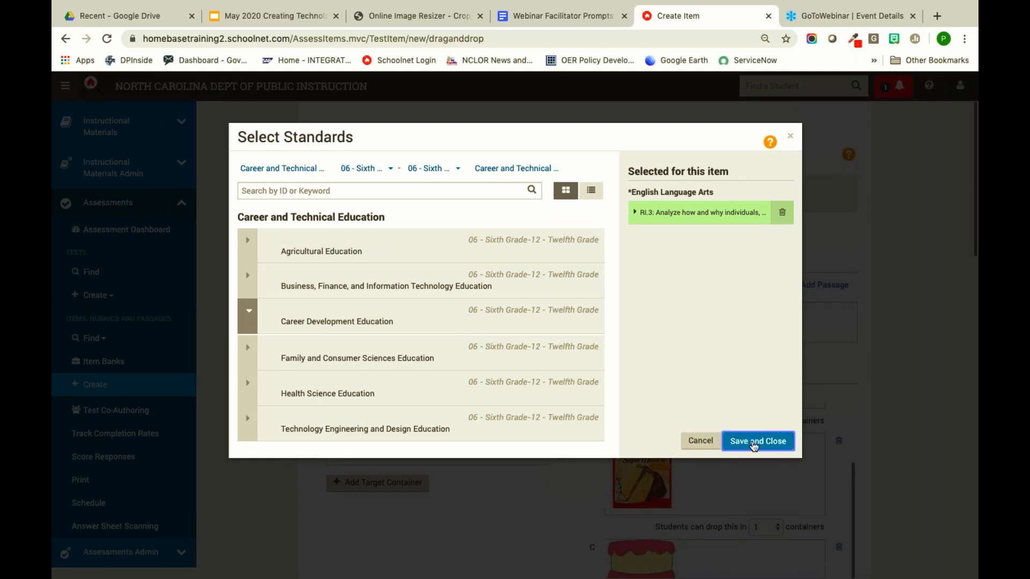
click(791, 136)
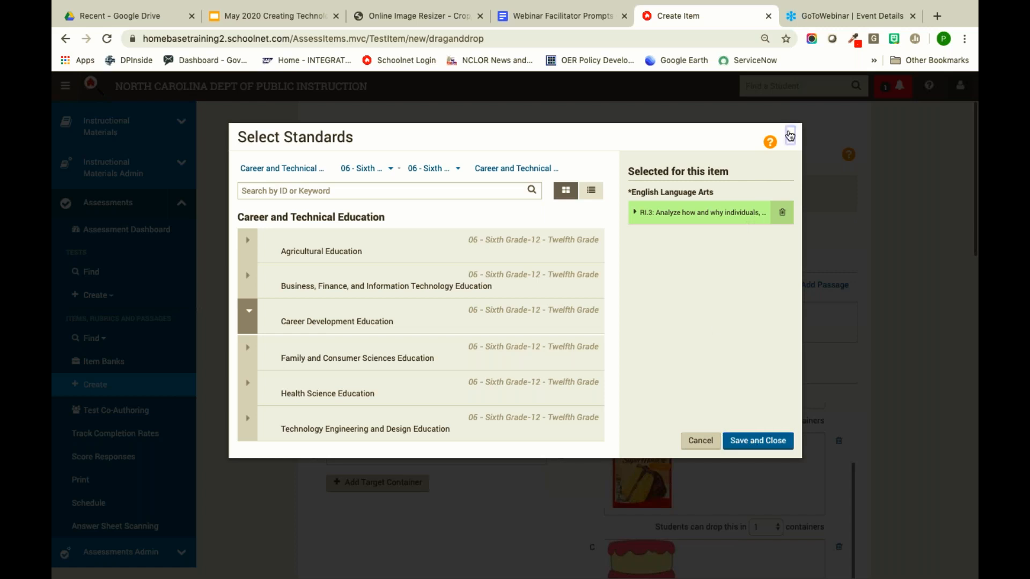
click(706, 440)
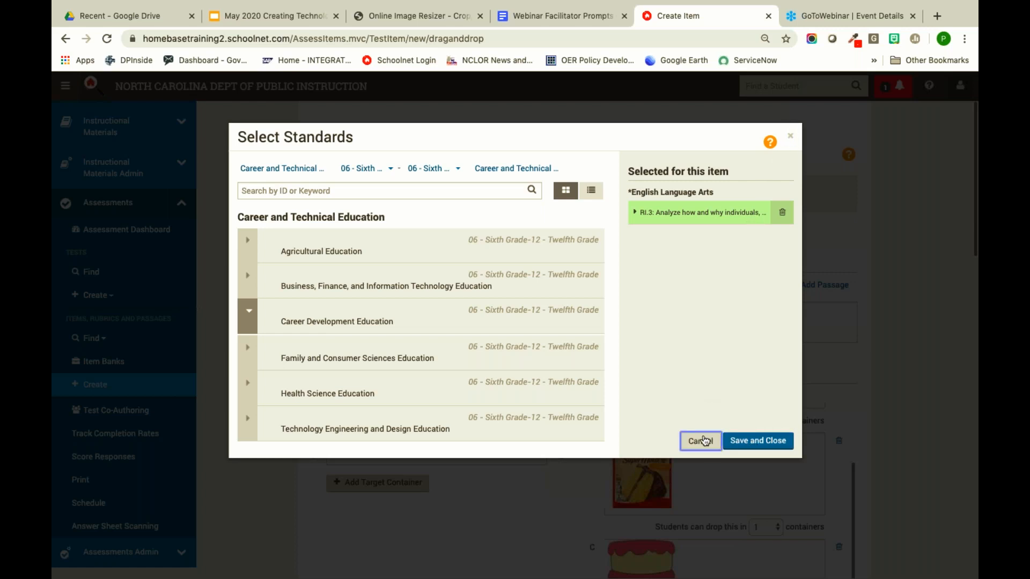
click(791, 136)
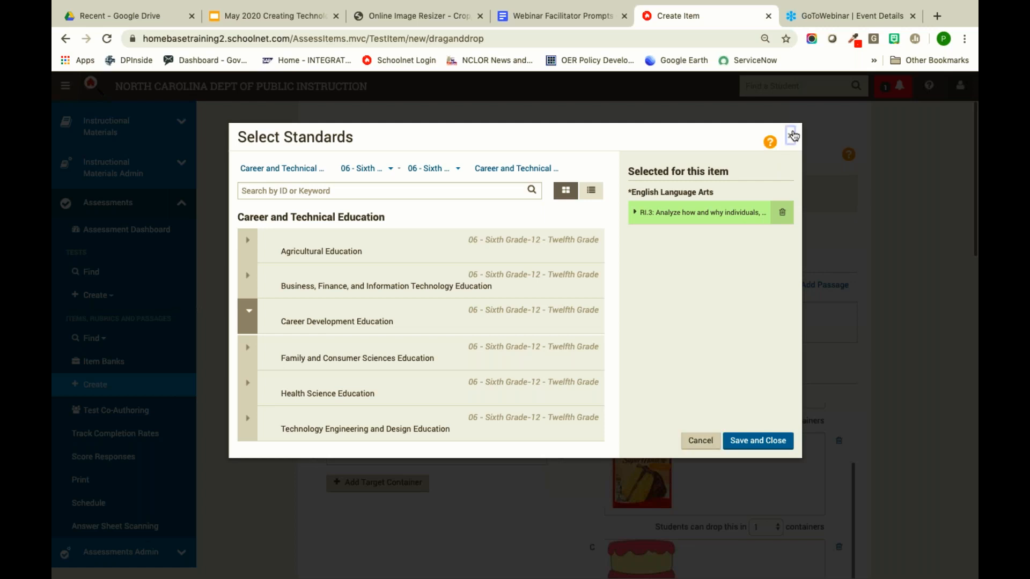
click(746, 441)
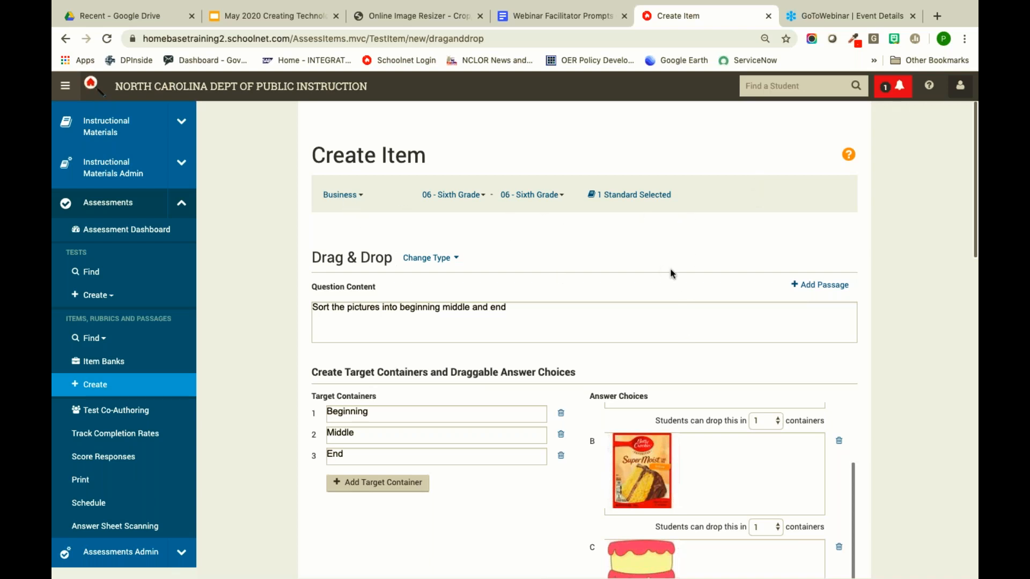
- Scroll through the Create Item page down to the Preview and Save To Bank buttons
scroll(671, 270, down, 2)
scroll(646, 381, up, 2)
scroll(646, 381, down, 2)
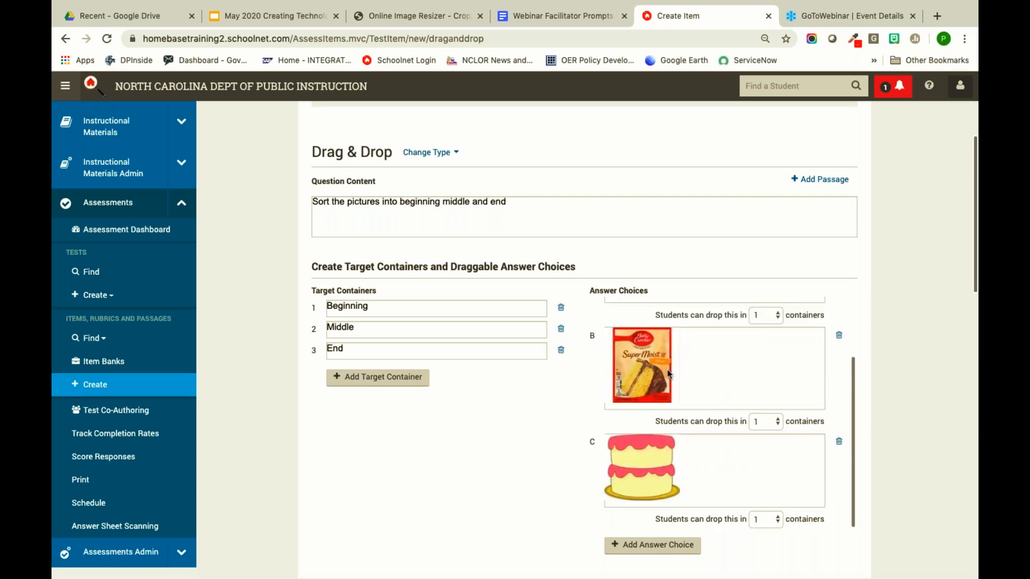
scroll(633, 384, up, 2)
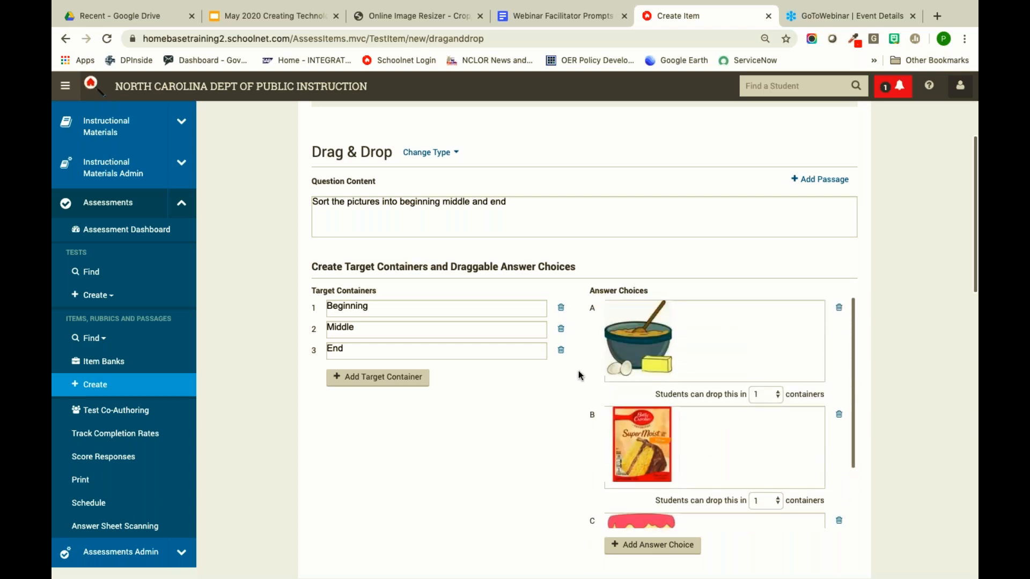
scroll(578, 375, up, 2)
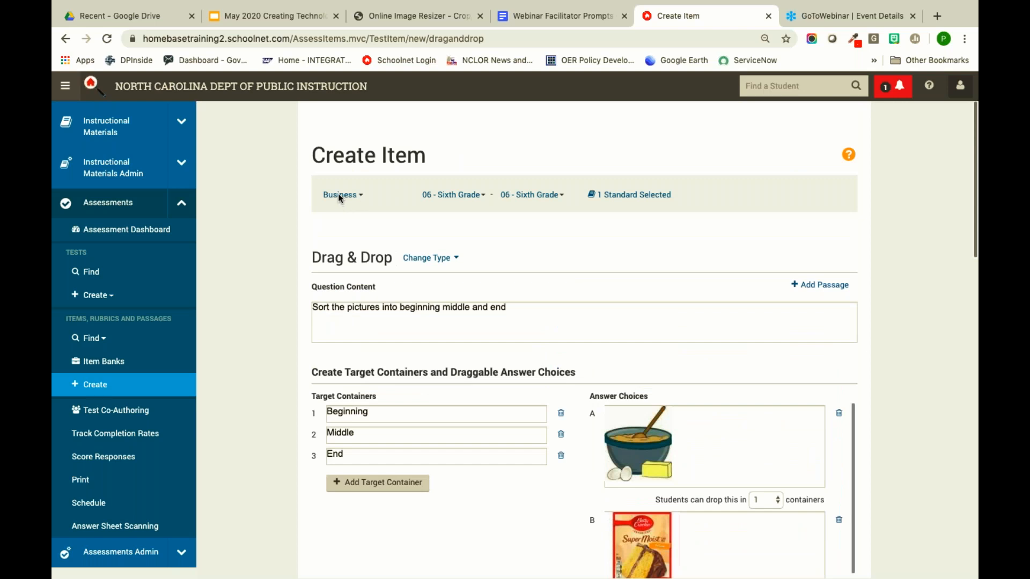
scroll(556, 355, down, 8)
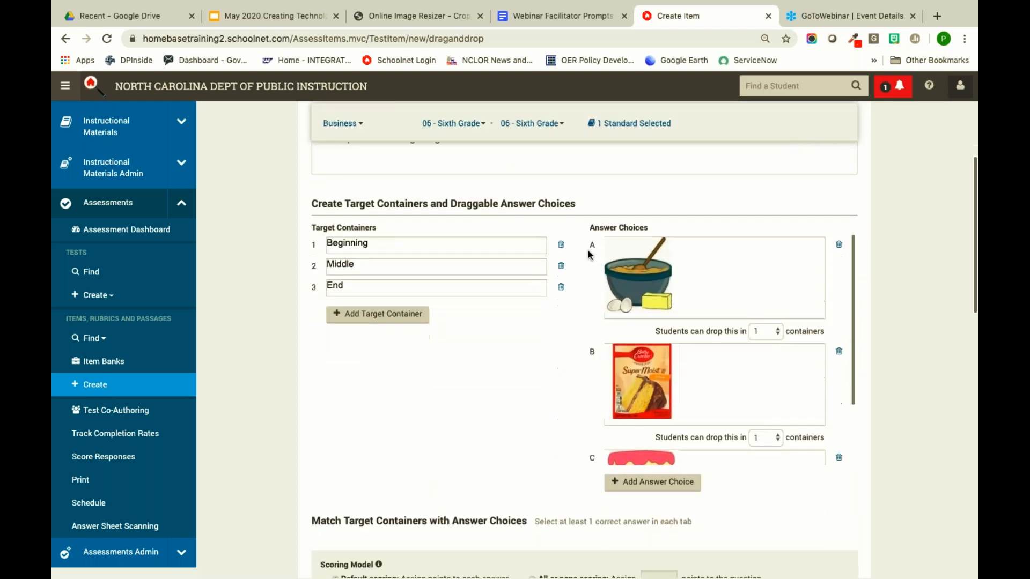
scroll(620, 337, down, 4)
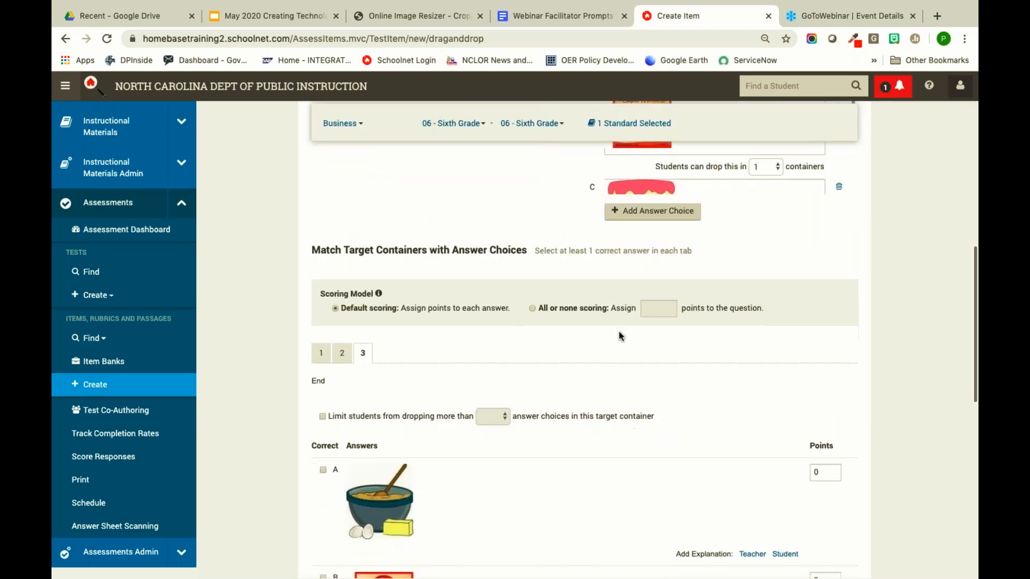
scroll(620, 336, up, 4)
scroll(619, 336, up, 4)
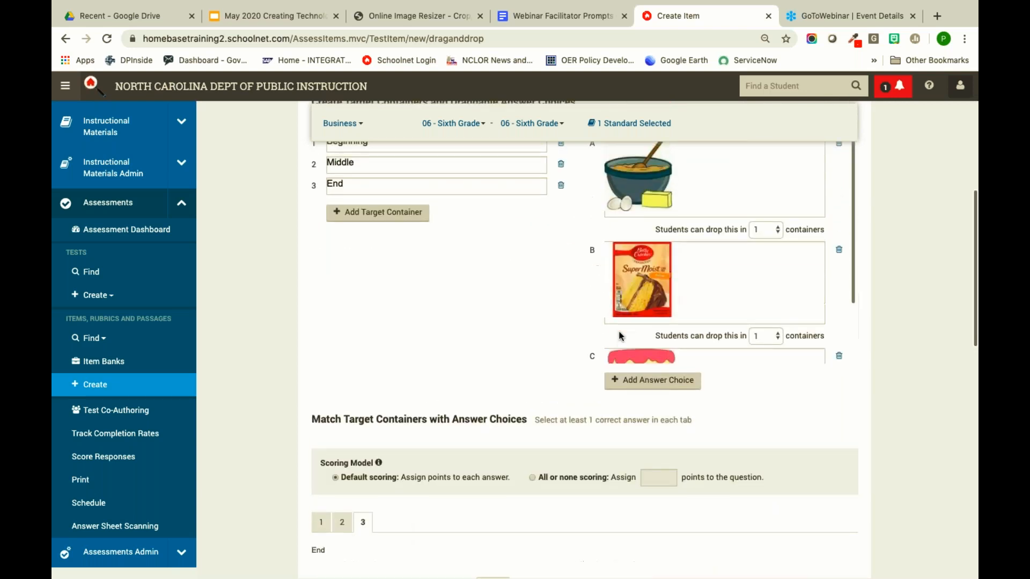
scroll(572, 490, down, 5)
scroll(572, 489, down, 5)
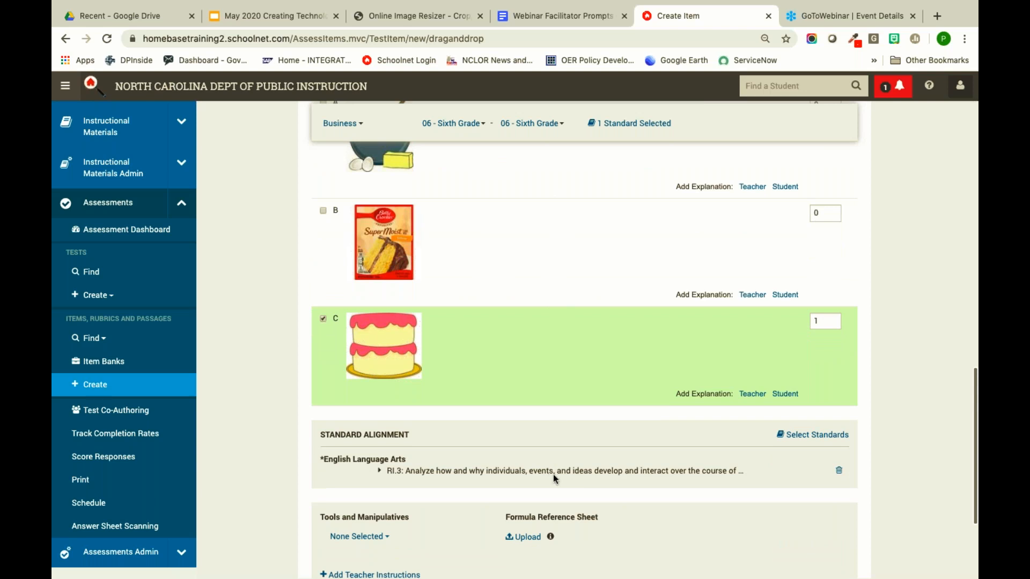
scroll(562, 425, down, 3)
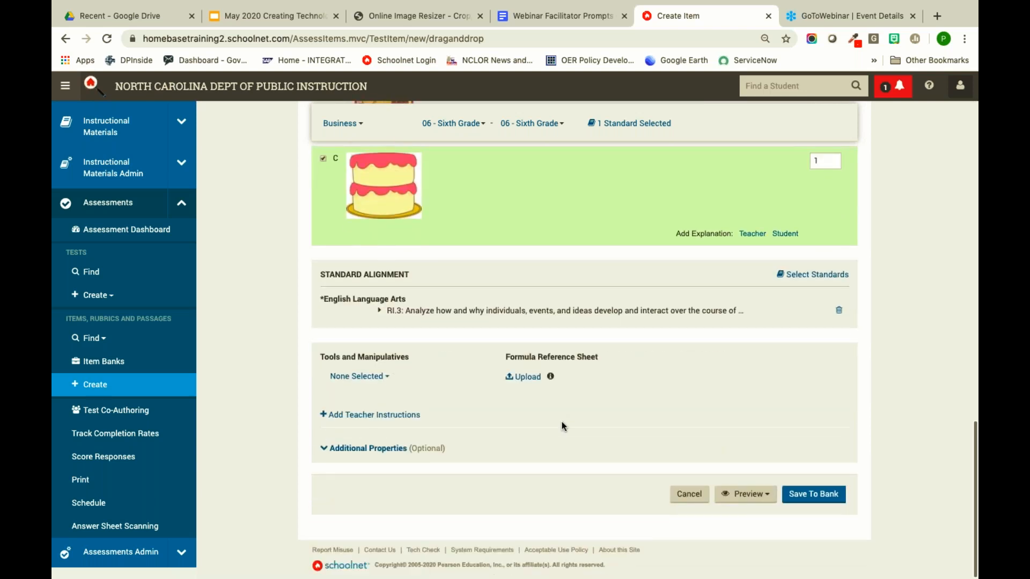
- Preview the recipe-sorting drag-and-drop item in TestNav from the Preview dropdown
click(735, 498)
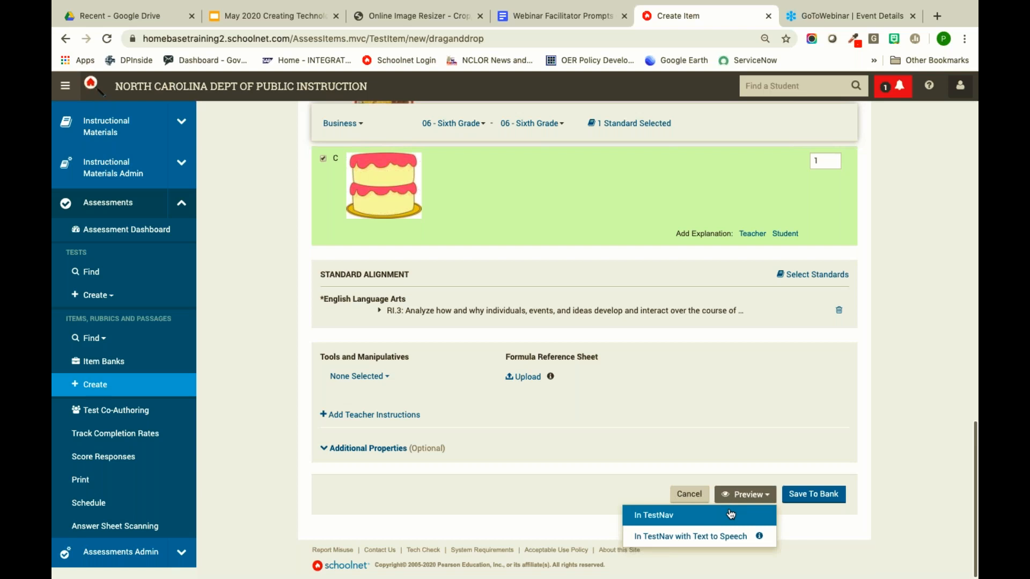
click(731, 514)
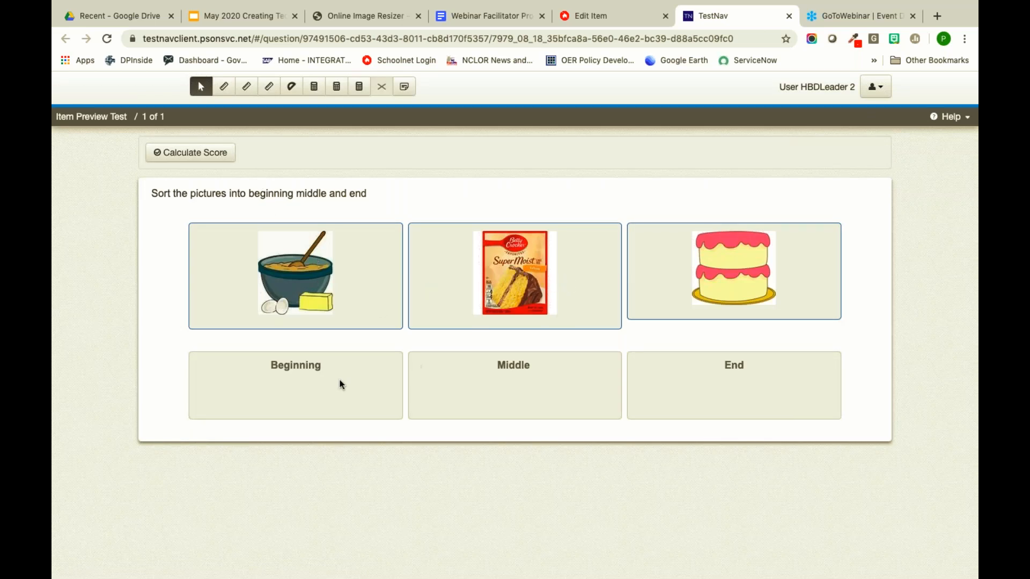
- Drop cake mix, mixing bowl and cake into Beginning, Middle, End, score 3.00/3.00, then close the preview
drag(503, 287, 325, 384)
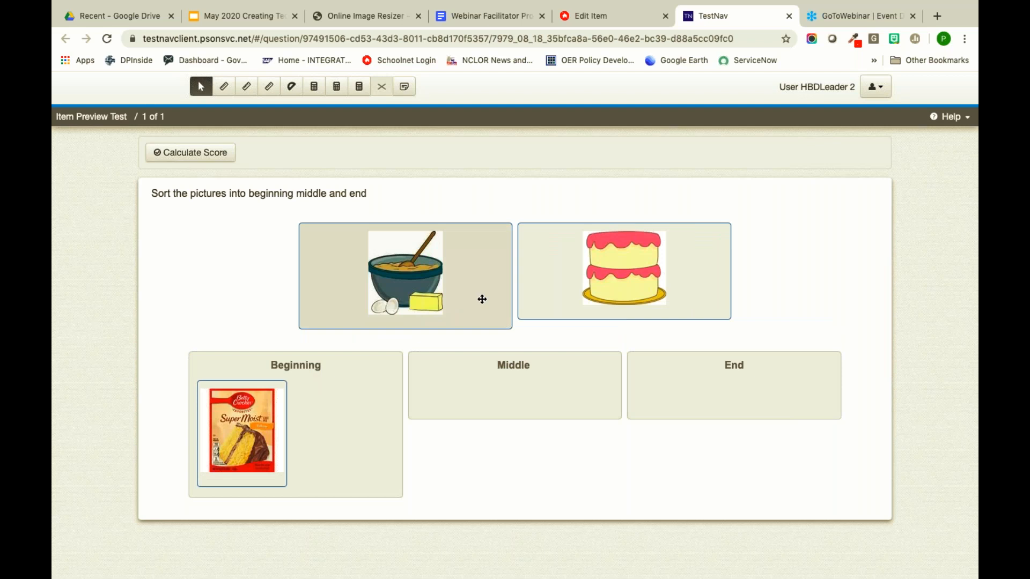
drag(438, 268, 571, 394)
drag(552, 265, 830, 375)
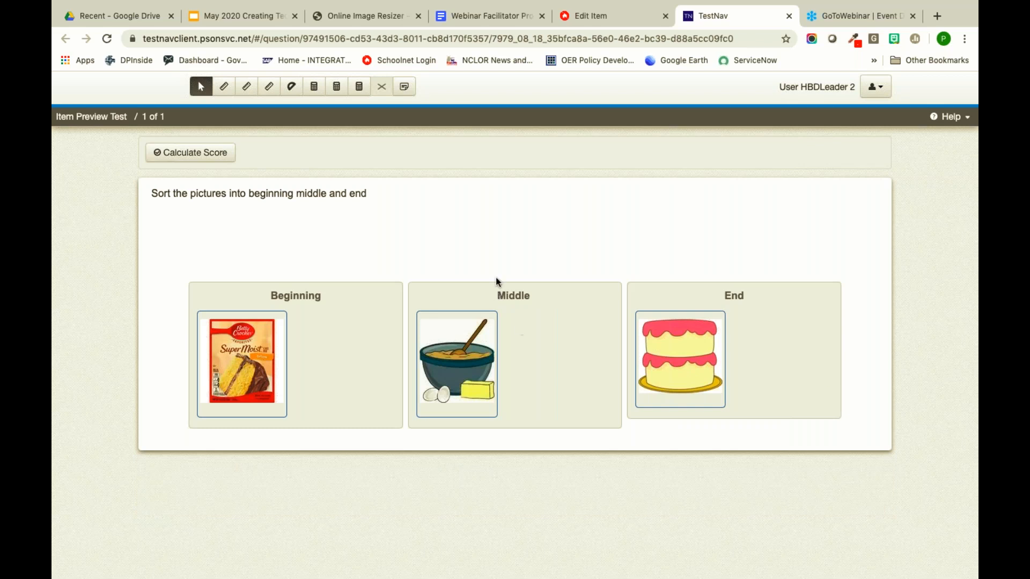
click(191, 154)
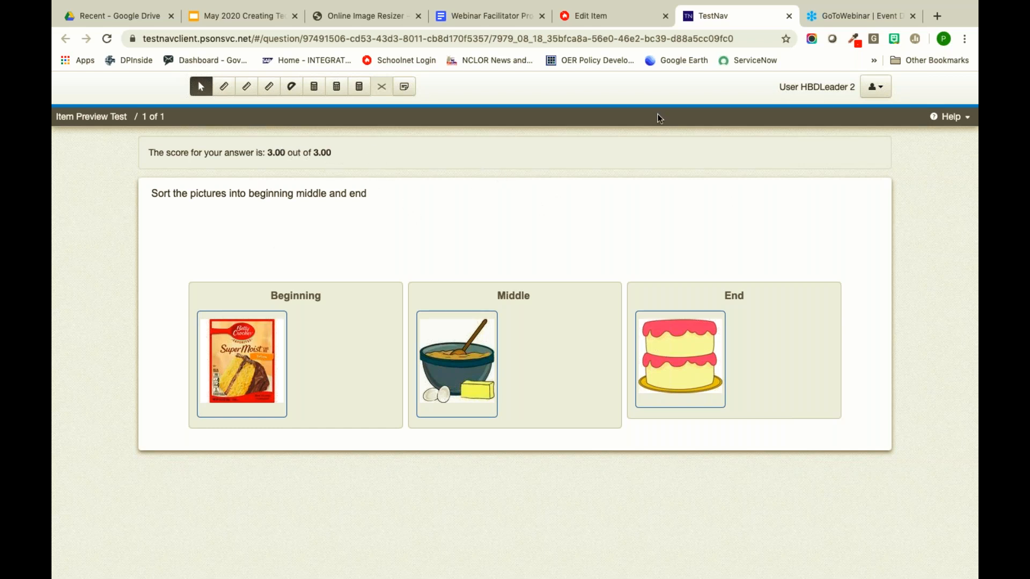
click(789, 16)
- Scroll through the Edit Item page to review the Beginning, Middle and End matches
scroll(639, 368, down, 3)
scroll(497, 391, down, 5)
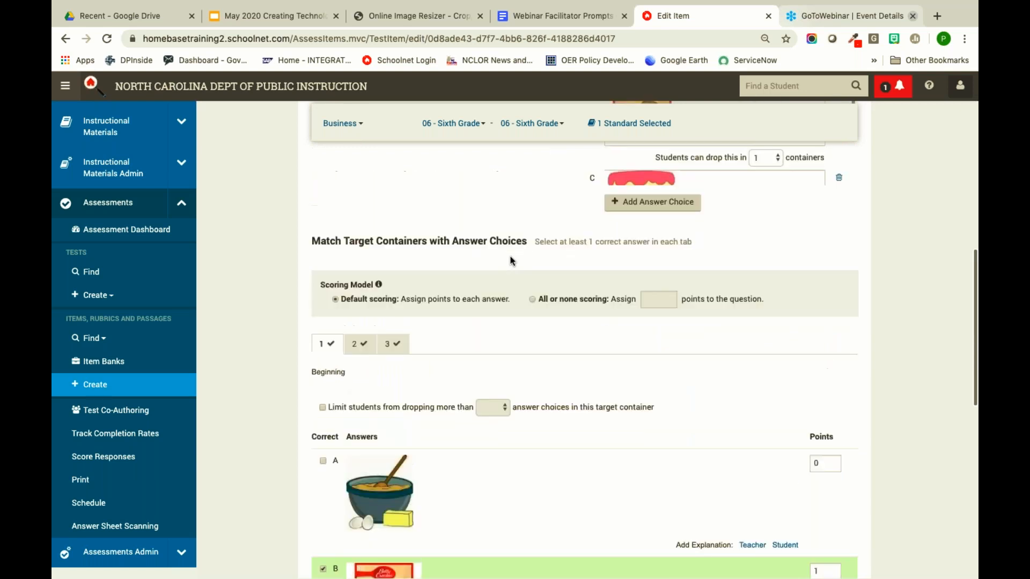
scroll(510, 261, up, 10)
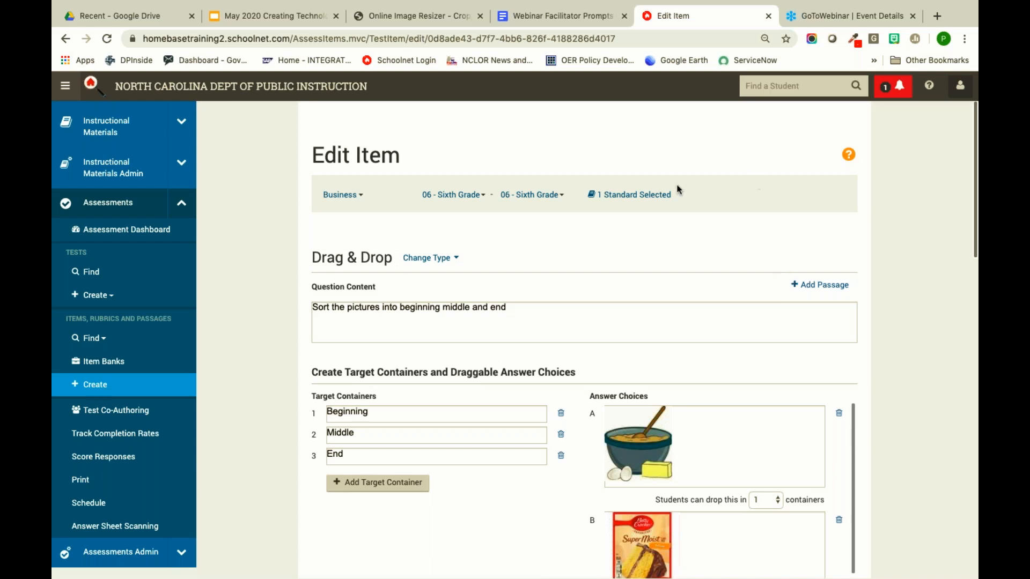
- In the Google Slides deck, present full screen starting from slide 9, Hot Spot Items
click(298, 18)
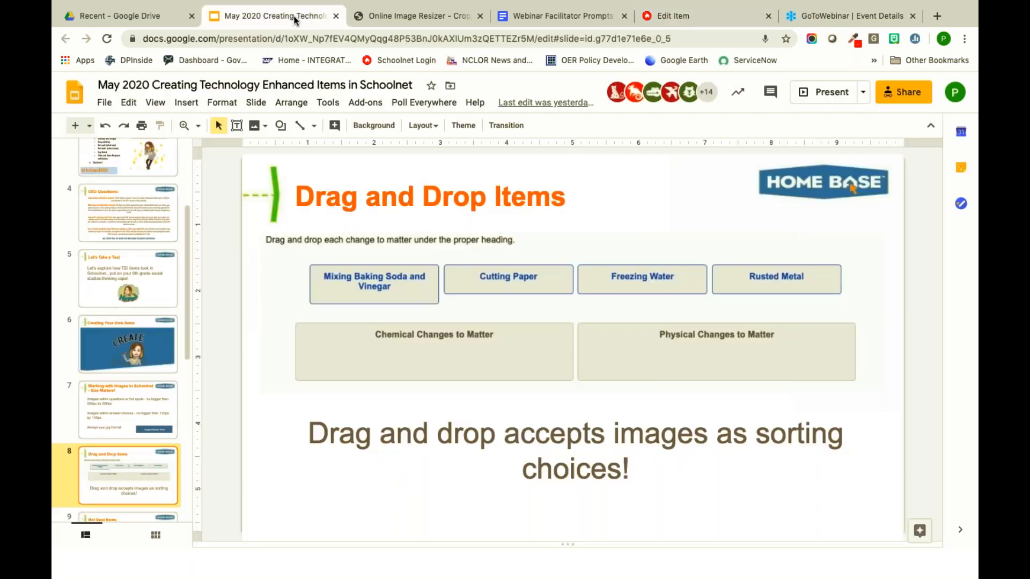
scroll(126, 464, down, 3)
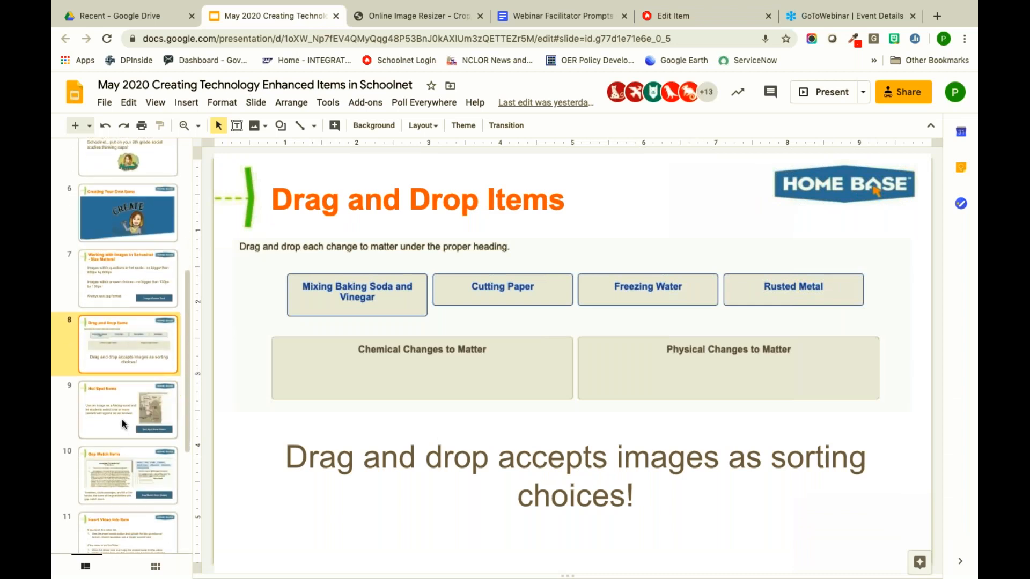
click(123, 421)
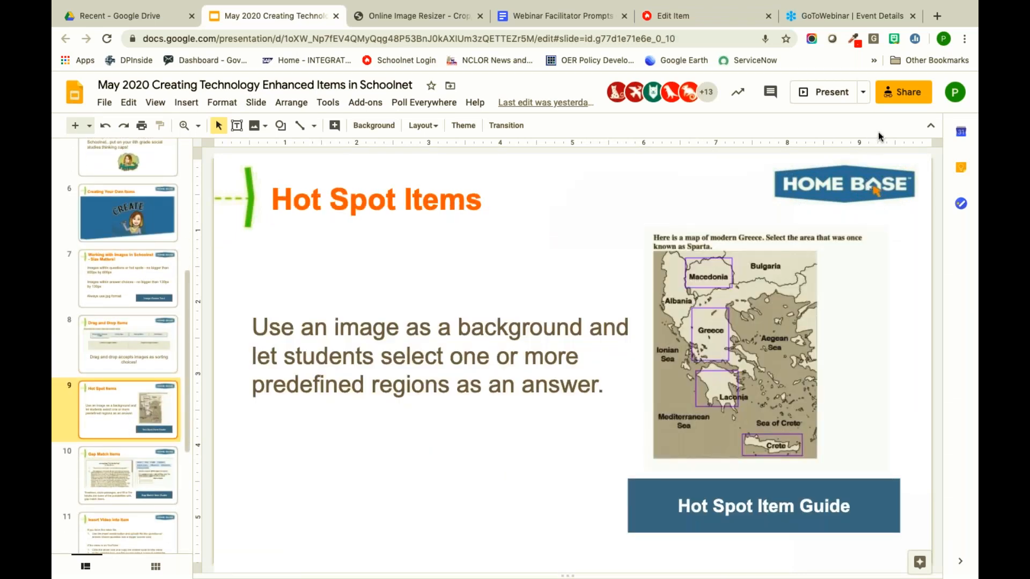
click(830, 101)
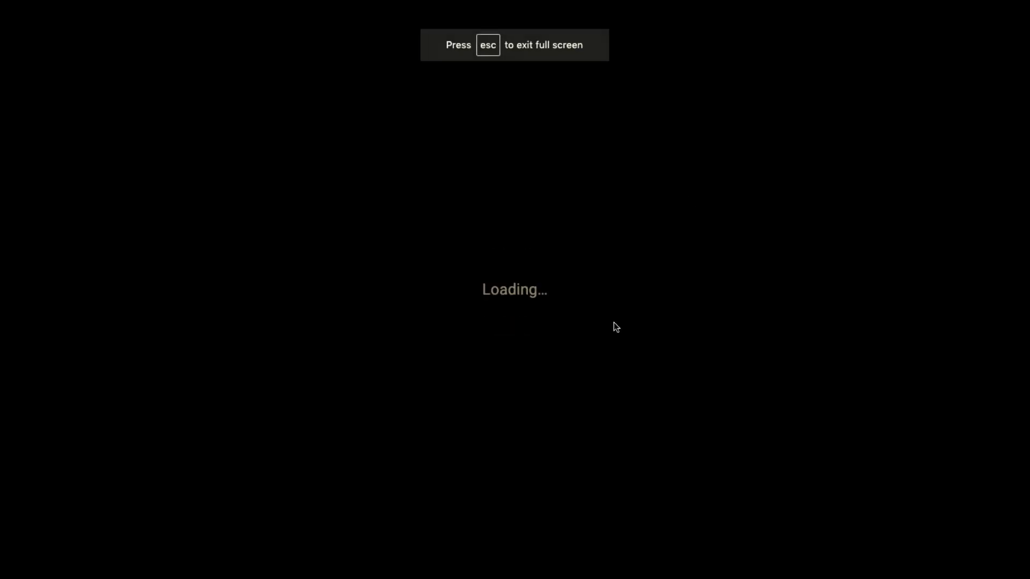
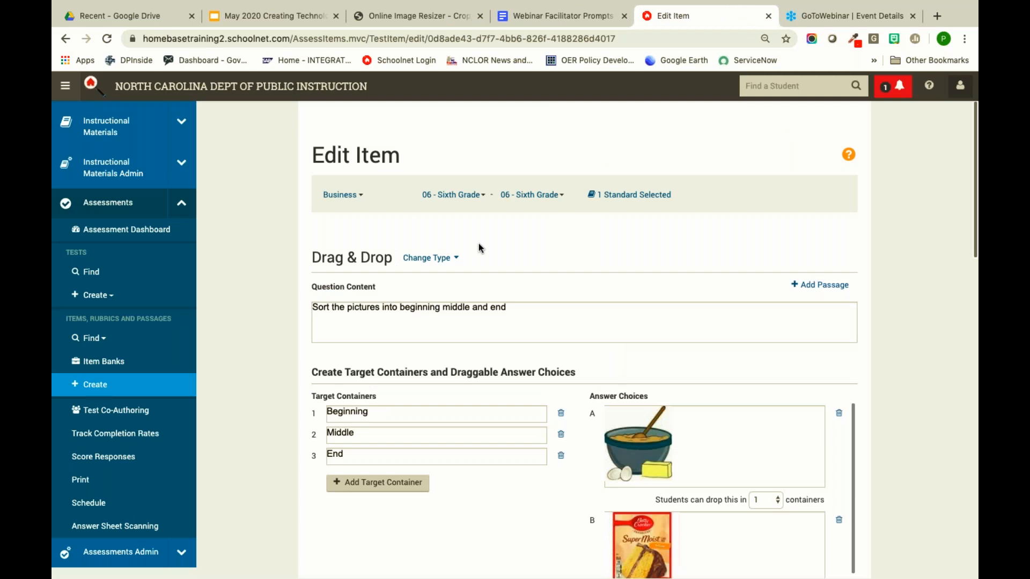
- Change the item type to Hot Spot (Multiple) and confirm the change
click(426, 259)
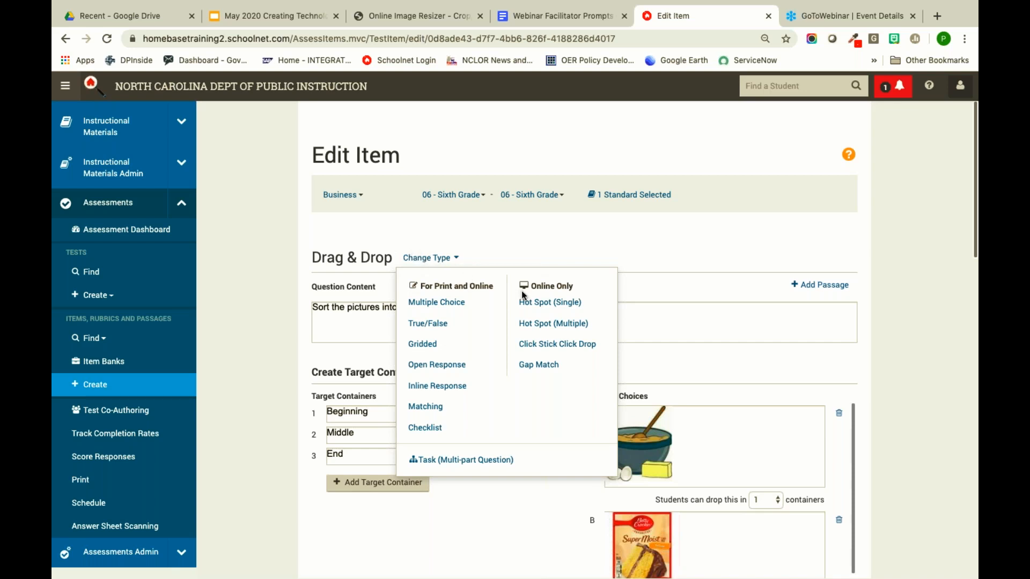
click(539, 325)
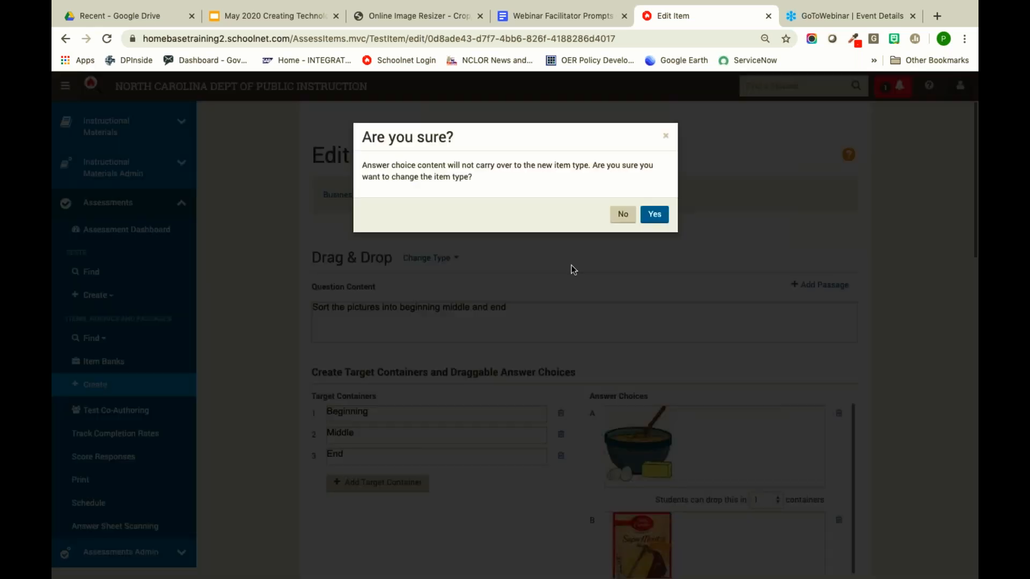
click(655, 214)
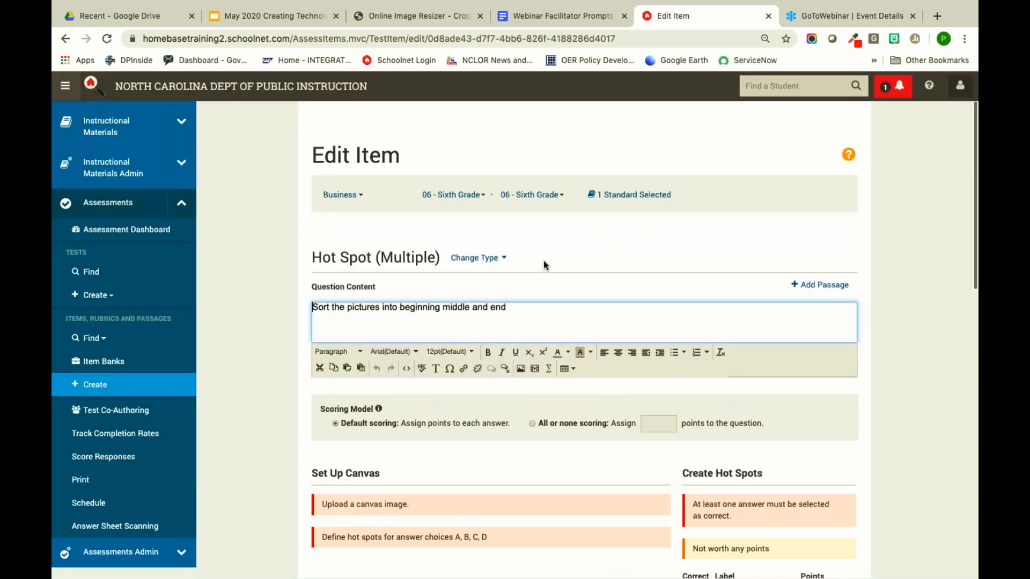
- Delete the old sorting question text from the question content
scroll(554, 267, down, 3)
scroll(554, 265, up, 3)
drag(513, 307, 333, 294)
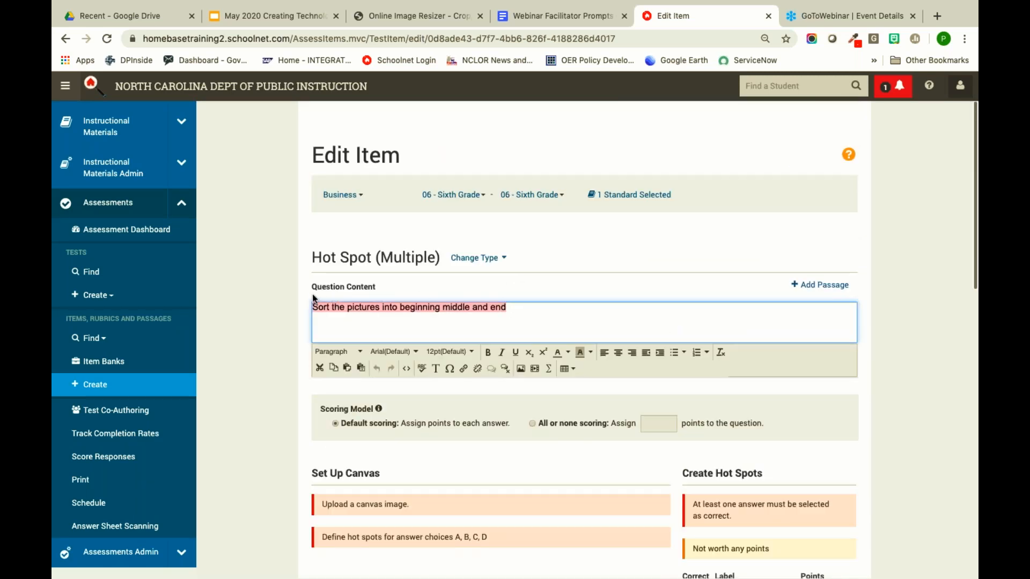
key(BackSpace)
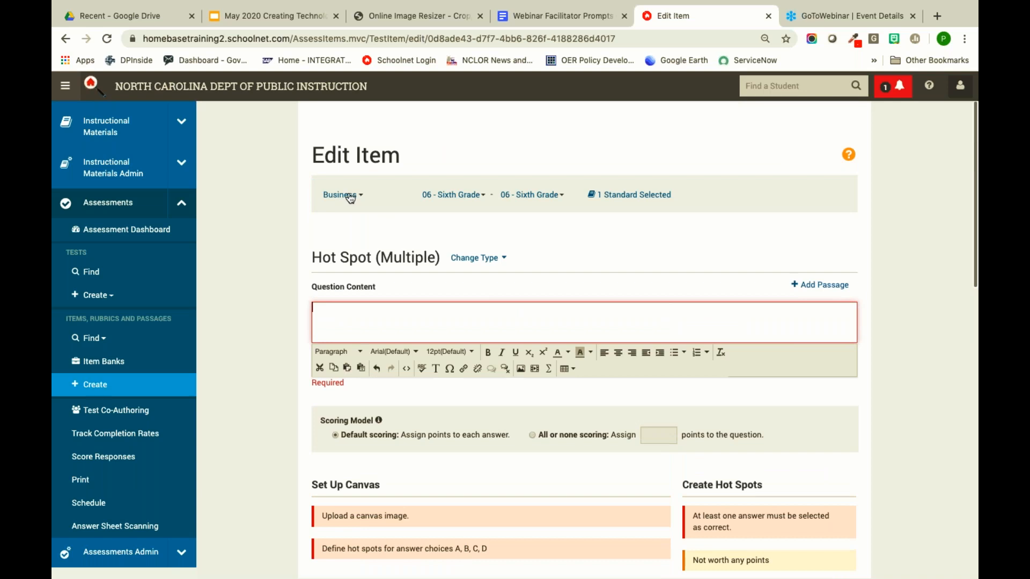
- Set the subject to Social Sciences and History and both grades to 02 - Second Grade
click(351, 196)
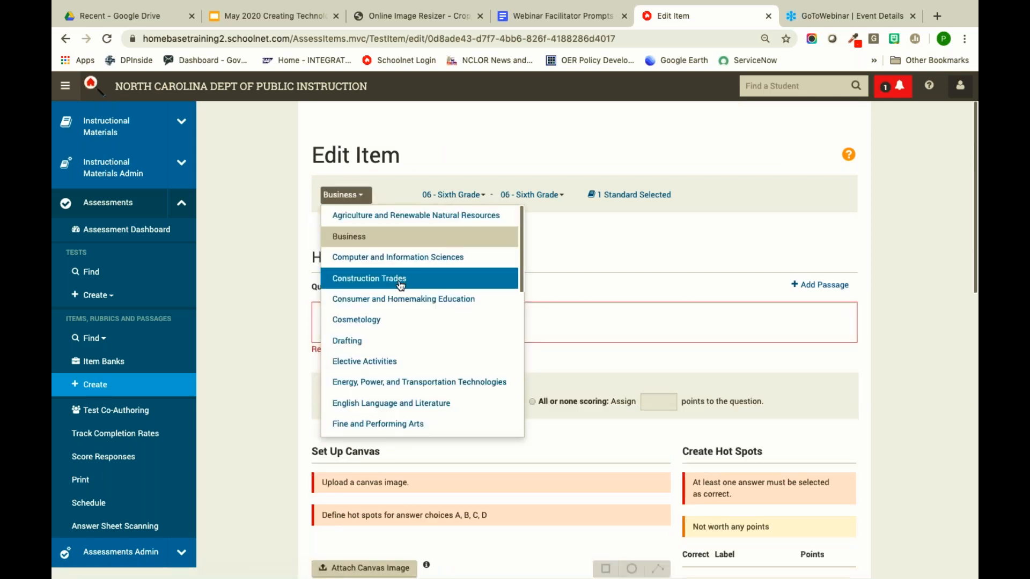
scroll(420, 331, down, 2)
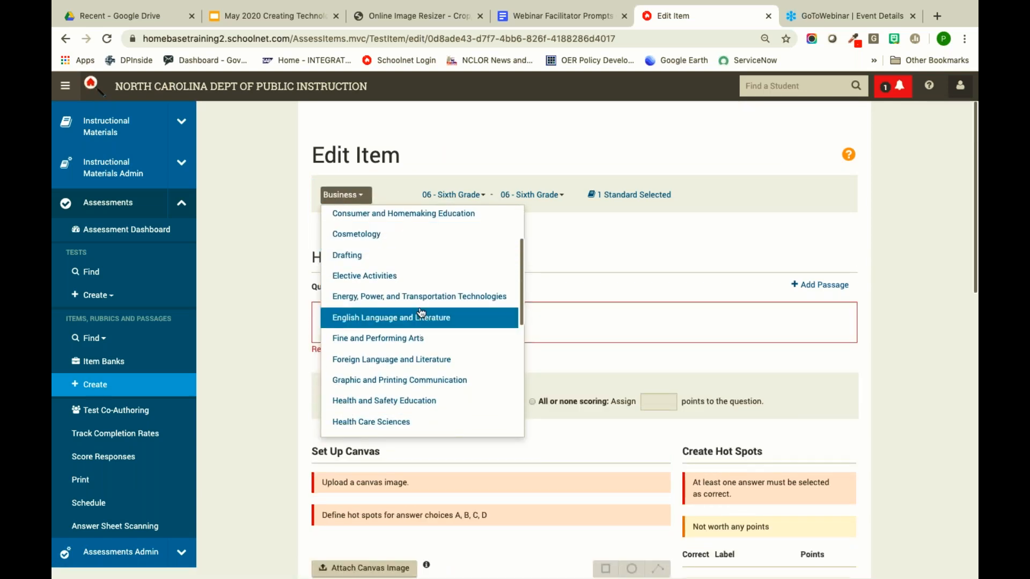
scroll(411, 393, down, 5)
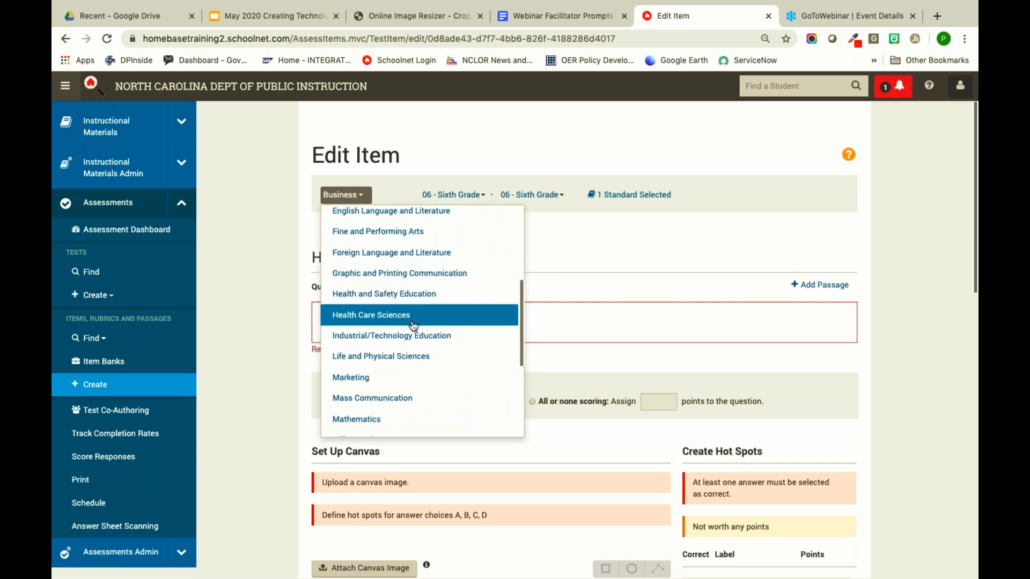
scroll(418, 375, down, 2)
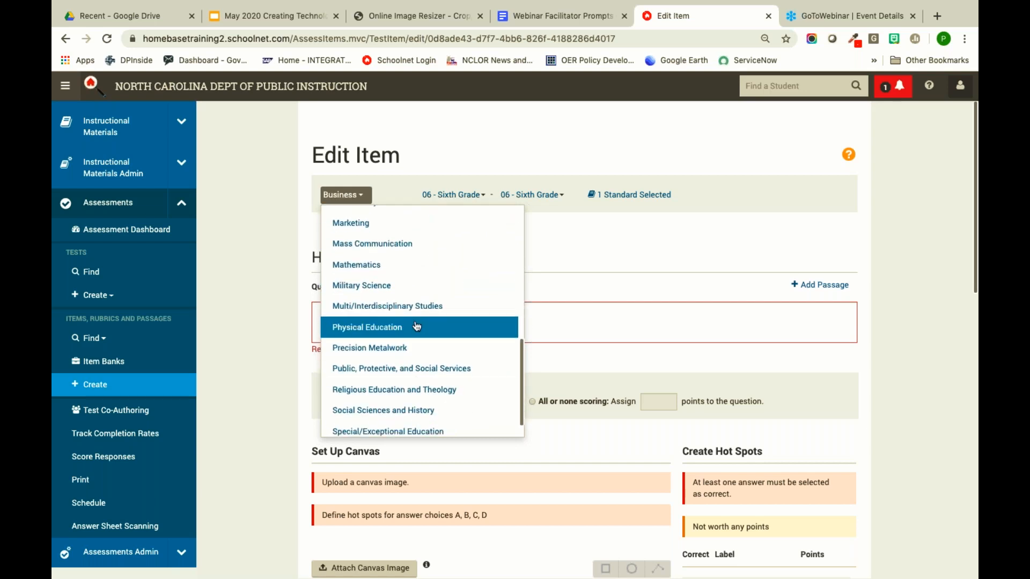
scroll(417, 327, down, 1)
click(422, 384)
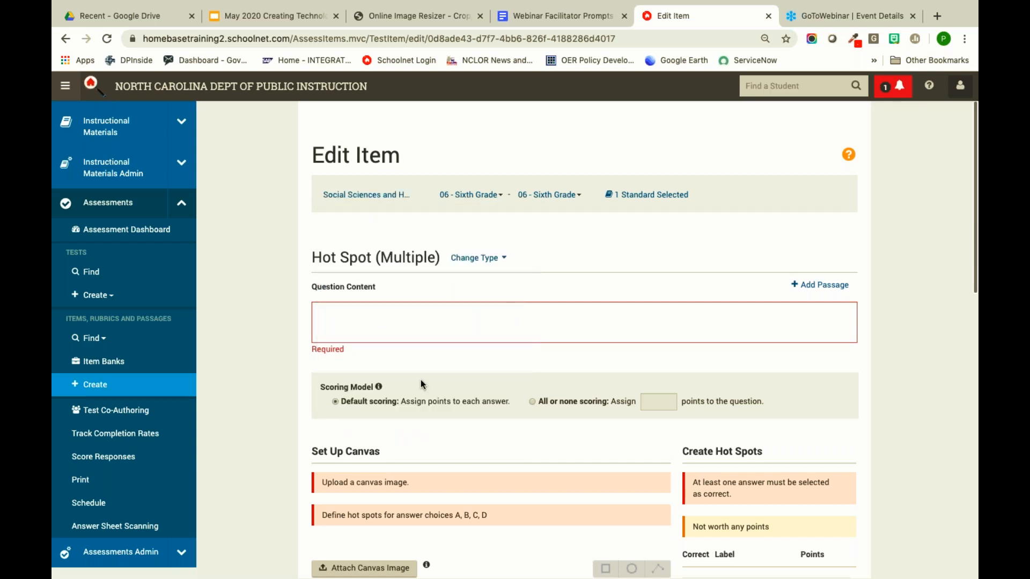
click(483, 196)
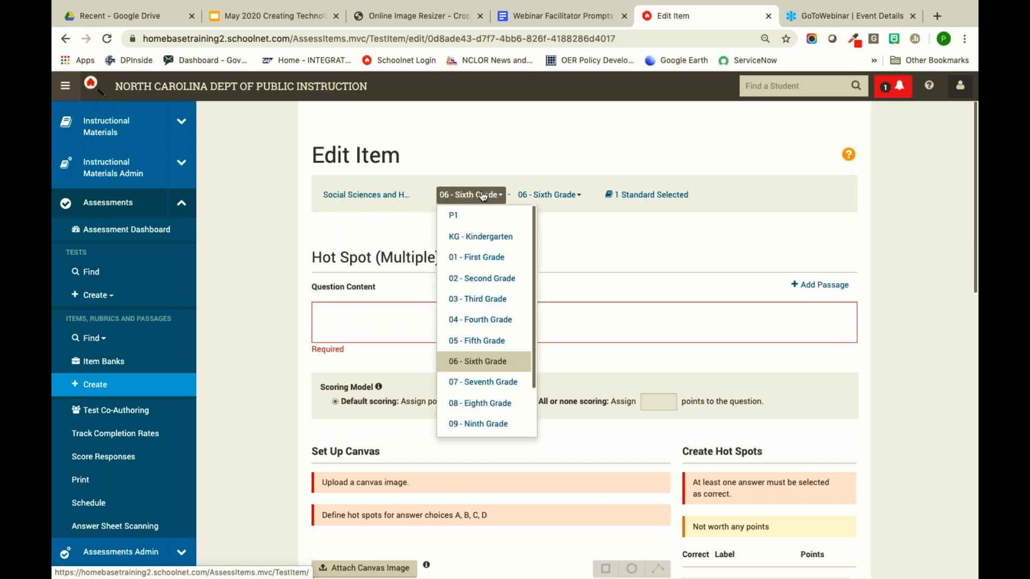
click(488, 279)
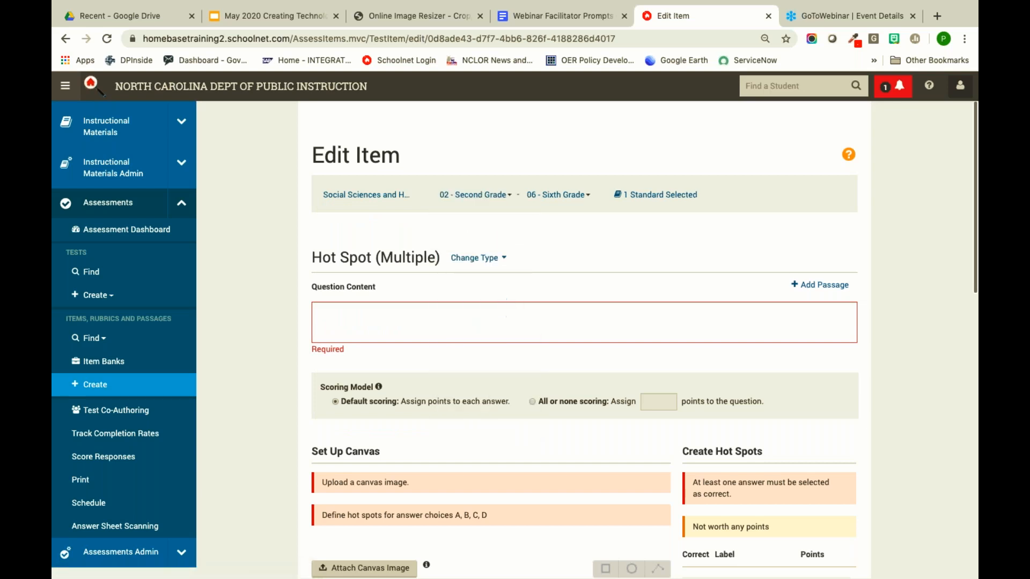
click(573, 195)
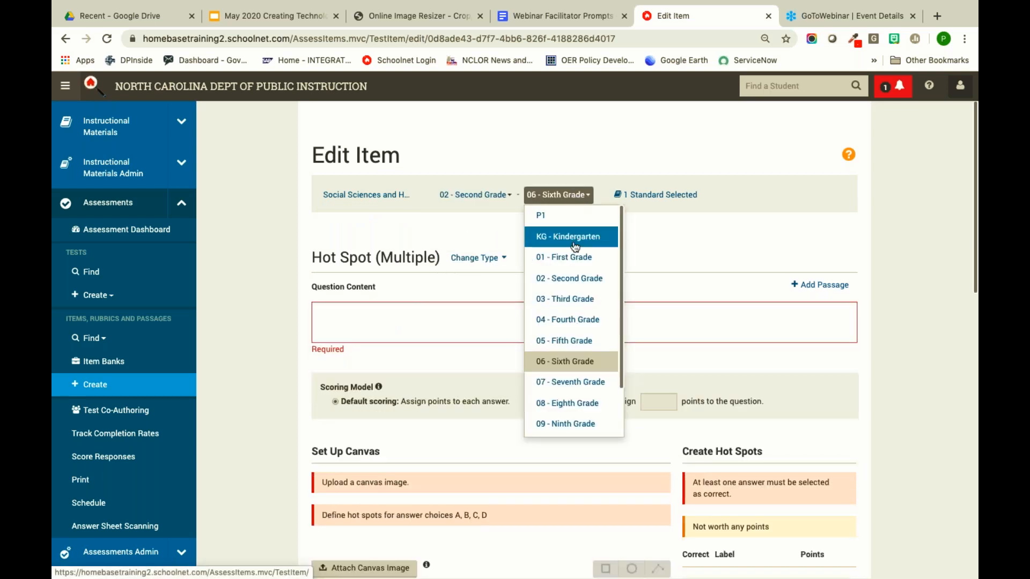
click(570, 279)
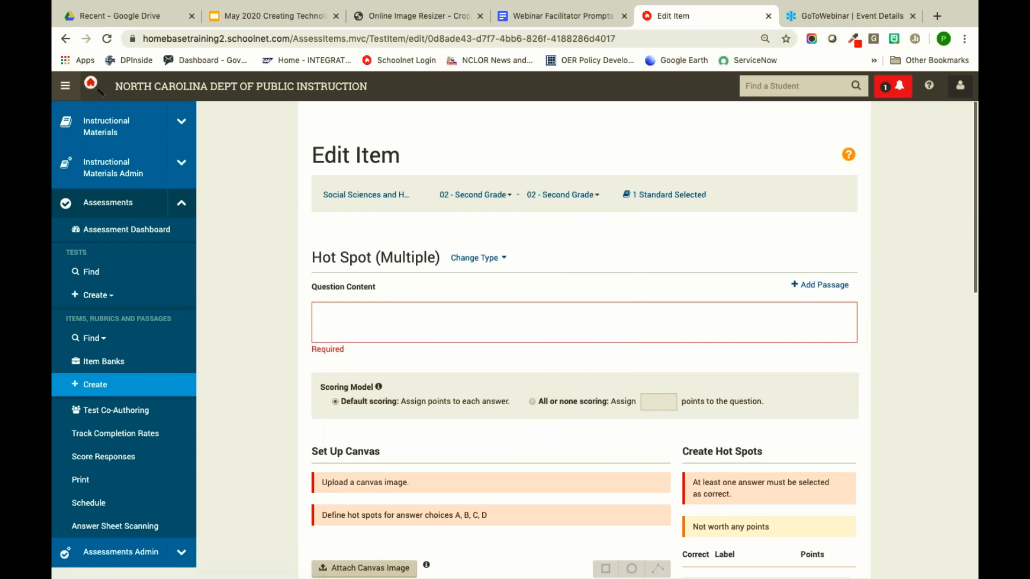
- Replace standard RI.3 with NCES.2.G.1 and save the standards selection
click(651, 196)
click(781, 213)
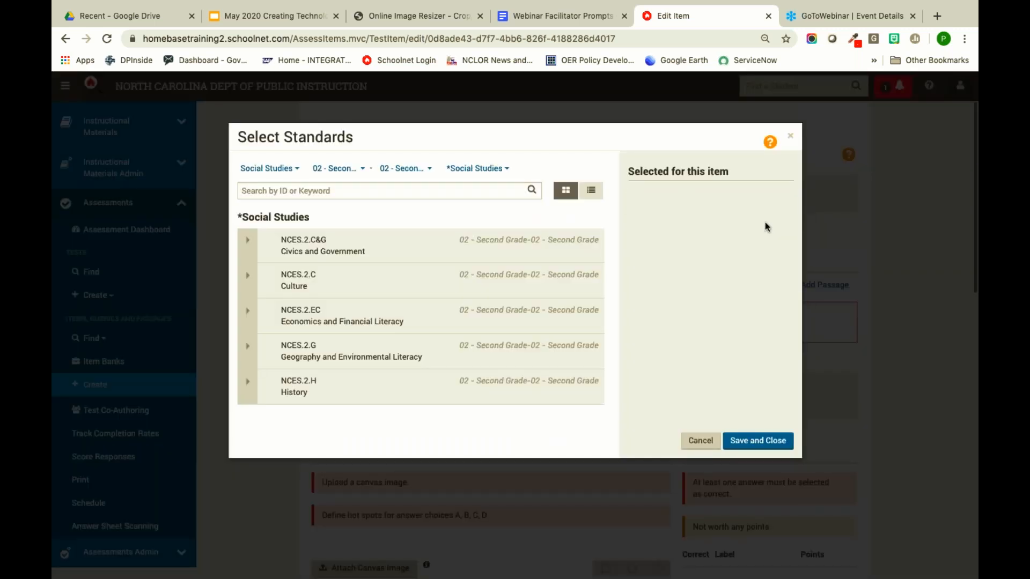
click(244, 355)
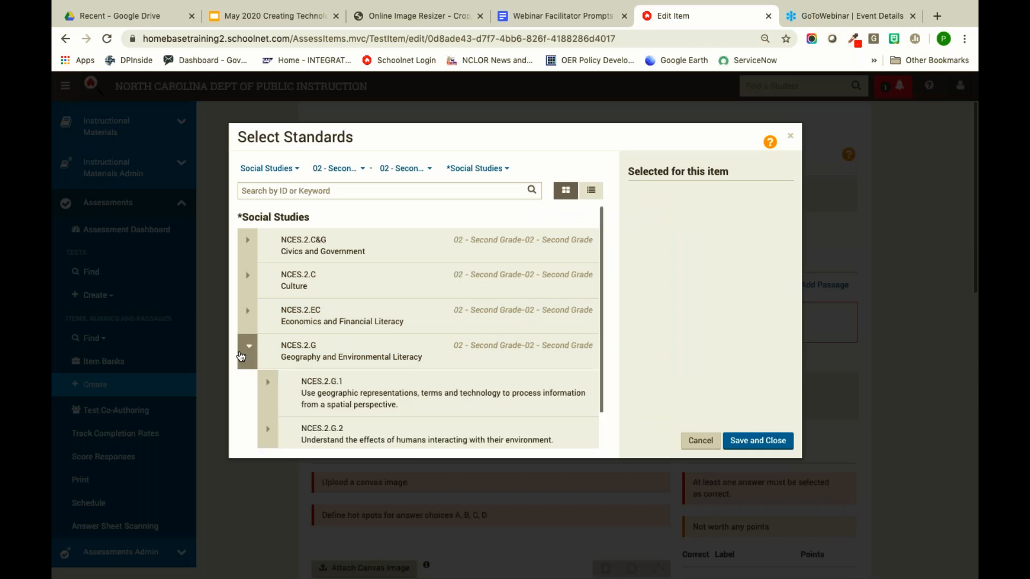
scroll(273, 330, down, 1)
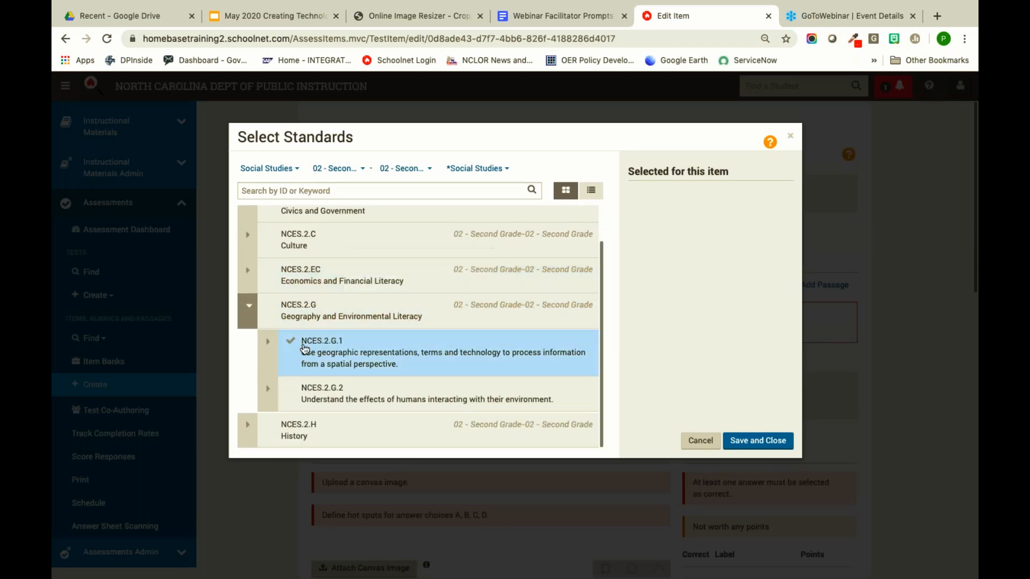
click(295, 362)
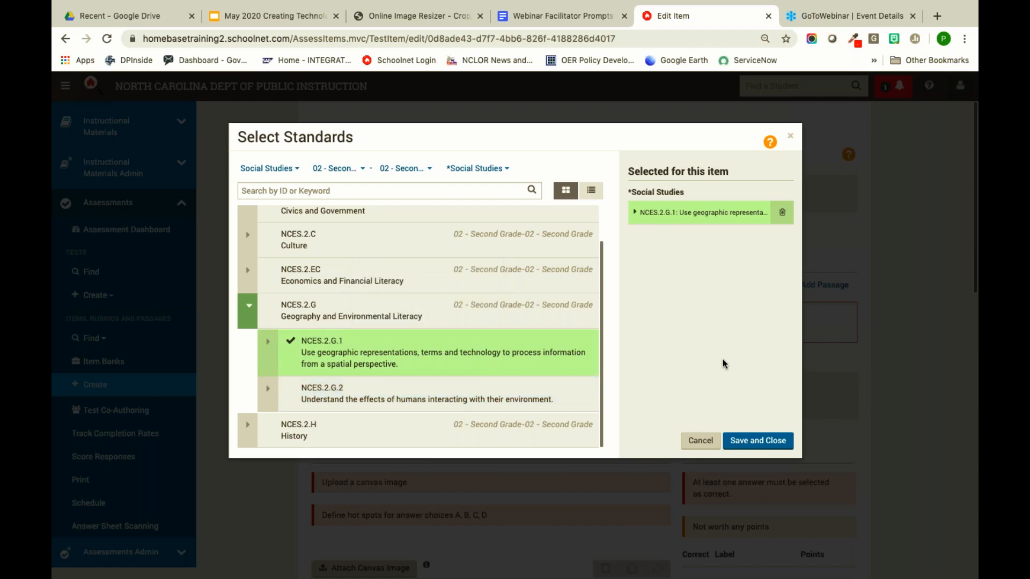
click(753, 442)
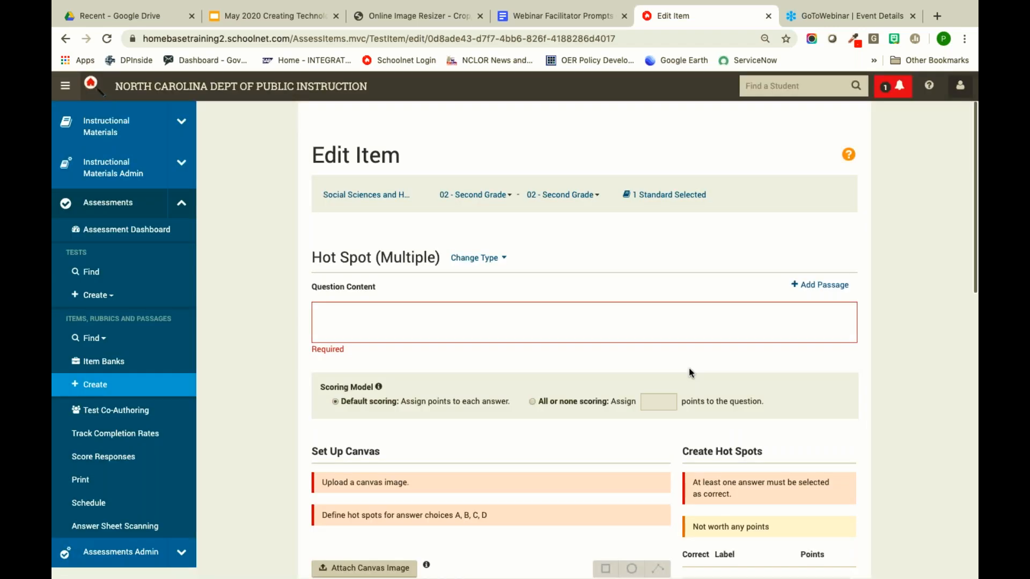
scroll(593, 281, down, 2)
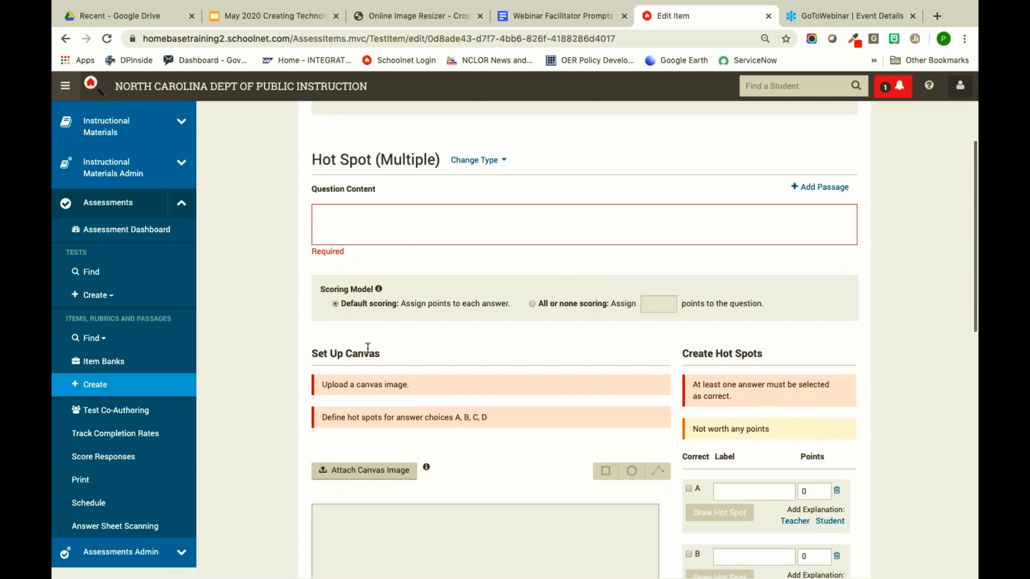
- Type the question 'Select the southern and western regions of the United States'
click(374, 219)
text(Select the southern)
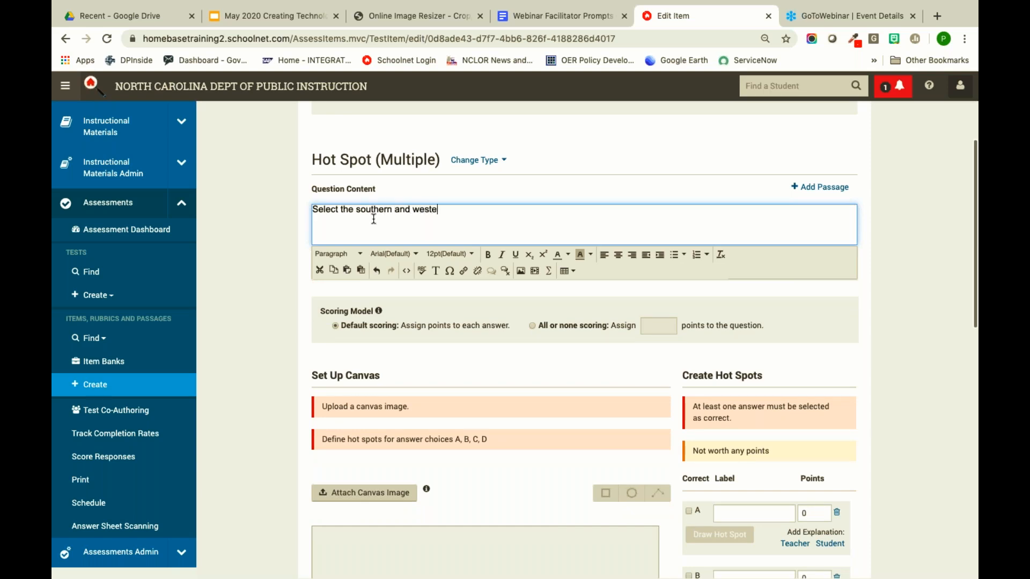
text(regions of the United States)
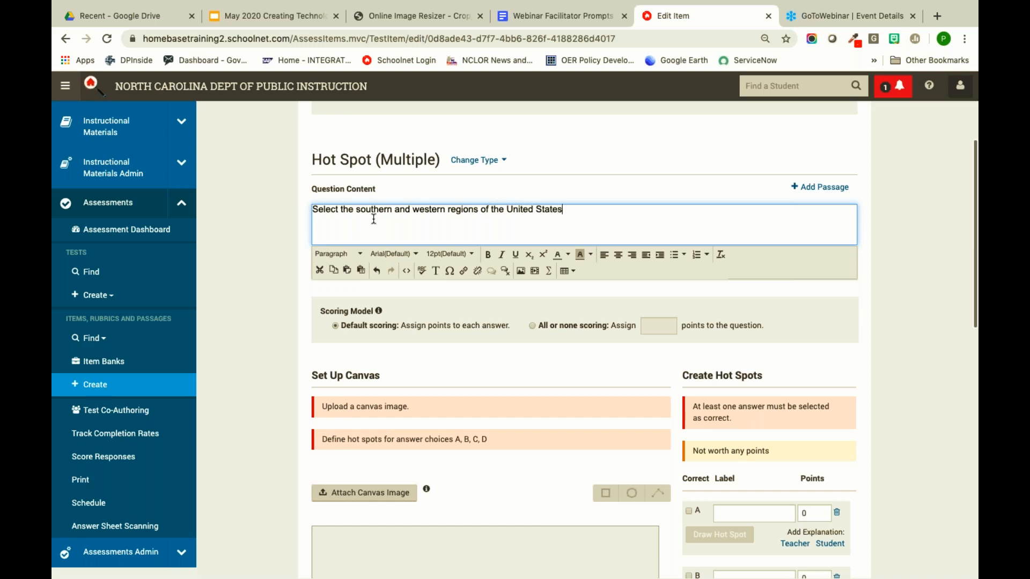
click(285, 272)
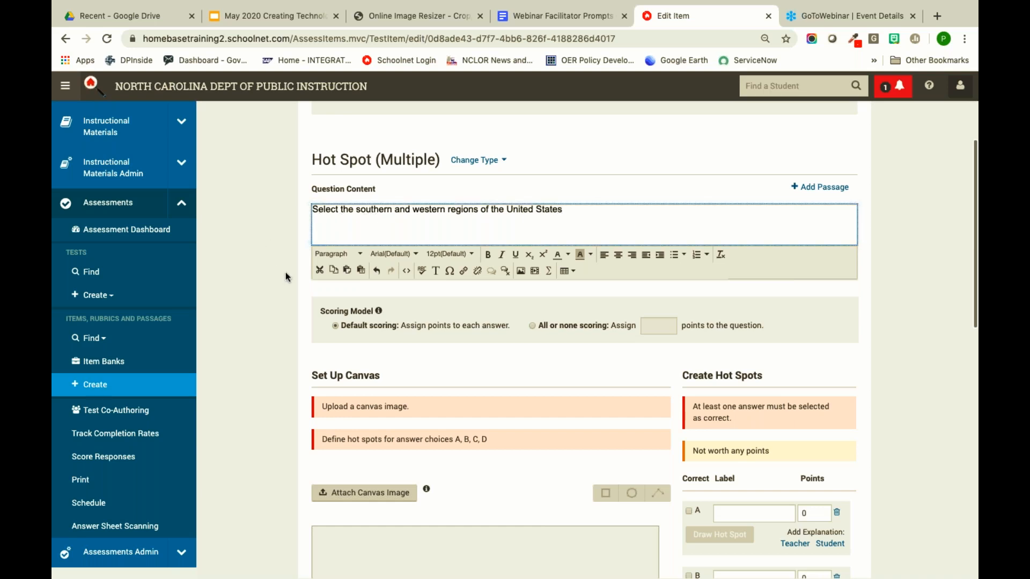
scroll(403, 251, down, 2)
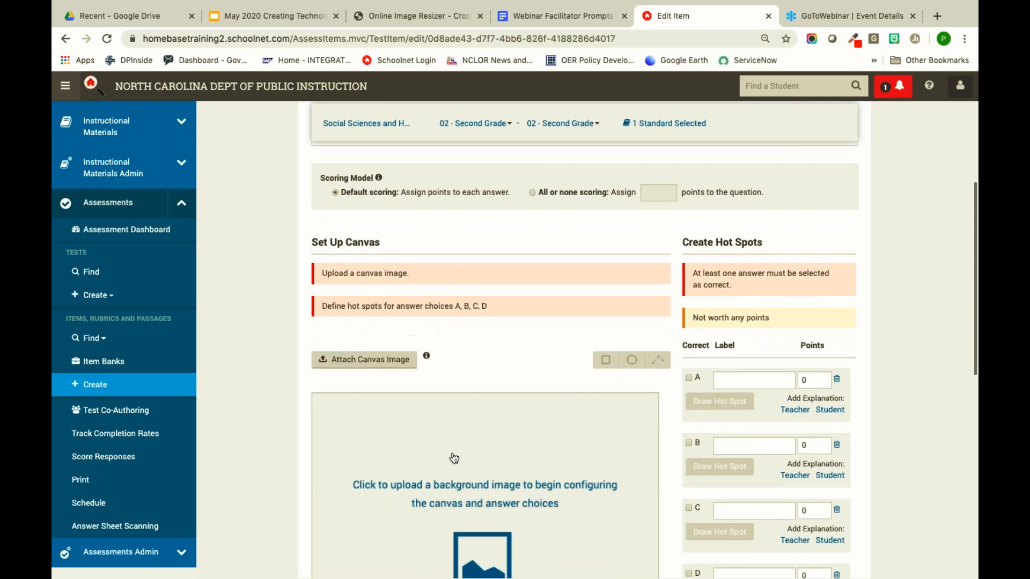
scroll(416, 475, down, 3)
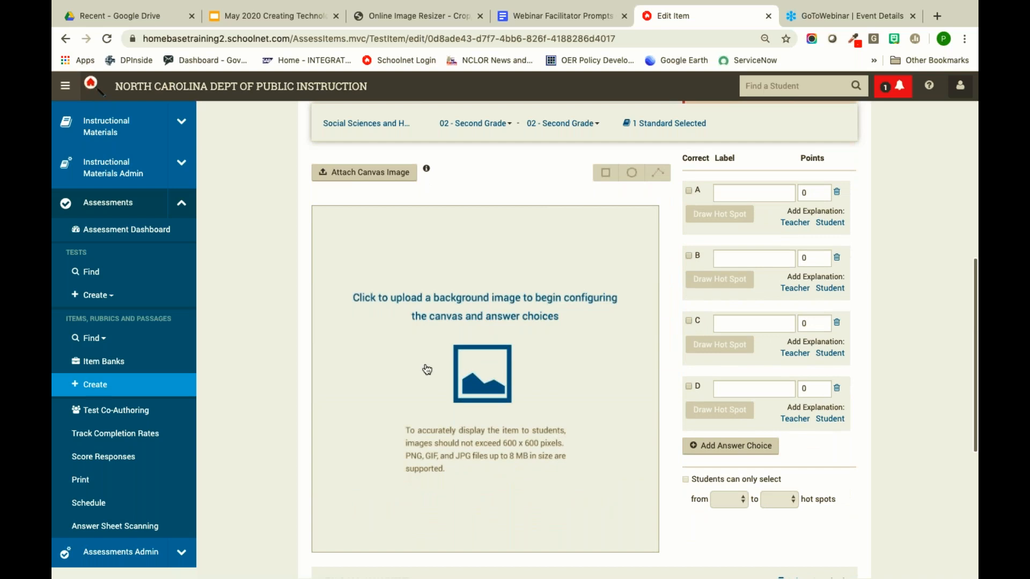
scroll(419, 279, up, 2)
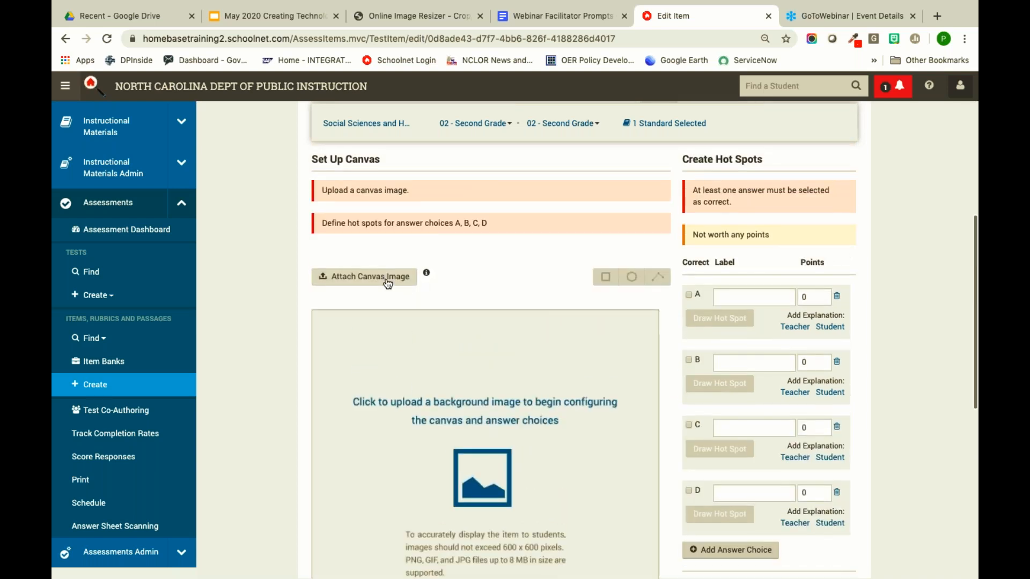
- Upload the blank US outline map from Downloads as the canvas image
click(387, 280)
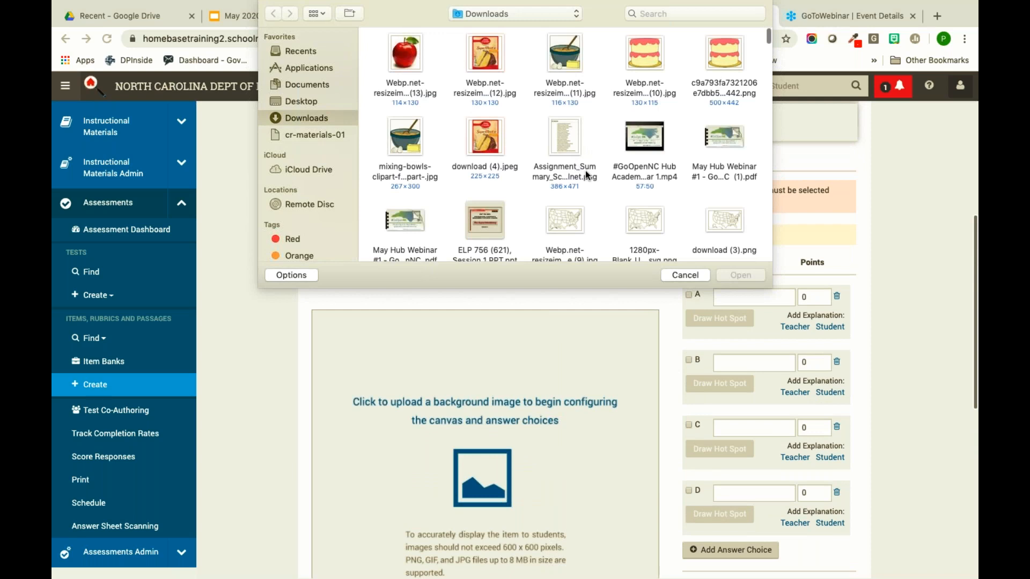
scroll(579, 166, down, 2)
click(566, 155)
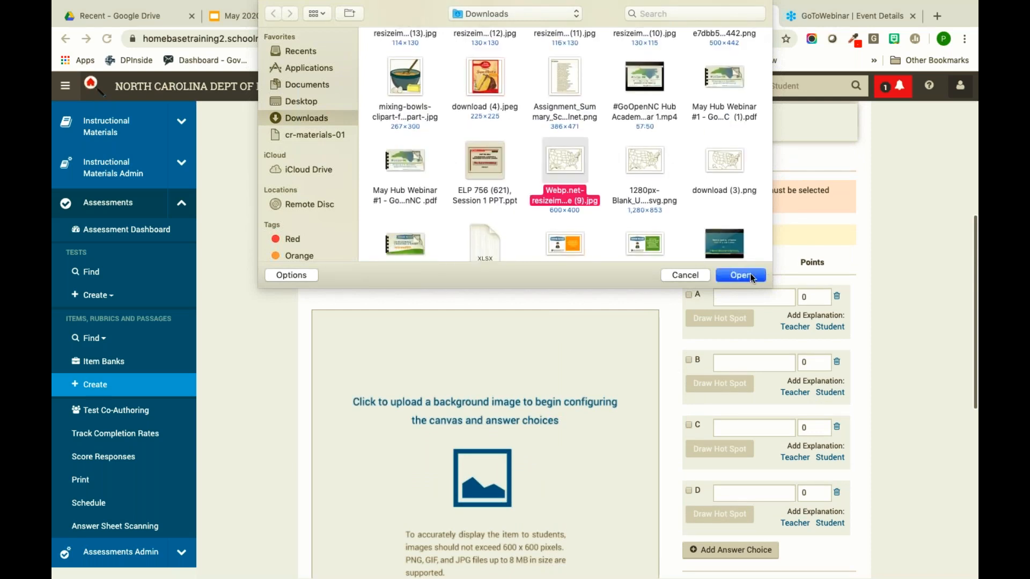
click(750, 274)
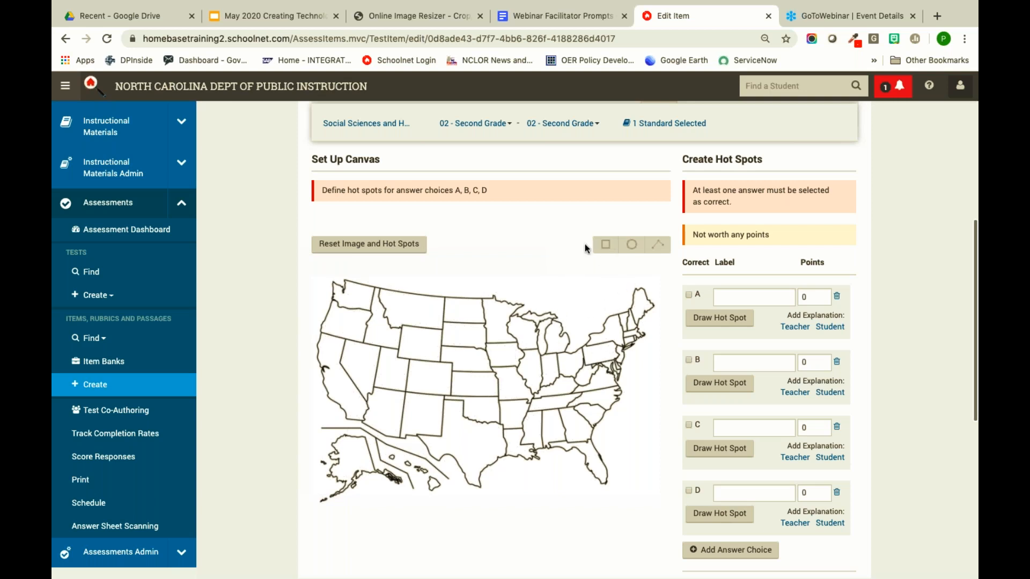
click(740, 297)
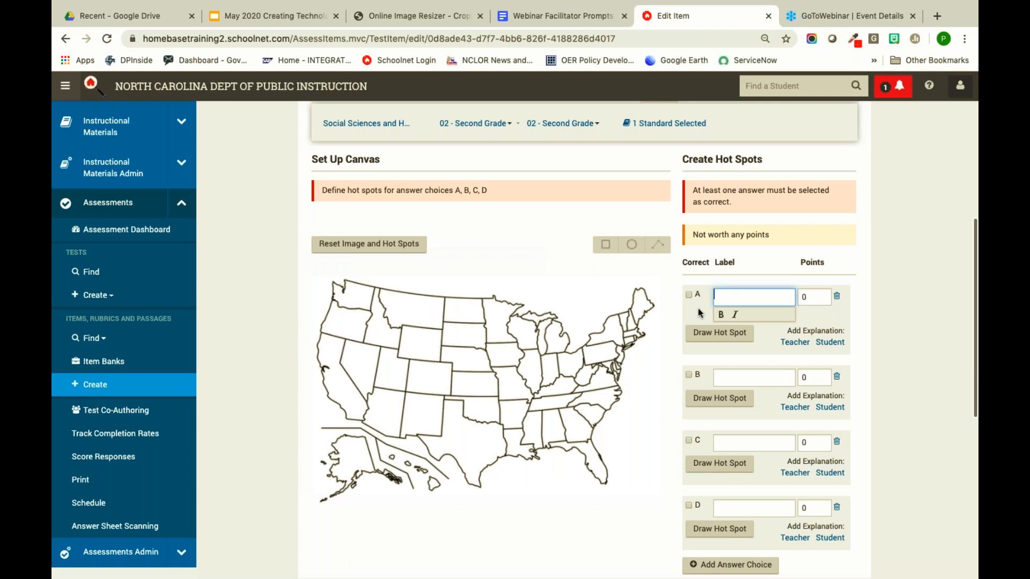
- Draw rectangle hot spots: A Southeast, B Northeast, C central states, D West
click(703, 333)
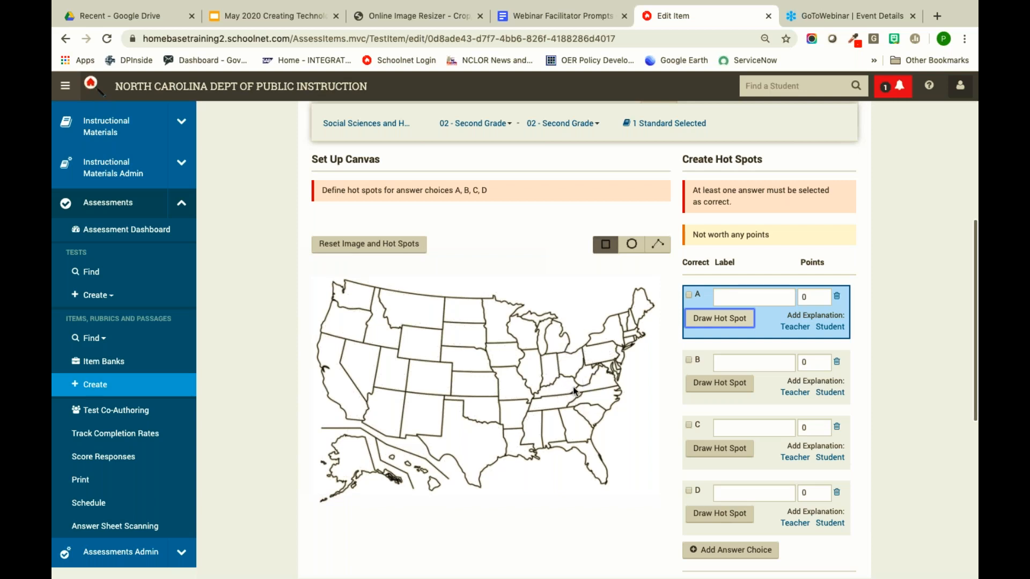
drag(528, 392, 623, 474)
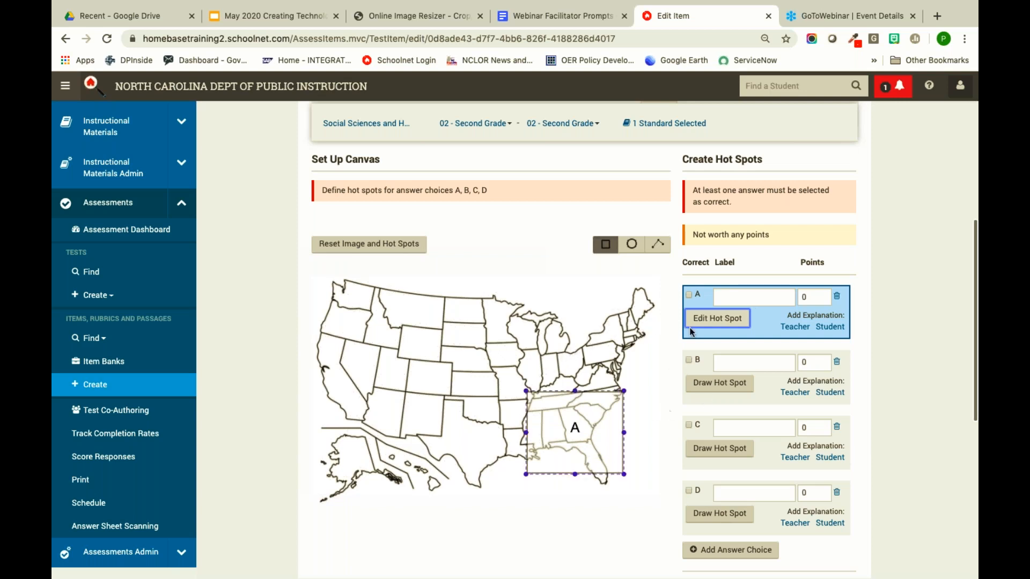
click(716, 384)
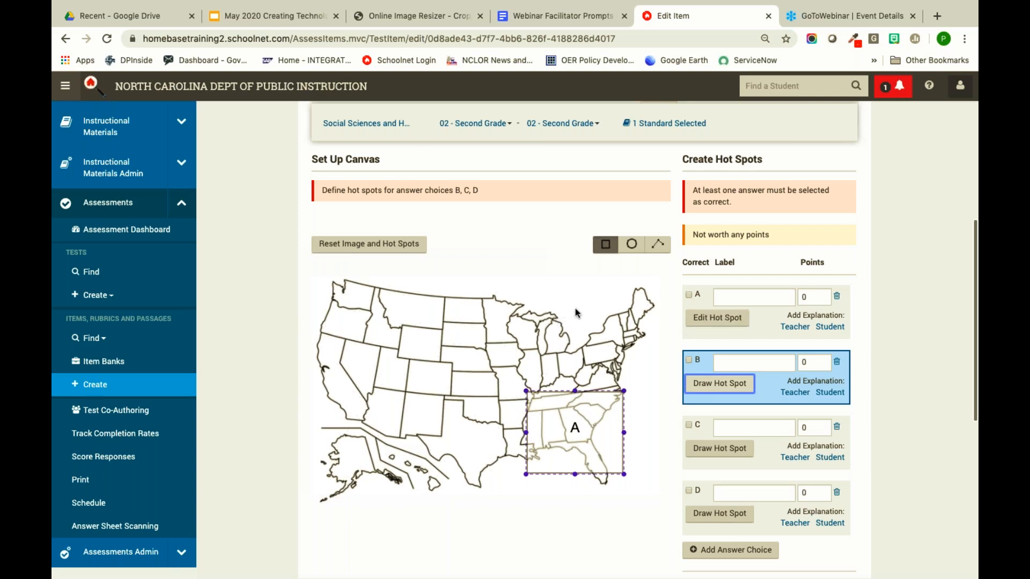
drag(574, 298, 662, 371)
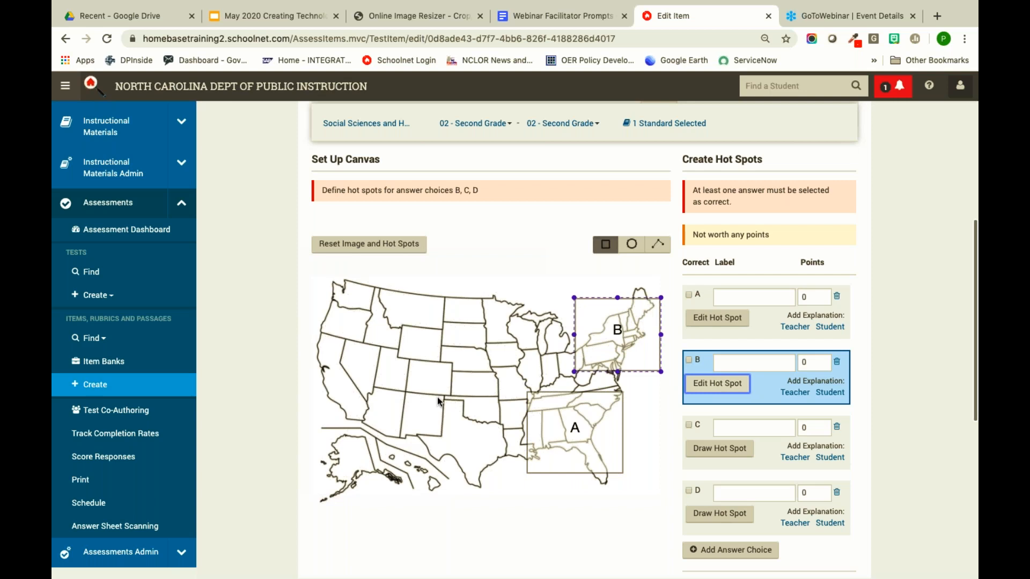
click(412, 347)
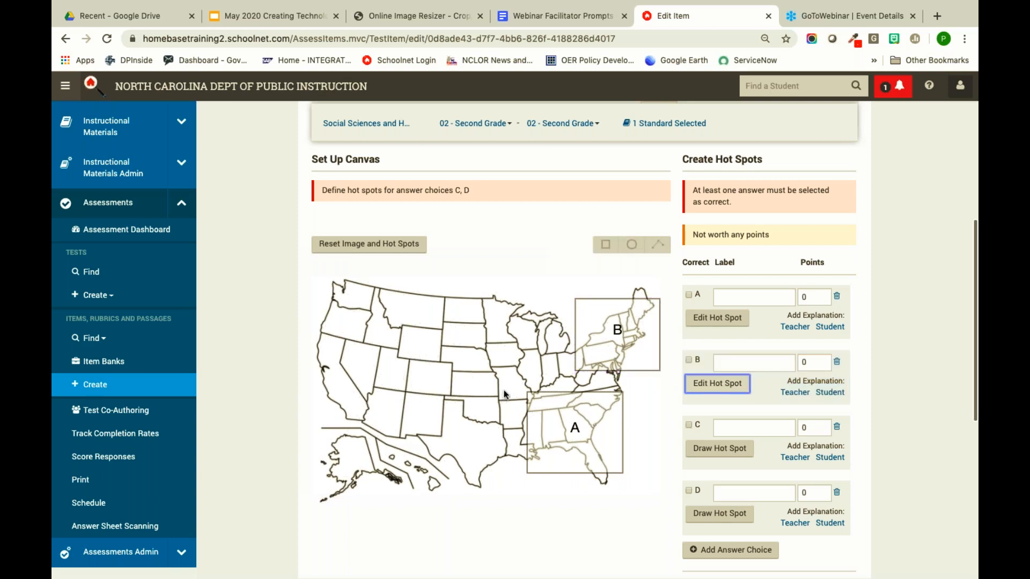
click(724, 455)
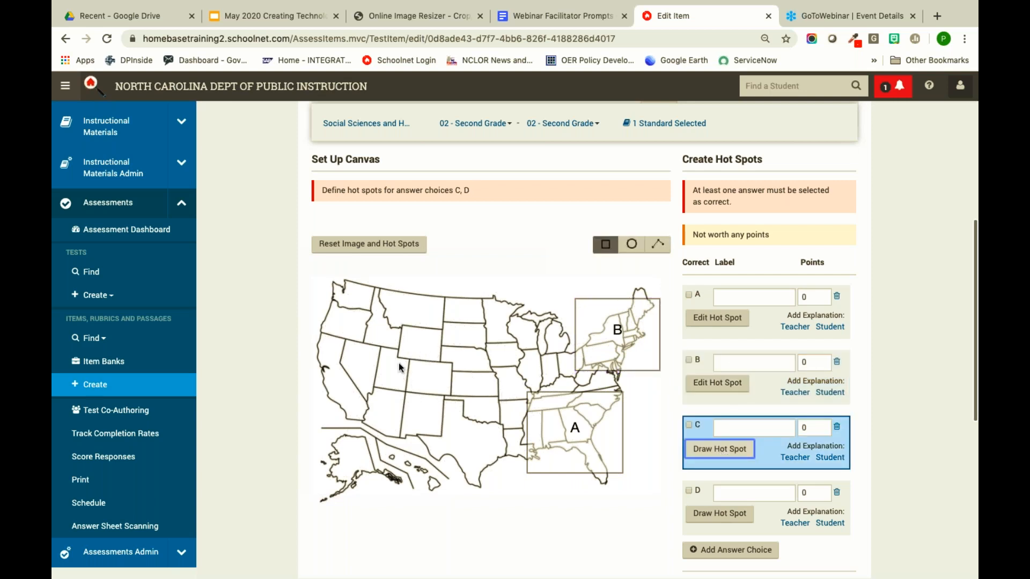
mouse_move(411, 338)
mouse_down()
mouse_move(493, 377)
mouse_move(520, 417)
mouse_up()
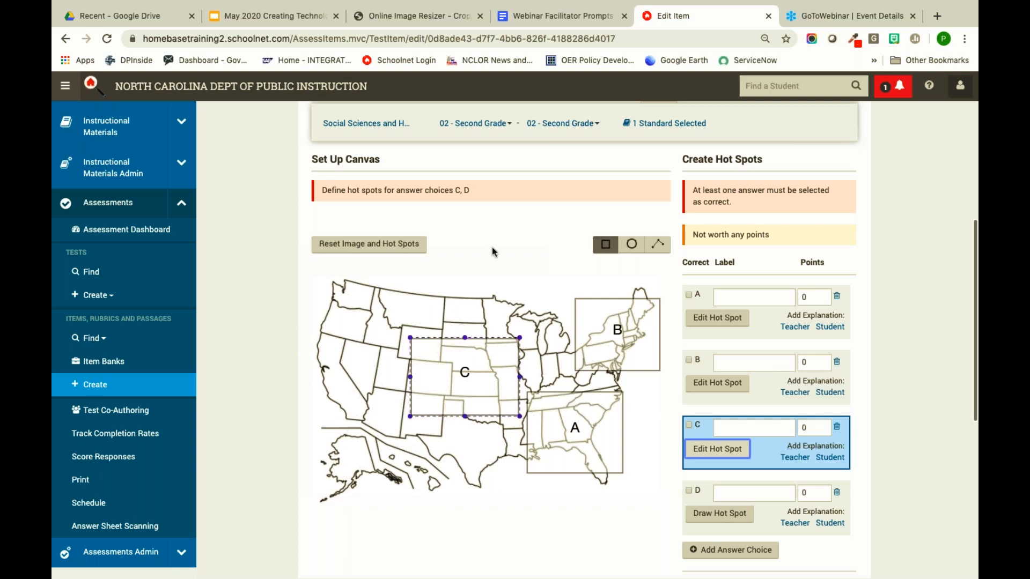
click(716, 515)
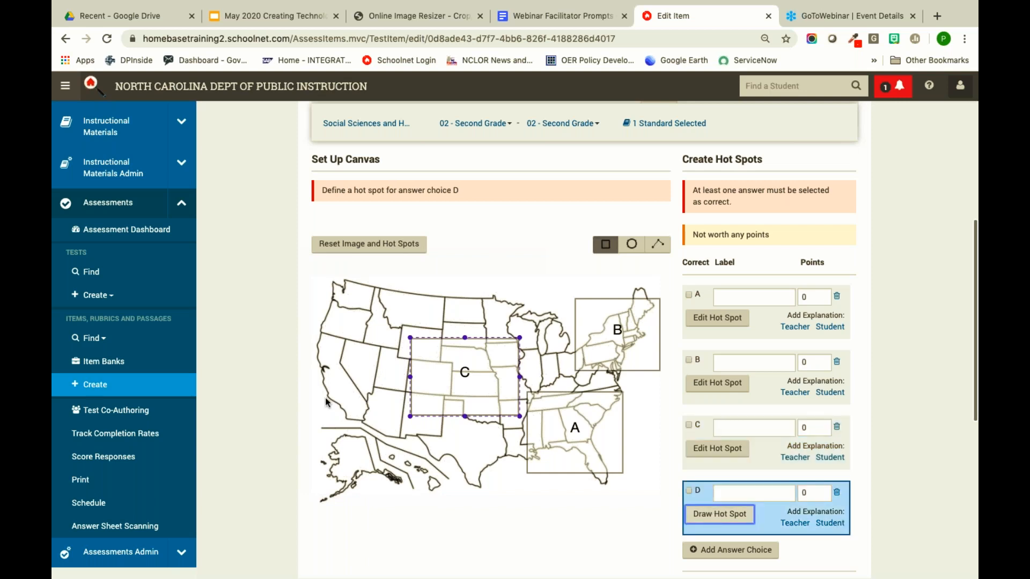
drag(319, 306, 397, 427)
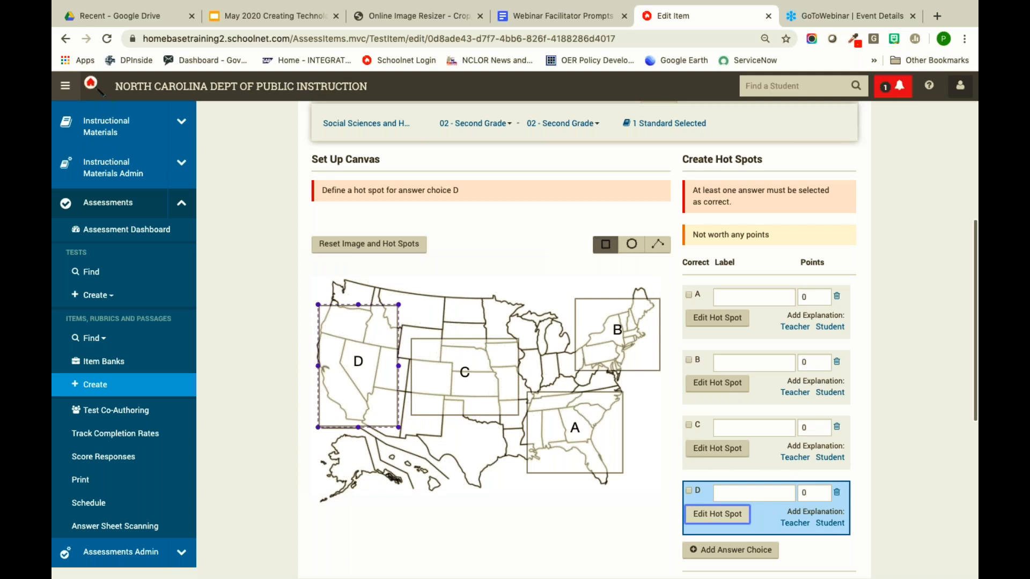
- Mark answer choices A and D as correct
scroll(449, 312, up, 5)
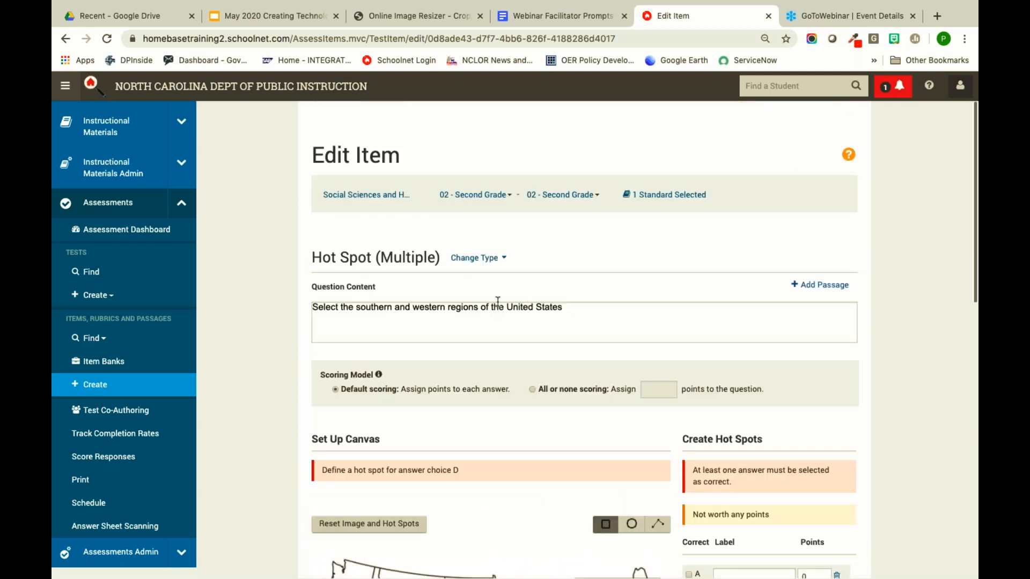
scroll(573, 319, down, 4)
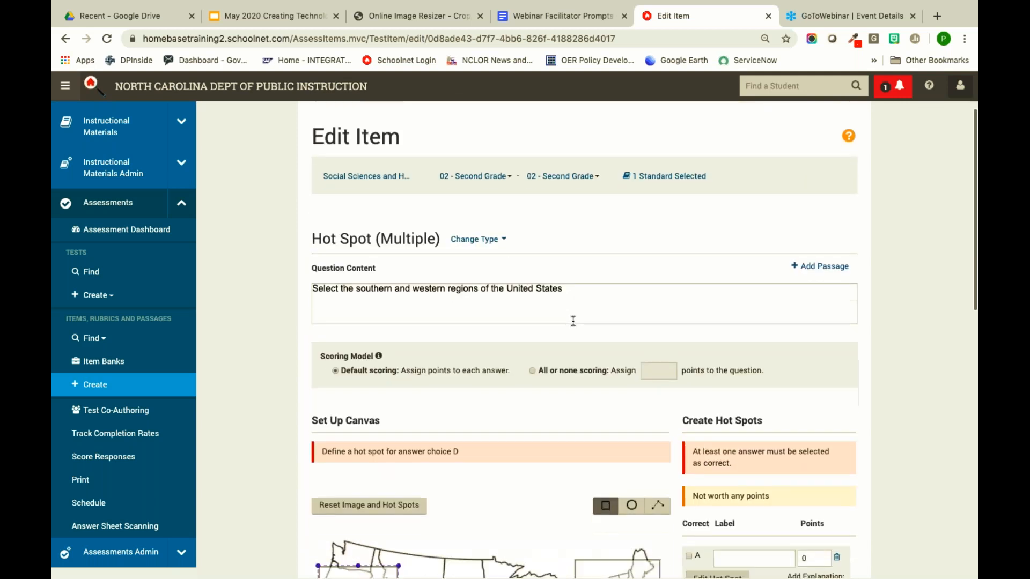
scroll(585, 359, down, 4)
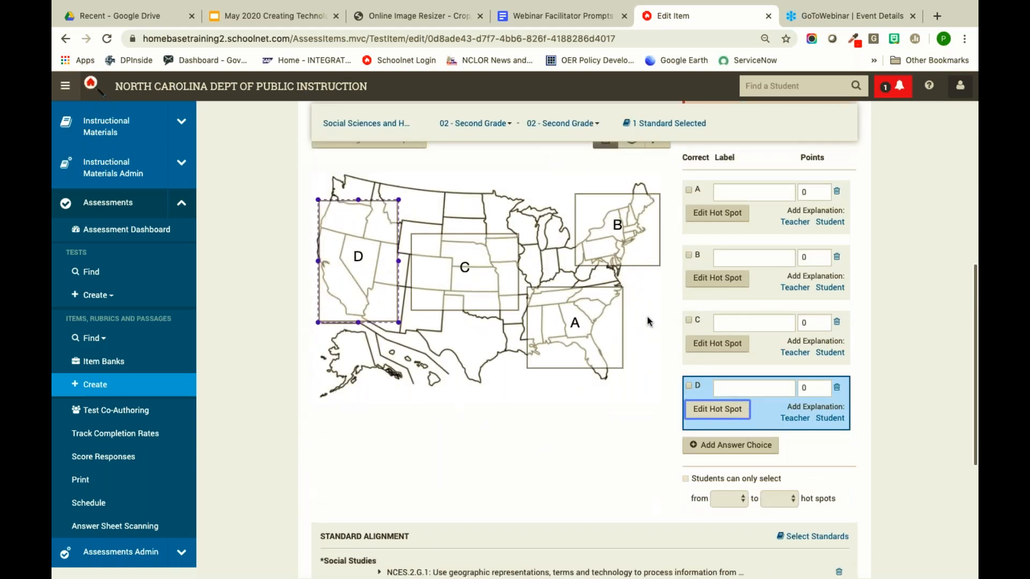
click(689, 191)
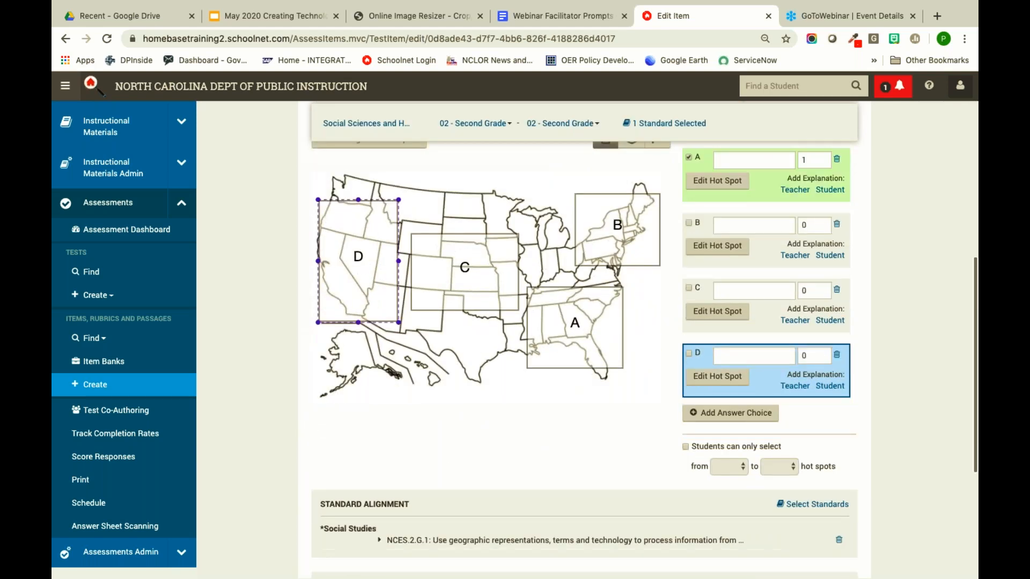
click(689, 353)
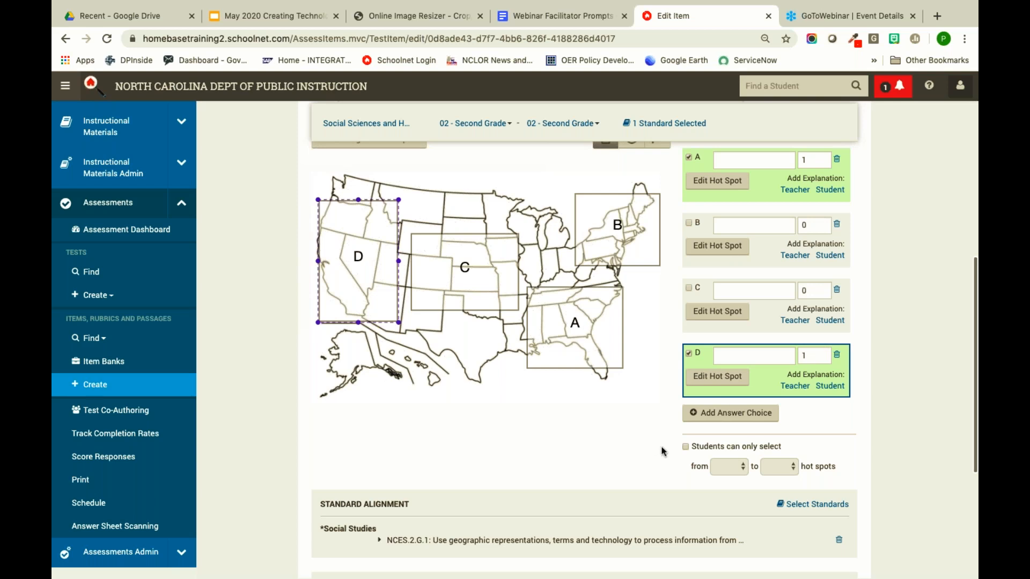
- Limit students to selecting exactly 2 hot spots
scroll(693, 451, down, 1)
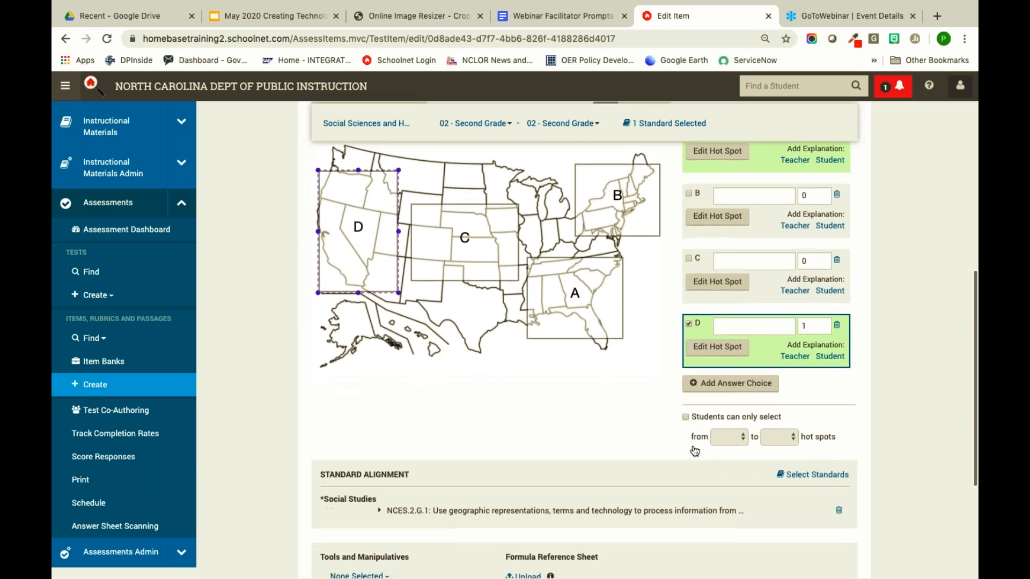
click(686, 419)
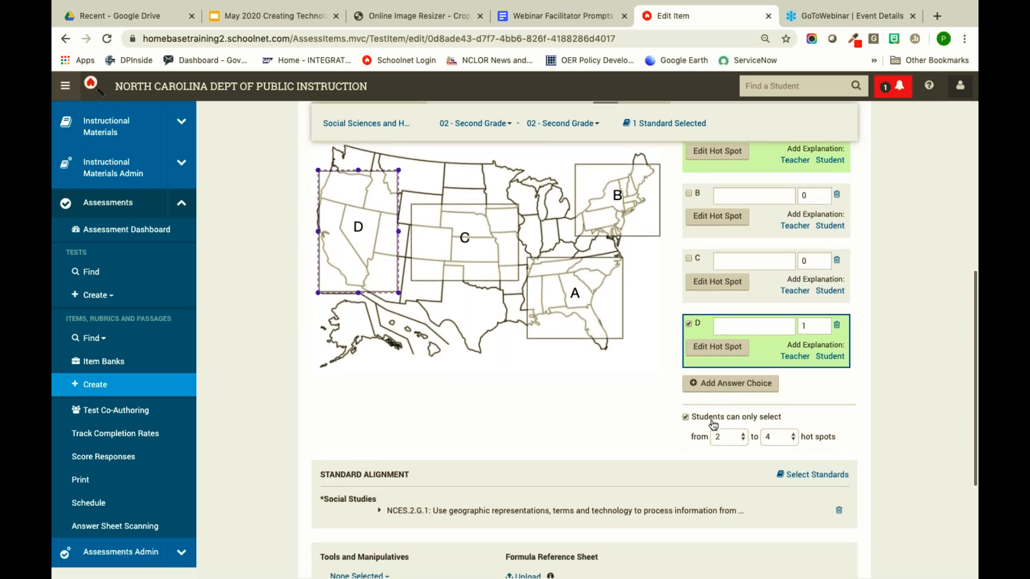
click(779, 437)
click(770, 415)
scroll(663, 432, up, 5)
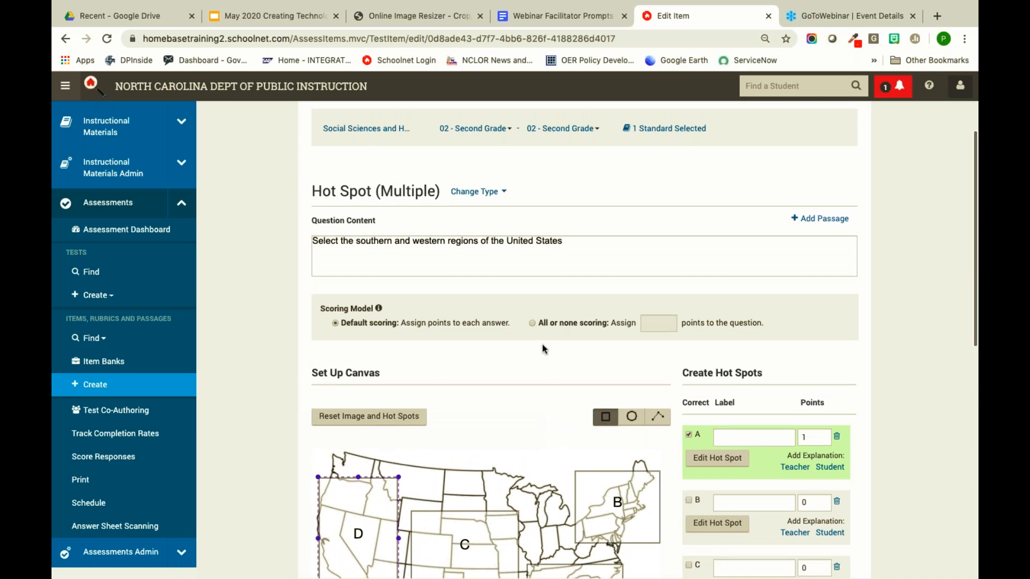
scroll(542, 349, down, 10)
scroll(588, 376, down, 1)
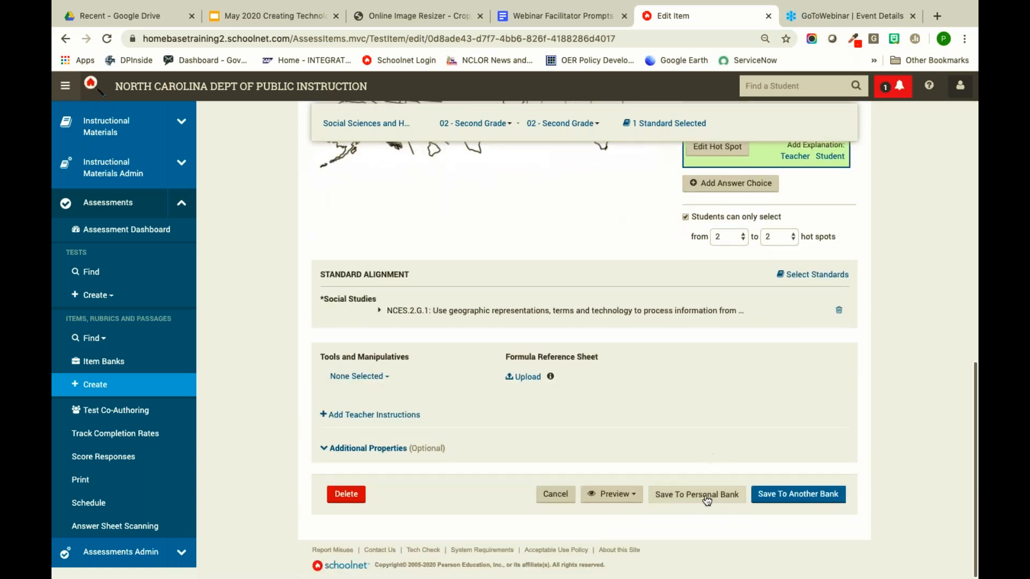
- Preview the US-map hot spot item in TestNav
click(620, 507)
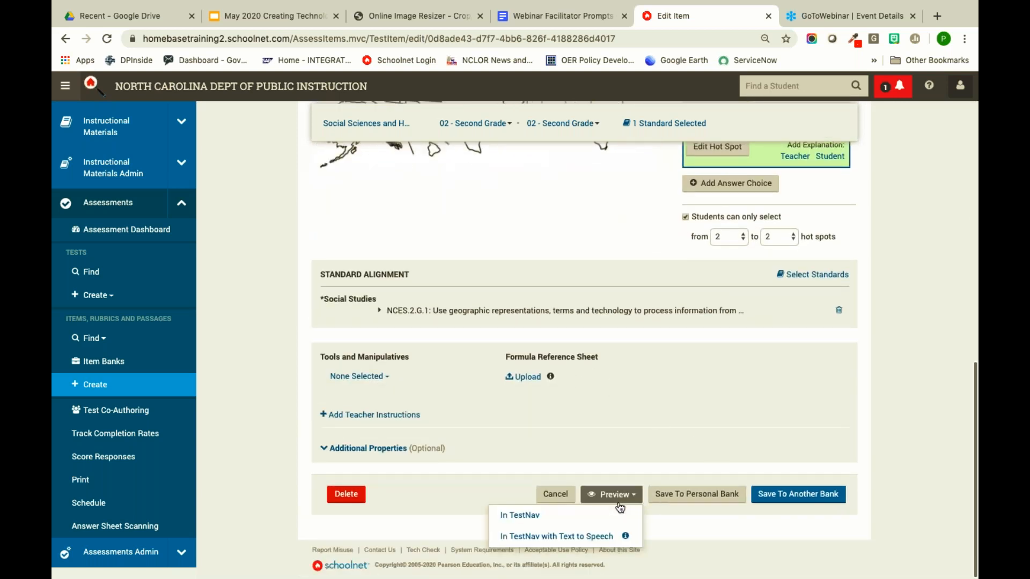
click(608, 516)
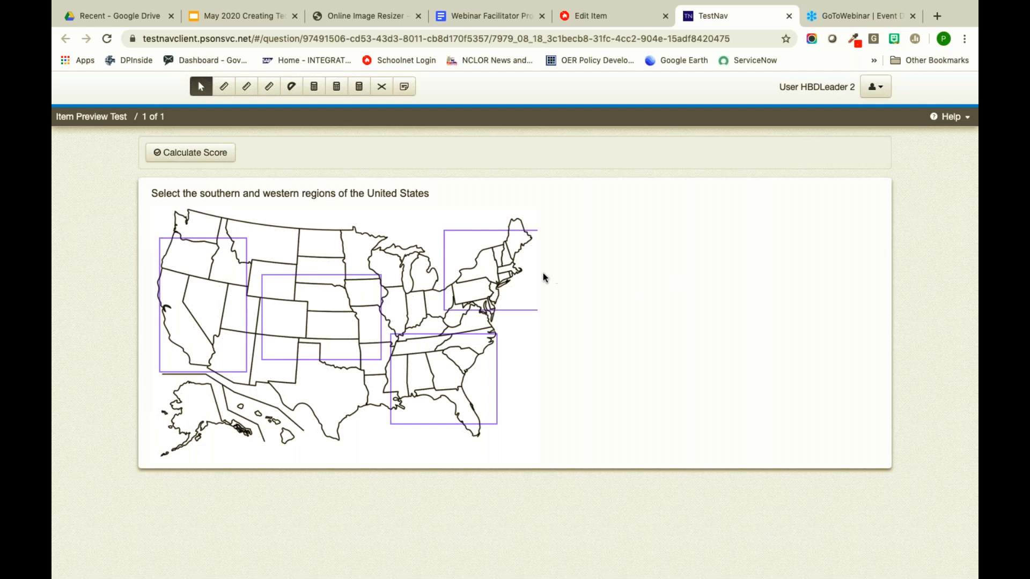
- Select the southeast and western regions, score 2.00/2.00, and close the preview
click(482, 265)
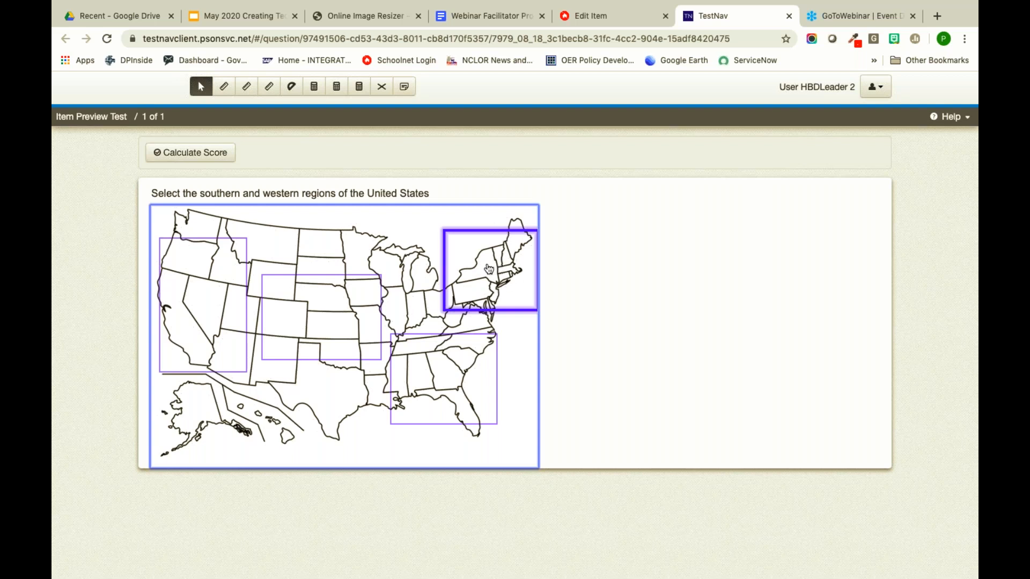
click(444, 378)
click(200, 320)
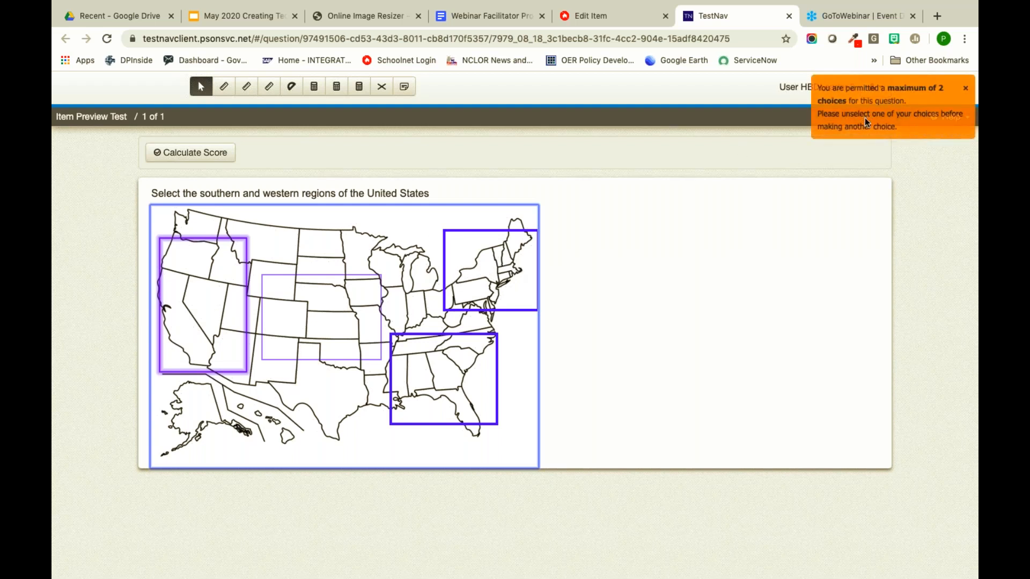
click(488, 272)
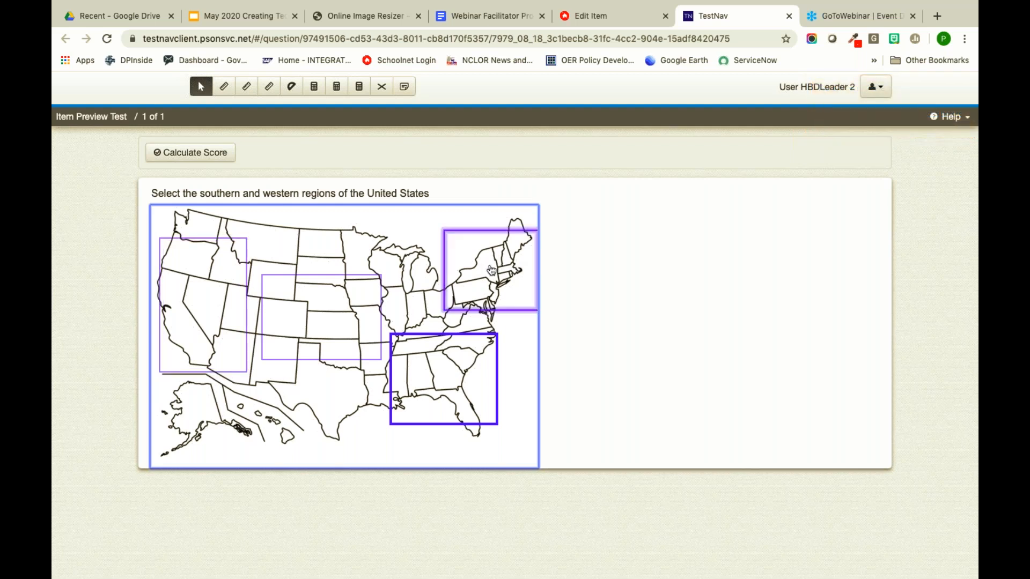
click(208, 313)
click(208, 312)
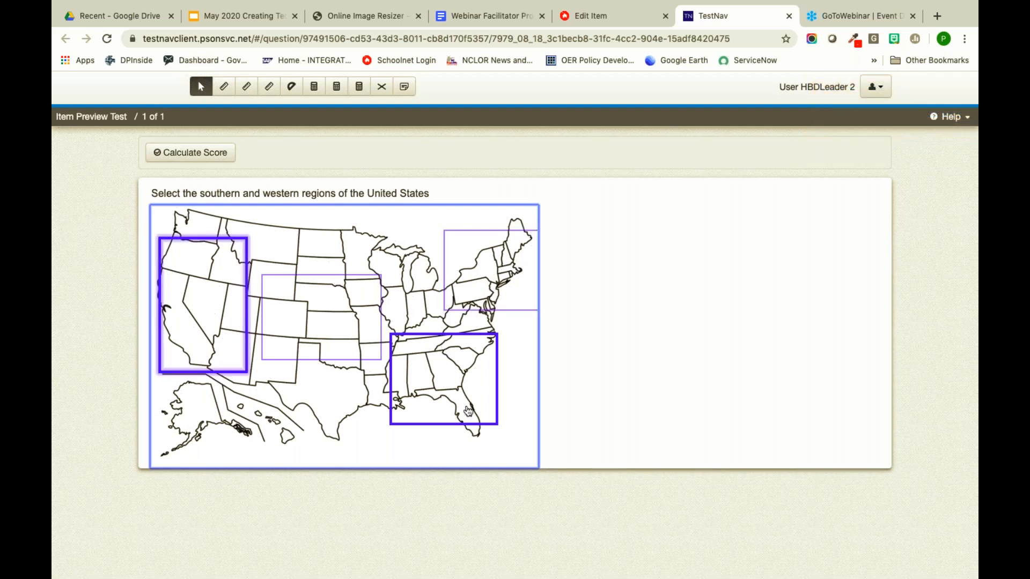
click(194, 151)
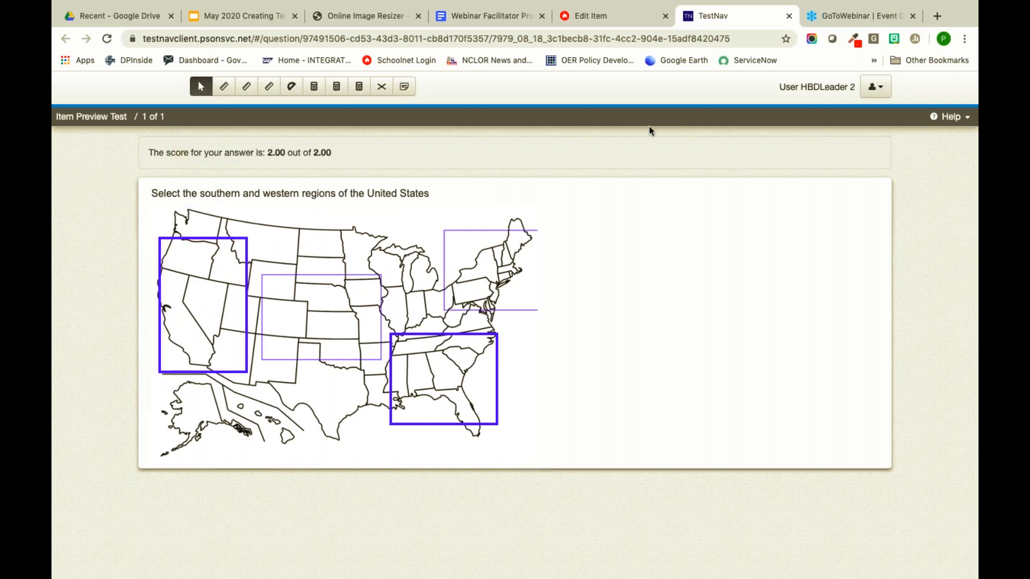
click(789, 17)
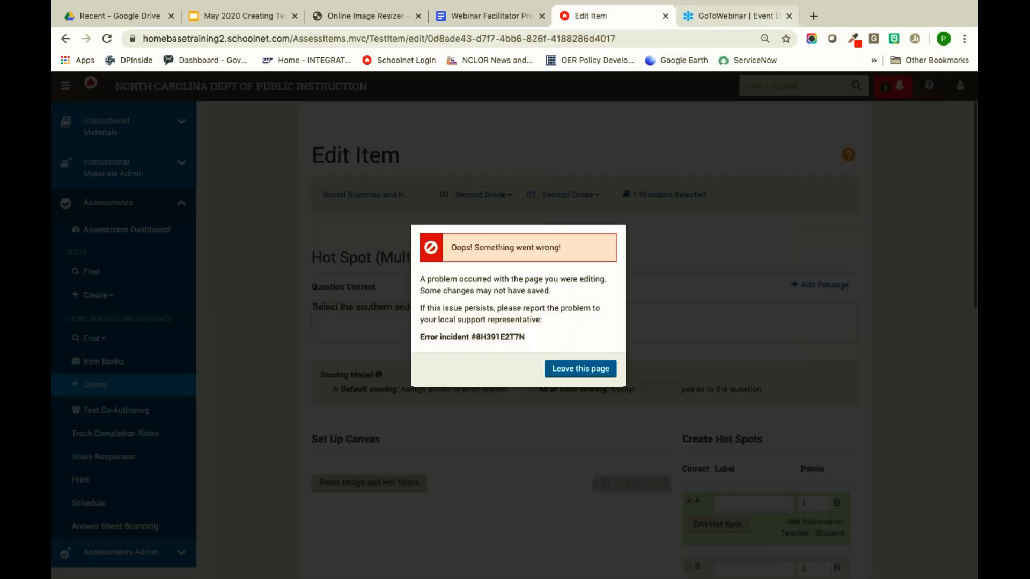
- Leave the errored item page and return to the Google Slides presentation
click(581, 370)
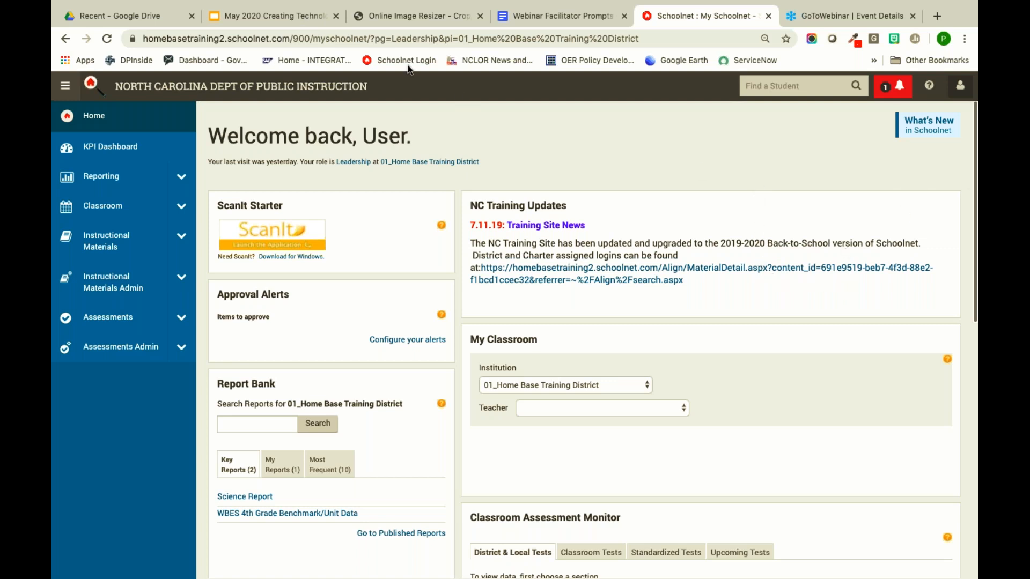
click(287, 16)
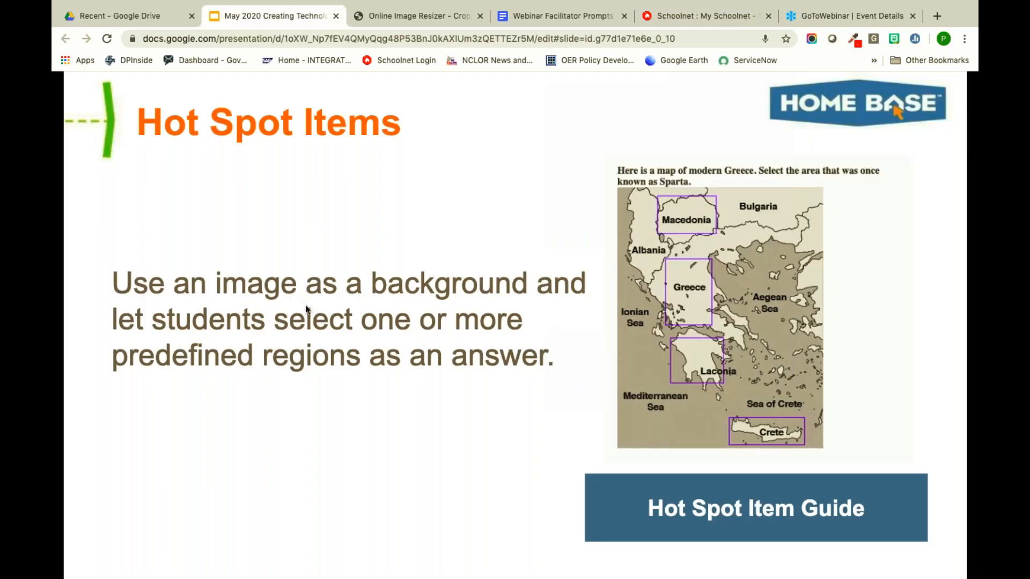
- Advance the full-screen presentation to slide 10, Gap Match Items
click(350, 456)
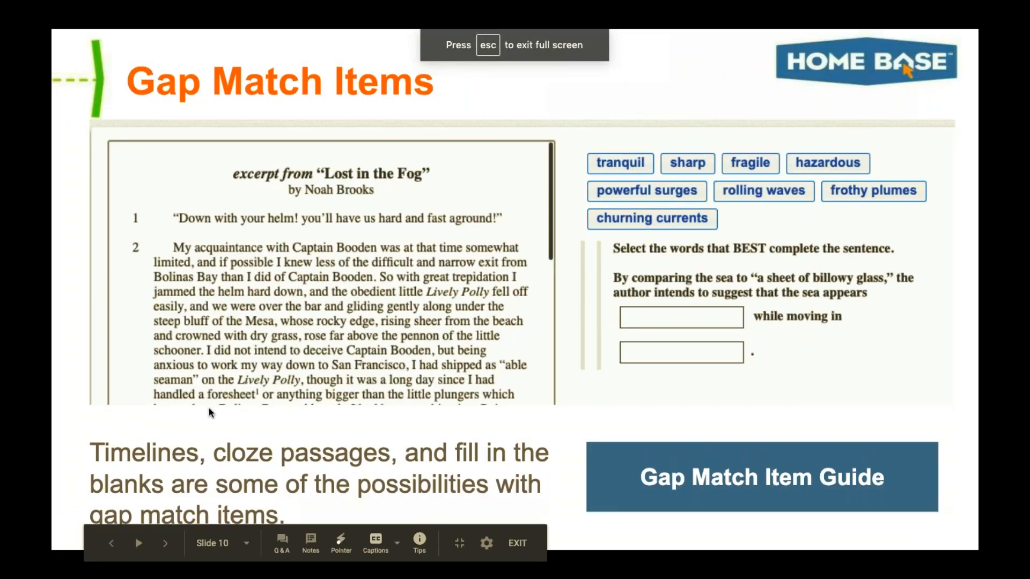
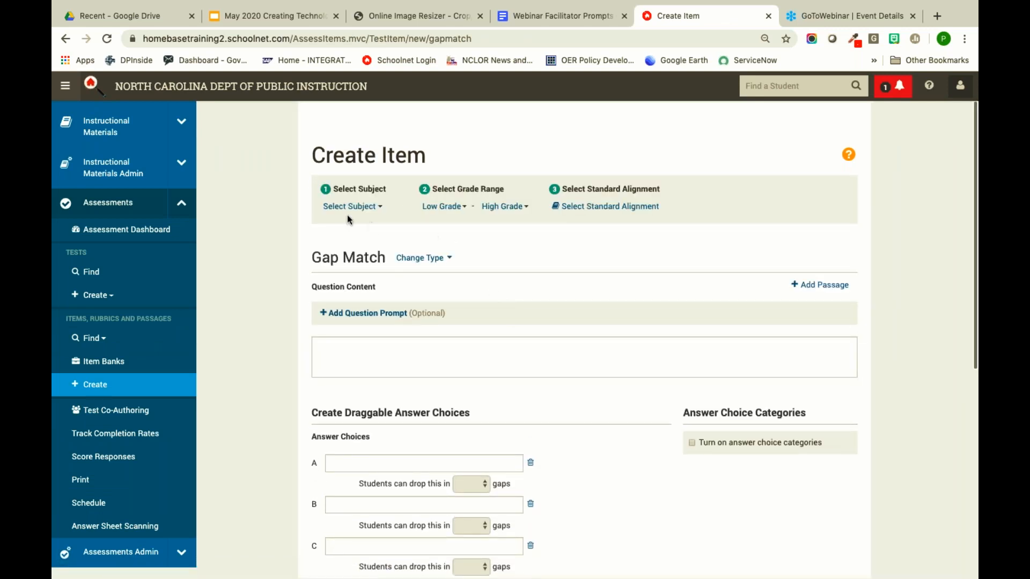
- Choose Mathematics as the subject and 04 - Fourth Grade as the low grade
click(346, 209)
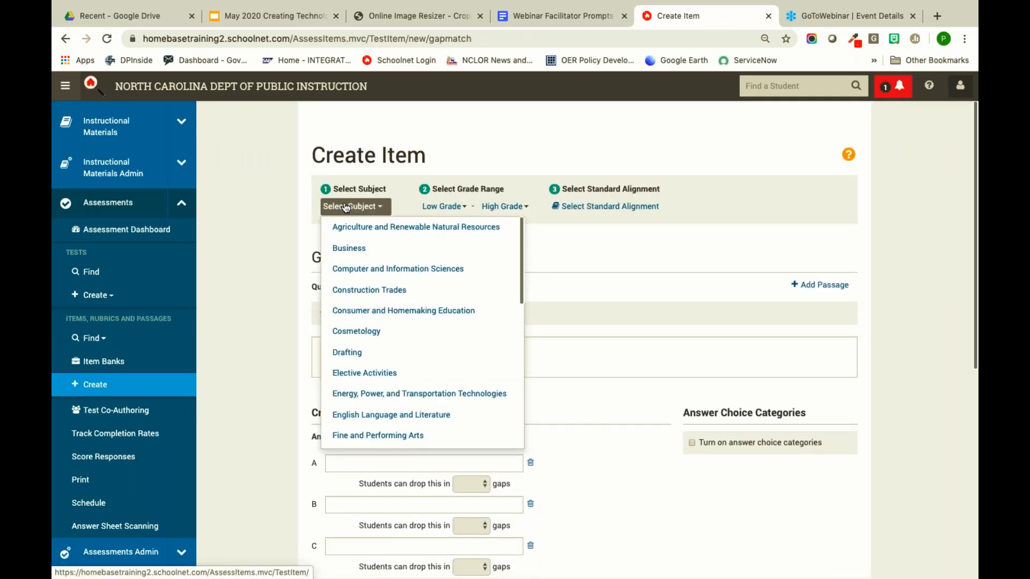
scroll(452, 322, down, 3)
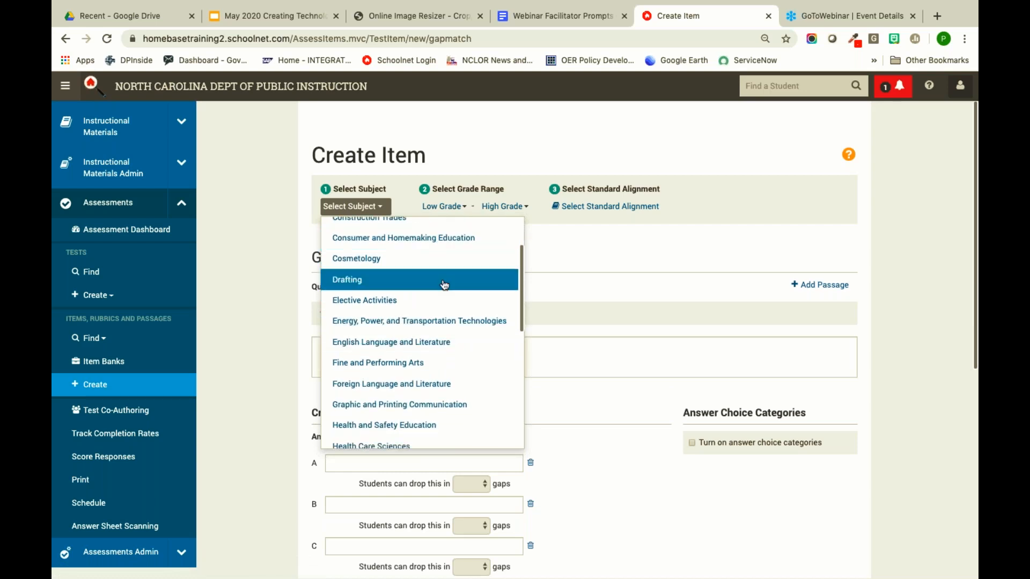
scroll(444, 276, down, 3)
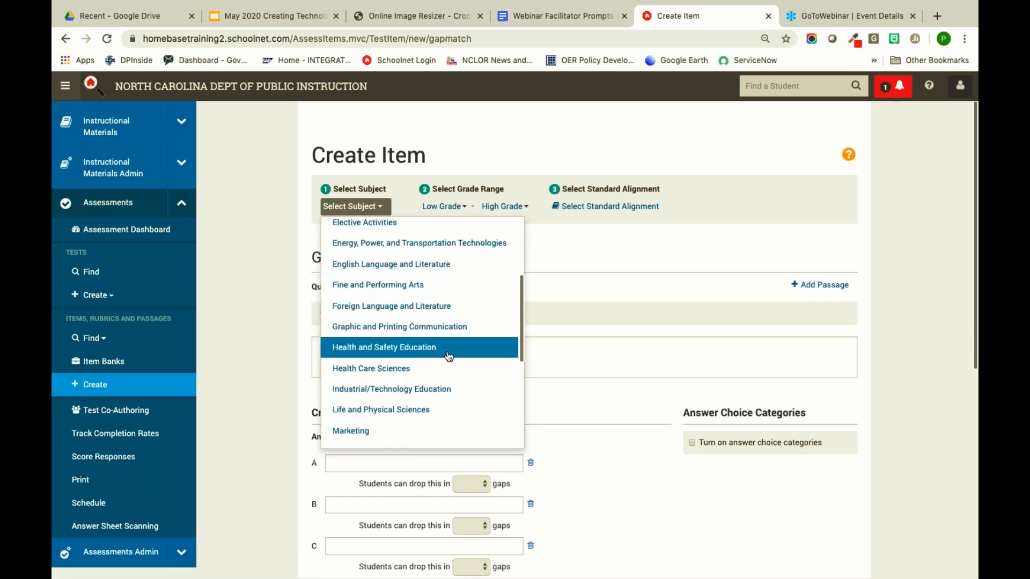
scroll(449, 356, down, 1)
scroll(450, 356, up, 2)
scroll(449, 357, up, 5)
scroll(448, 356, down, 12)
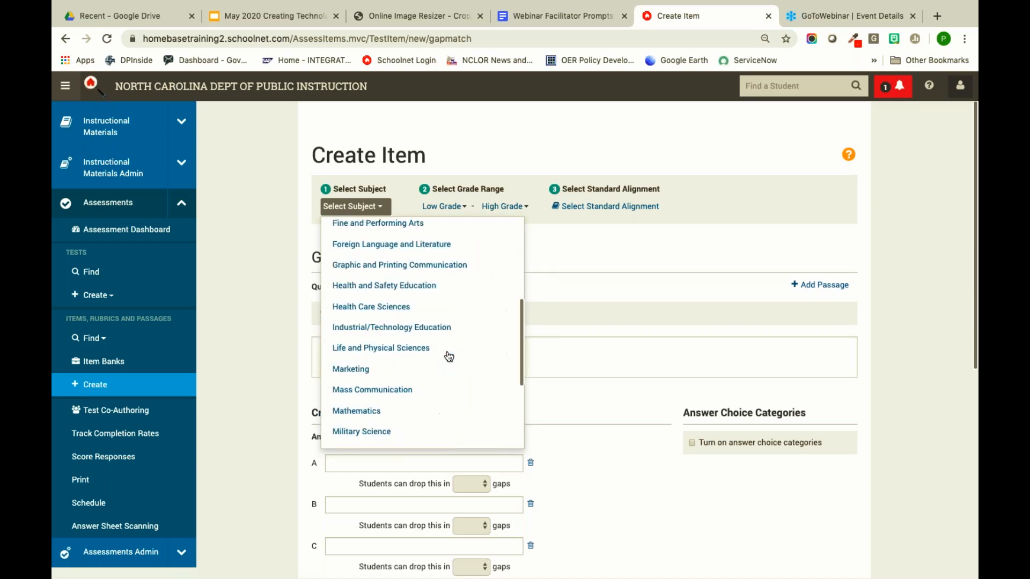
click(423, 336)
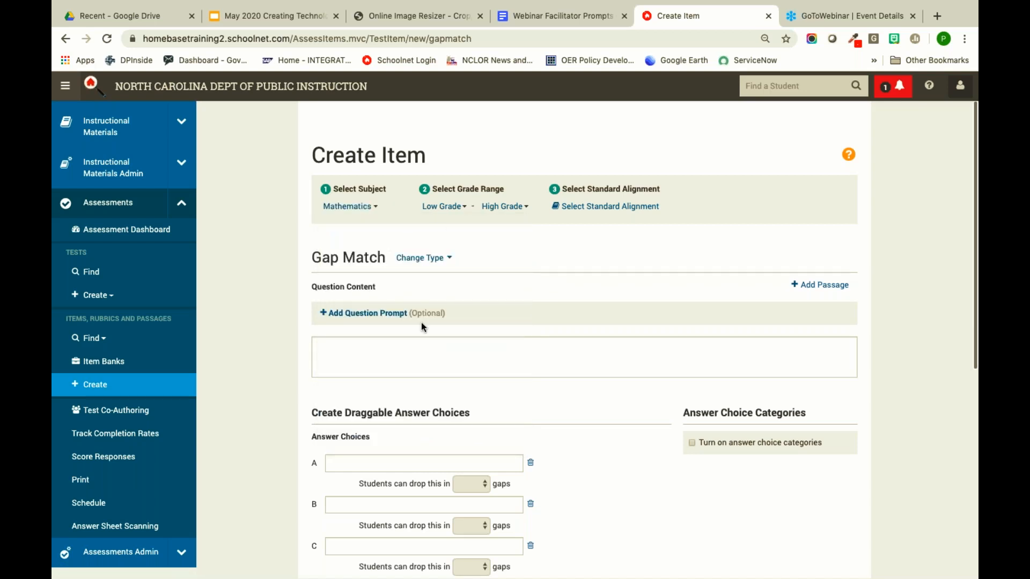
click(455, 204)
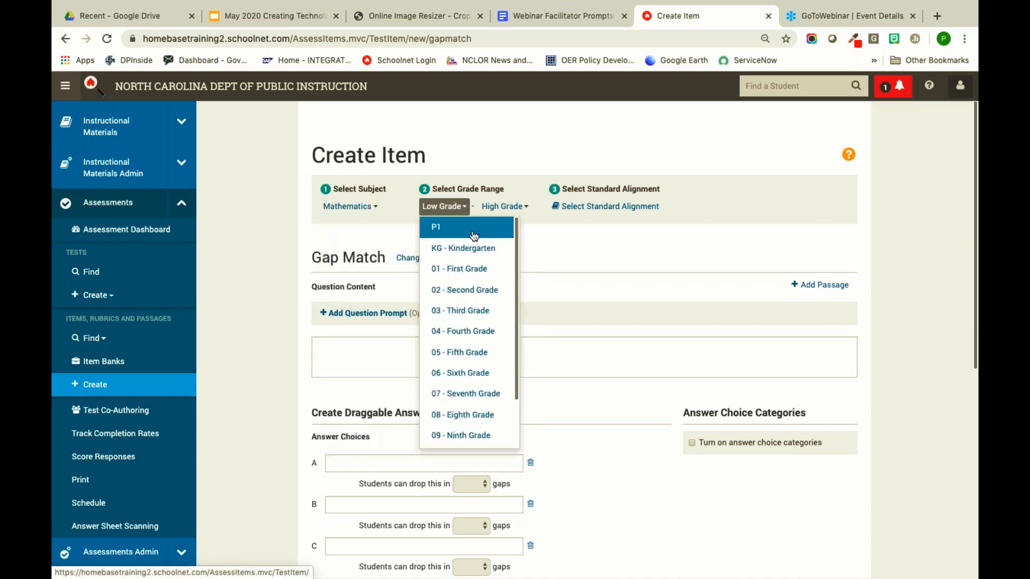
click(484, 331)
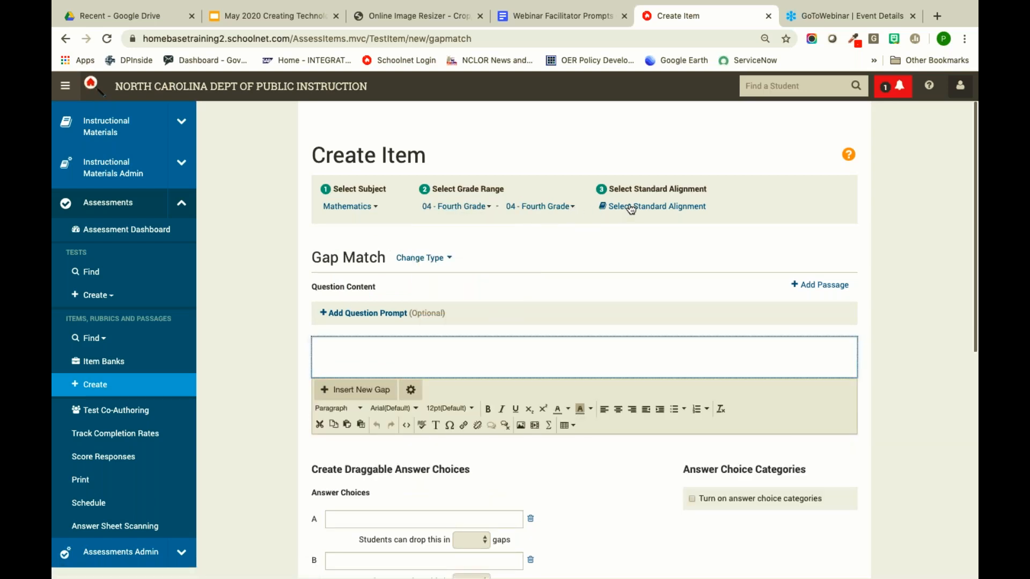
click(632, 209)
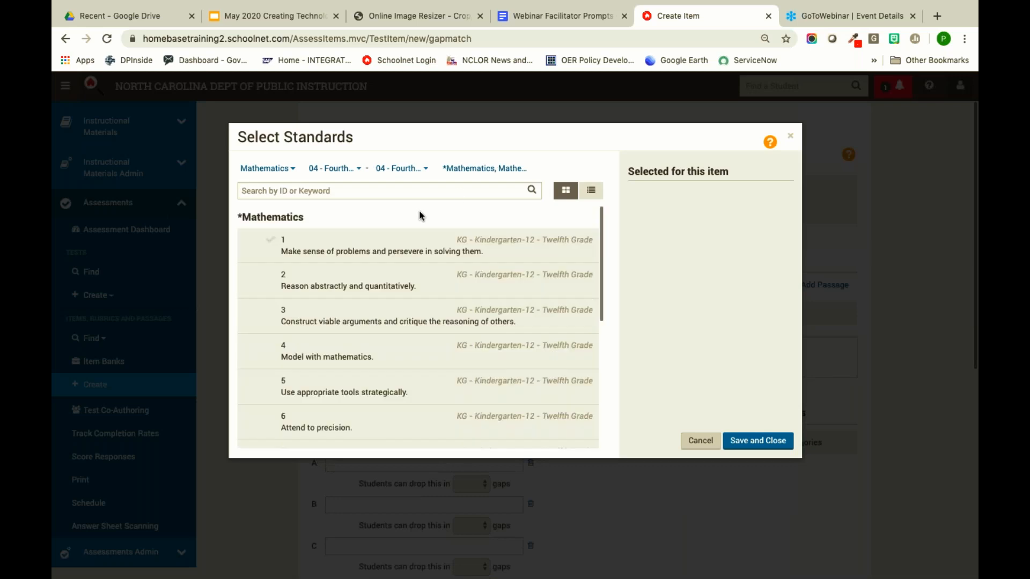
- Expand the NC.4.NF fractions domain and check standard NC.4.NF.4
scroll(404, 335, down, 1)
scroll(403, 335, down, 5)
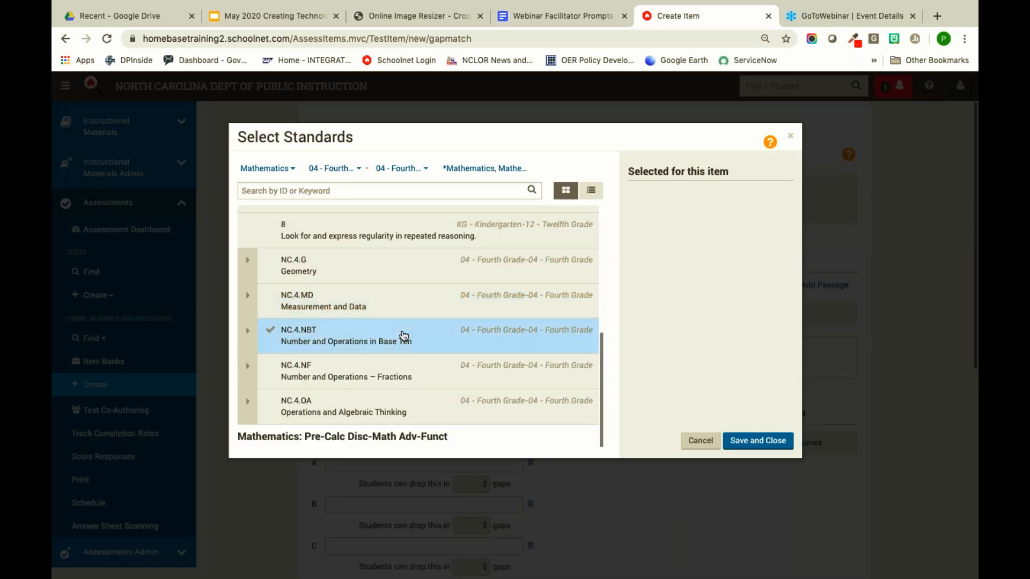
click(244, 370)
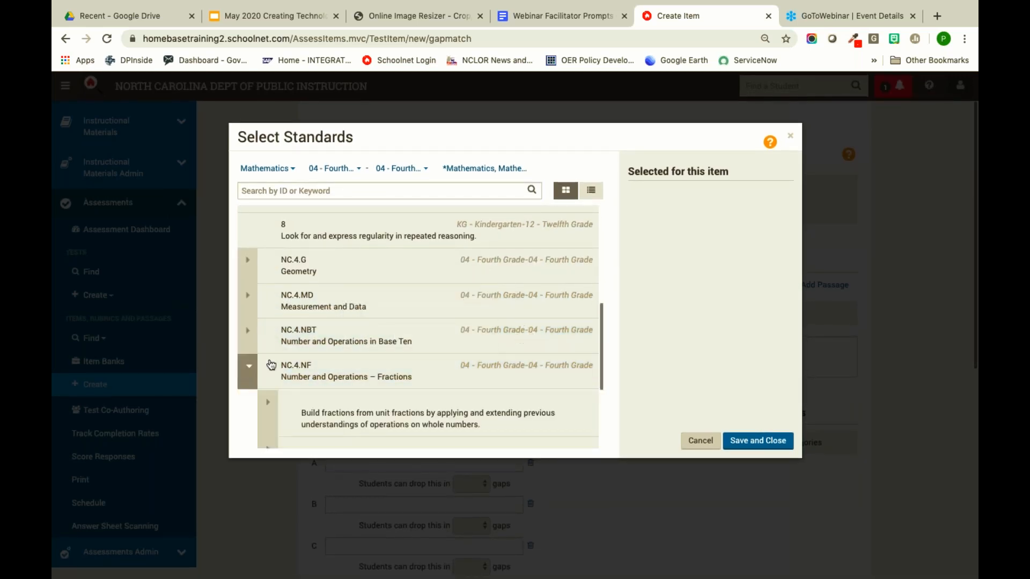
scroll(287, 365, down, 3)
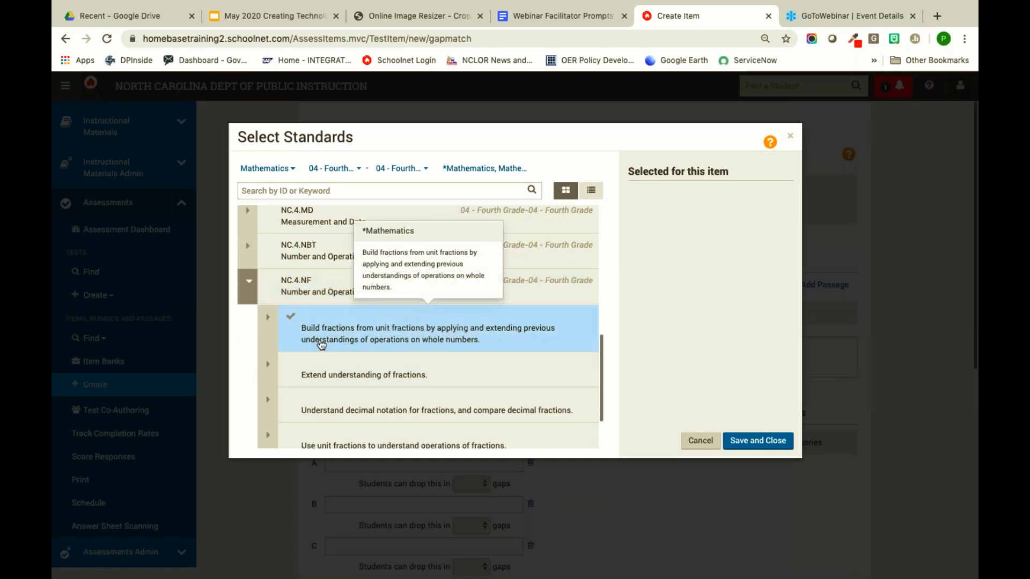
scroll(299, 339, down, 3)
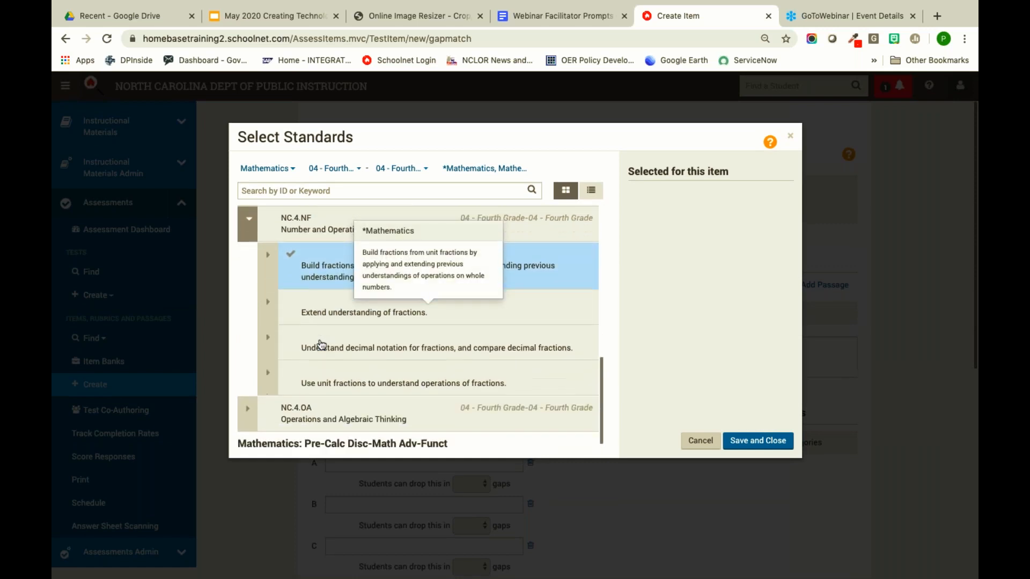
click(268, 367)
click(336, 404)
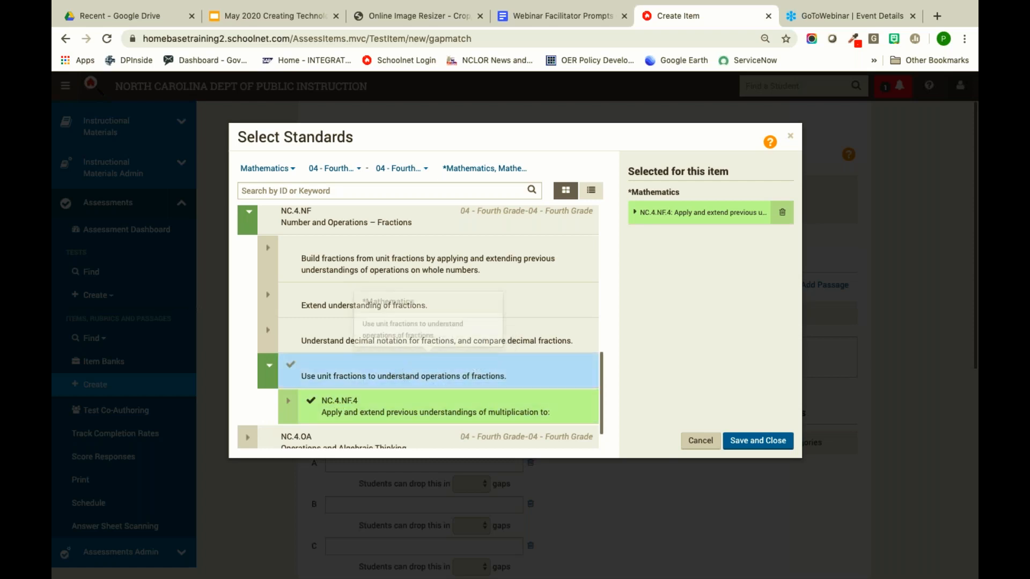
- Check NC.4.NF.7, remove NC.4.NF.4, and save the standard alignment
click(268, 331)
scroll(374, 381, down, 2)
scroll(374, 380, down, 1)
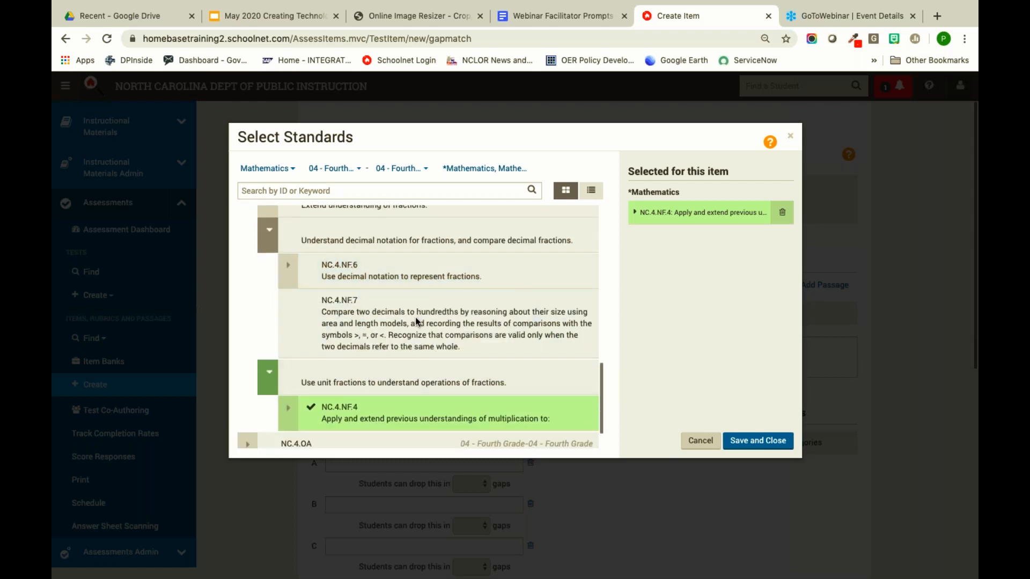
click(387, 360)
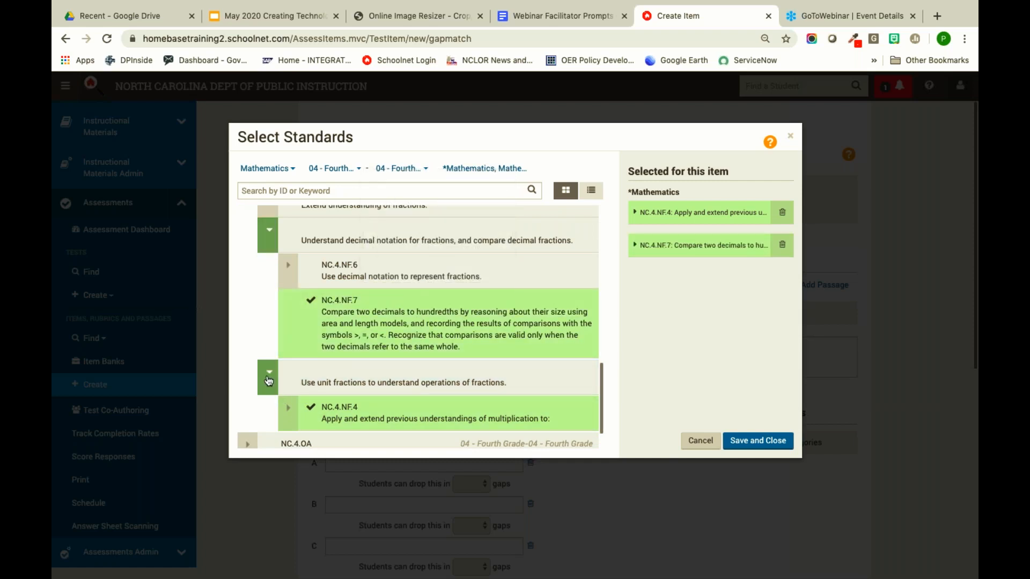
click(269, 380)
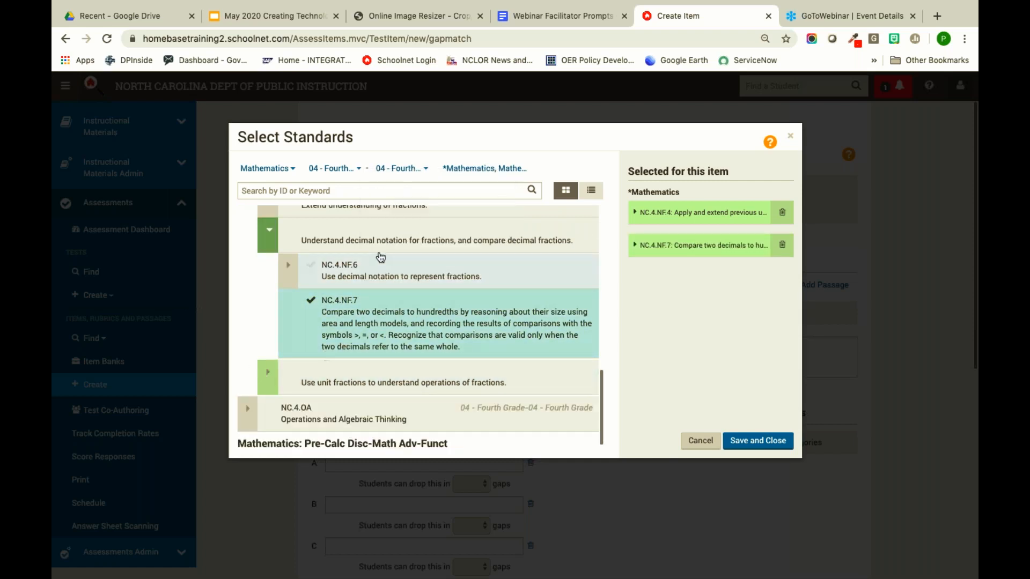
click(781, 211)
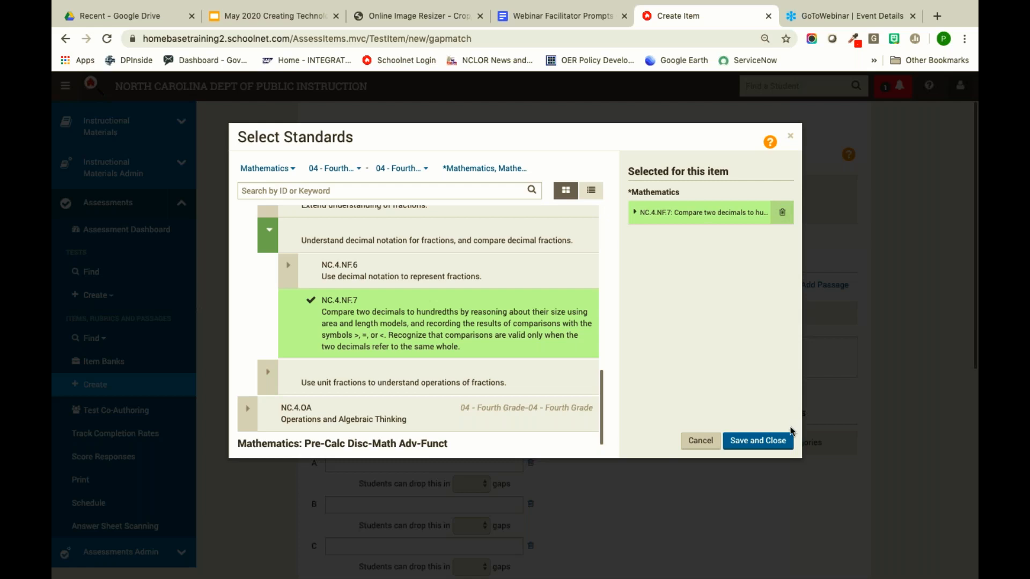
click(758, 440)
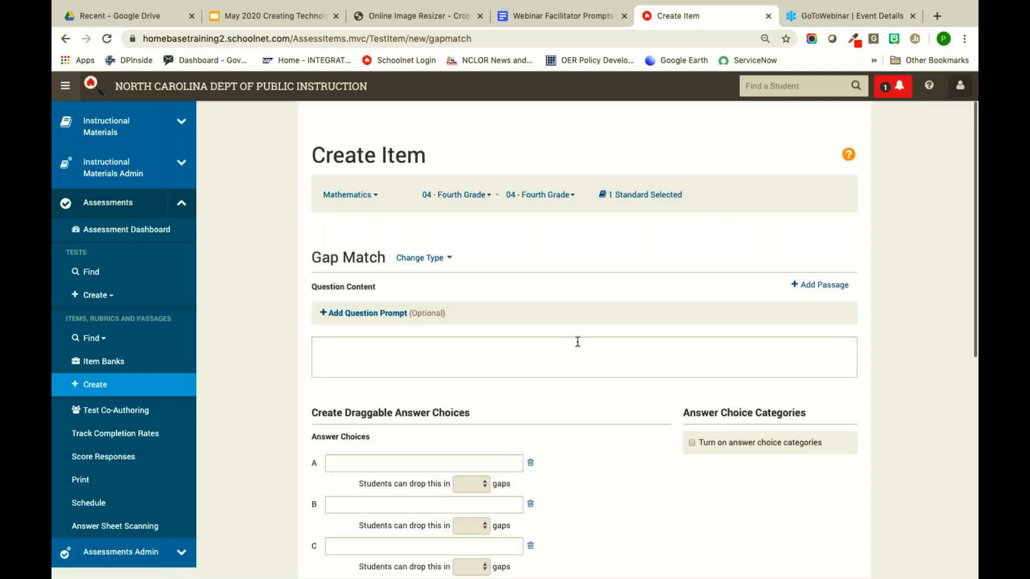
click(475, 357)
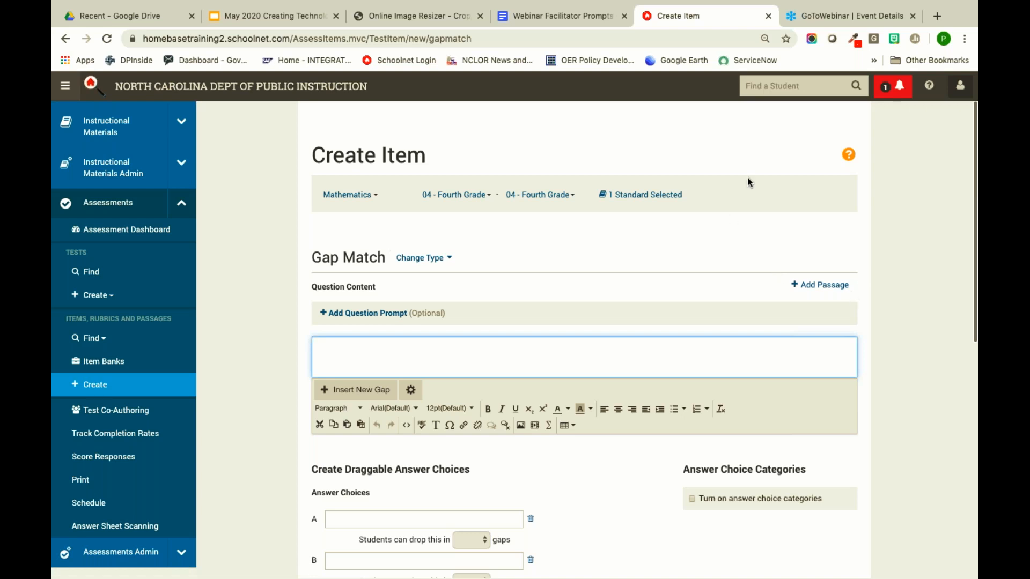
click(802, 288)
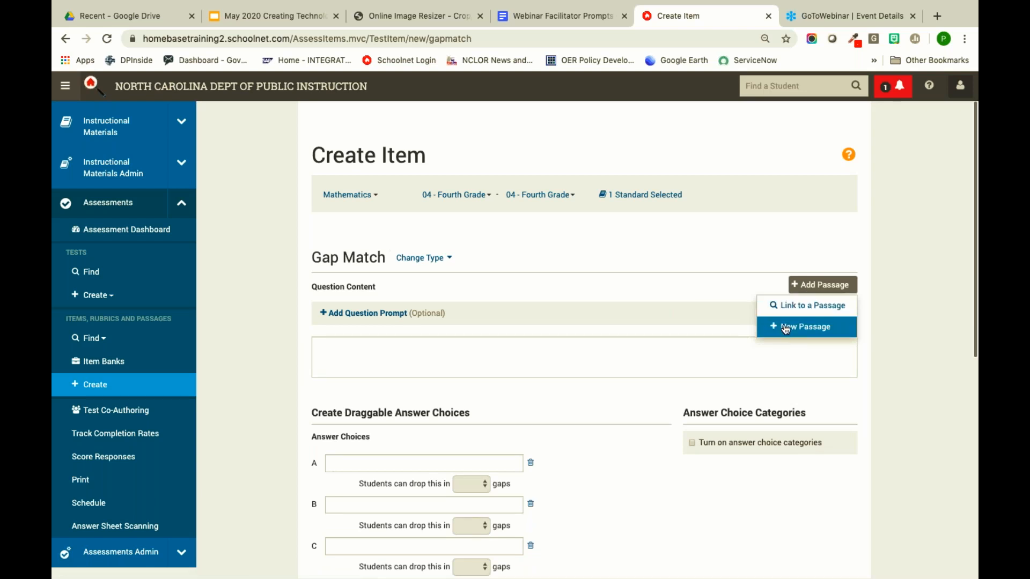
click(707, 281)
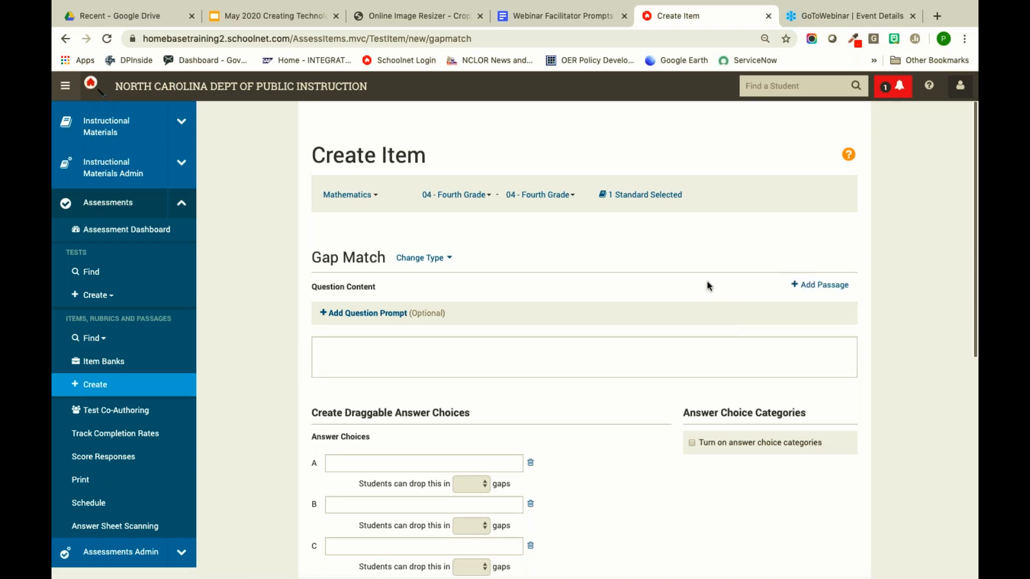
click(514, 351)
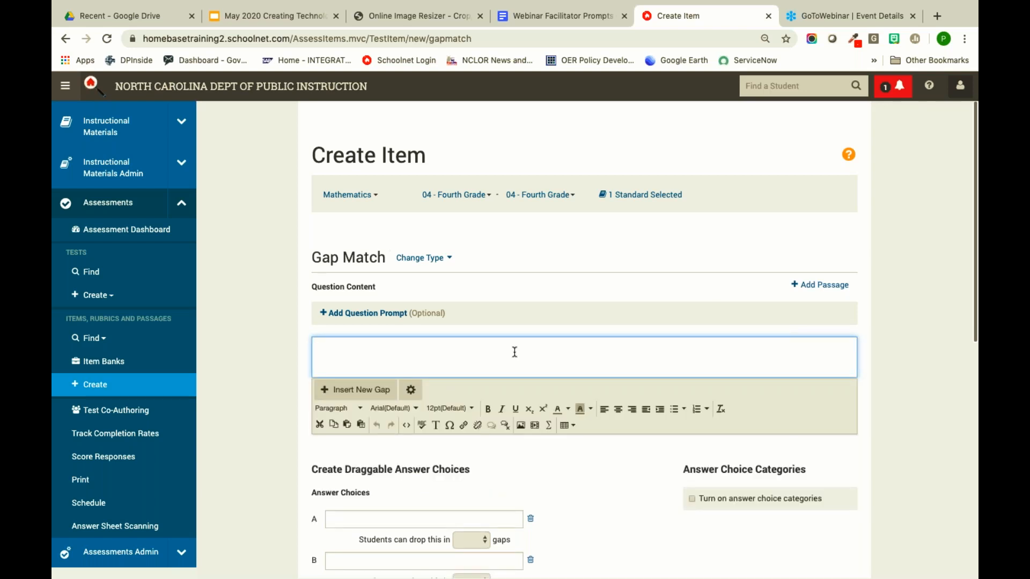
mouse_move(645, 198)
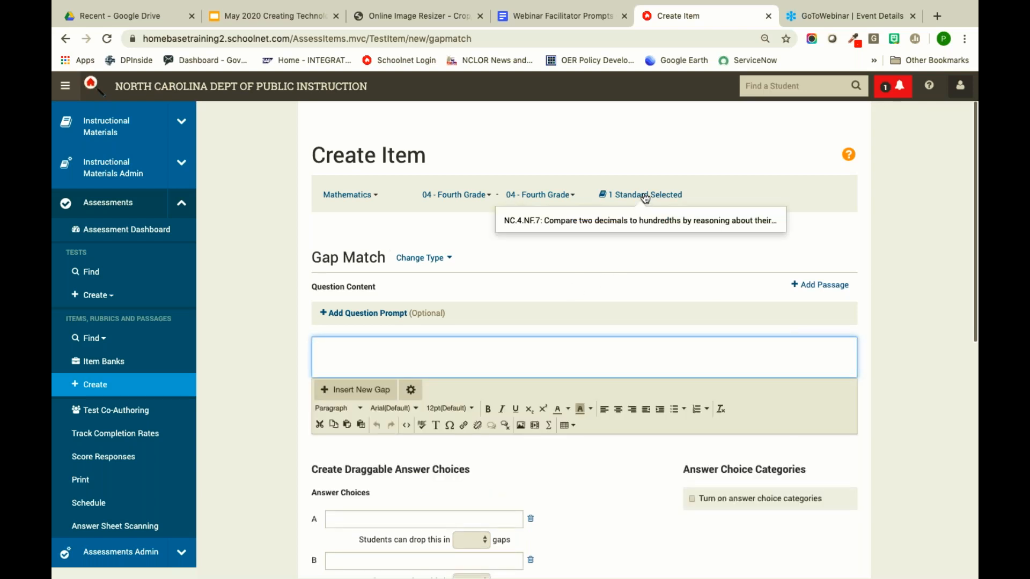
click(646, 197)
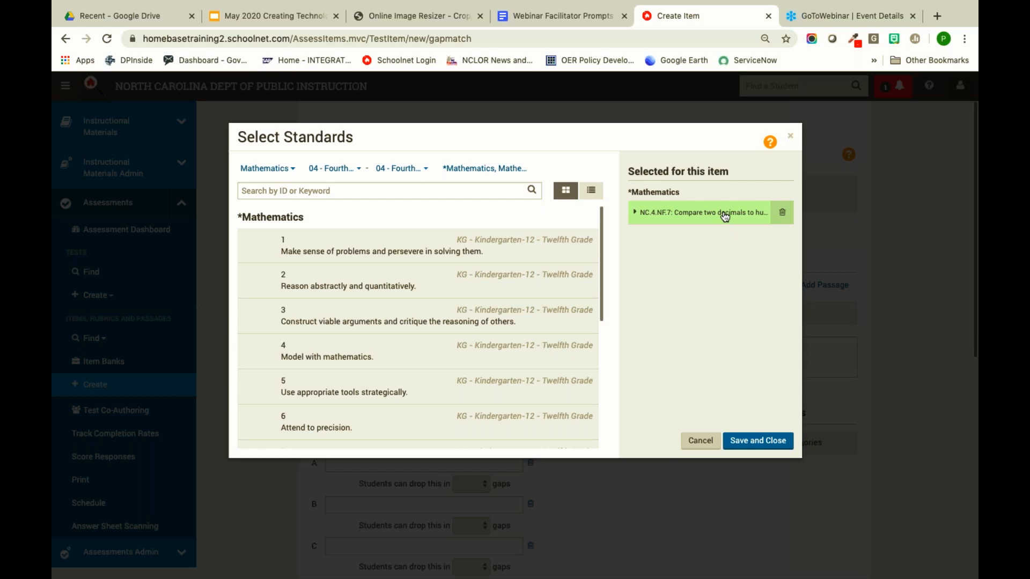
scroll(515, 354, down, 5)
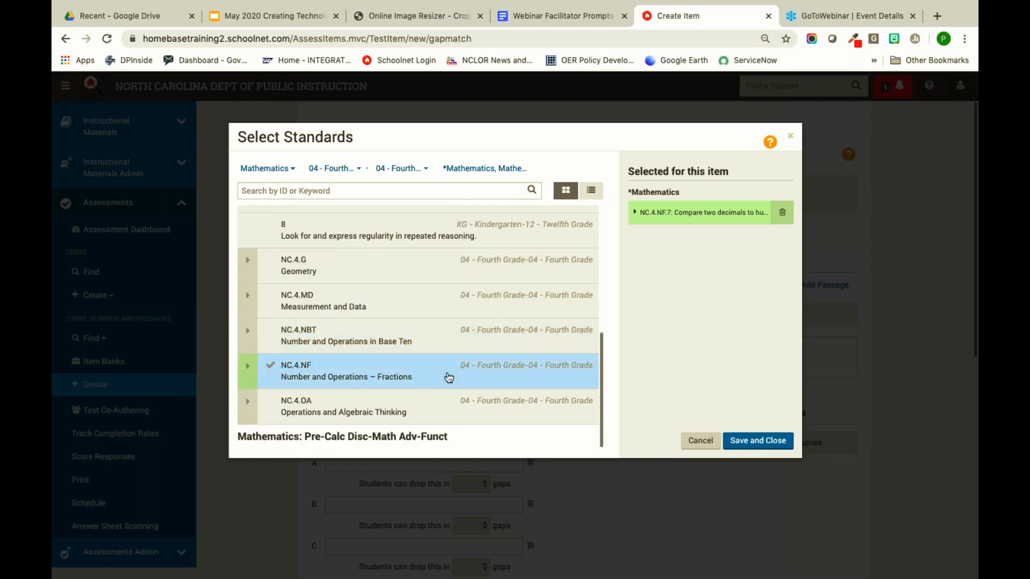
click(249, 367)
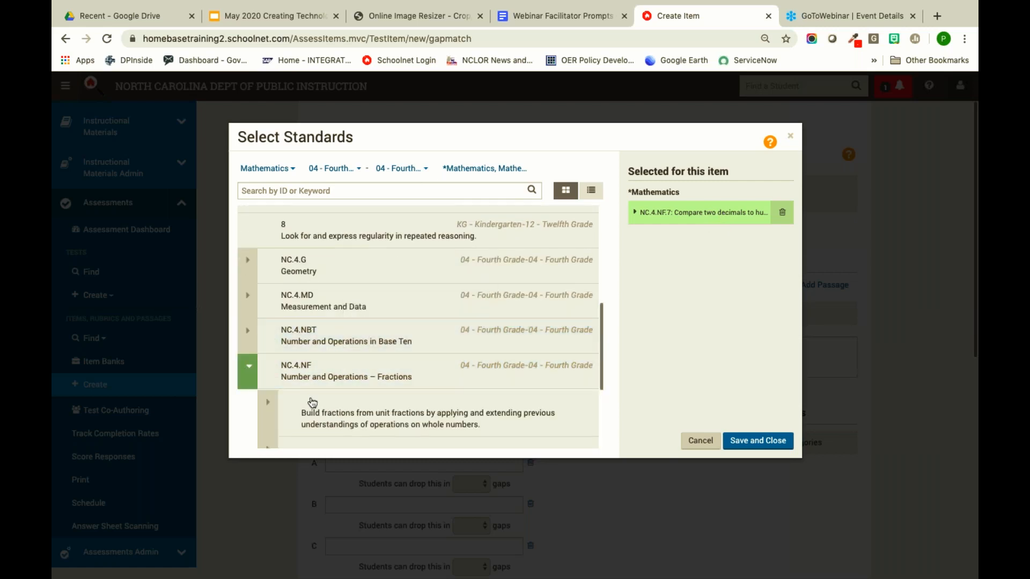
scroll(343, 370, down, 2)
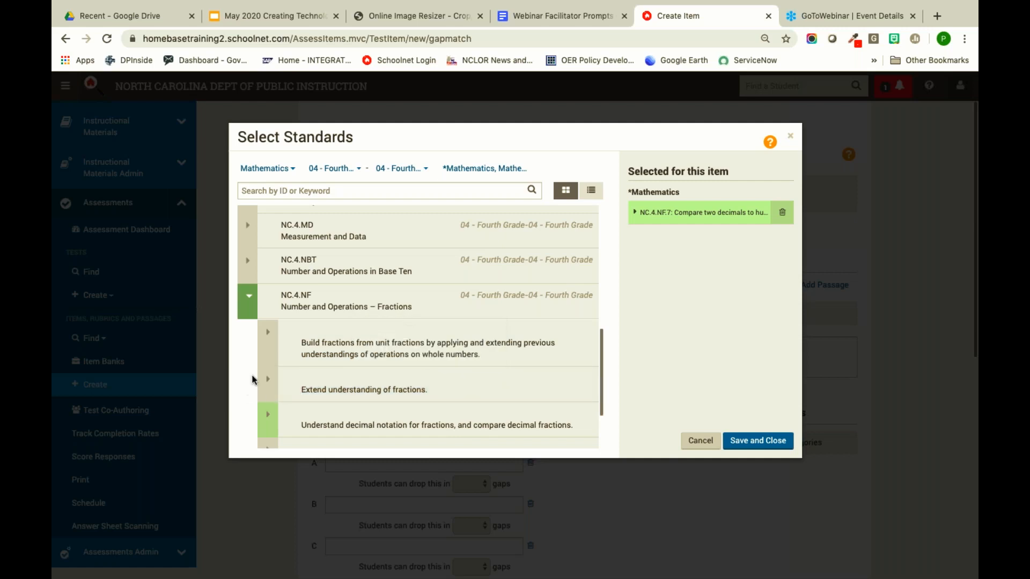
scroll(268, 339, down, 2)
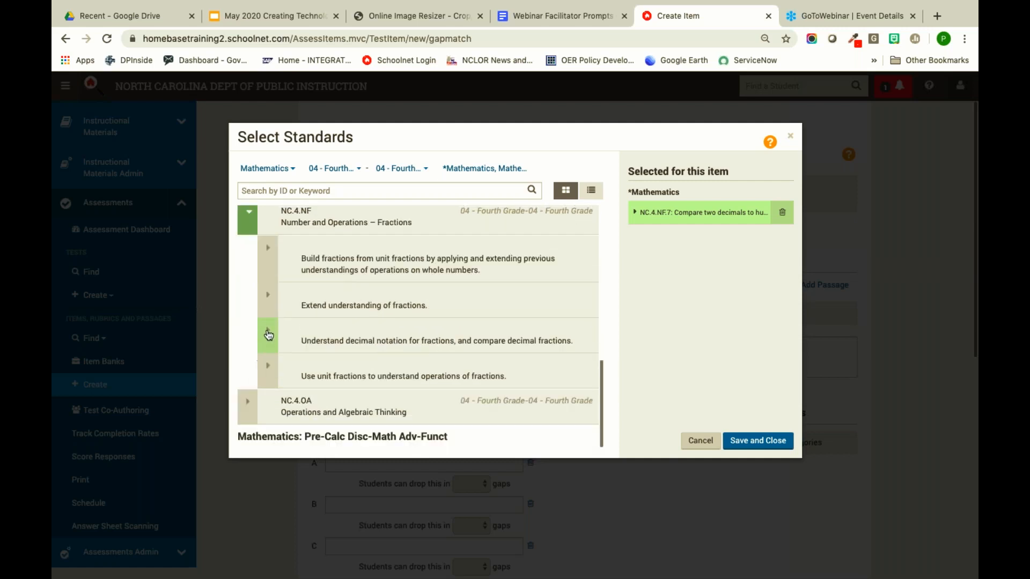
click(268, 336)
scroll(360, 338, down, 2)
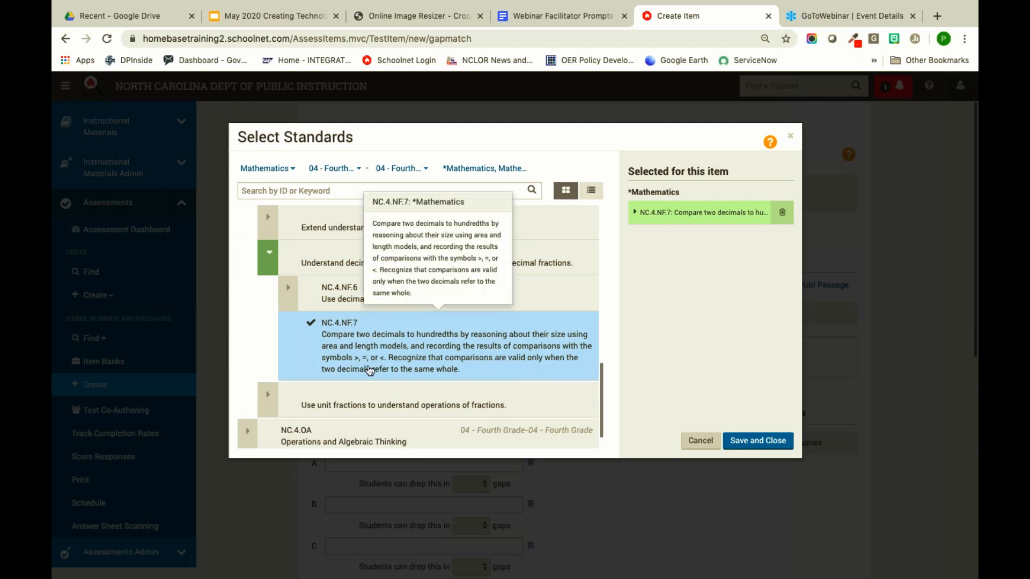
click(768, 442)
- Write the first comparison .25 _ .50, entering .25 as an equation and adding a gap
scroll(464, 424, down, 1)
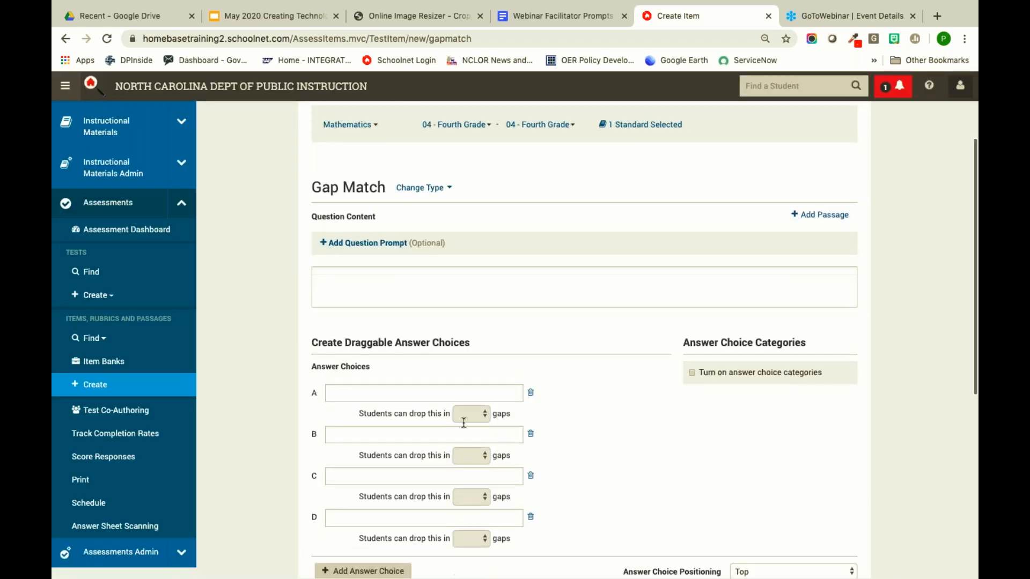
click(403, 285)
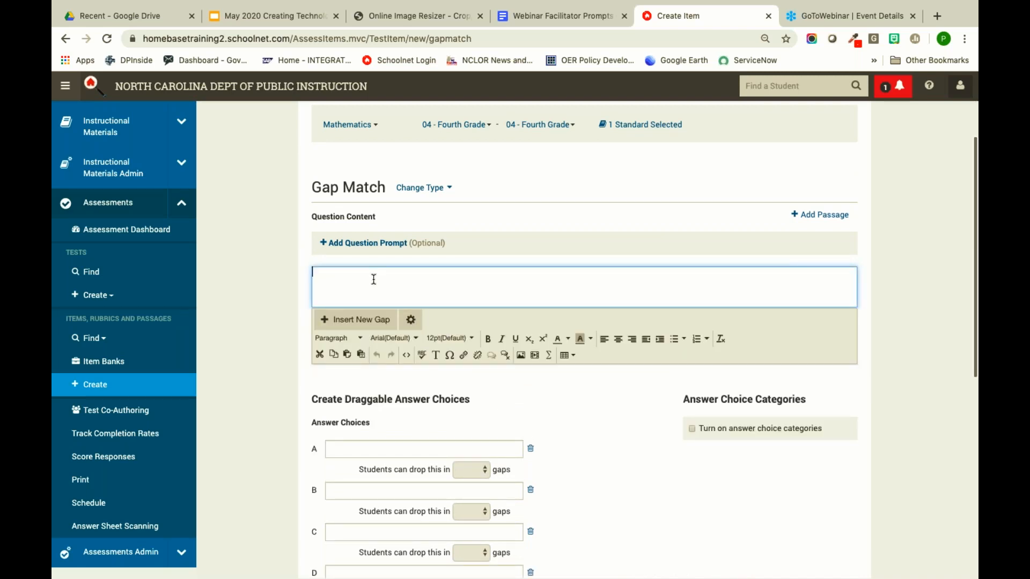
click(549, 360)
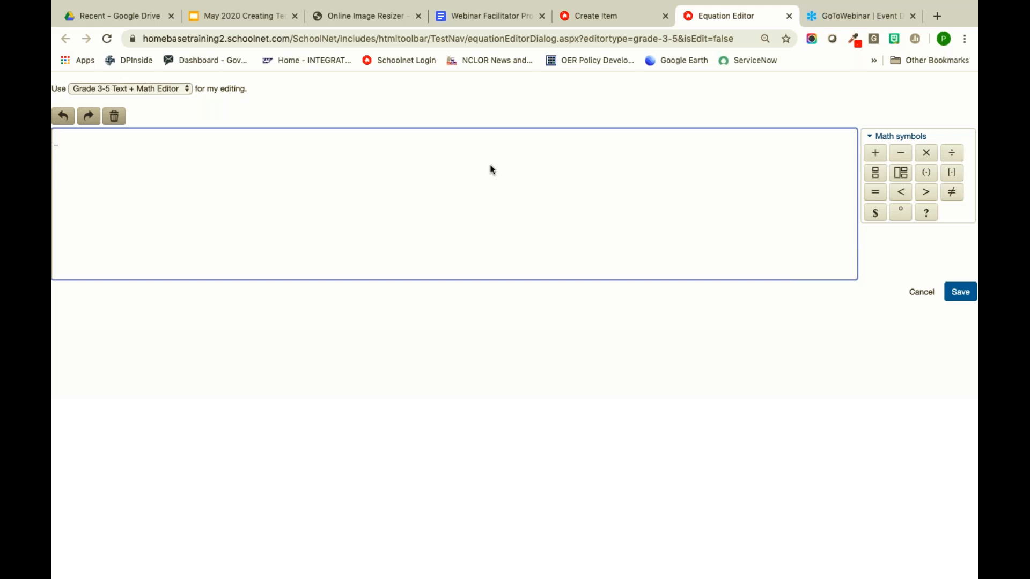
text(25)
click(958, 293)
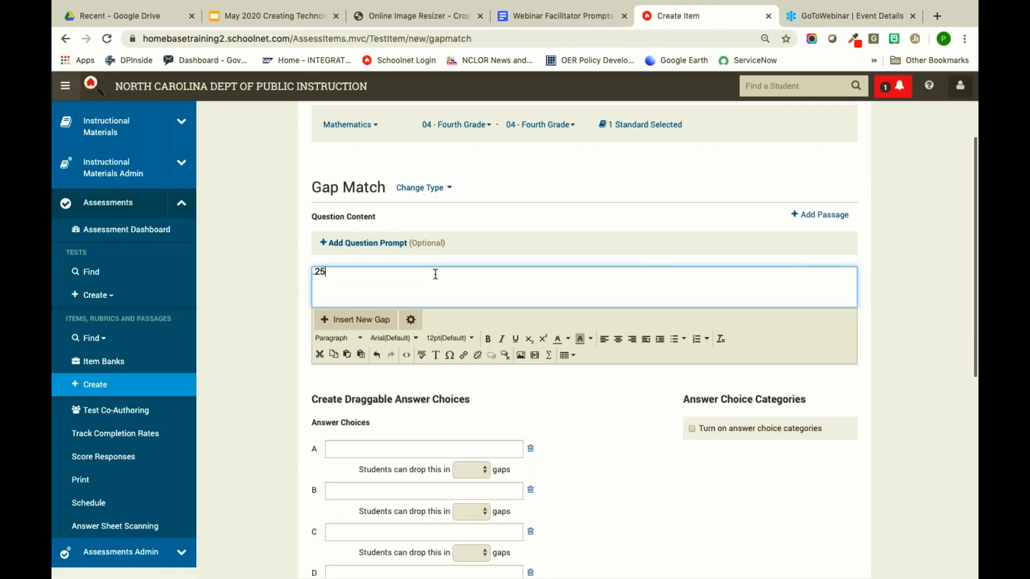
click(358, 320)
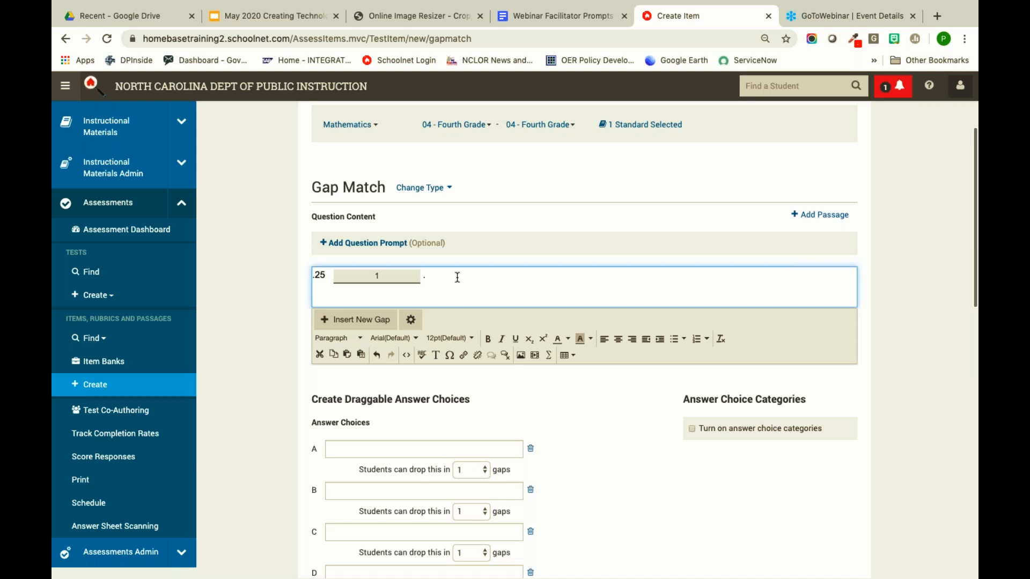
text(.50)
key(Return)
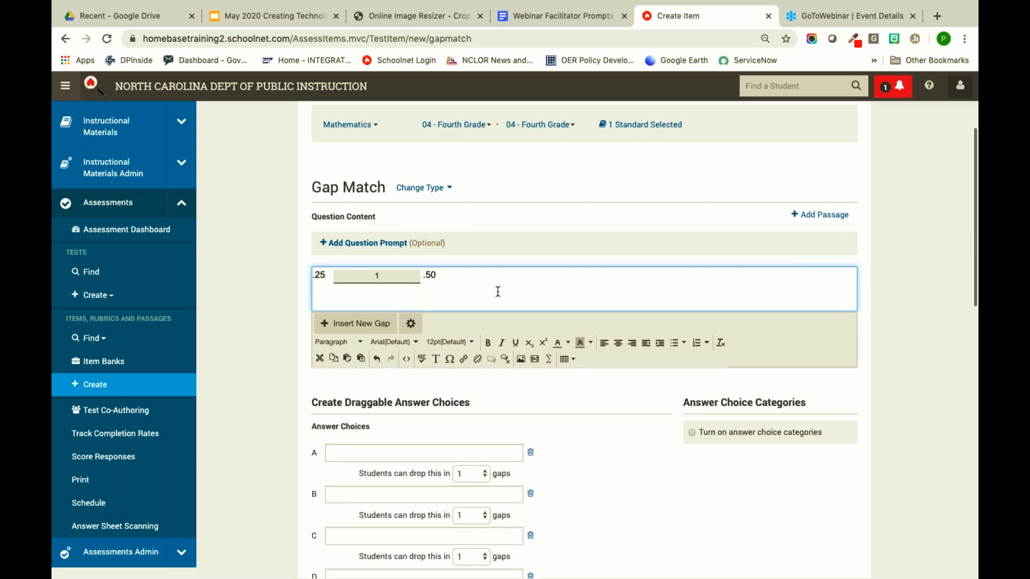
- Add the lines .35 _ .25 and .75 followed by a third gap
text(.35)
click(356, 323)
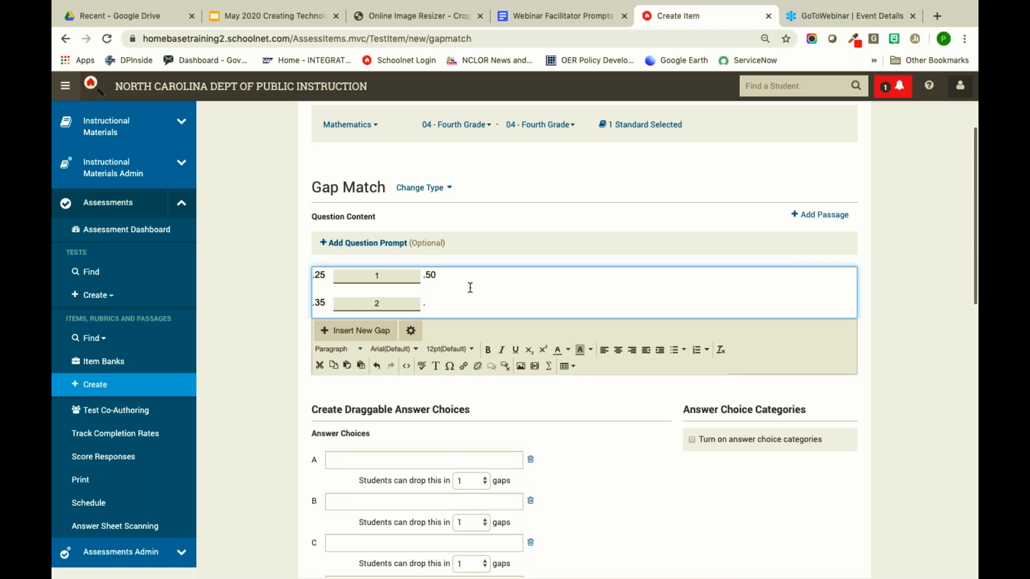
text(.25)
key(Return)
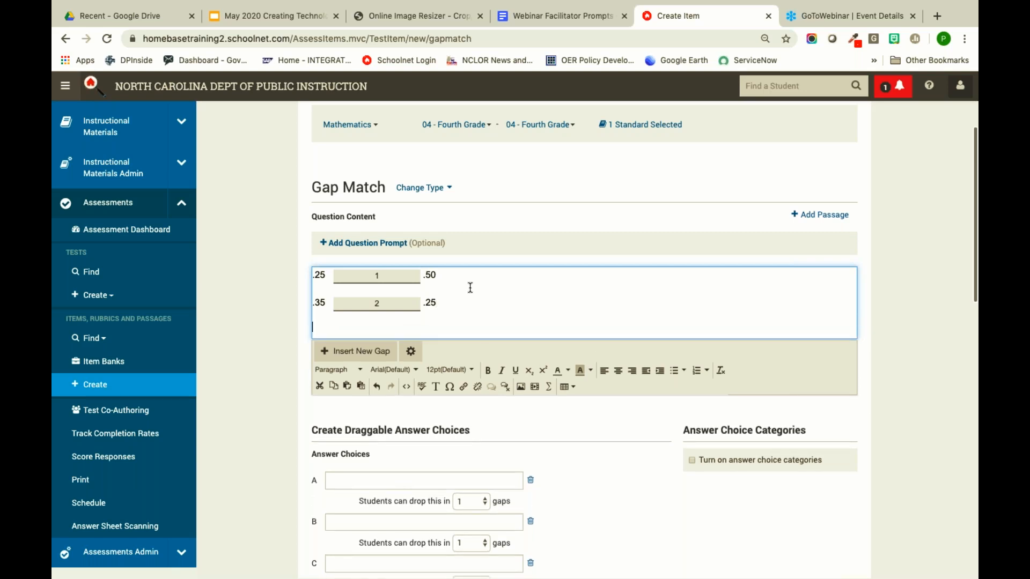
text(.75)
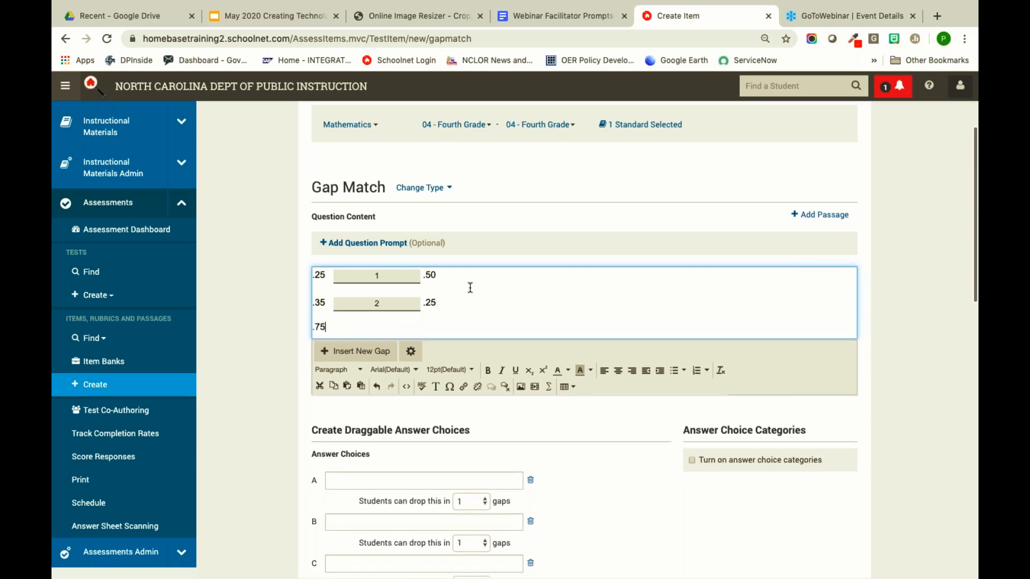
click(362, 352)
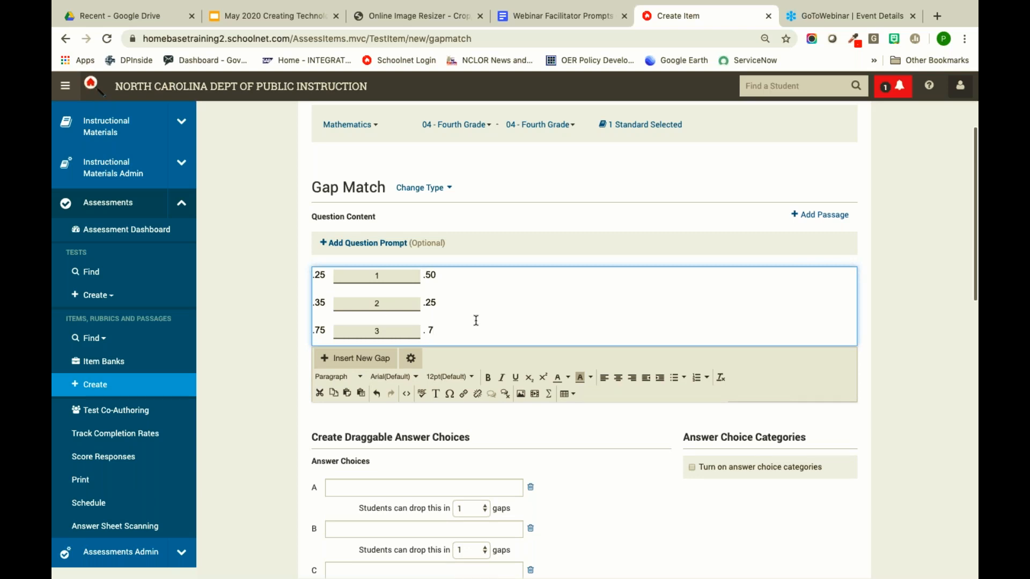
scroll(261, 358, down, 2)
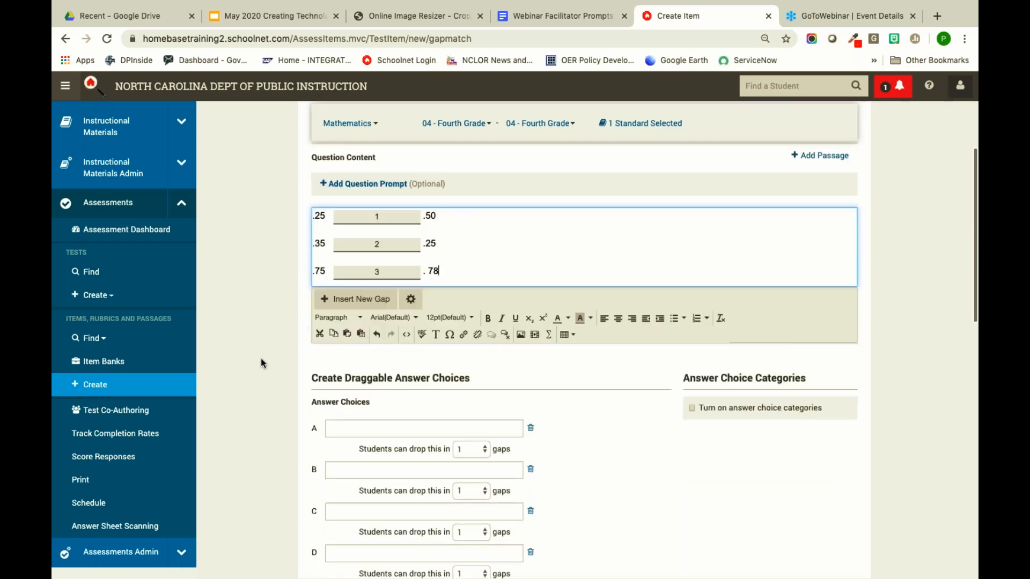
- Fill answer choices A–C with <, > and =, and delete choice D
click(366, 369)
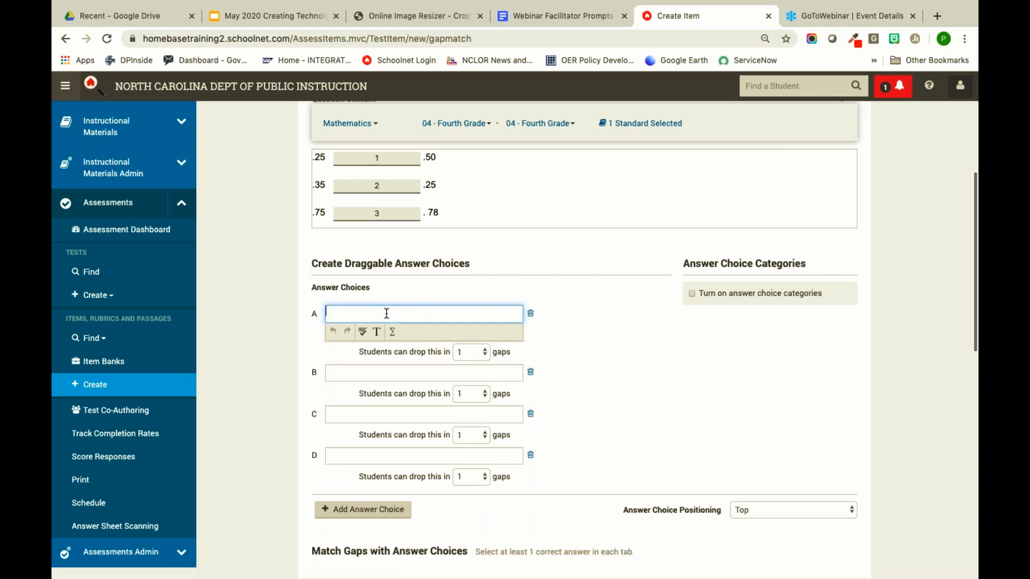
text(<)
click(387, 374)
text(>)
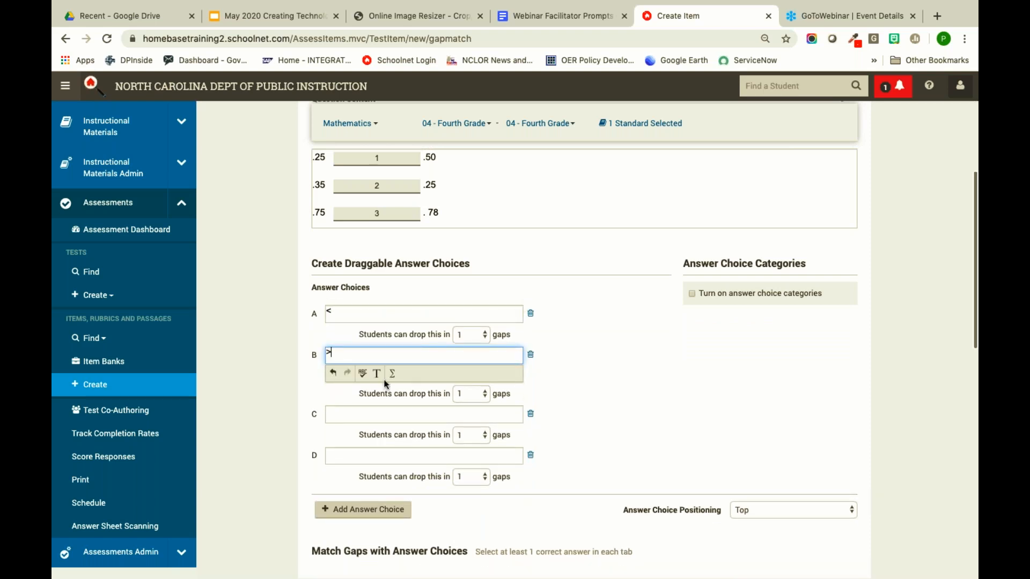
click(387, 414)
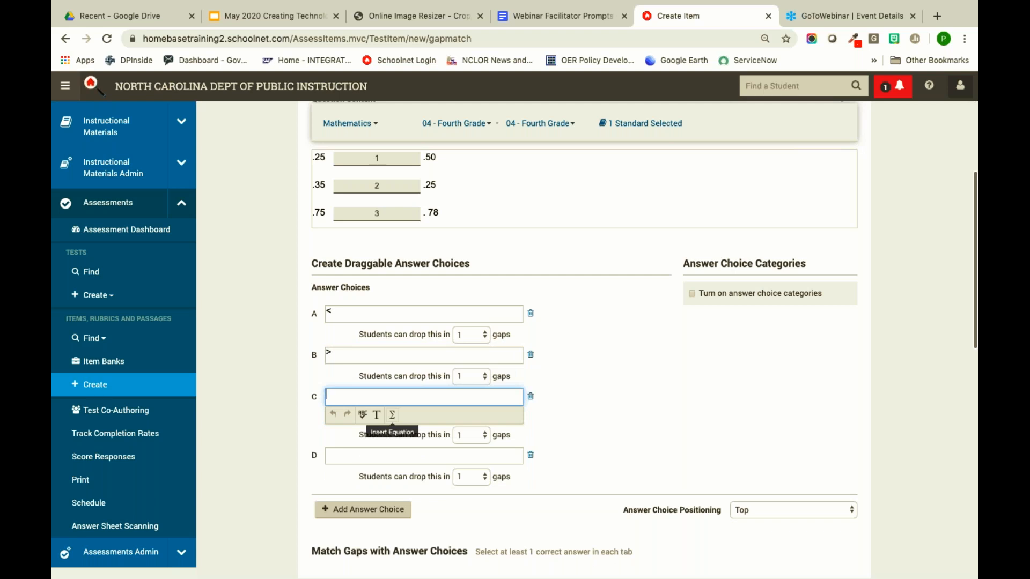
text(+)
click(531, 457)
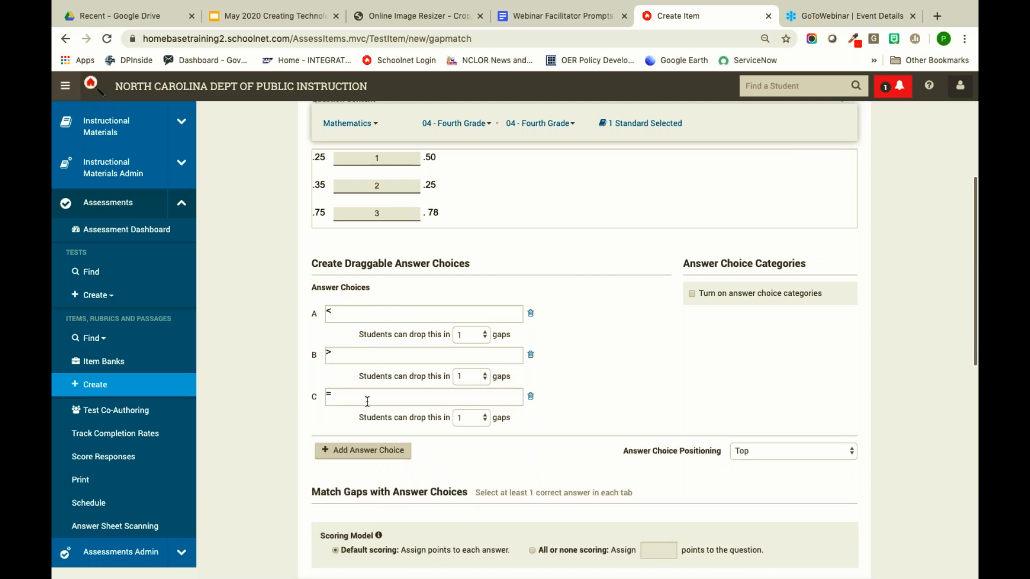
- Let choices A, B and C each be dropped in 3 gaps
click(468, 334)
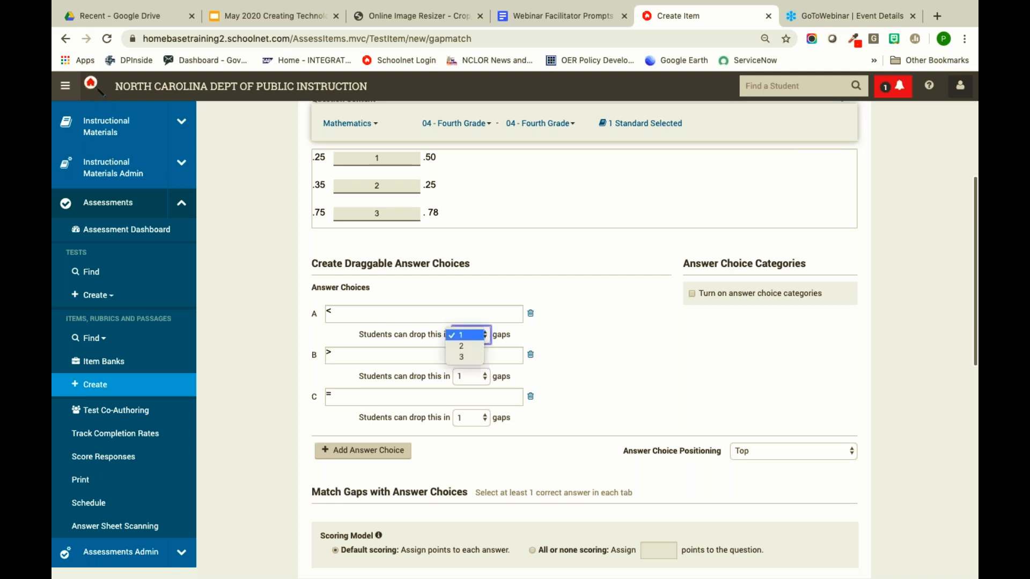
click(467, 357)
click(467, 378)
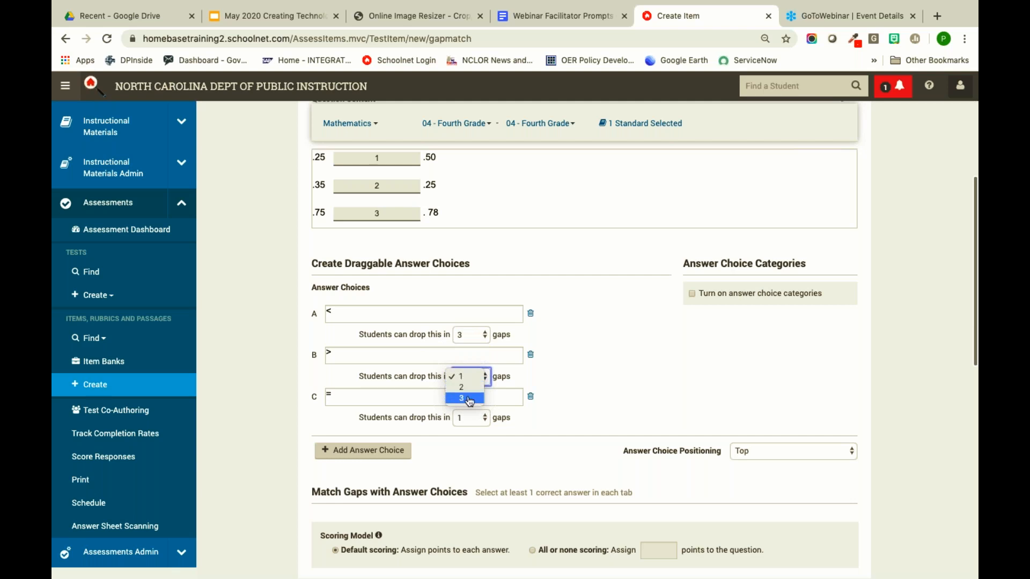
click(465, 398)
click(470, 419)
click(474, 441)
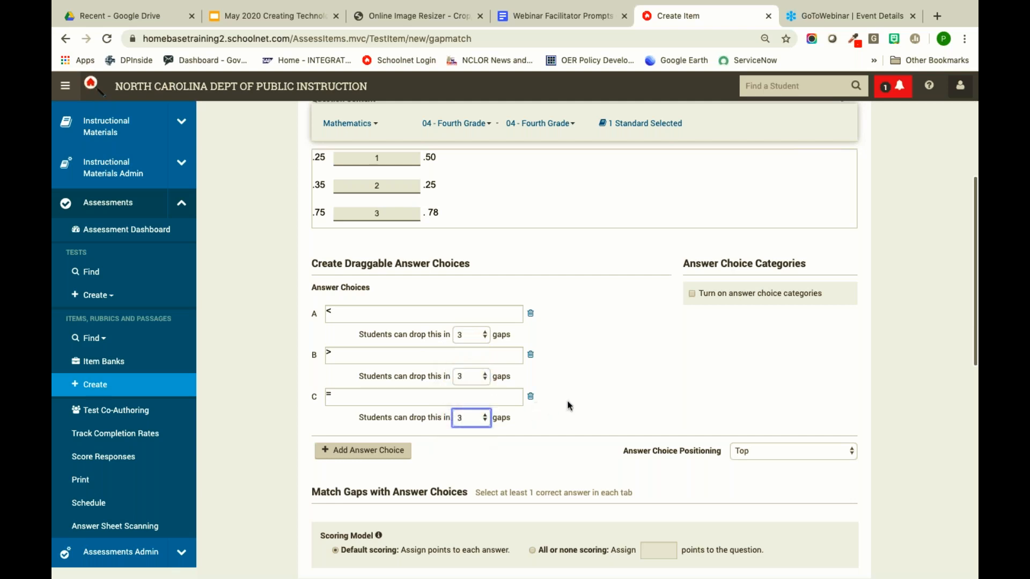
scroll(580, 352, up, 1)
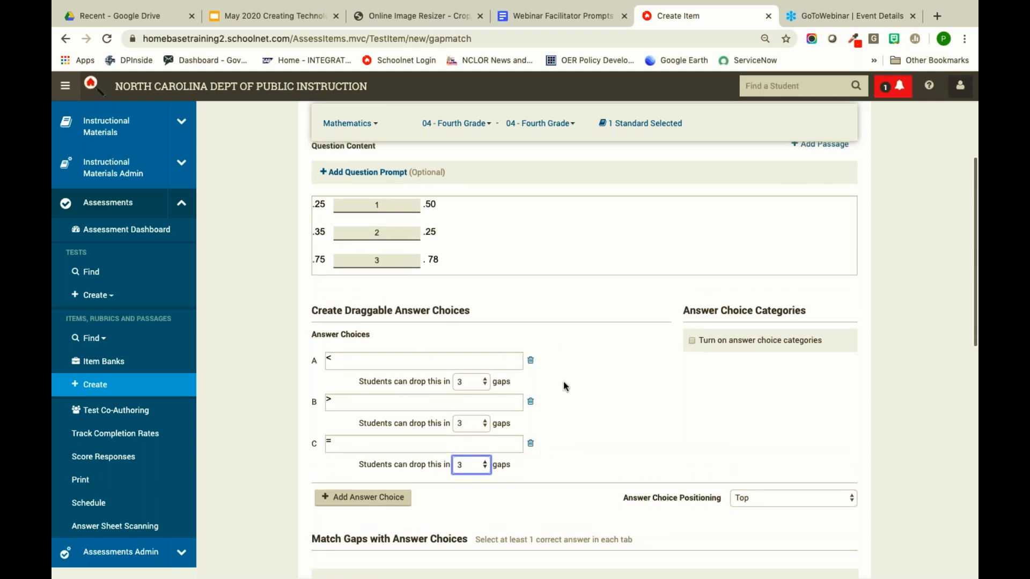
scroll(601, 378, down, 2)
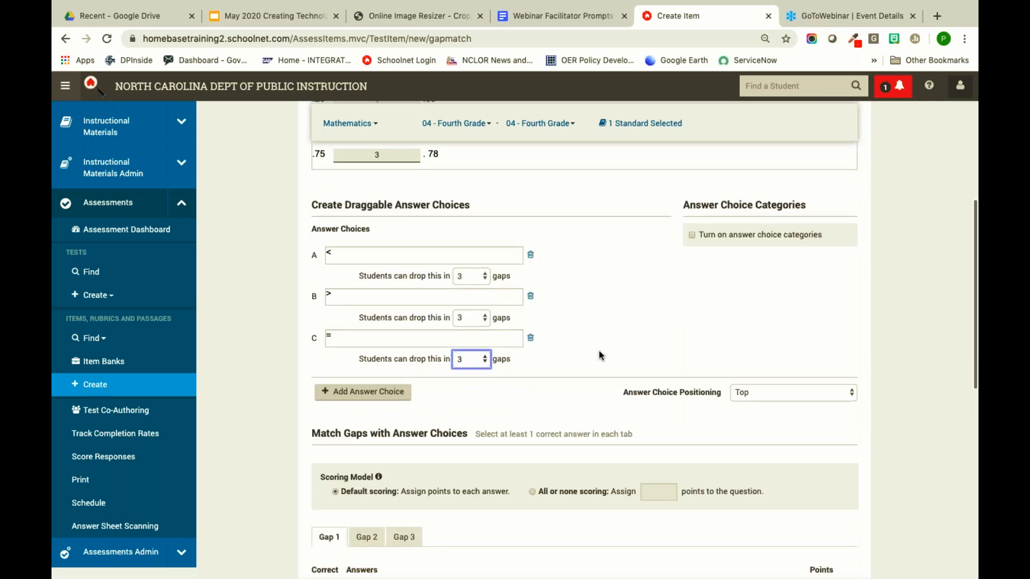
scroll(601, 355, up, 3)
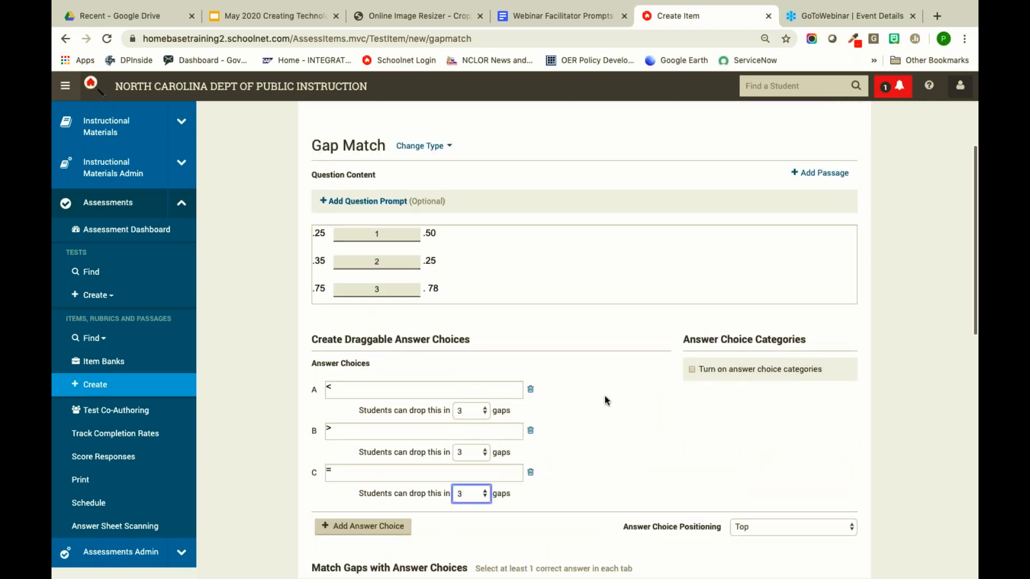
scroll(604, 396, down, 7)
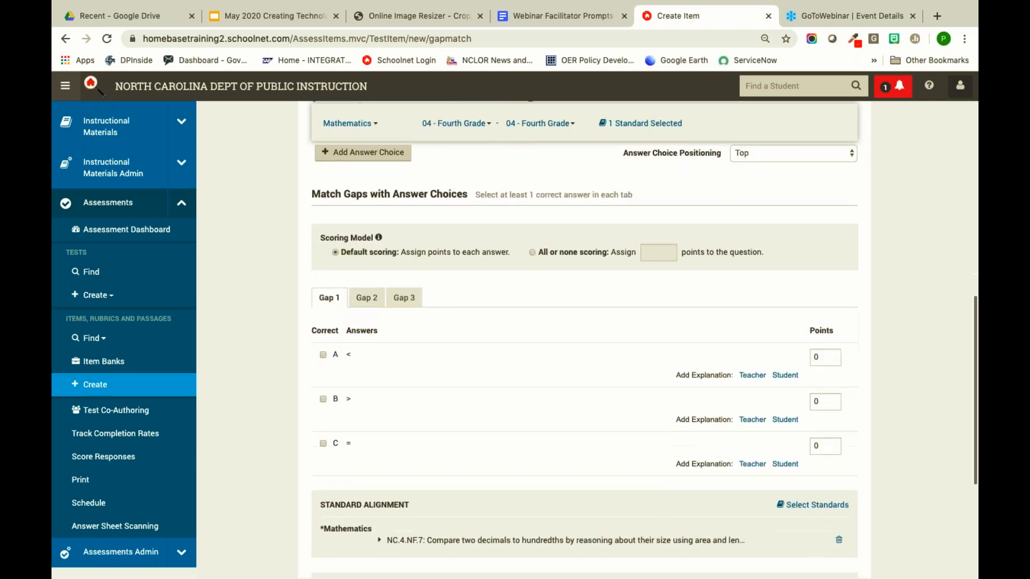
scroll(524, 298, down, 1)
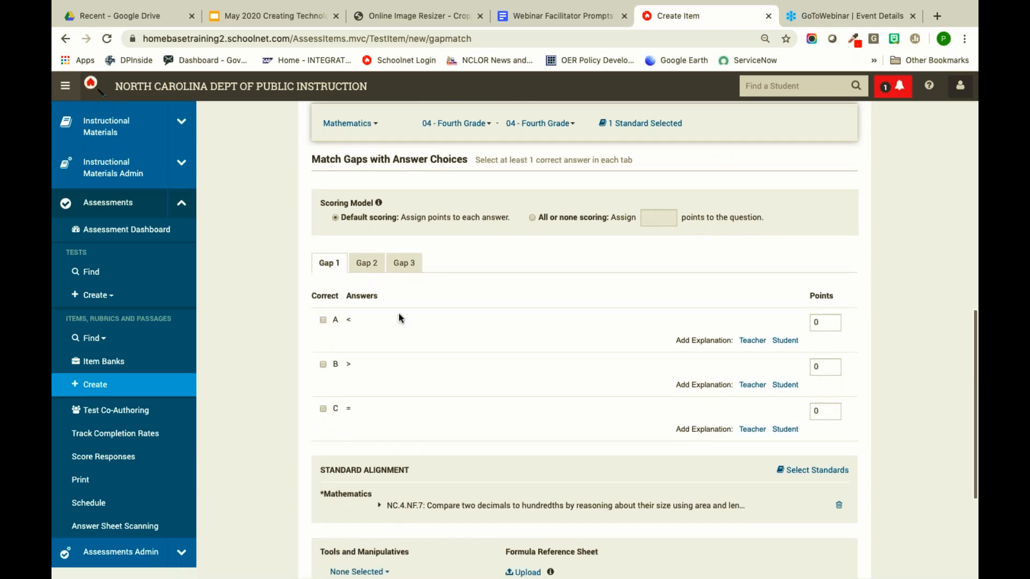
scroll(398, 319, up, 7)
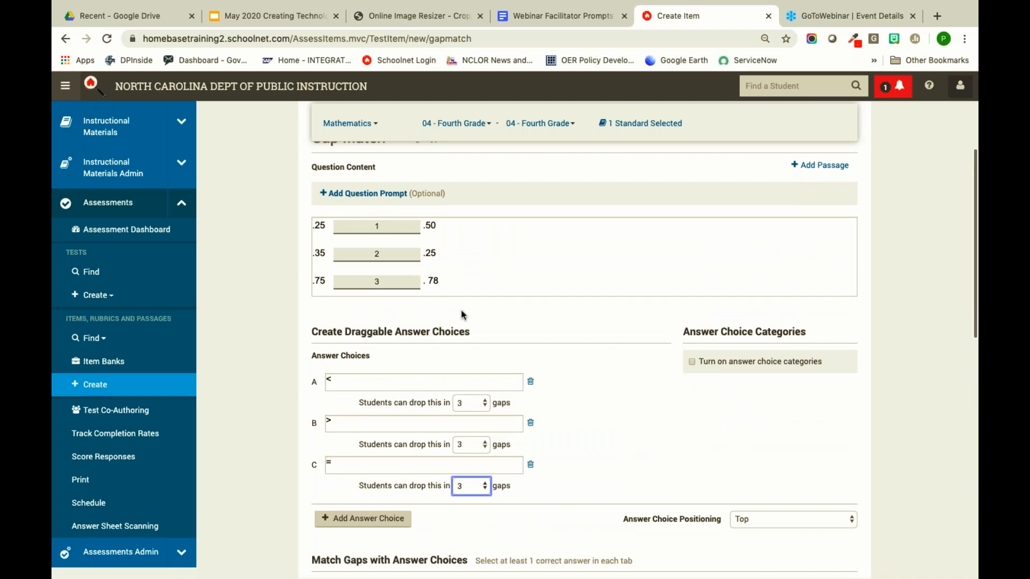
scroll(462, 315, down, 8)
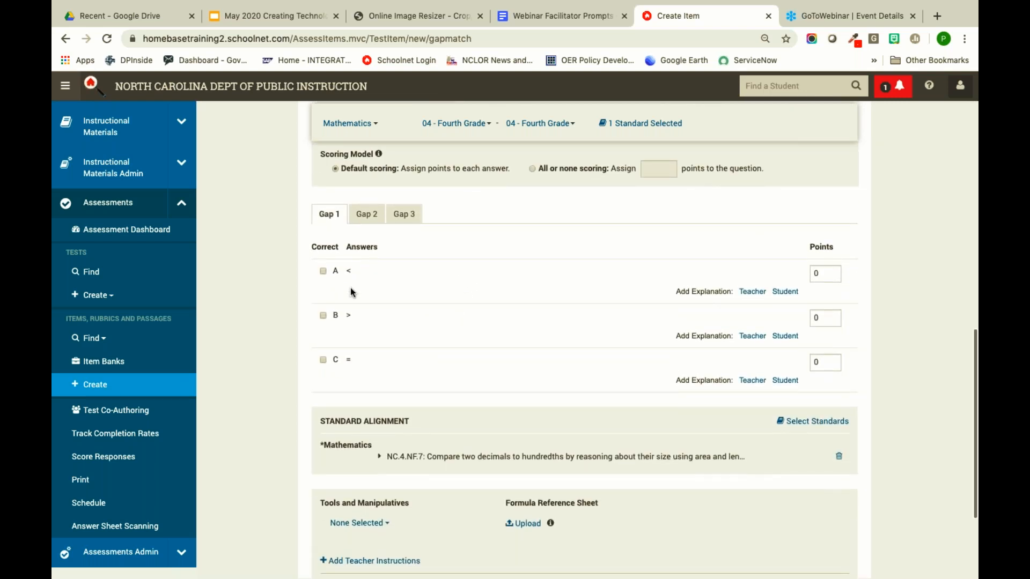
- Adjust gap 1's correct answers, then mark > as the correct answer for gap 2
click(323, 272)
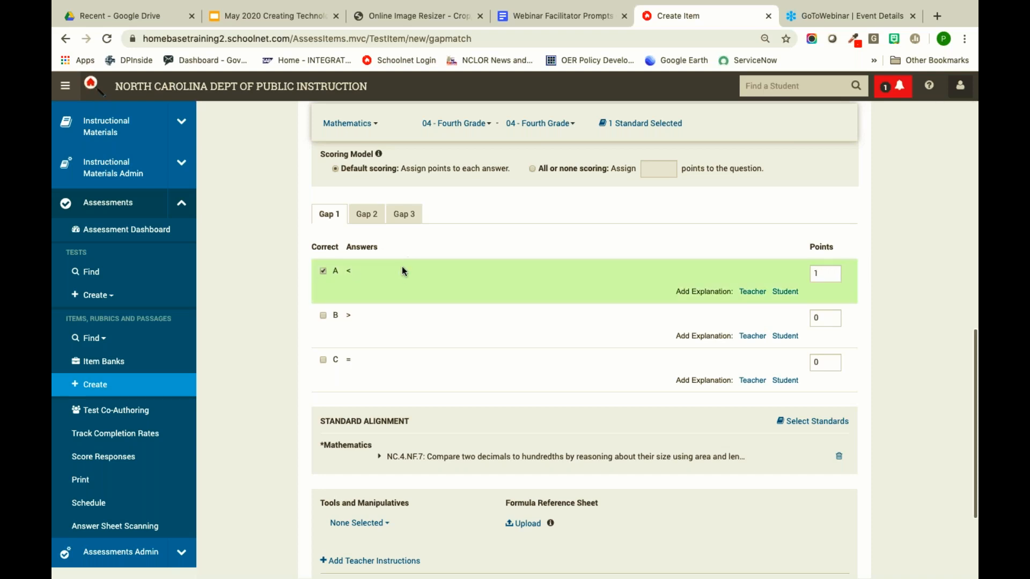
click(323, 316)
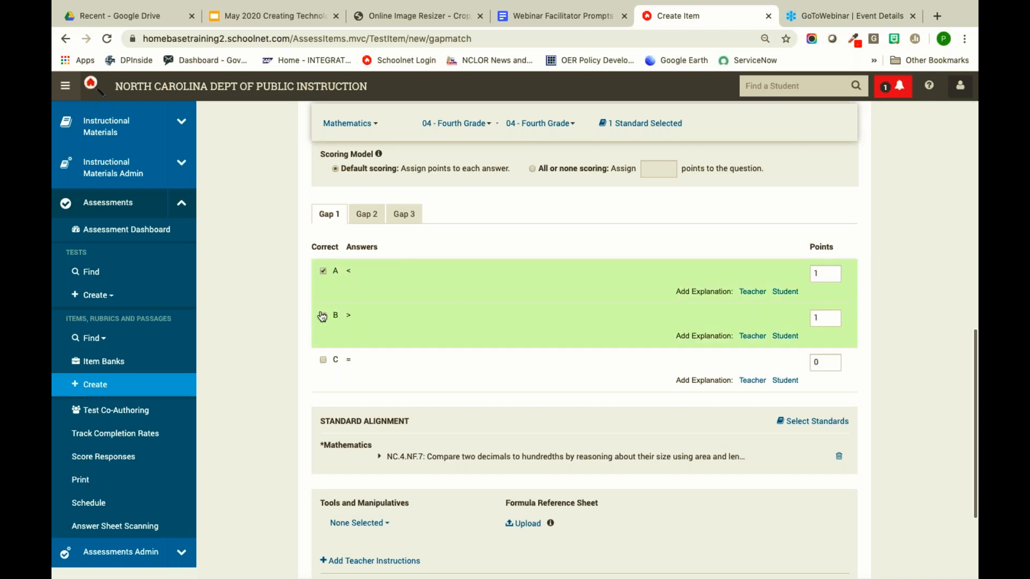
scroll(431, 272, up, 10)
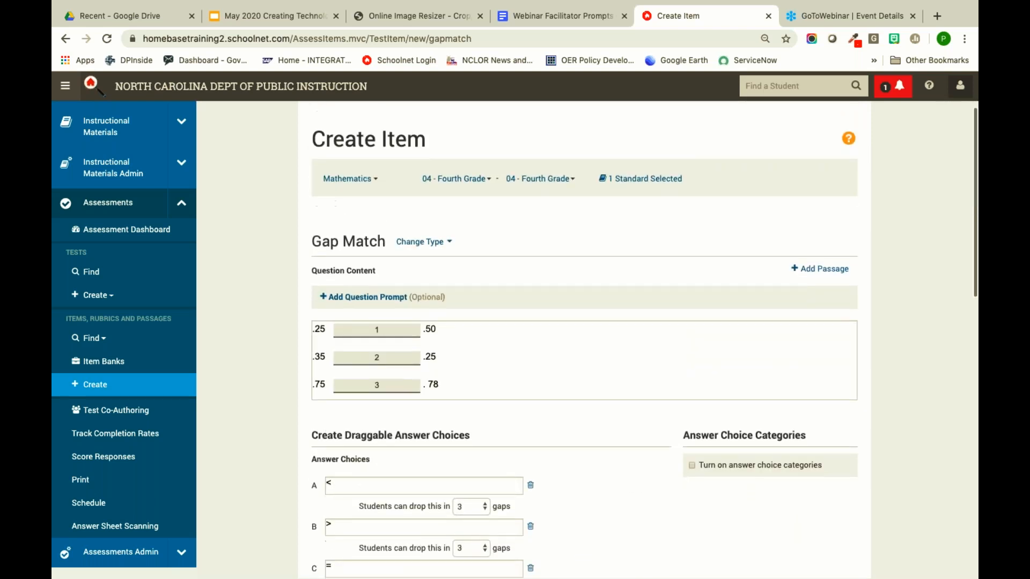
scroll(324, 432, down, 8)
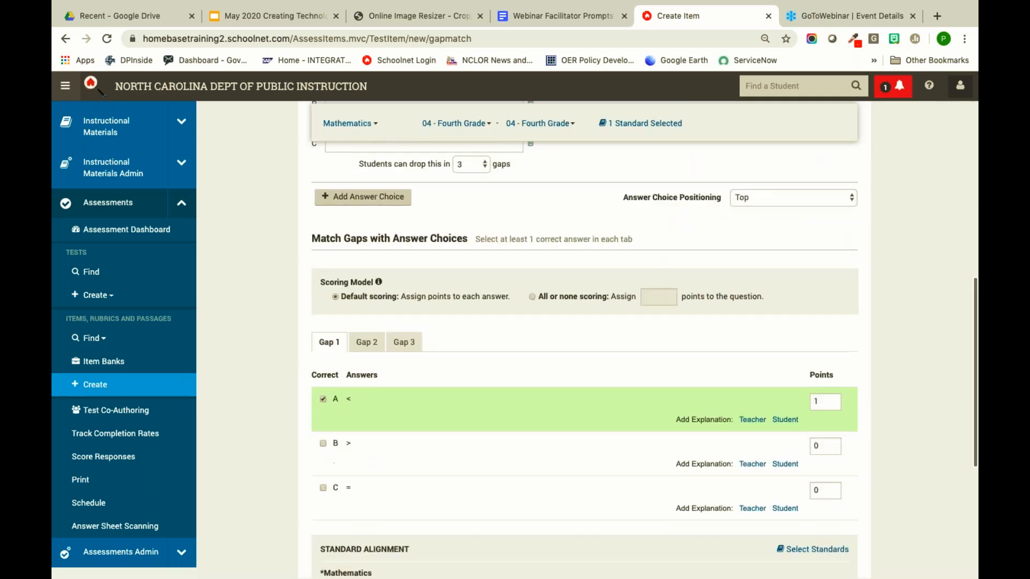
click(323, 401)
click(322, 401)
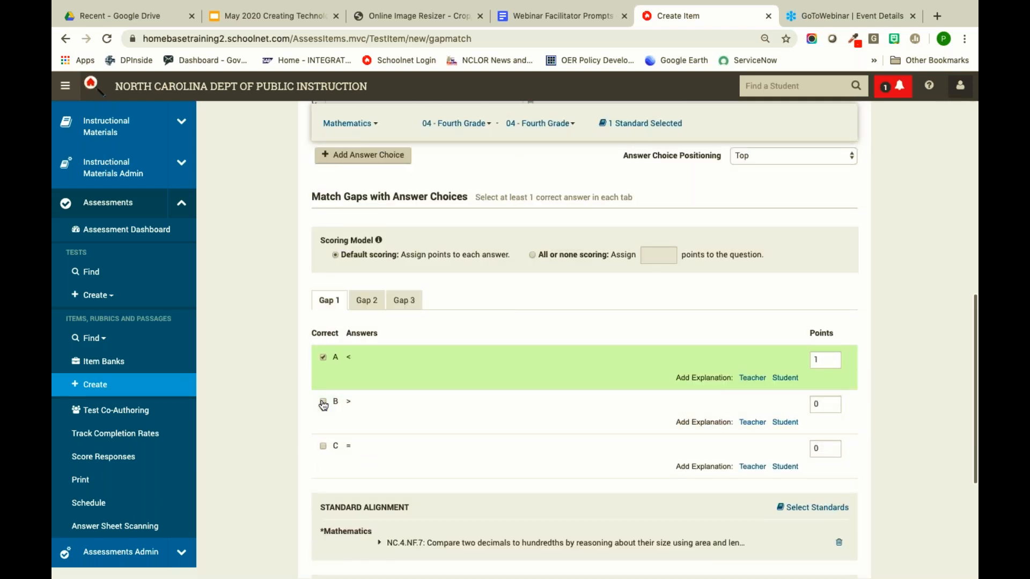
click(368, 298)
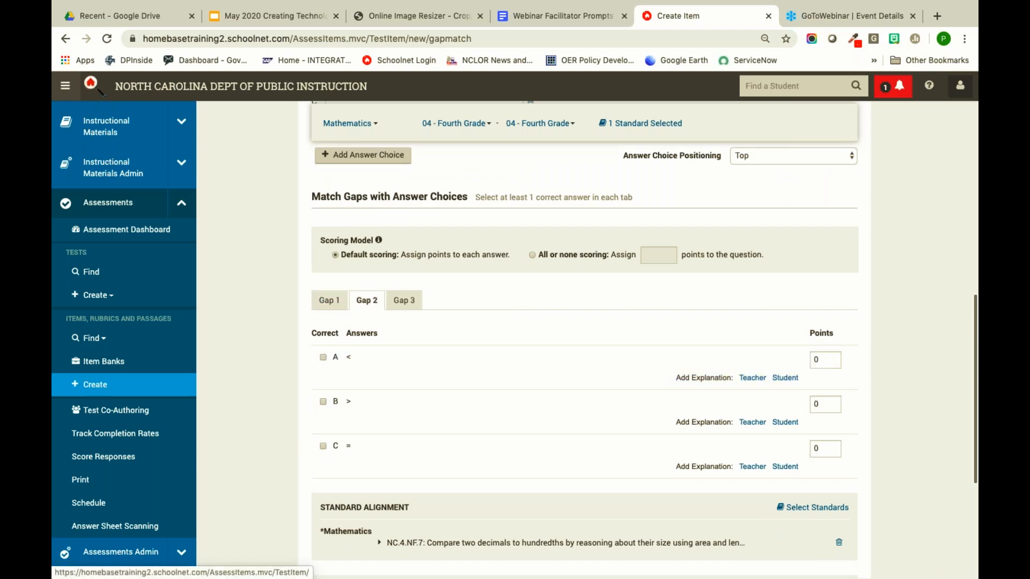
click(323, 402)
- Mark < as the correct answer for gap 3, worth 1 point
scroll(454, 339, up, 8)
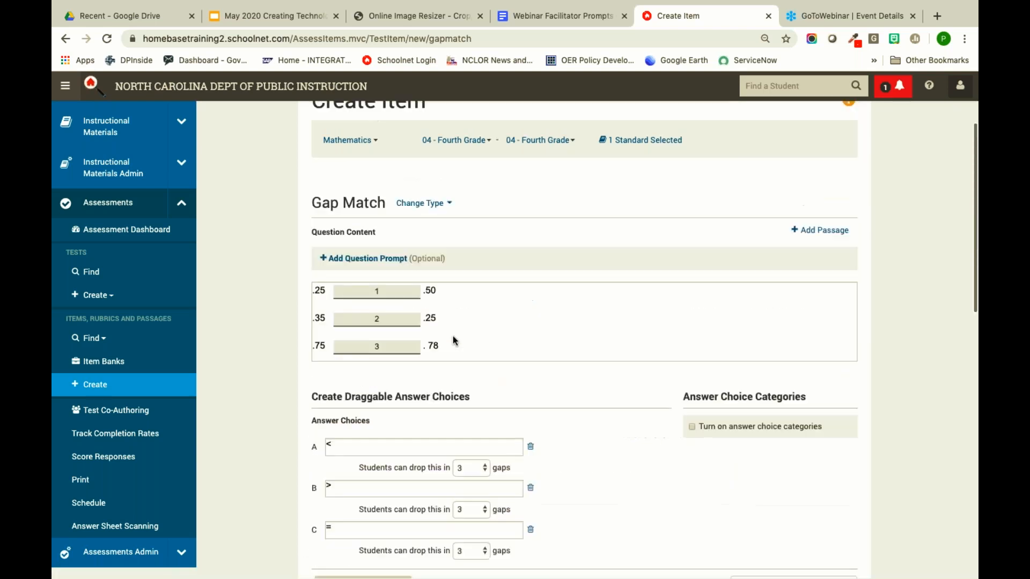
scroll(473, 388, down, 7)
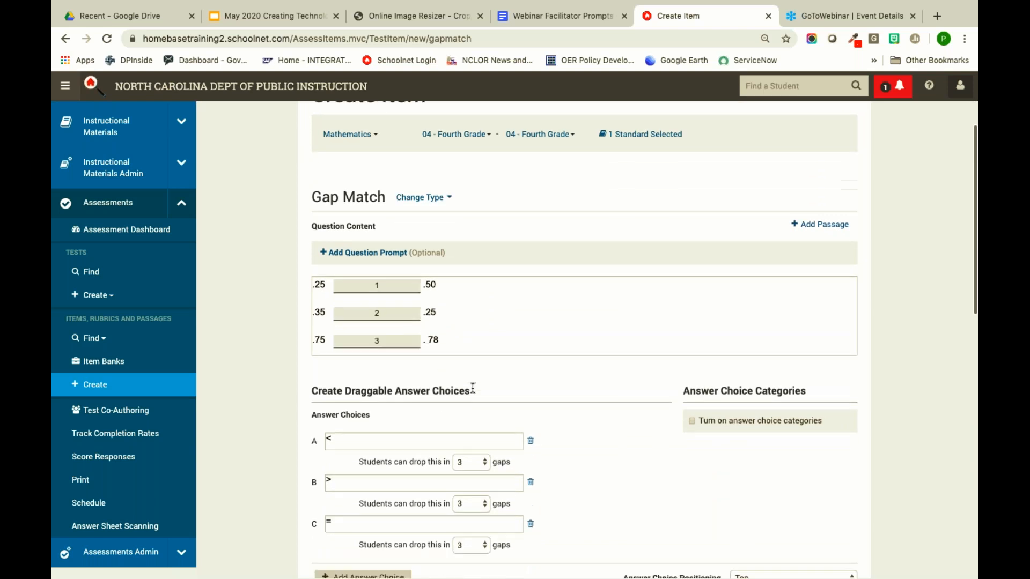
scroll(455, 379, down, 3)
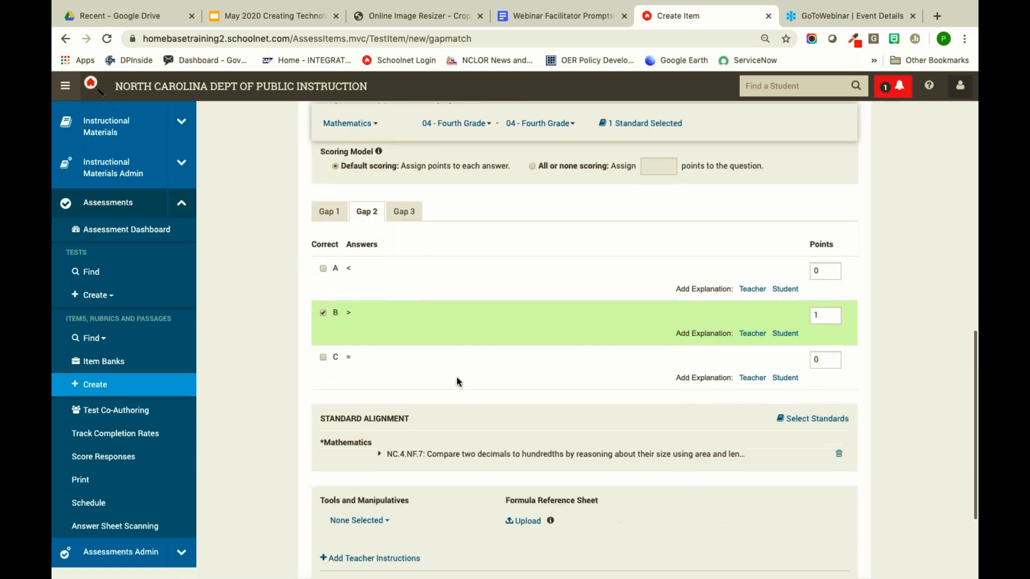
click(404, 210)
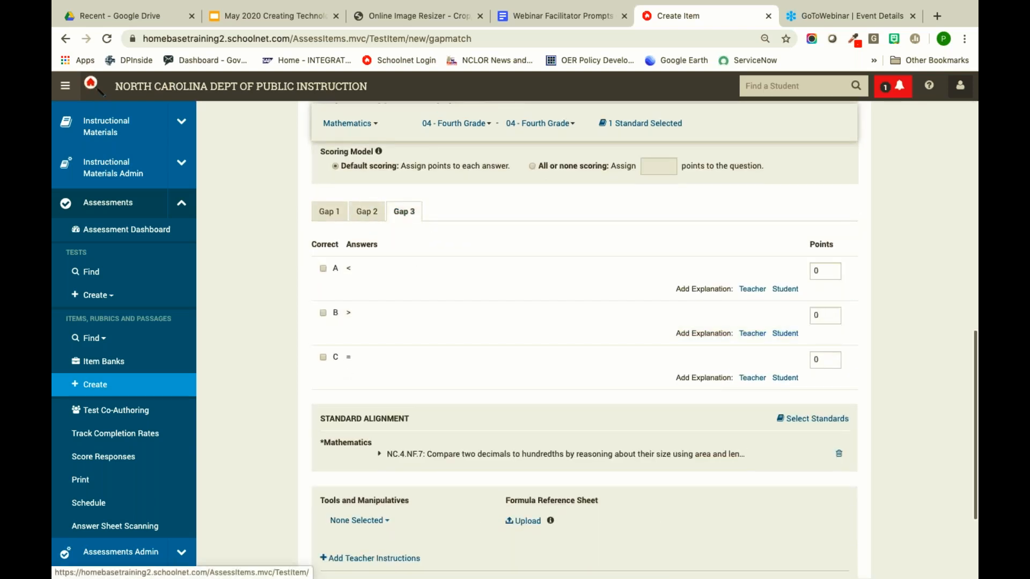
click(322, 269)
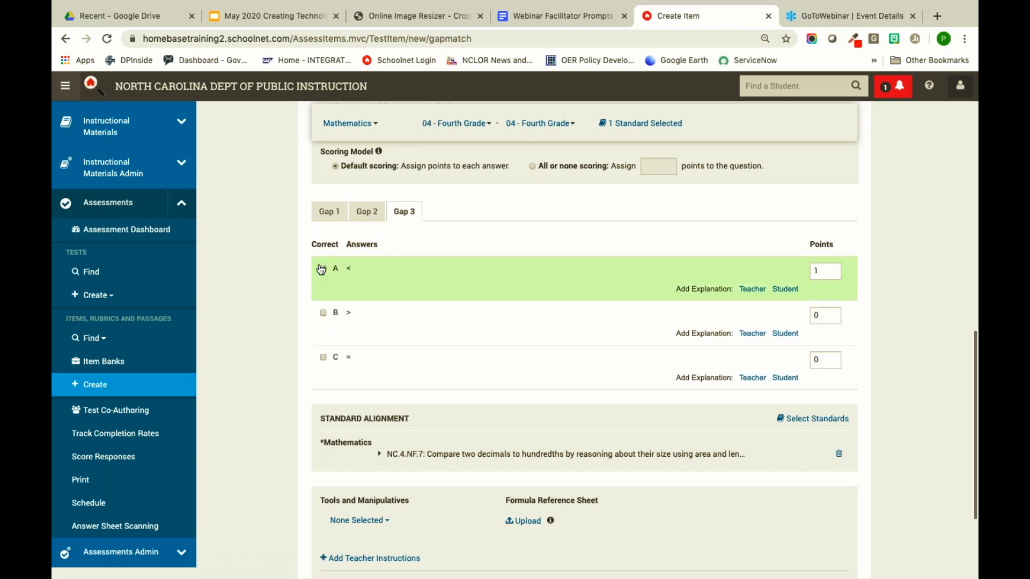
scroll(472, 251, down, 3)
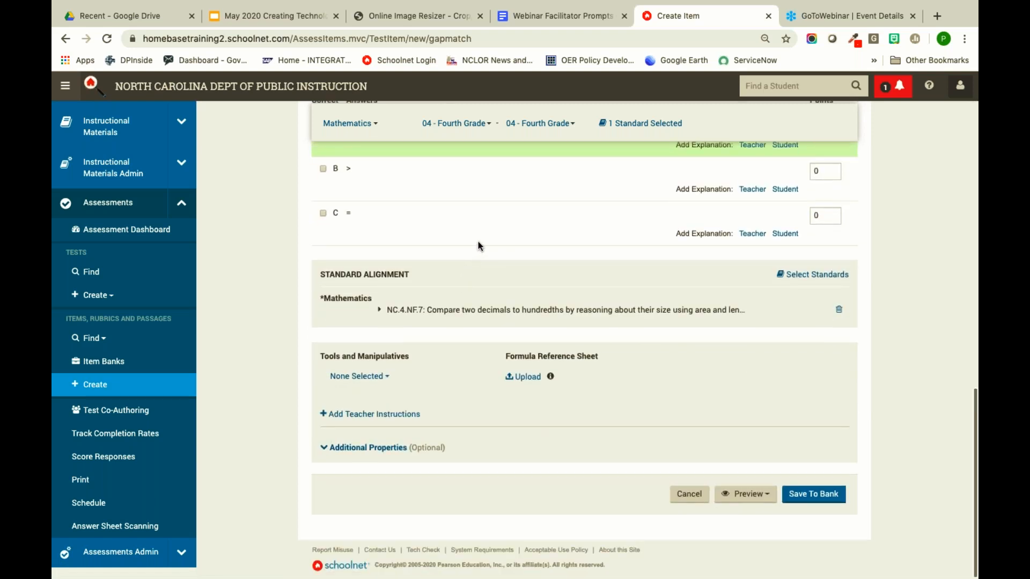
scroll(662, 236, up, 5)
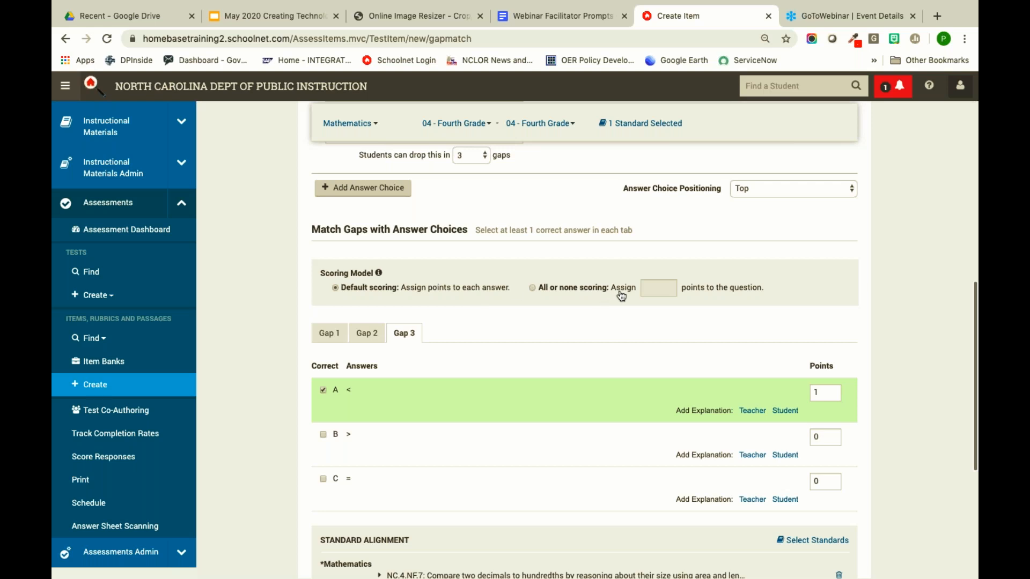
scroll(556, 322, down, 5)
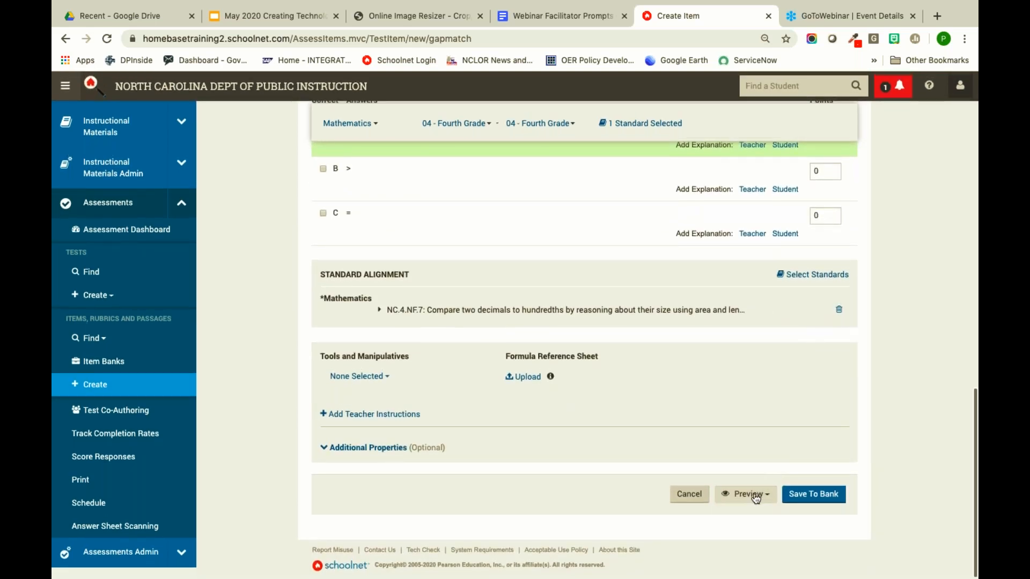
- Preview the item in TestNav, drop =, >, < into the three gaps and calculate the score
click(756, 497)
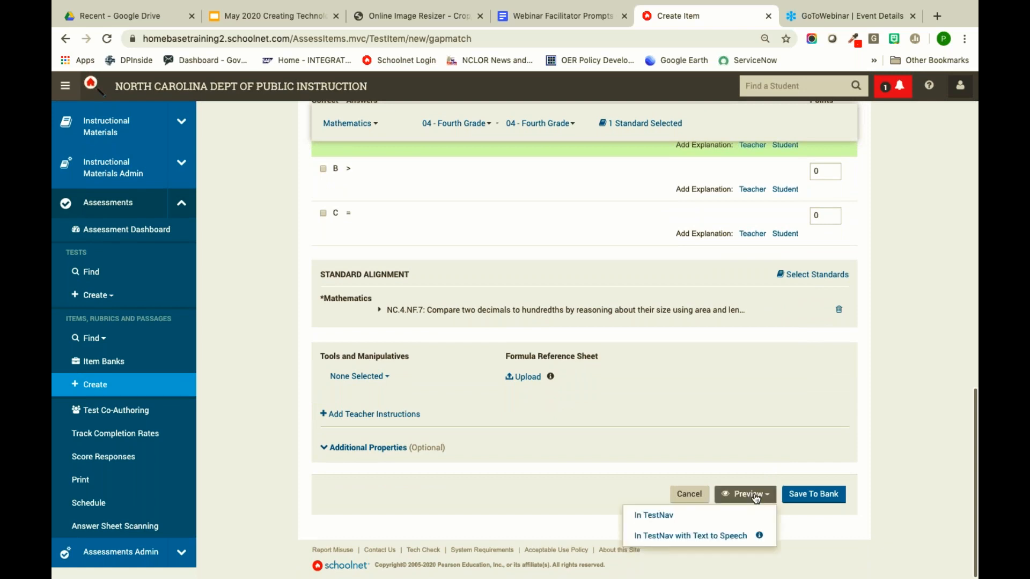
click(737, 516)
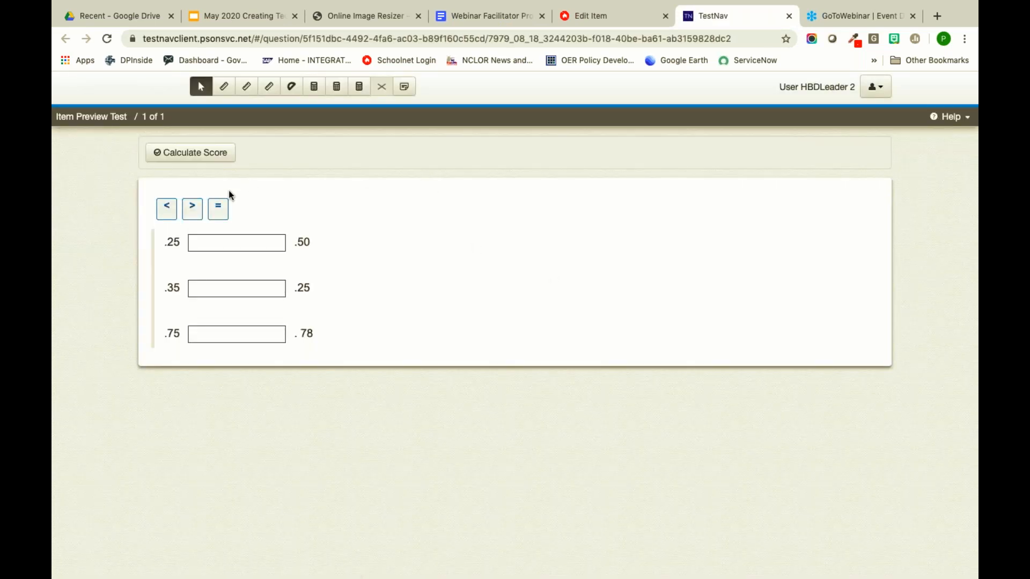
drag(216, 209, 224, 243)
drag(194, 202, 234, 296)
drag(169, 211, 278, 347)
click(193, 158)
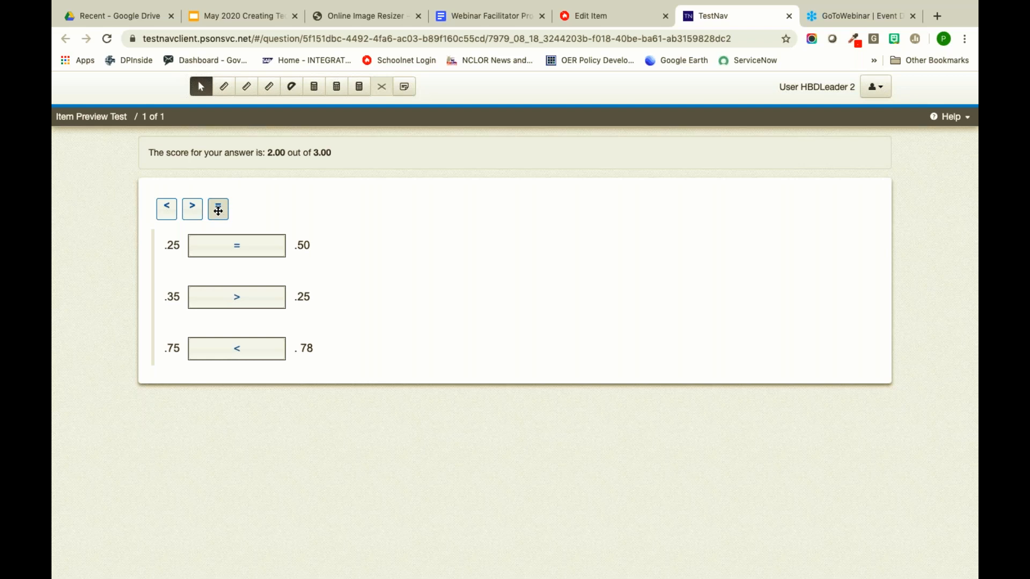
- Remove > from the middle gap, put = in the bottom gap, and rescore to 0.00/3.00
mouse_move(247, 297)
mouse_down()
mouse_move(242, 214)
mouse_move(219, 208)
mouse_move(236, 296)
mouse_up()
drag(217, 208, 242, 349)
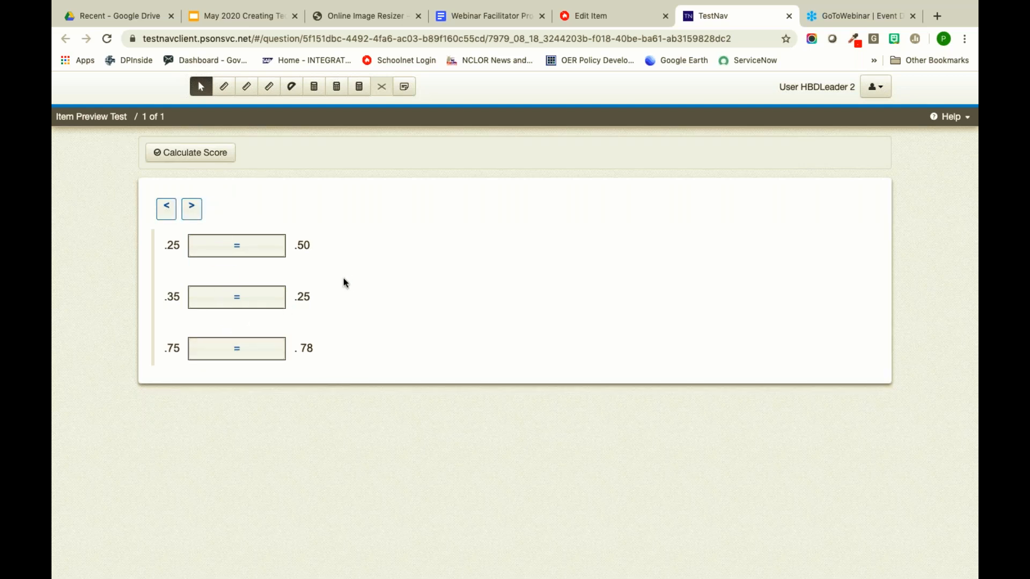
click(218, 153)
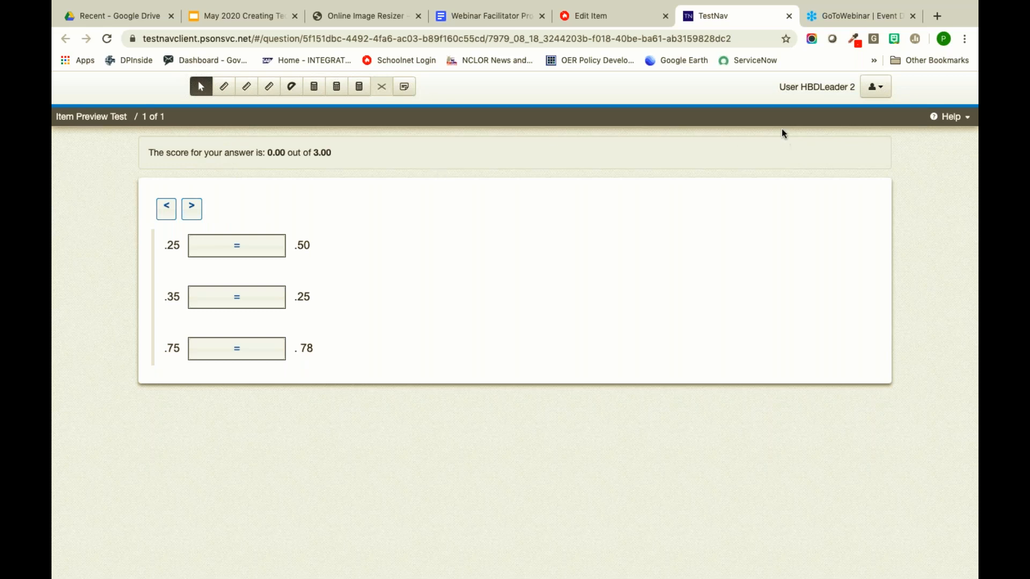
click(789, 17)
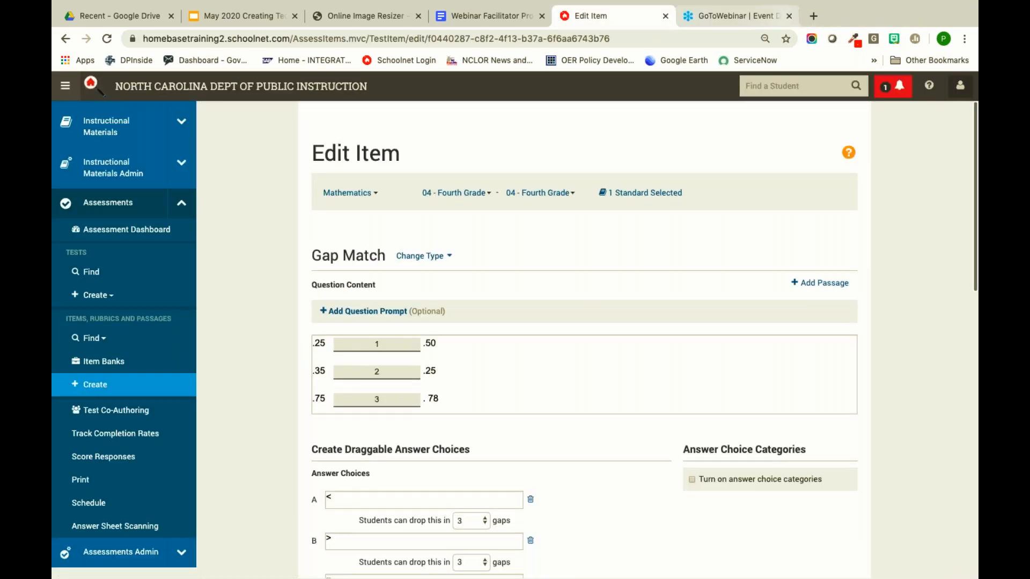
scroll(593, 236, down, 3)
scroll(593, 246, up, 4)
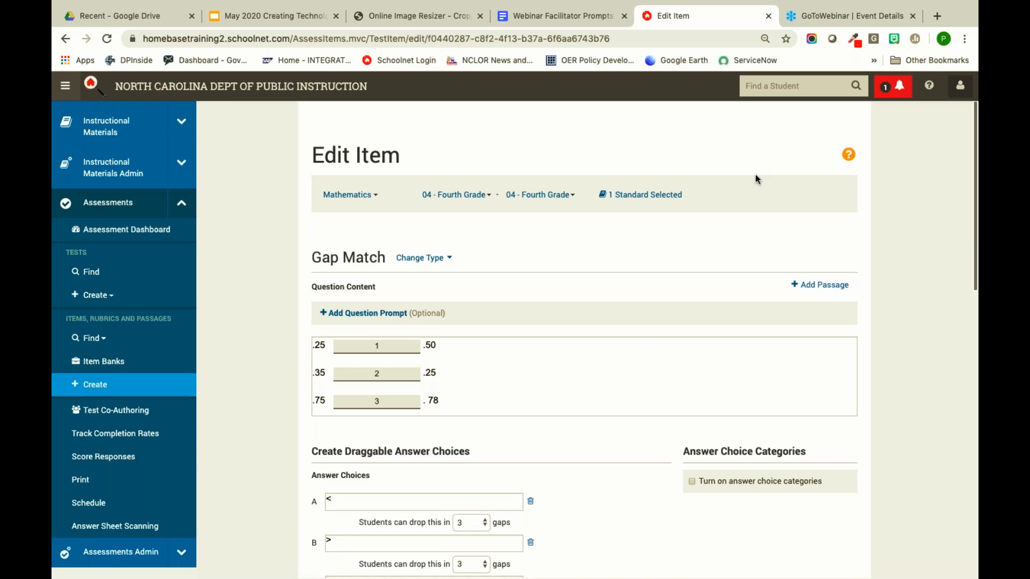
scroll(683, 305, down, 15)
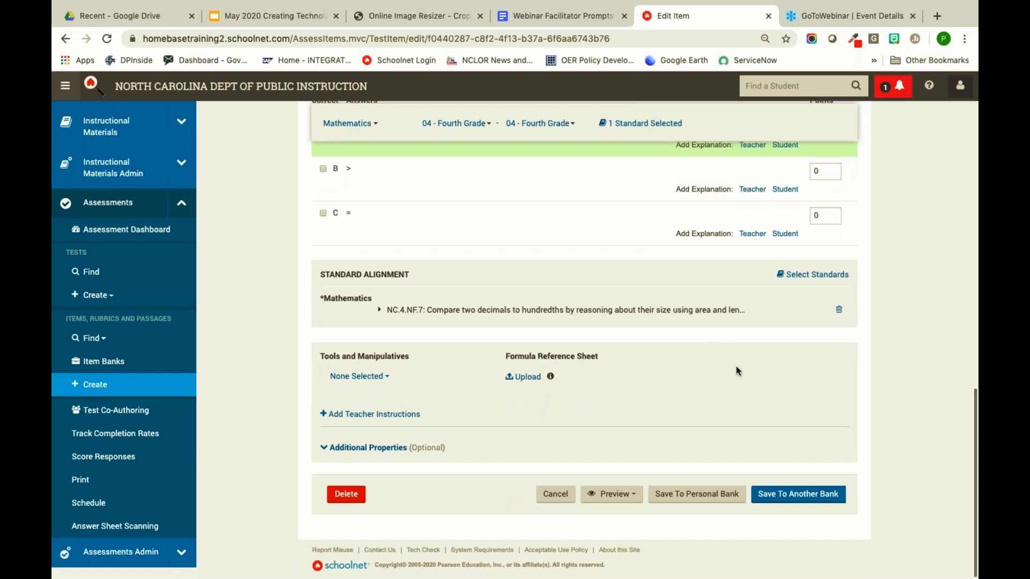
scroll(735, 366, up, 15)
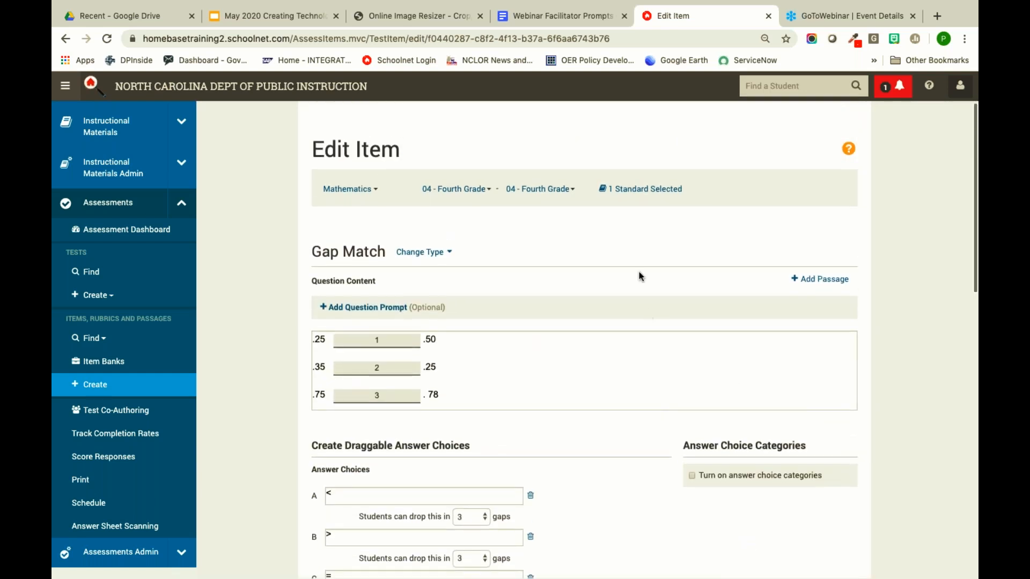
scroll(639, 246, down, 15)
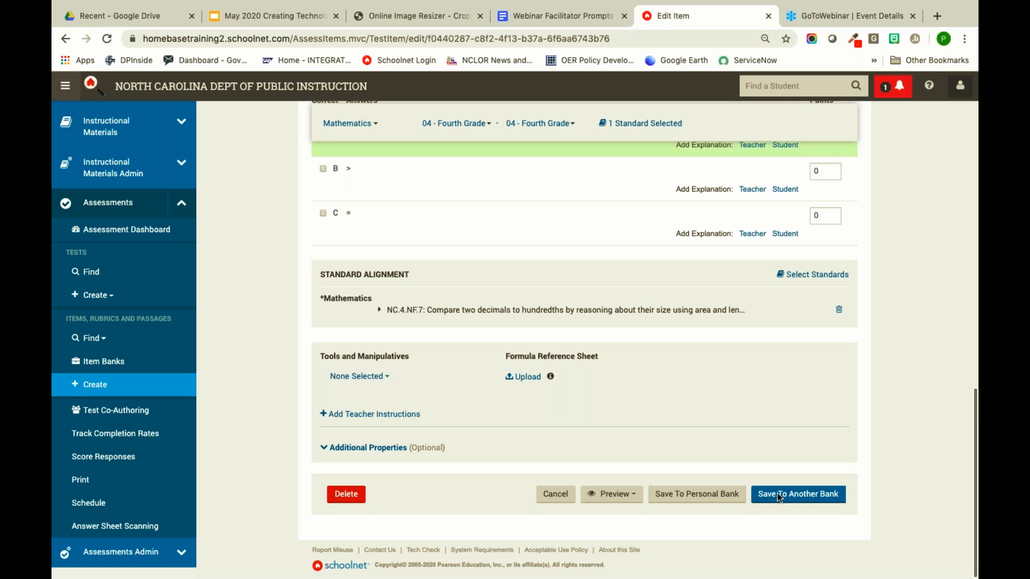
- Start a new bank named Sample Bank with a short description for moving the item
click(790, 492)
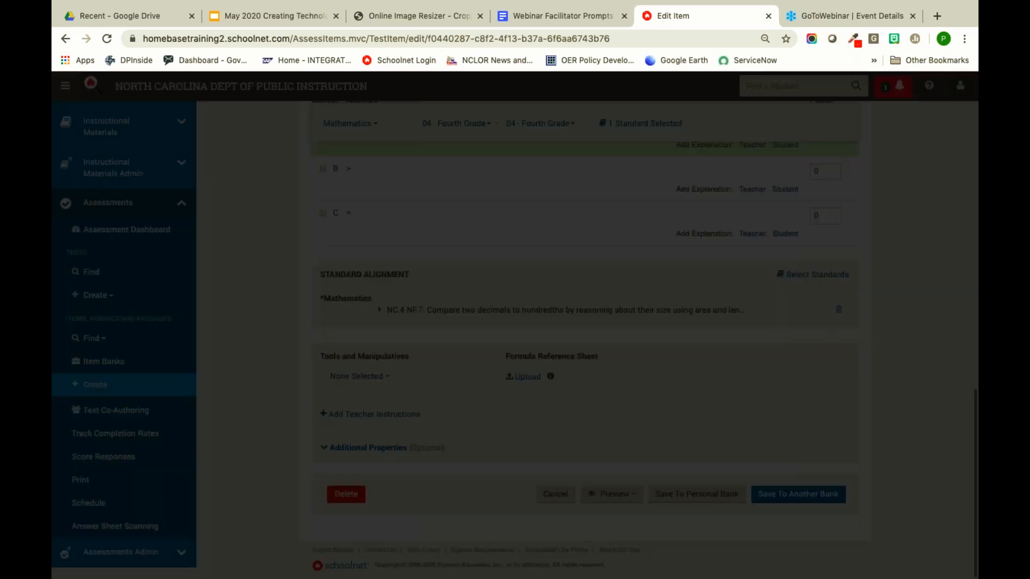
mouse_move(570, 289)
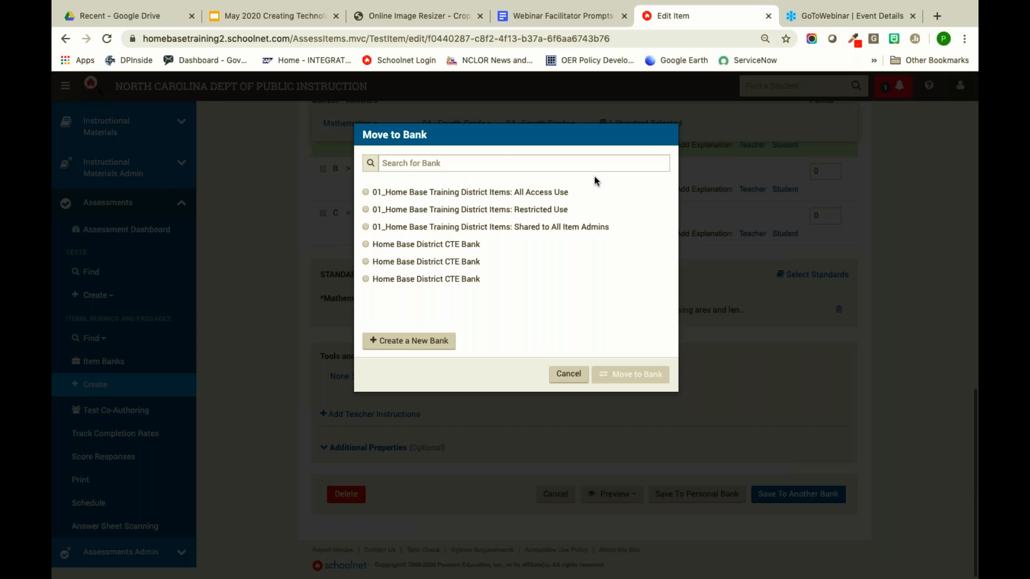
click(404, 343)
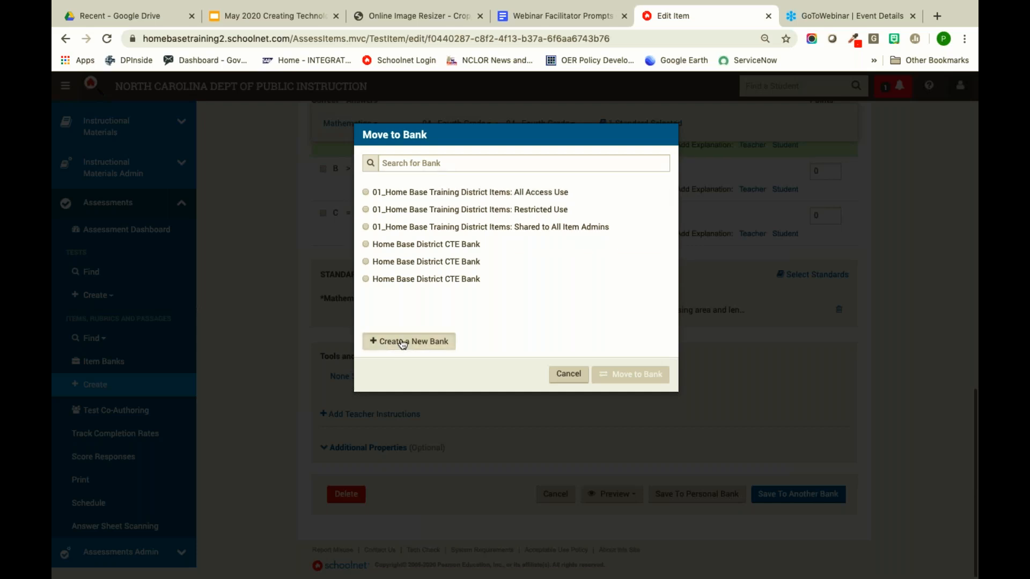
click(457, 184)
text(Sample Bank)
click(406, 218)
text(Pam)
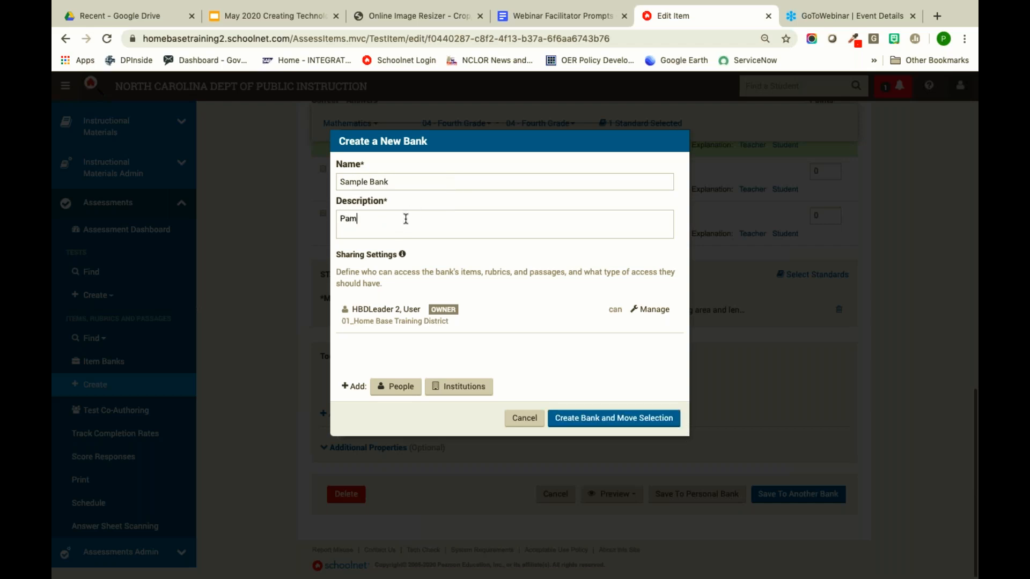
text('s best items)
click(395, 387)
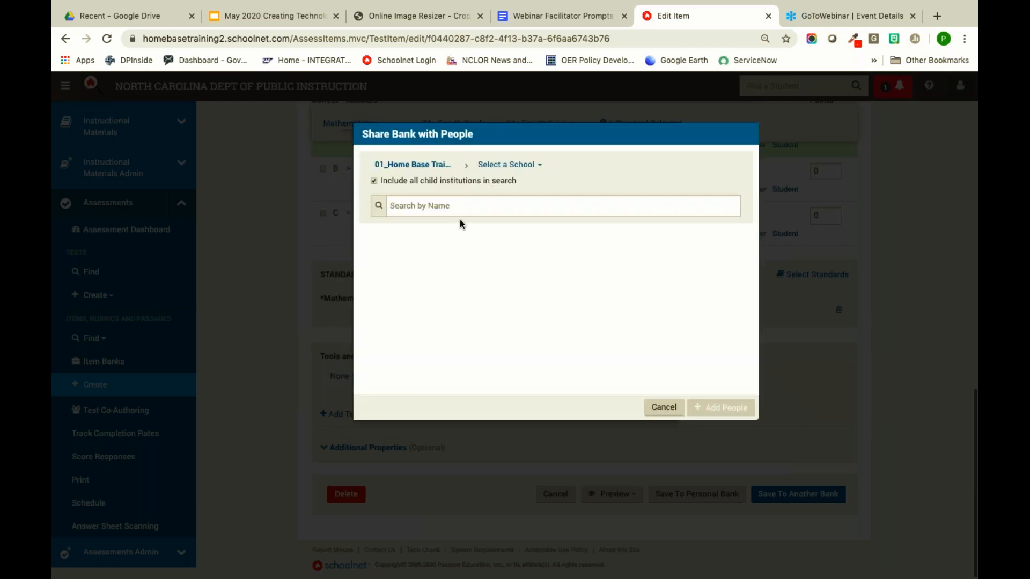
click(472, 209)
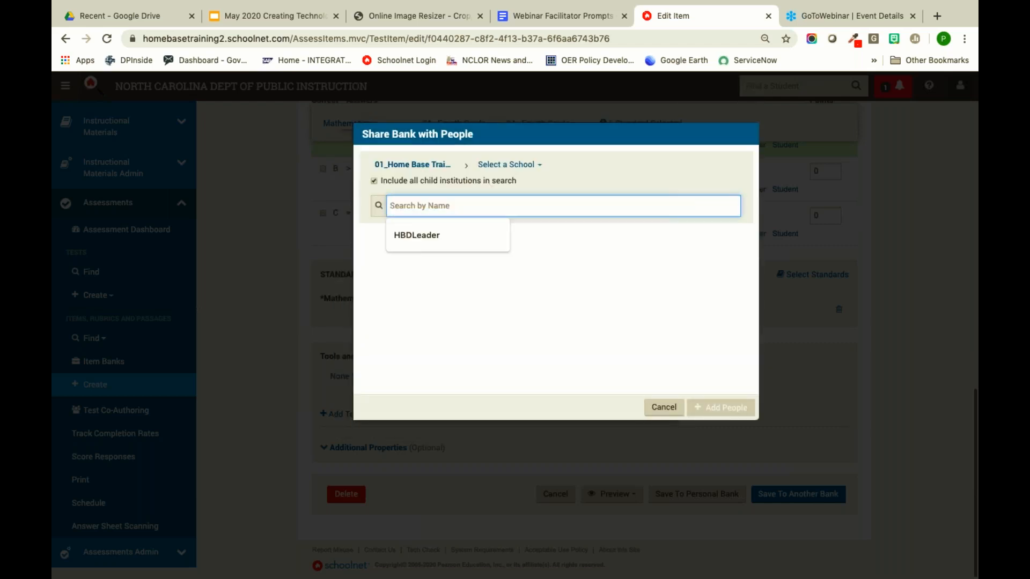
click(614, 295)
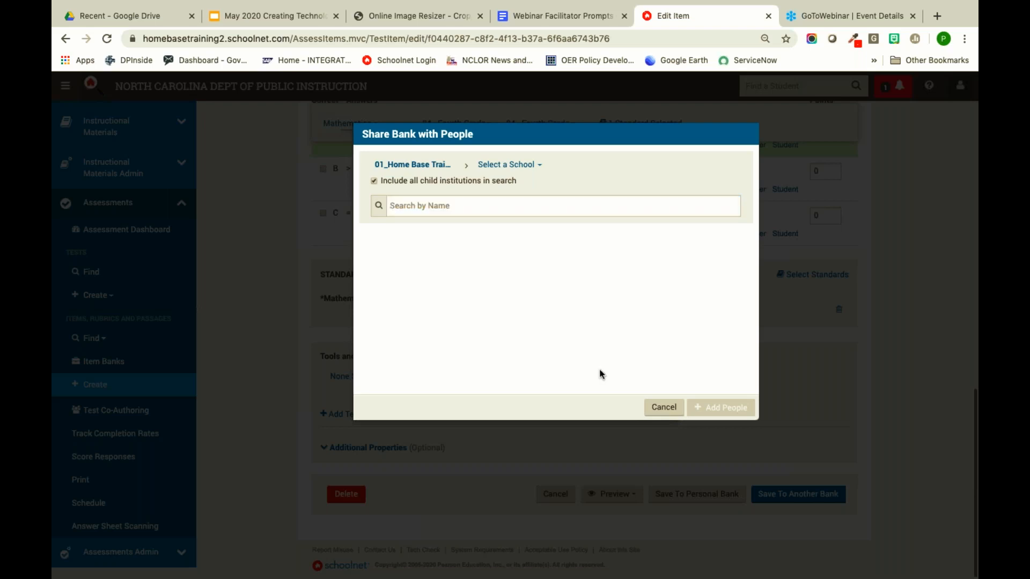
click(662, 407)
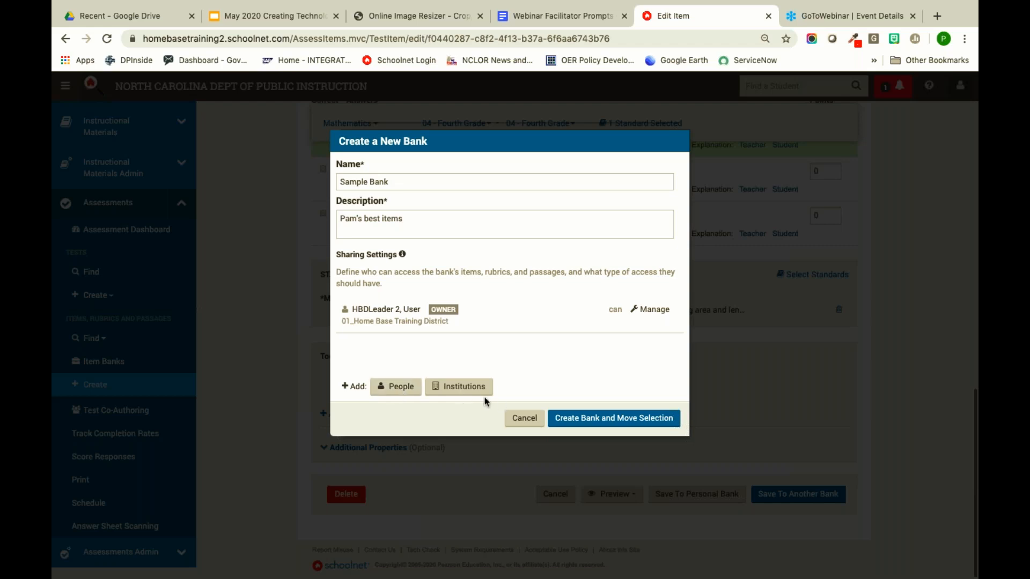
- Cancel both the Create a New Bank and Move to Bank dialogs, returning to Edit Item
click(519, 421)
click(560, 376)
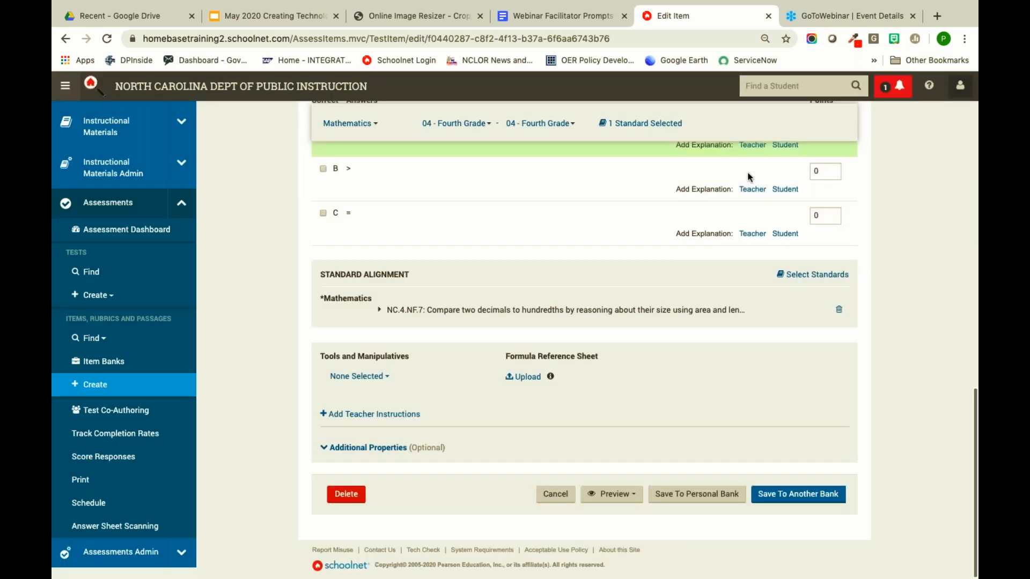
scroll(677, 315, up, 7)
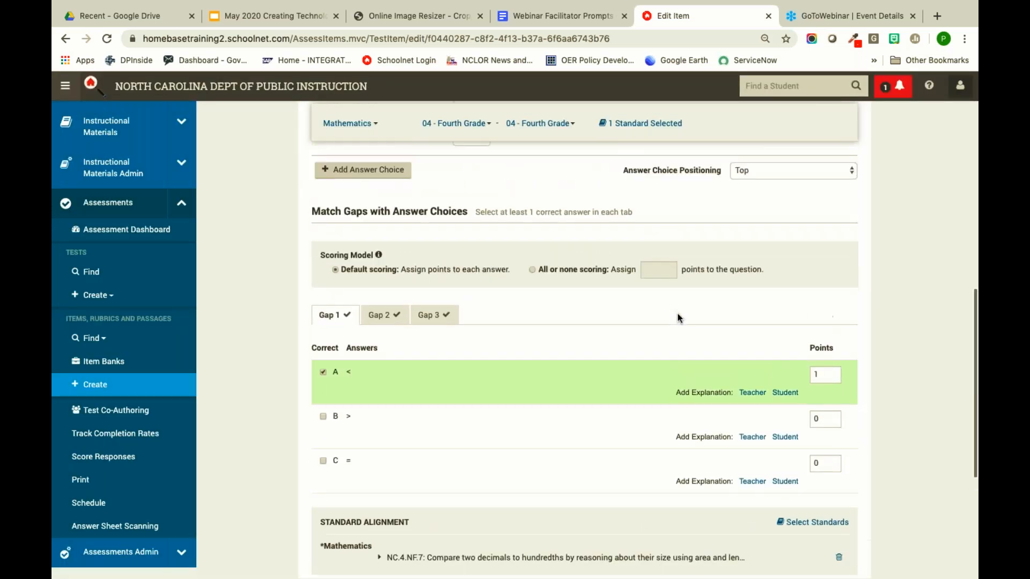
scroll(677, 318, up, 4)
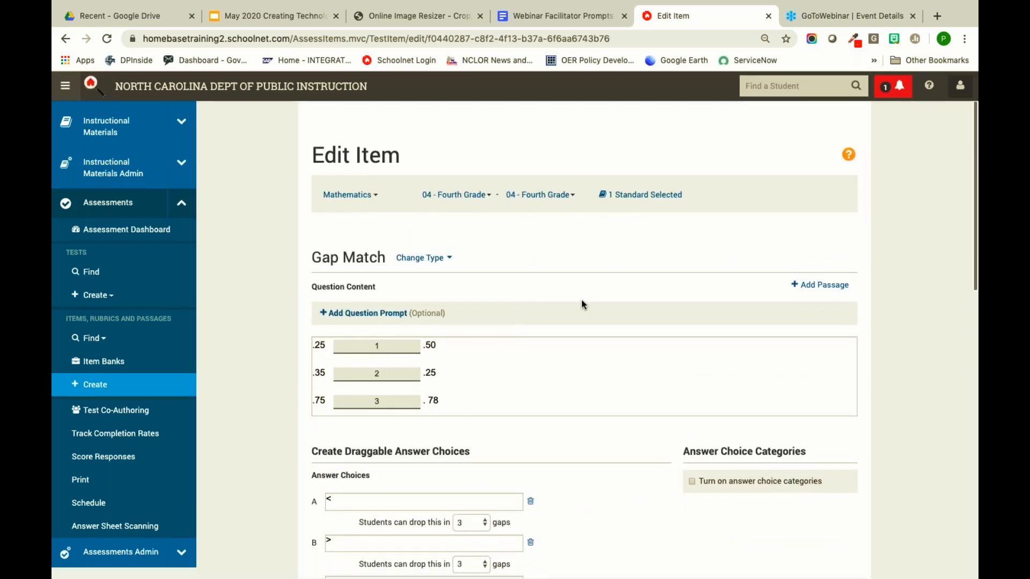
scroll(594, 301, down, 15)
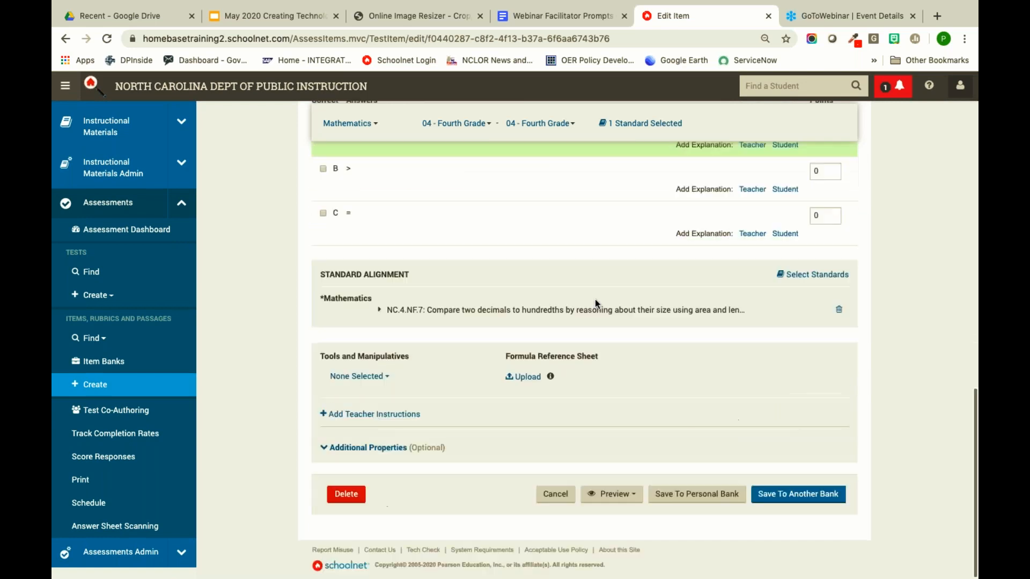
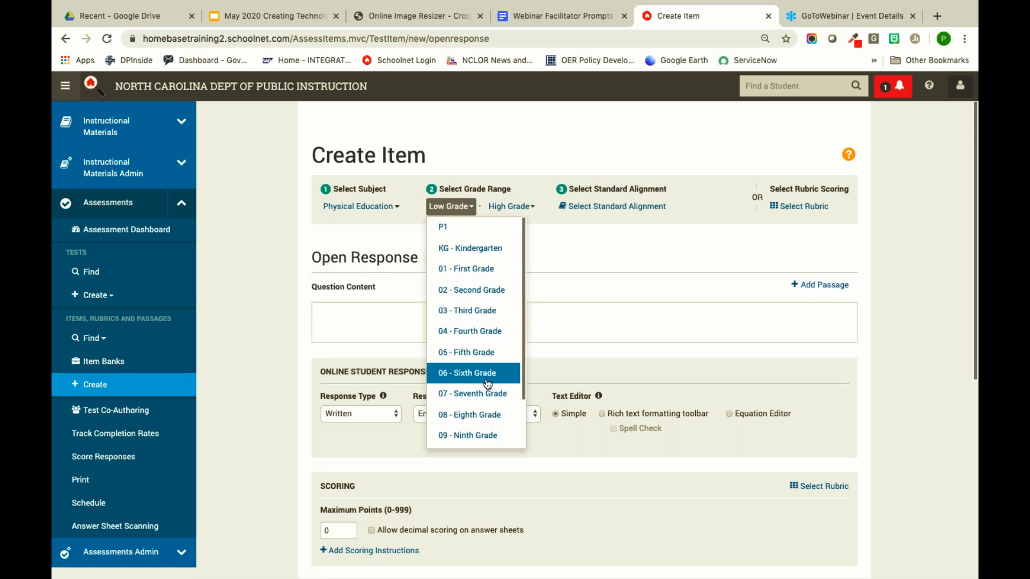
- Set the grade range to 05 - Fifth Grade and align the item to standard NCES.5.ATOD.1.1
click(477, 354)
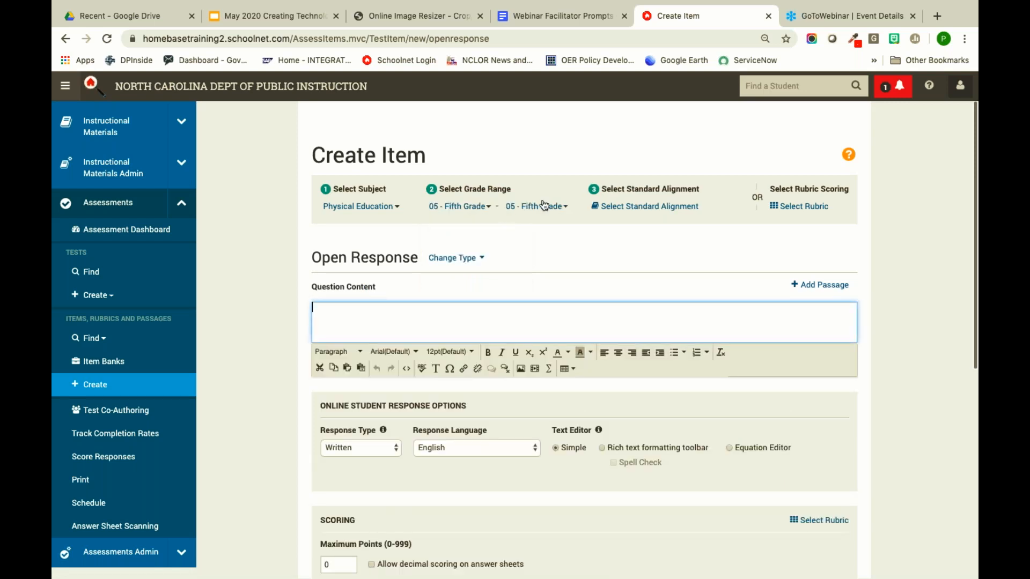
click(624, 206)
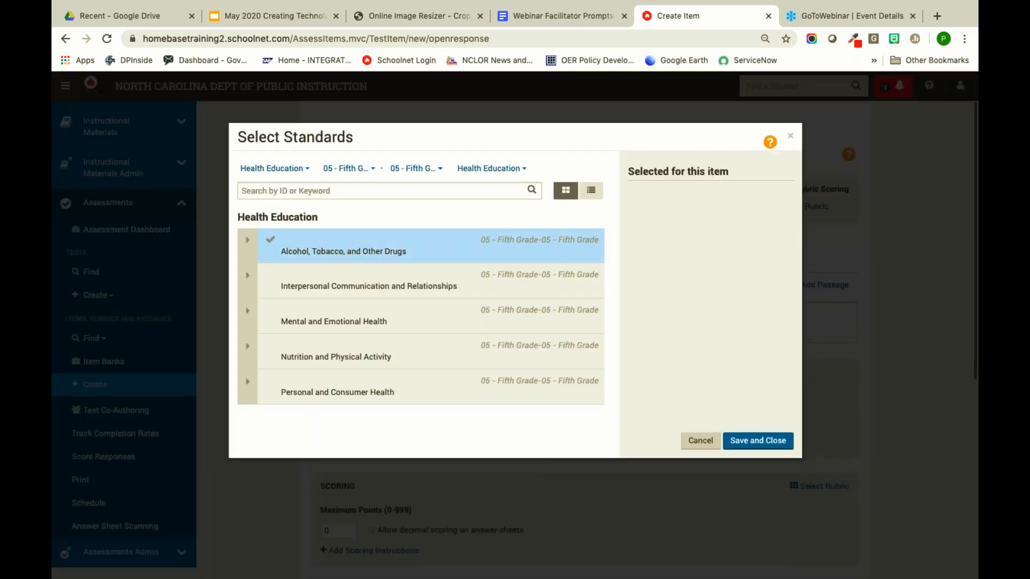
click(248, 243)
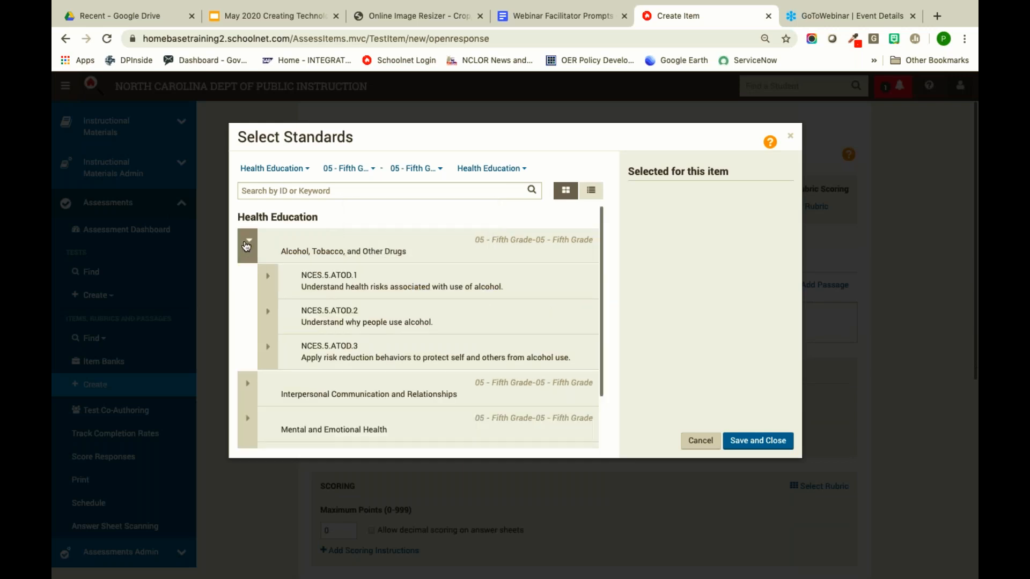
click(270, 277)
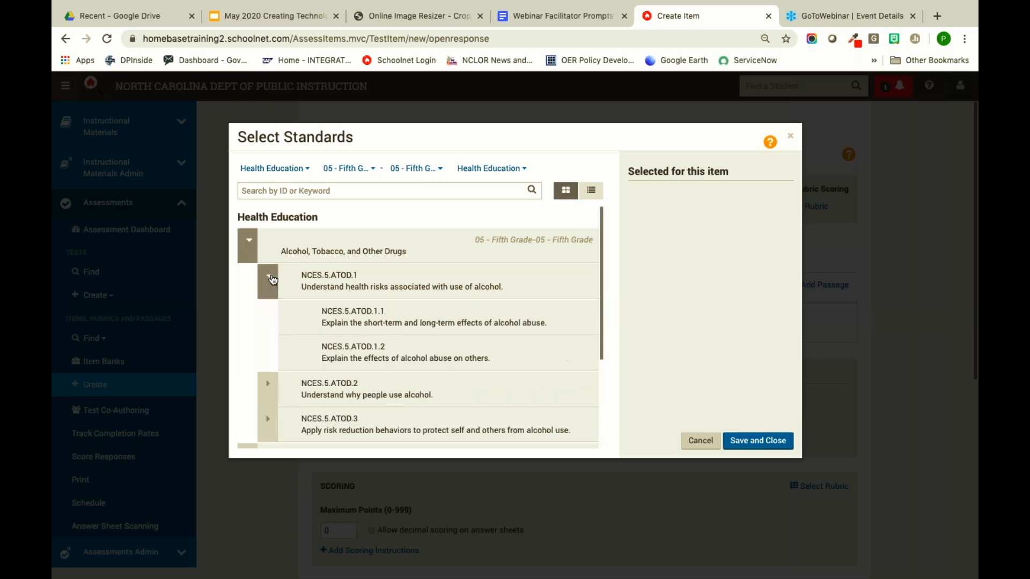
click(312, 314)
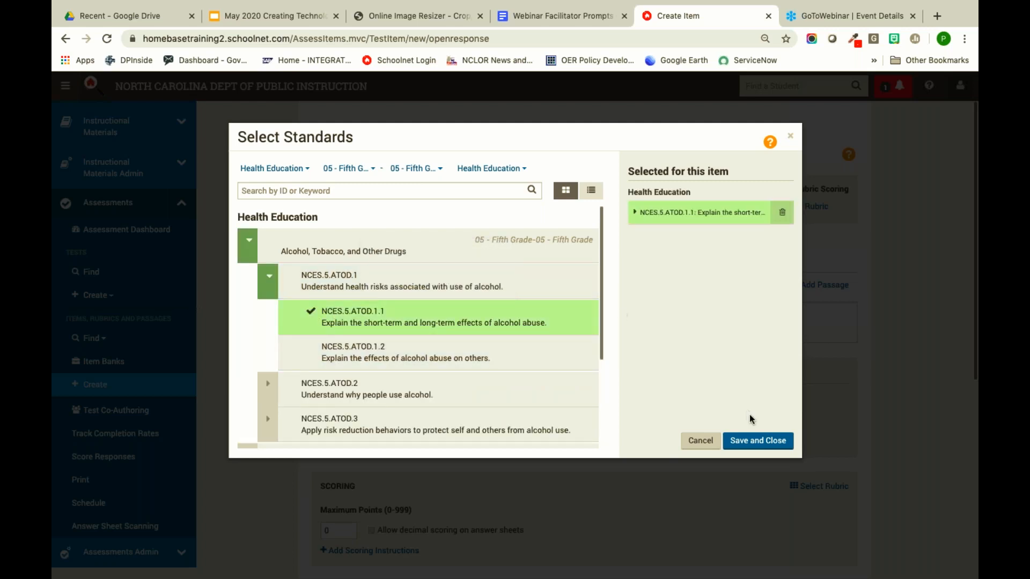
click(753, 442)
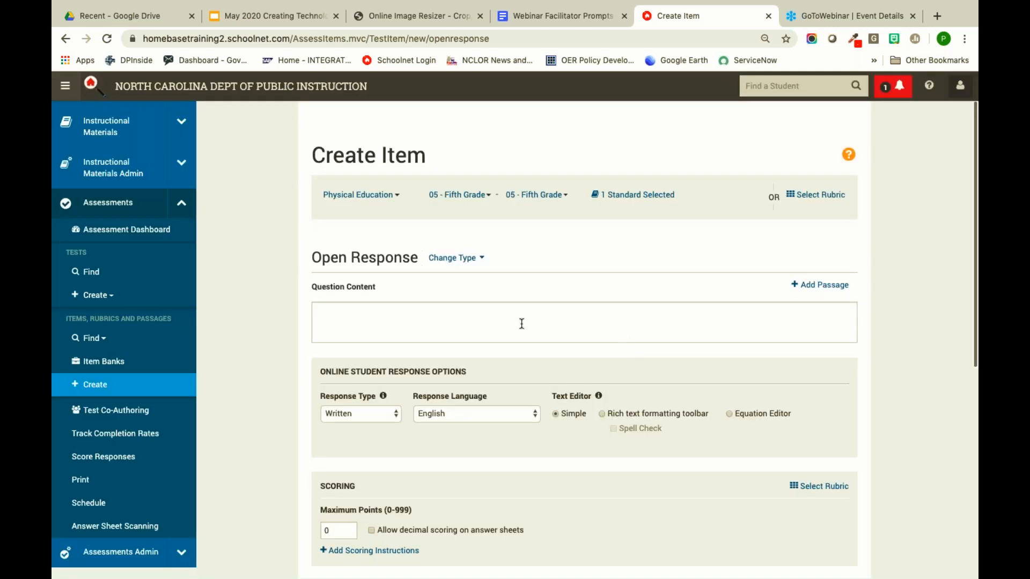
click(398, 314)
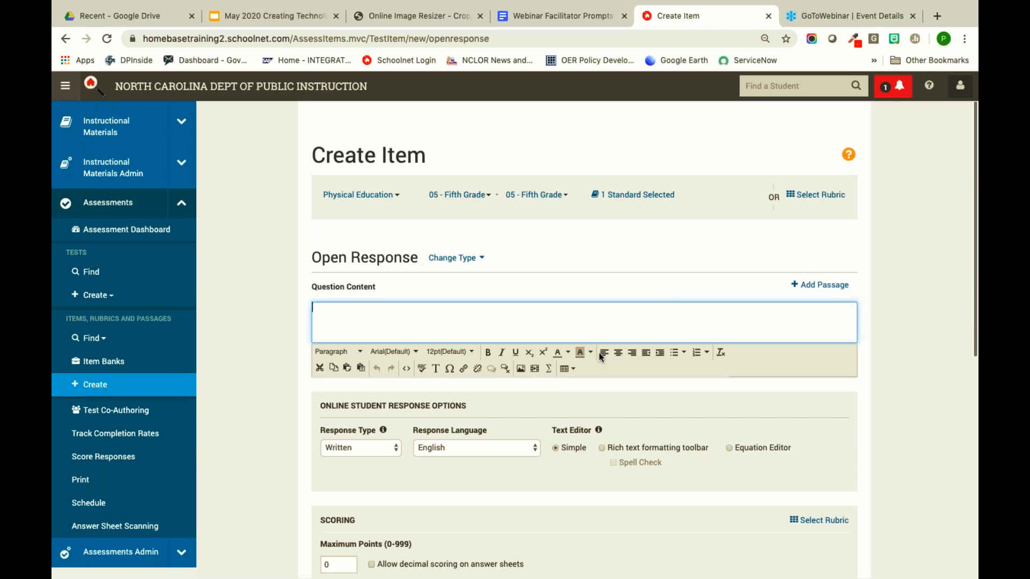
click(535, 369)
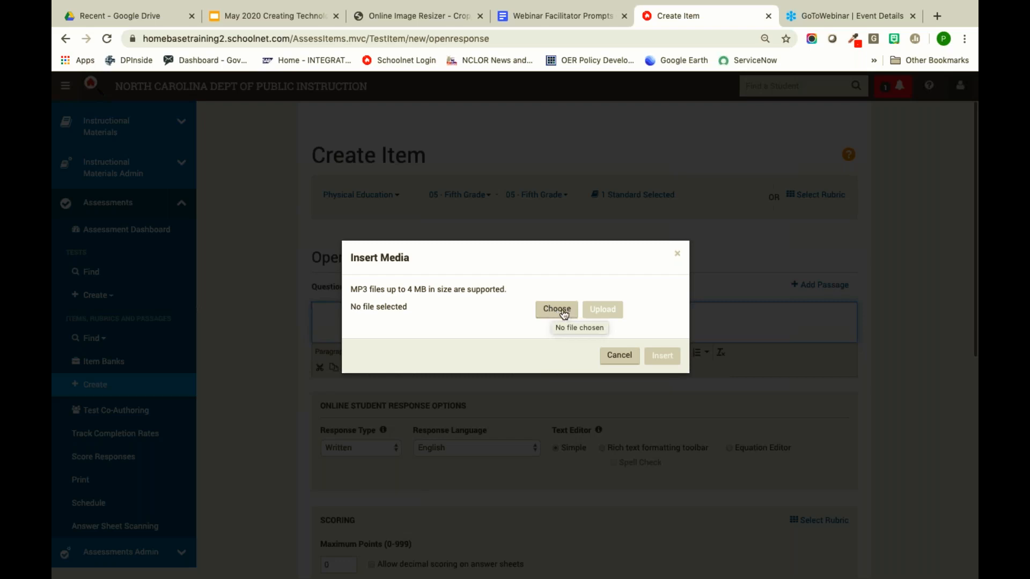
click(622, 355)
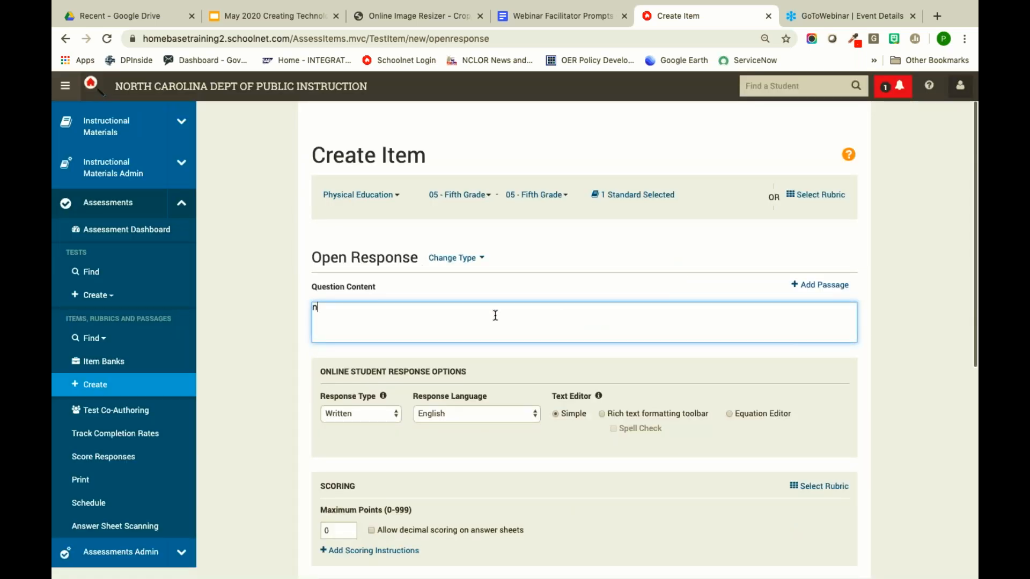
key(BackSpace)
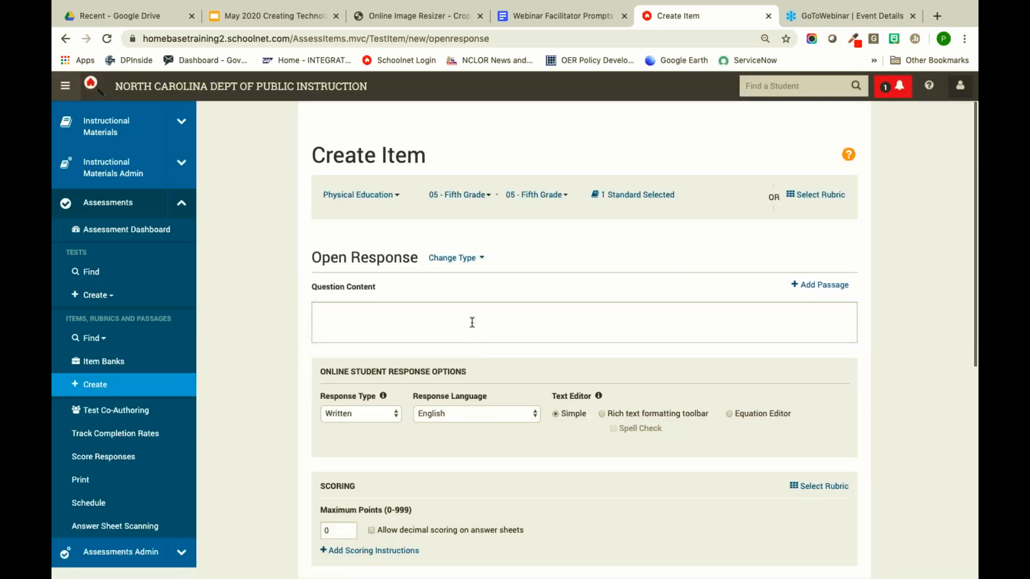
click(472, 316)
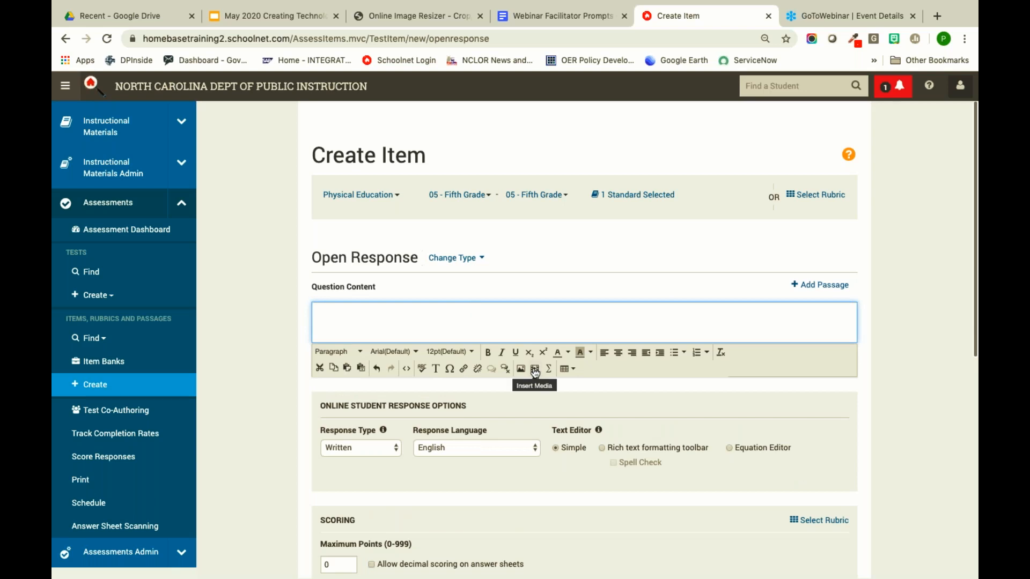
- Open youtube.com in a new browser tab
click(939, 16)
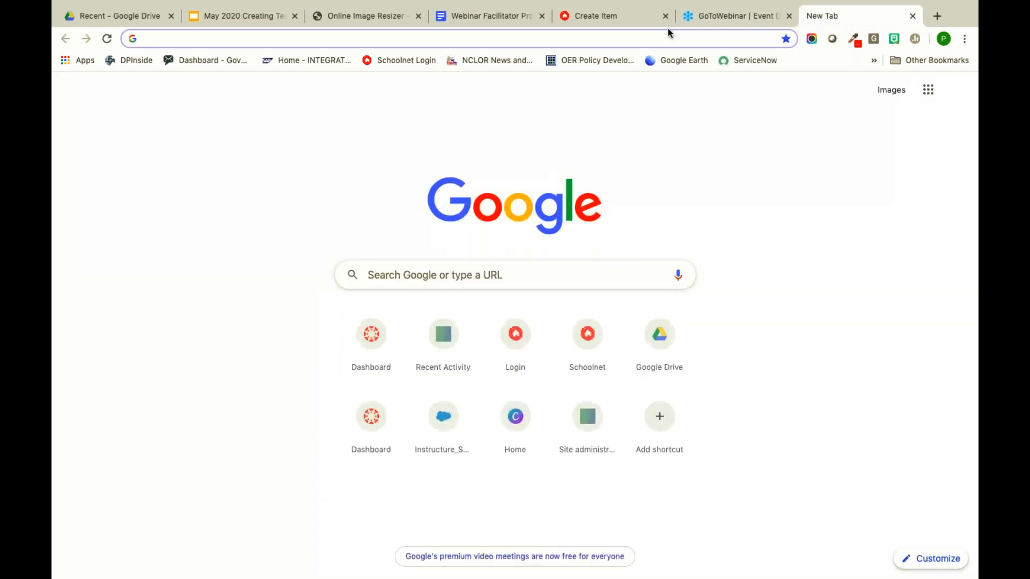
text(youtube.com)
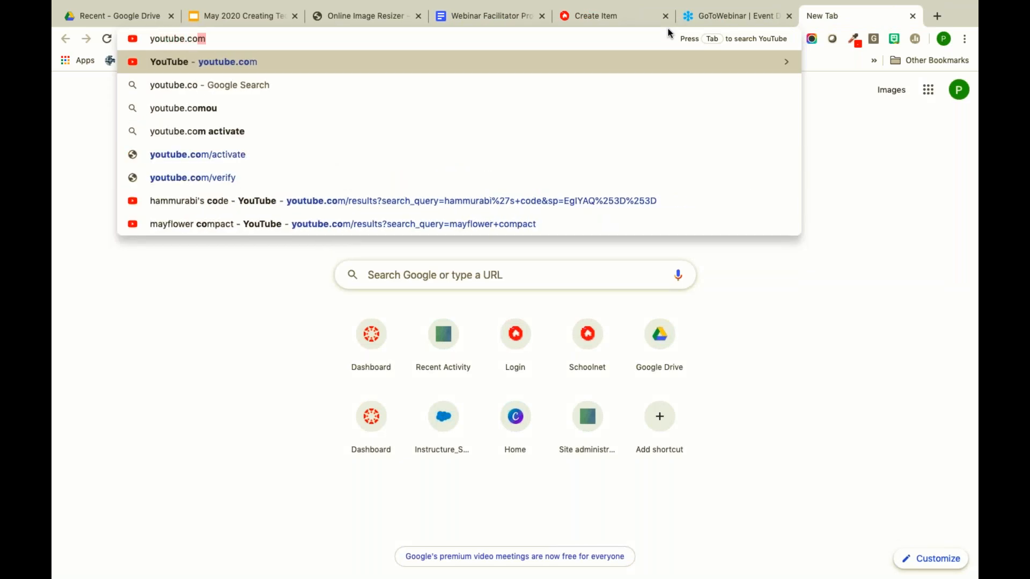
key(Return)
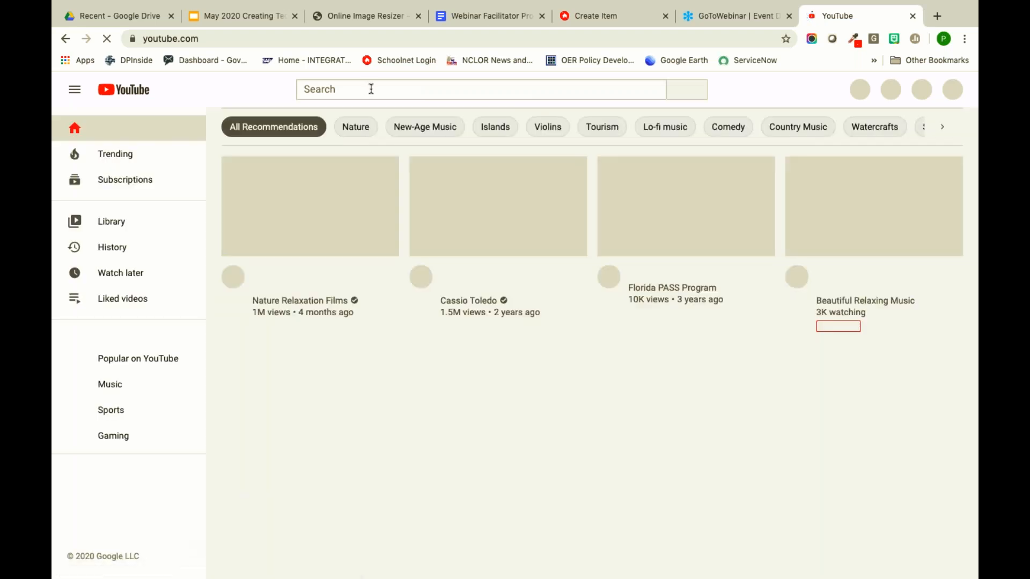
- Search YouTube for 'alcohol abuse students elementary' and scroll the results
click(371, 89)
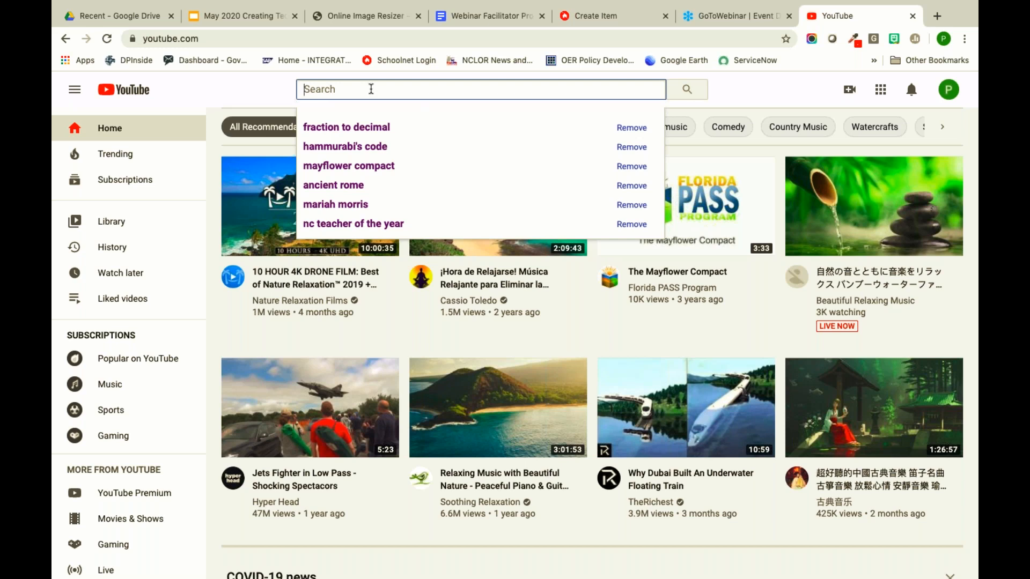
text(alchol)
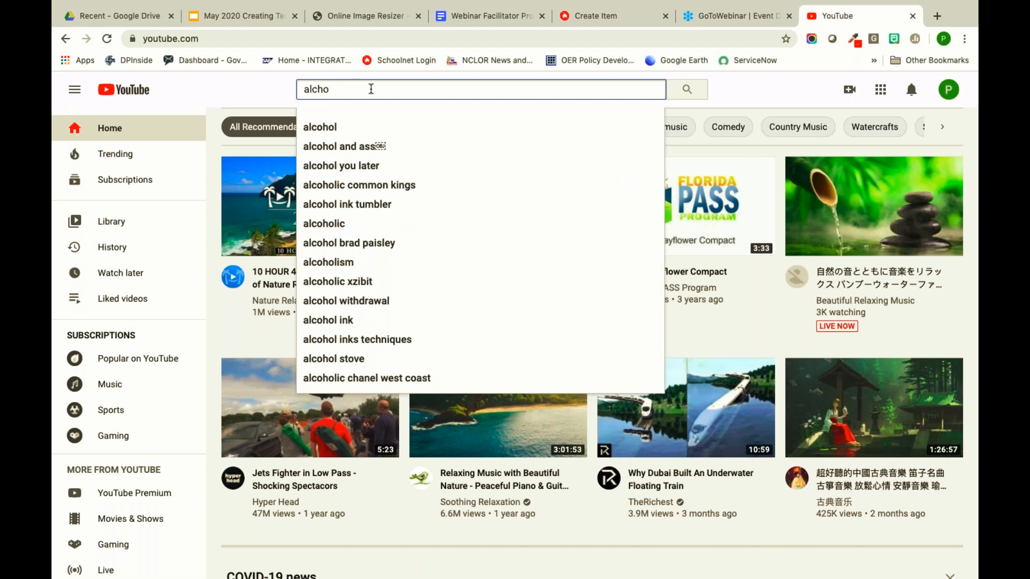
key(BackSpace)
key(BackSpace)
text(ohol)
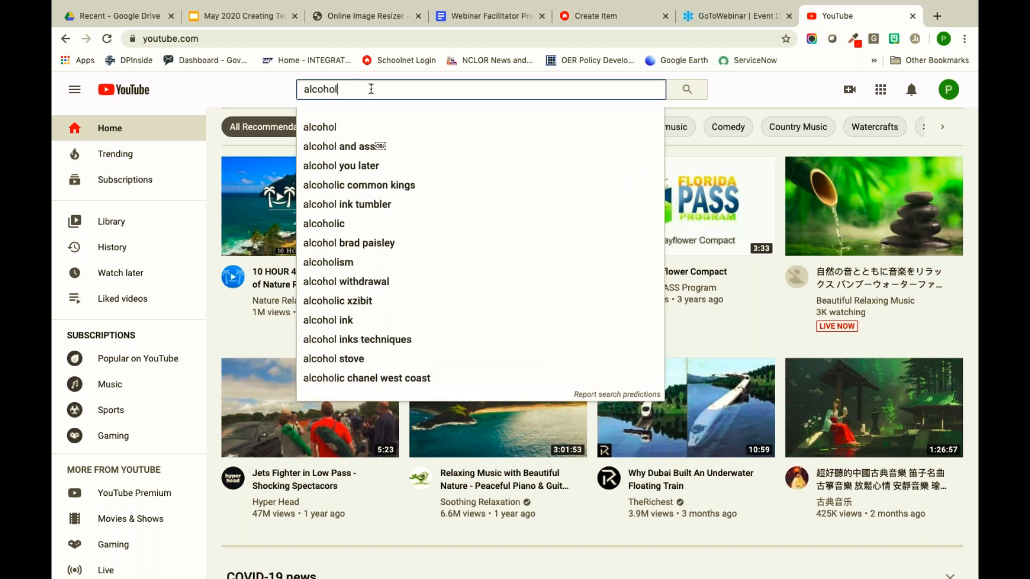
text( abuse c)
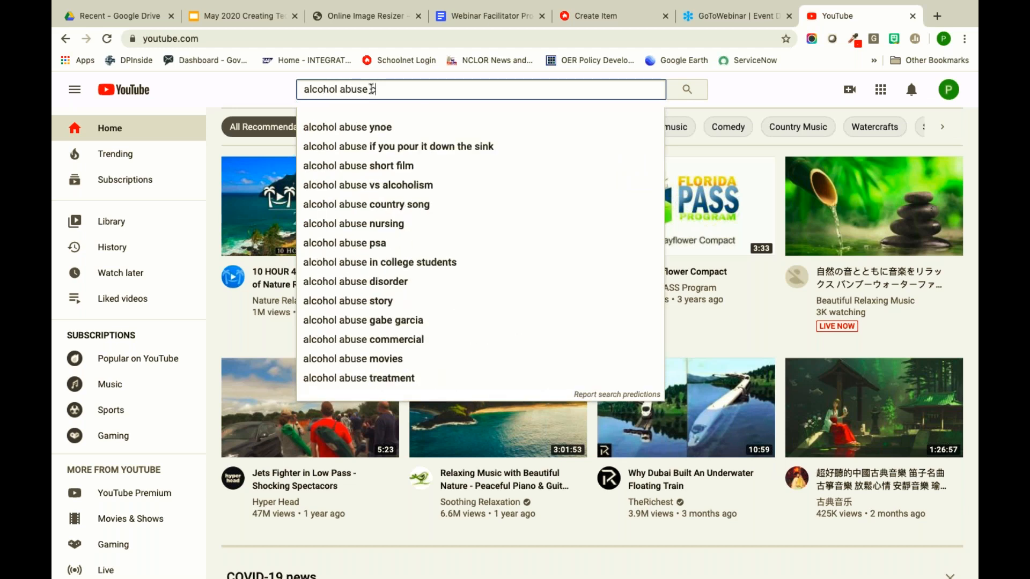
text(h)
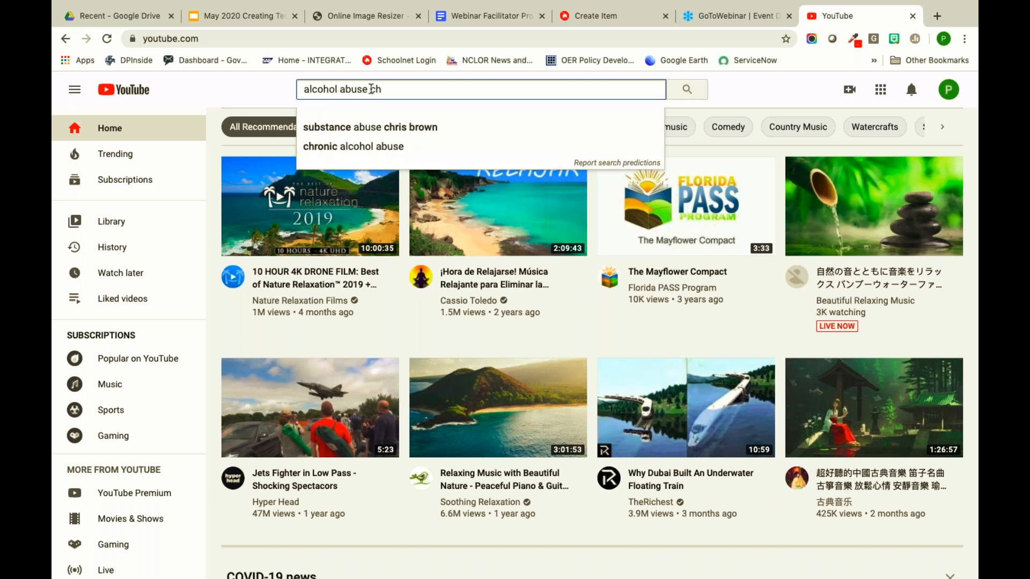
key(BackSpace)
text(chi)
key(BackSpace)
key(BackSpace)
key(BackSpace)
key(BackSpace)
text(students)
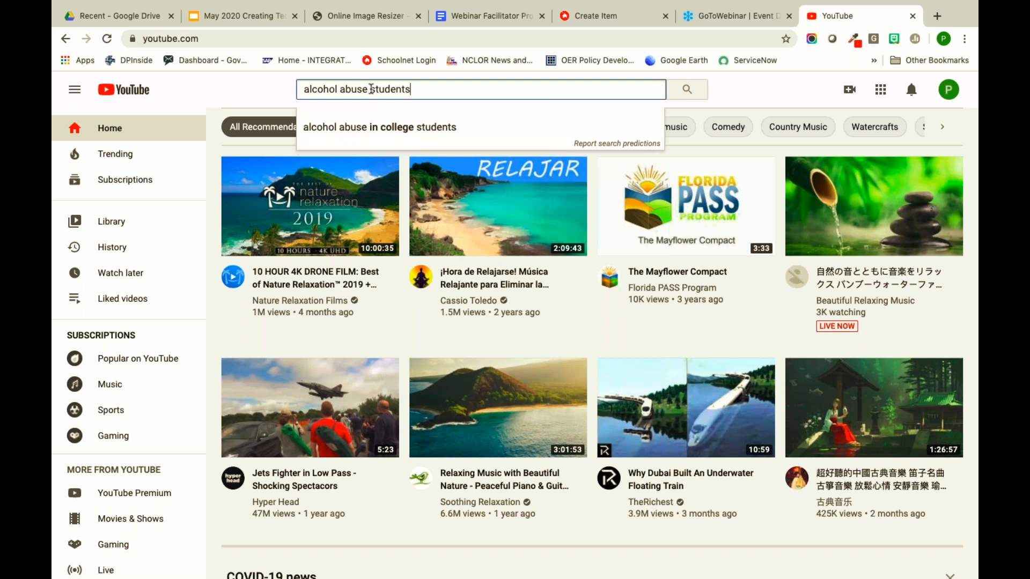
text( elementary)
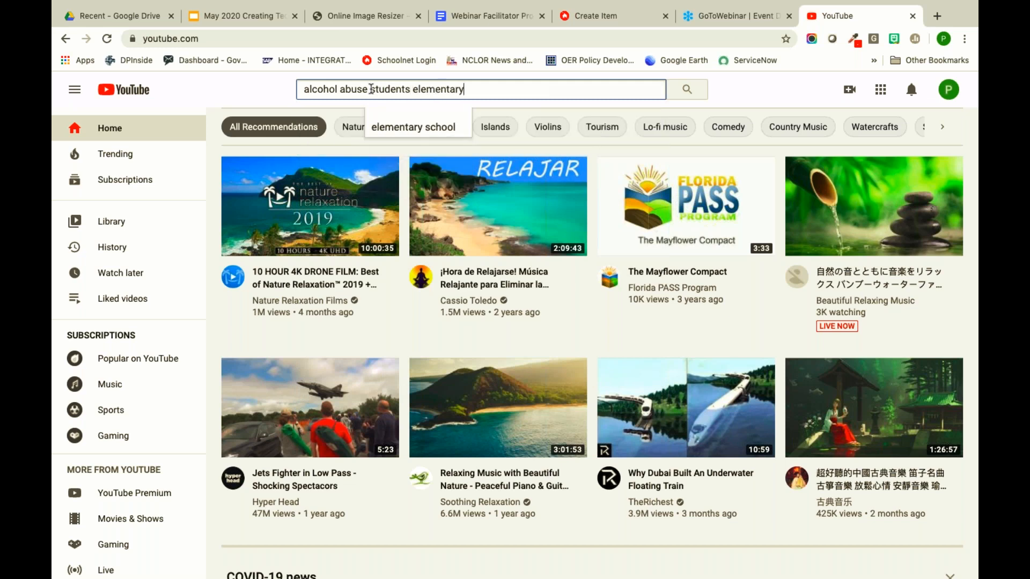
key(Return)
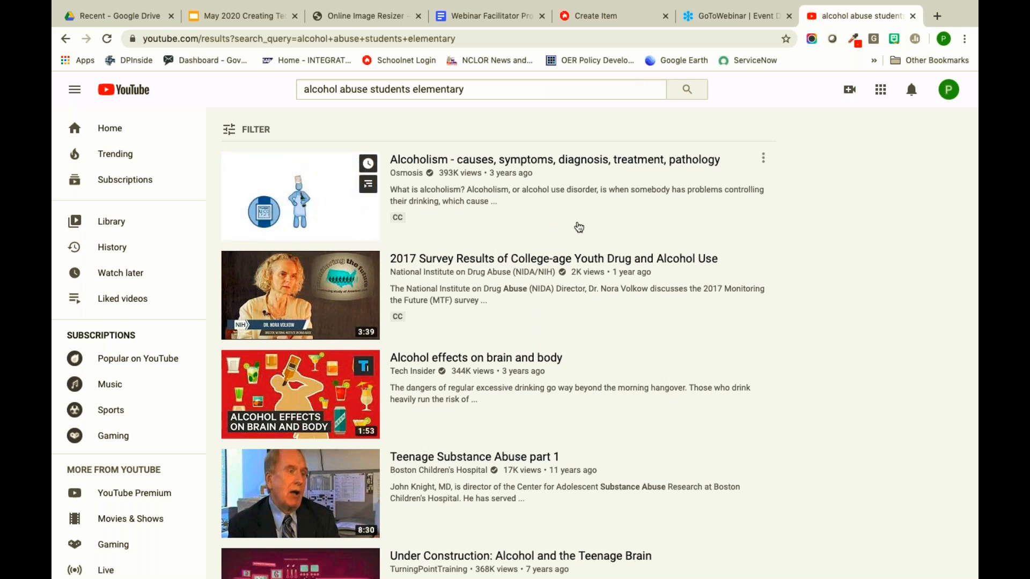
scroll(579, 227, down, 1)
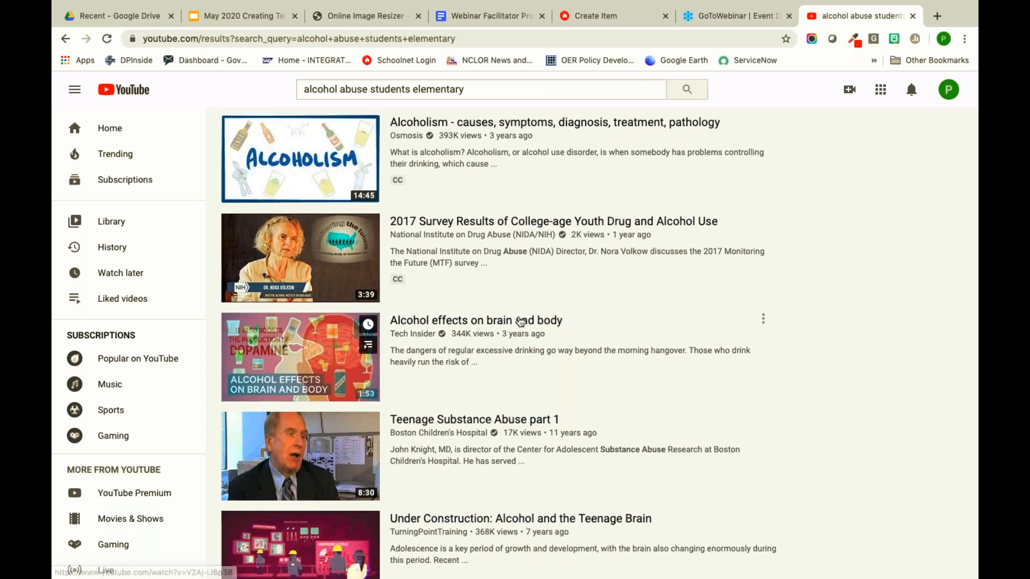
- Open Tech Insider's 'Alcohol effects on brain and body' video and copy its embed code
click(574, 320)
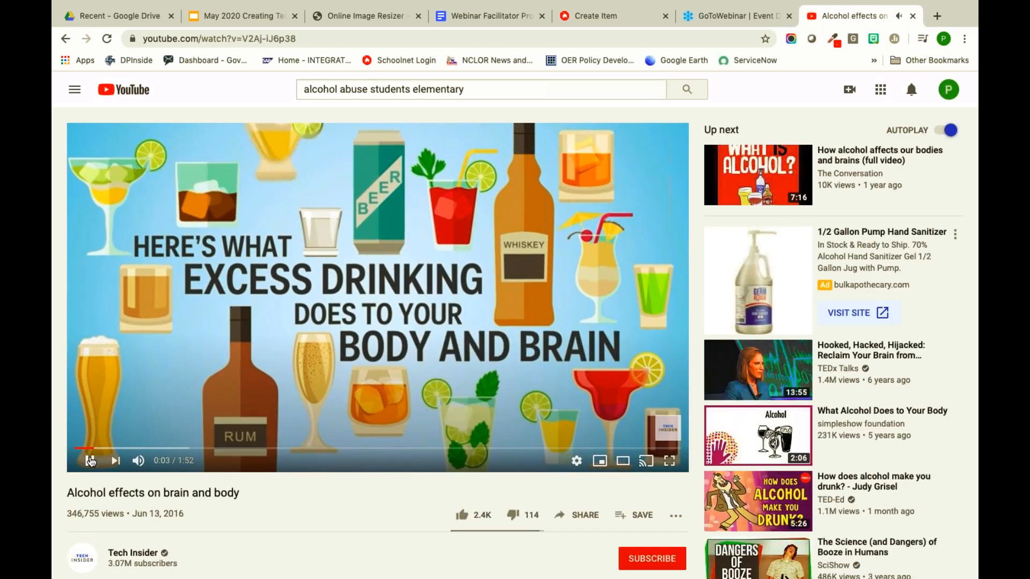
click(90, 461)
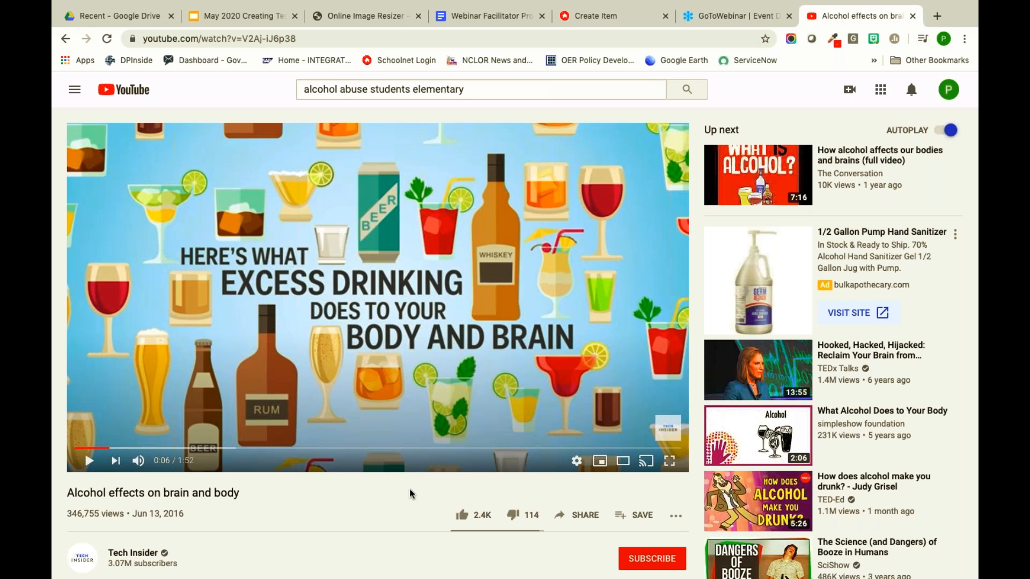
click(584, 514)
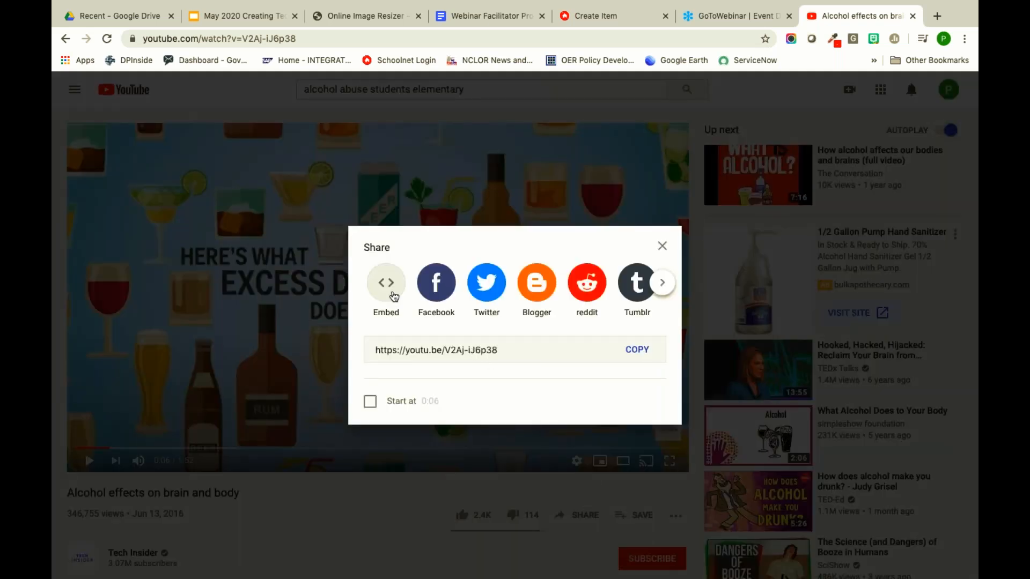
click(393, 297)
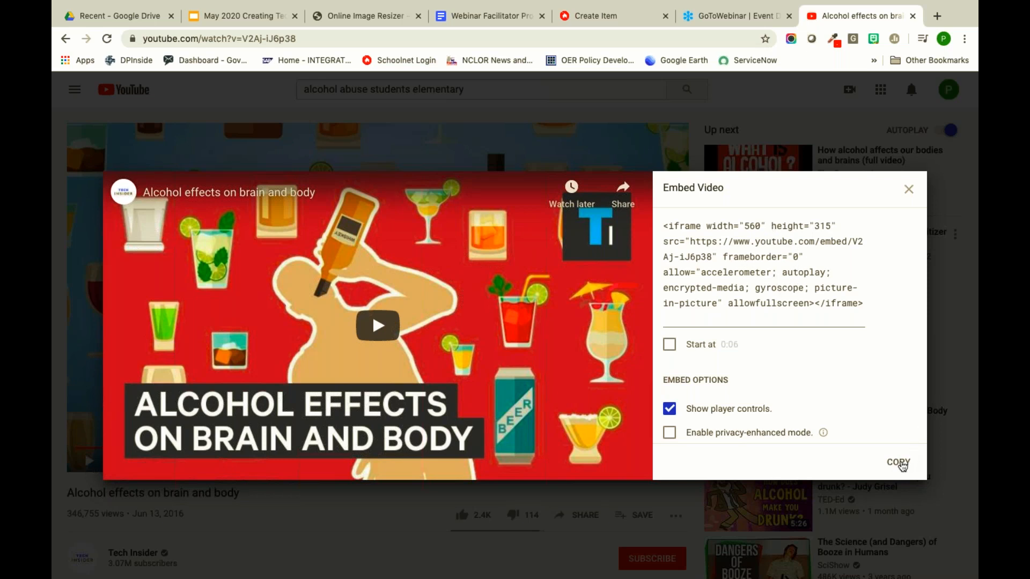
click(902, 465)
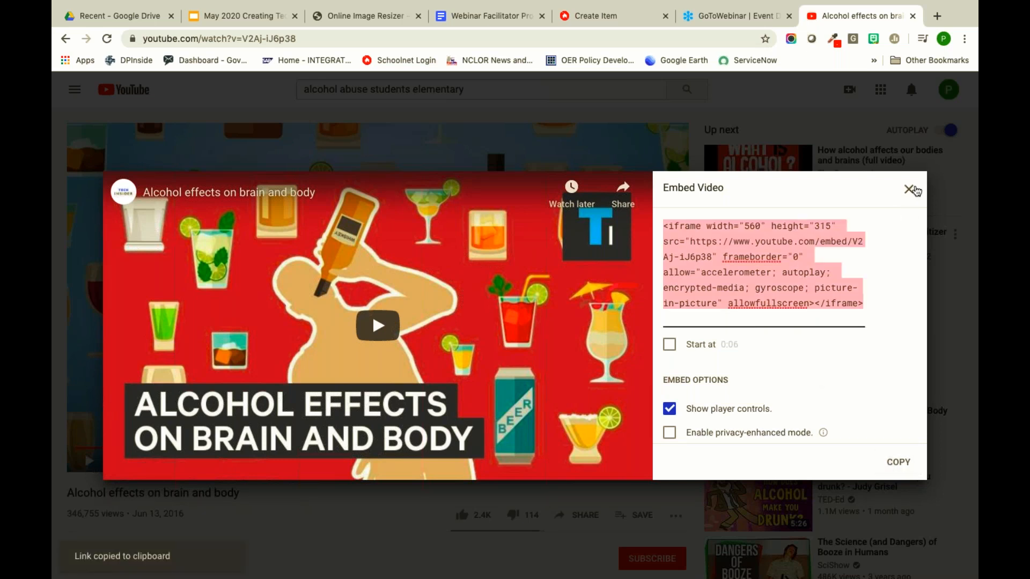
click(915, 189)
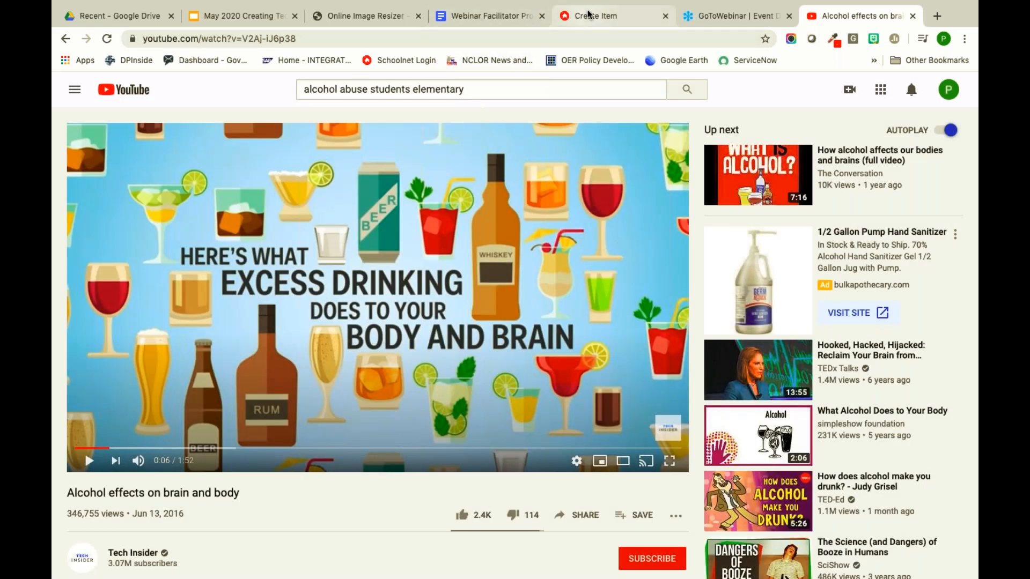
- Paste the video's embed code into the question source and type 'List three effects of alcohol on the brain and bod' below it
click(589, 15)
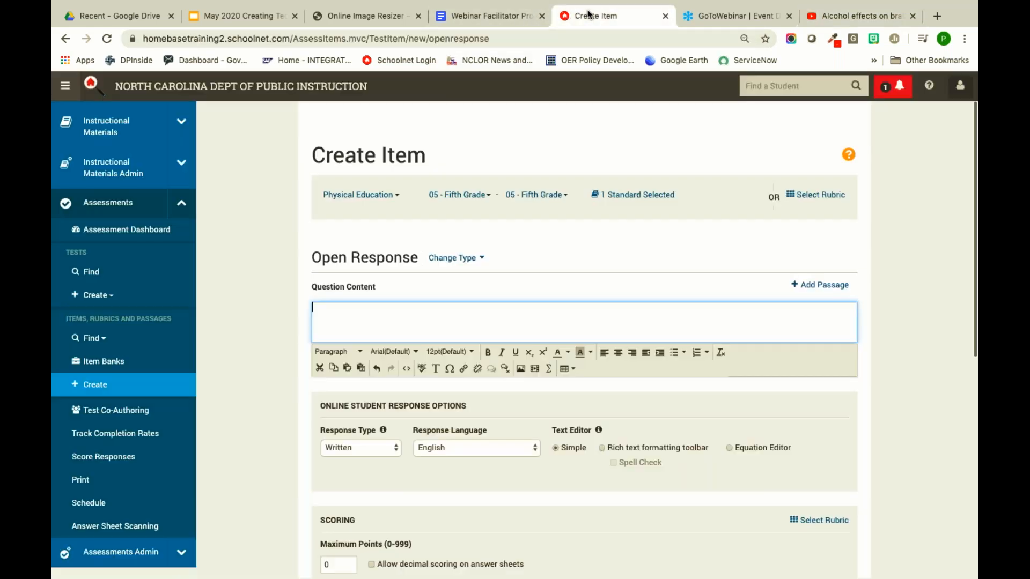
click(407, 370)
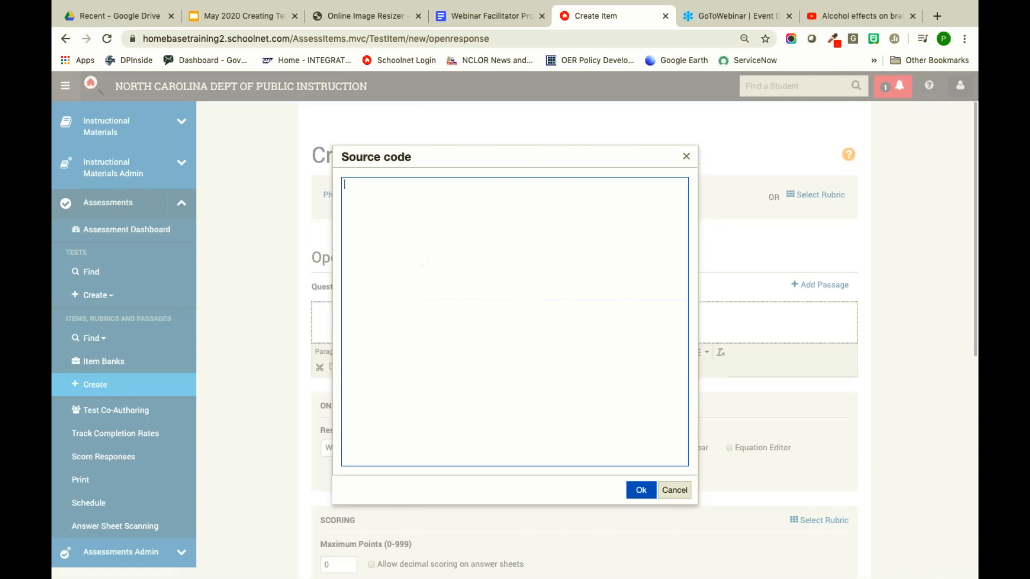
key(ctrl+v)
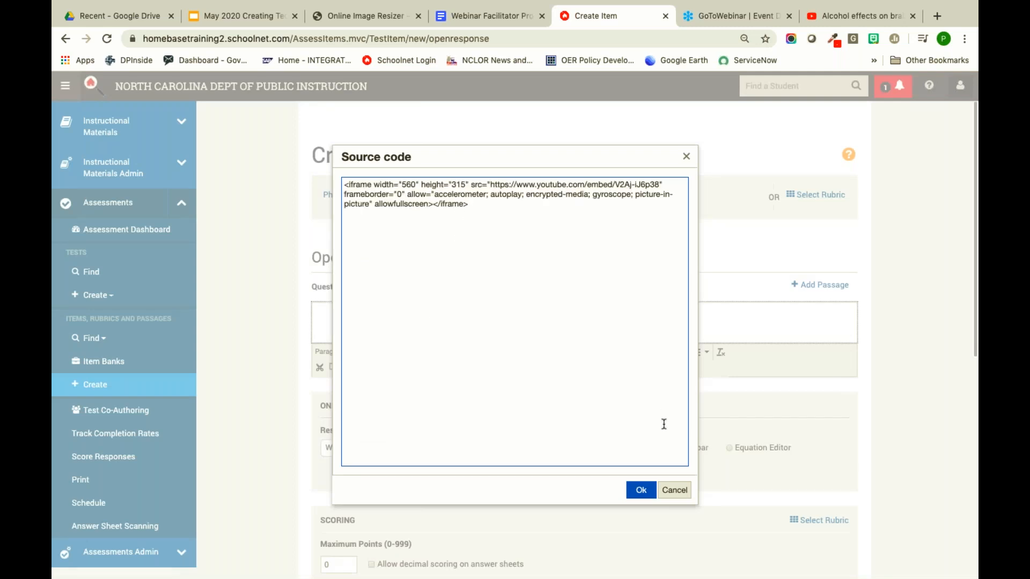
click(641, 491)
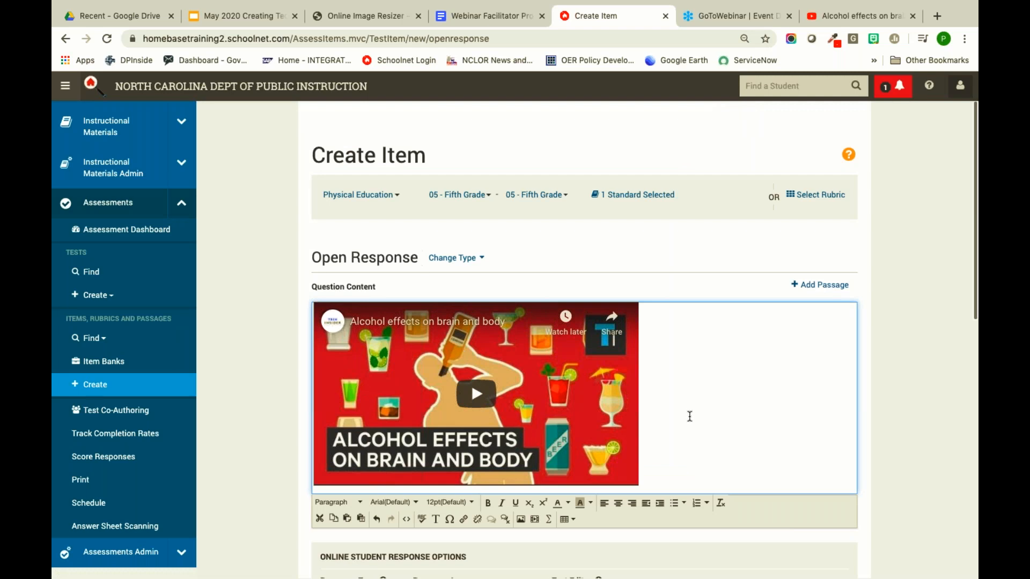
key(Return)
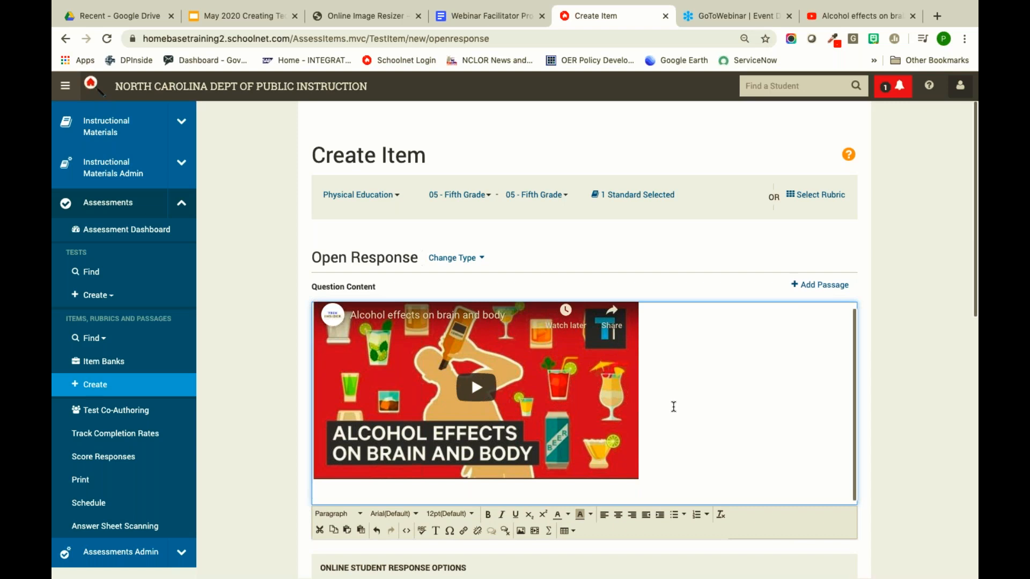
text(List three effects of alcohol)
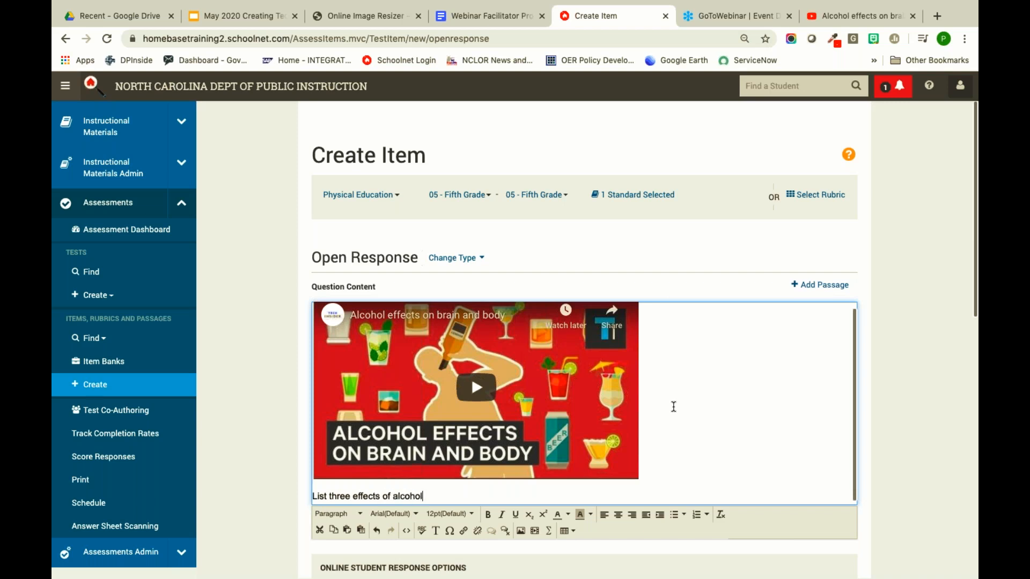
text( on the brain and body)
- Choose the Rich text formatting toolbar as the students' answer editor
scroll(674, 407, down, 2)
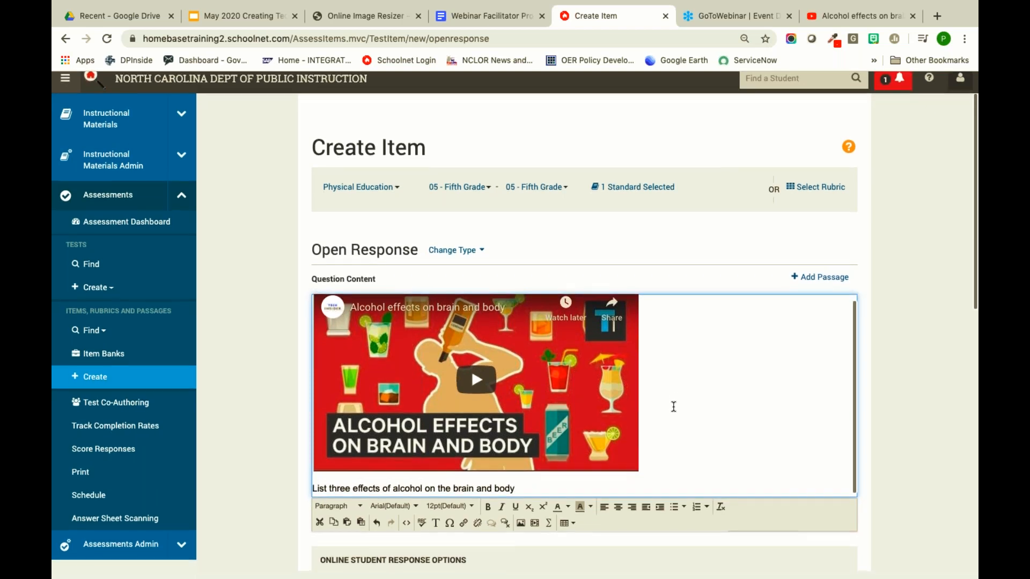
scroll(289, 446, down, 7)
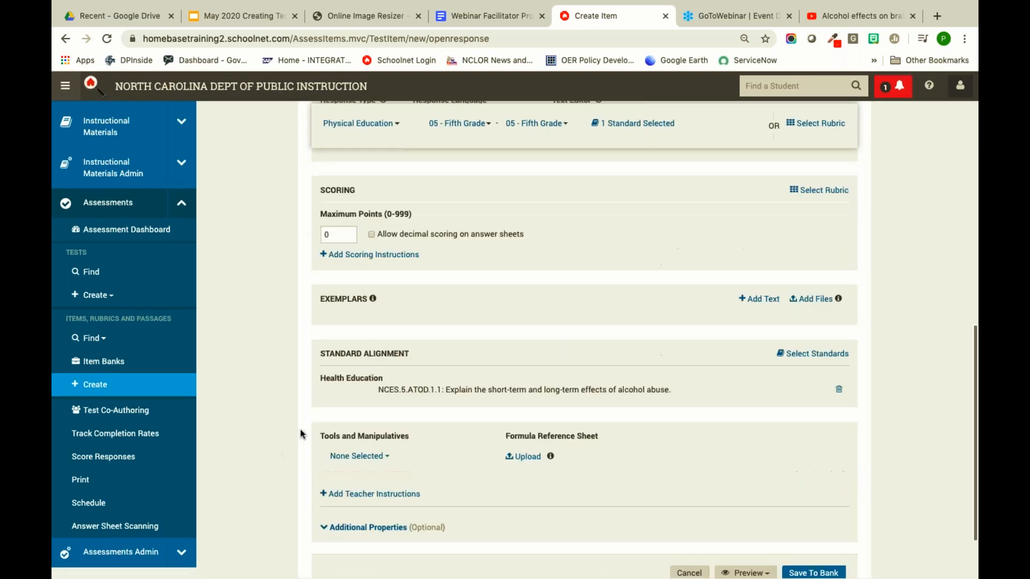
scroll(344, 375, up, 3)
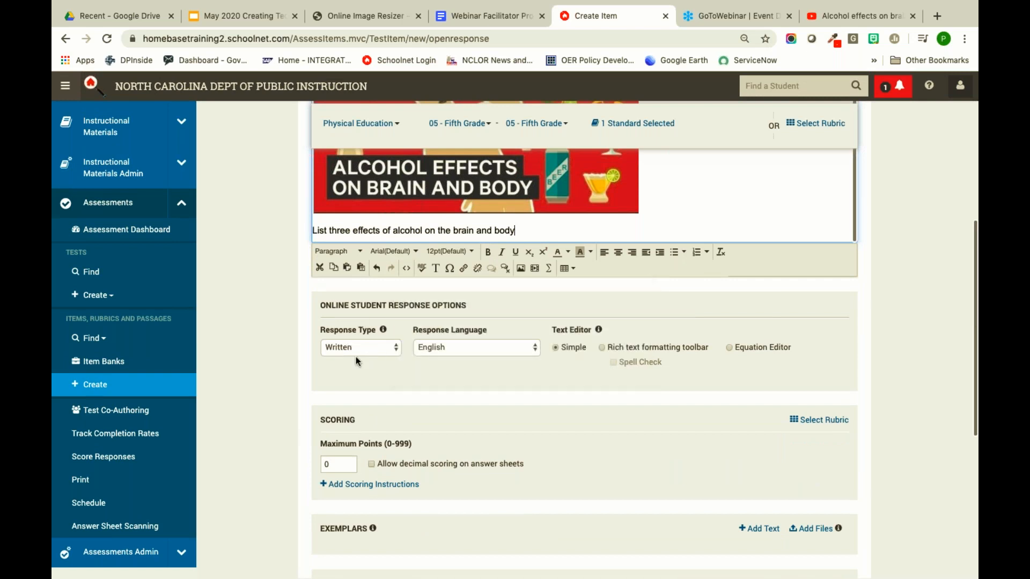
click(604, 348)
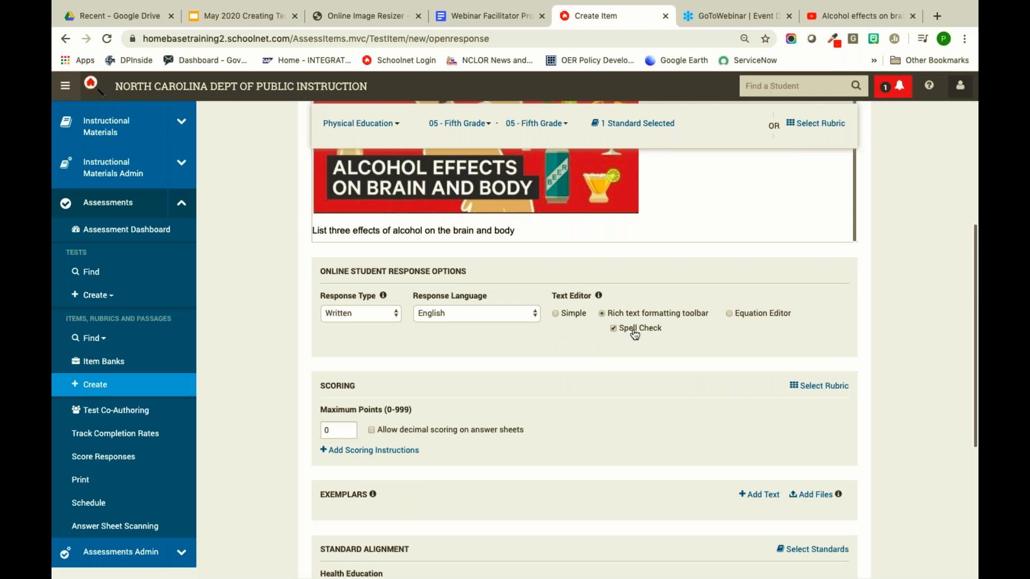
- Bring up the Attach Rubric list from the Scoring section
scroll(633, 334, up, 2)
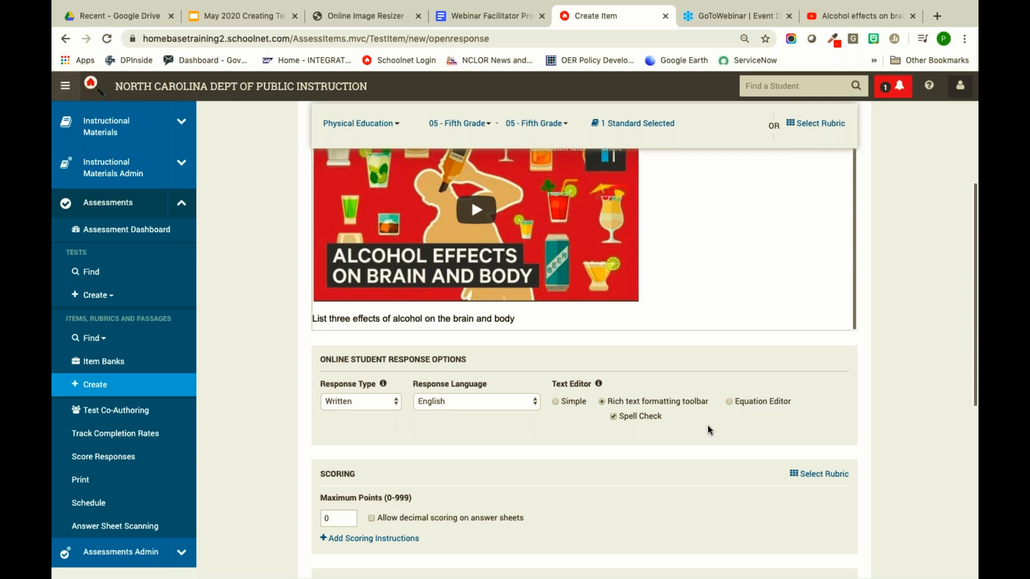
scroll(710, 430, down, 3)
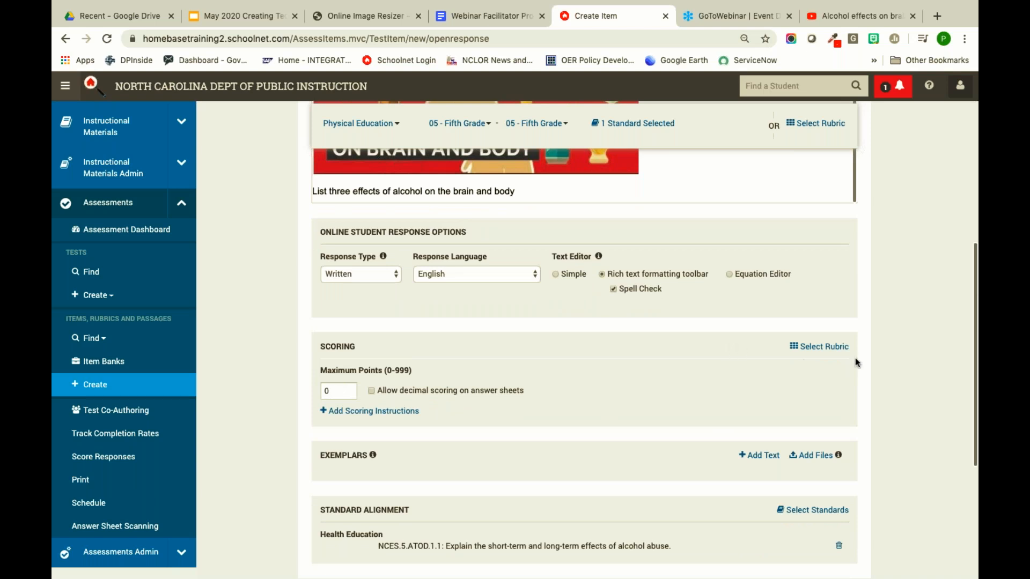
click(821, 348)
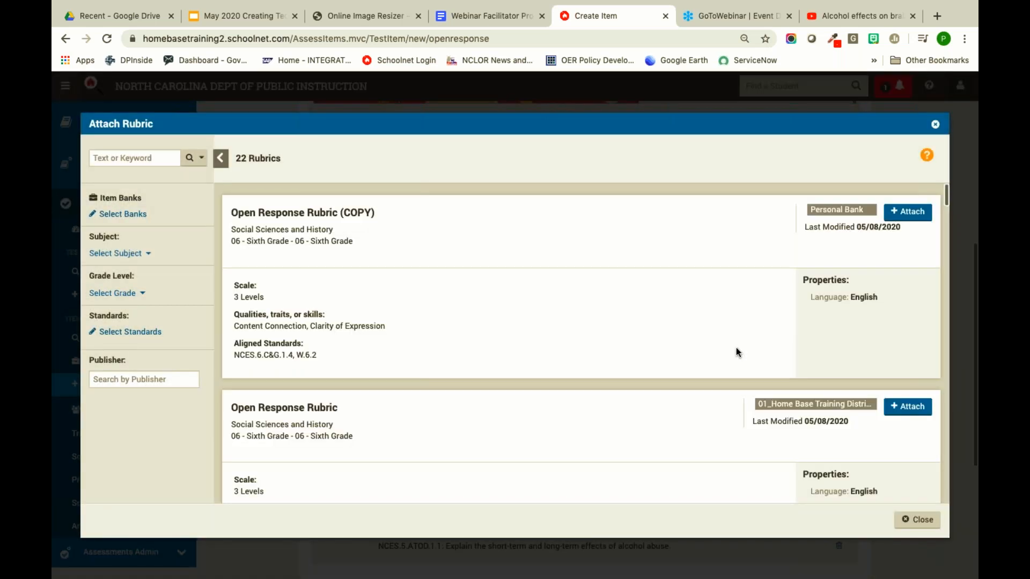
- Attach the Open Response Rubric (COPY) to score the item out of 6 points
scroll(732, 317, down, 4)
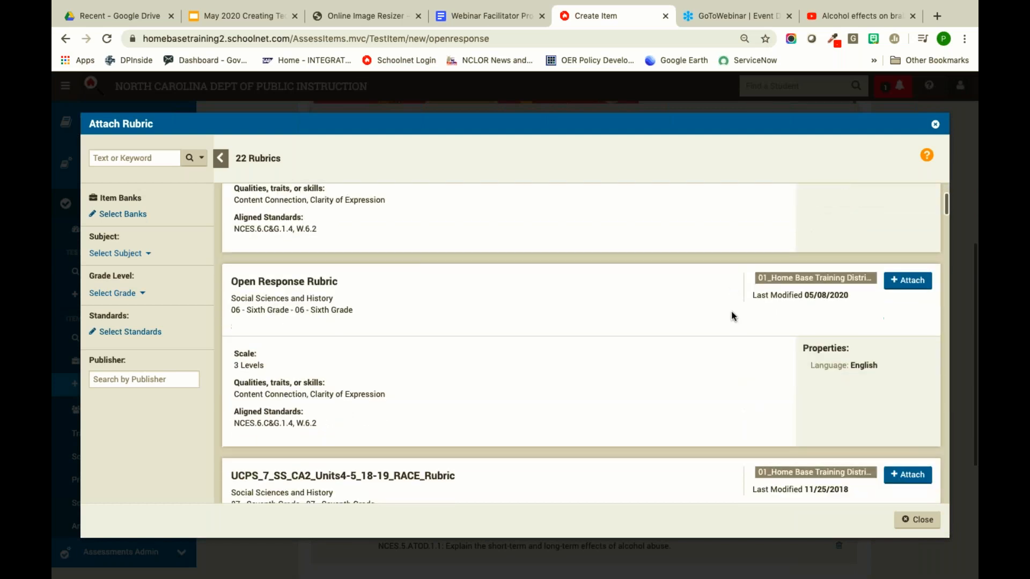
scroll(733, 317, up, 3)
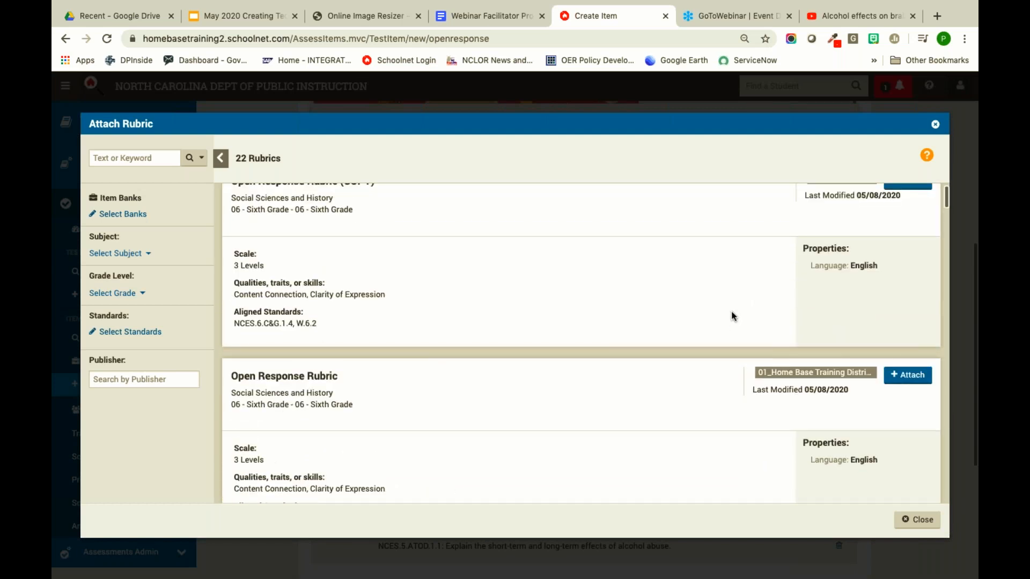
scroll(733, 317, up, 1)
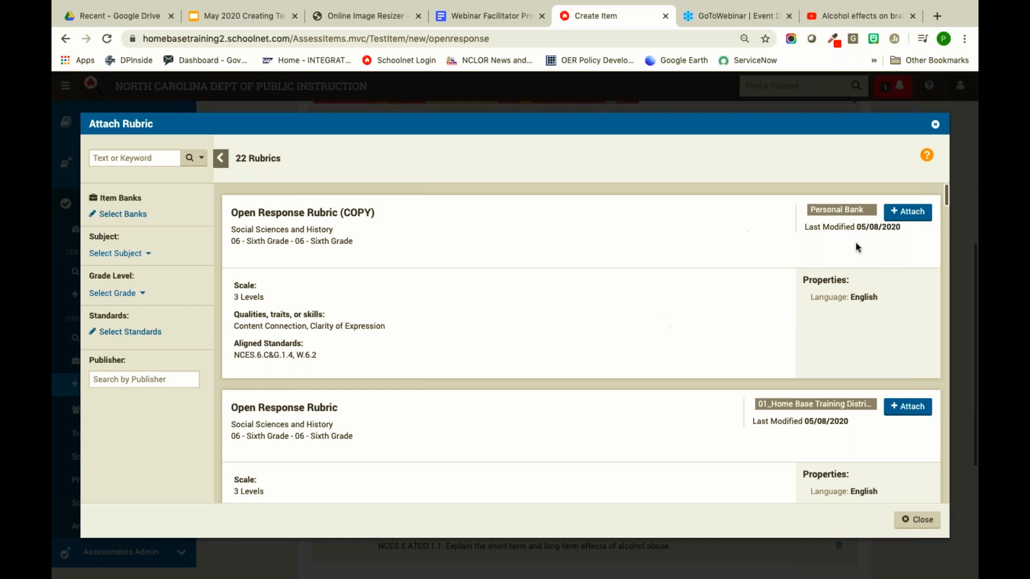
click(903, 214)
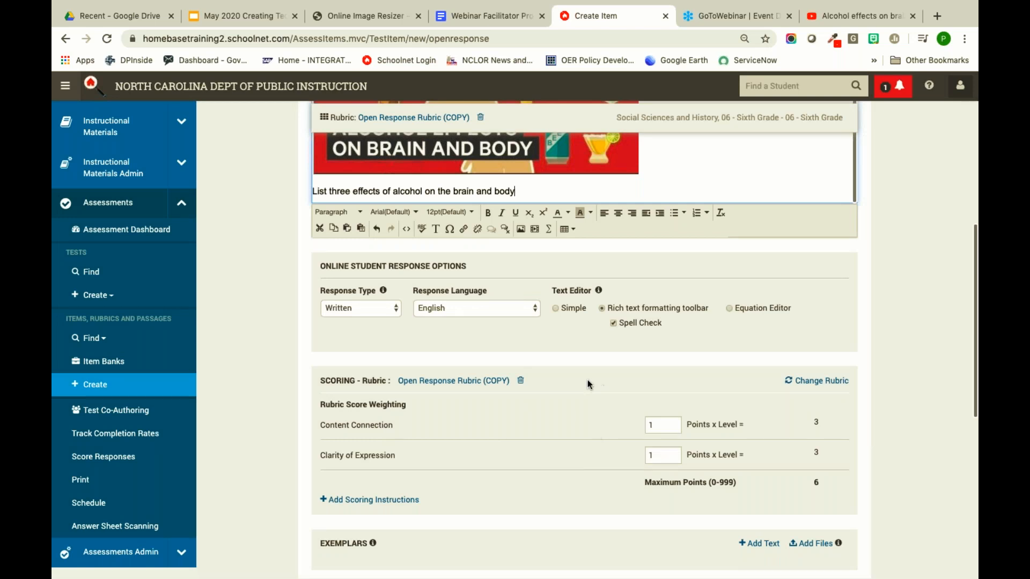
scroll(594, 439, down, 7)
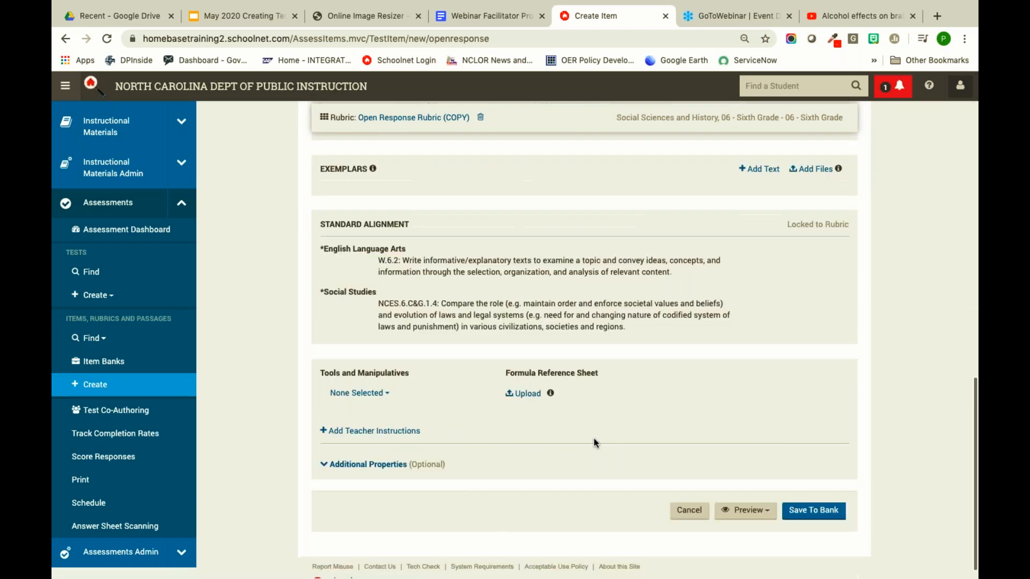
- Preview the item in TestNav and play then pause its embedded alcohol video
click(758, 496)
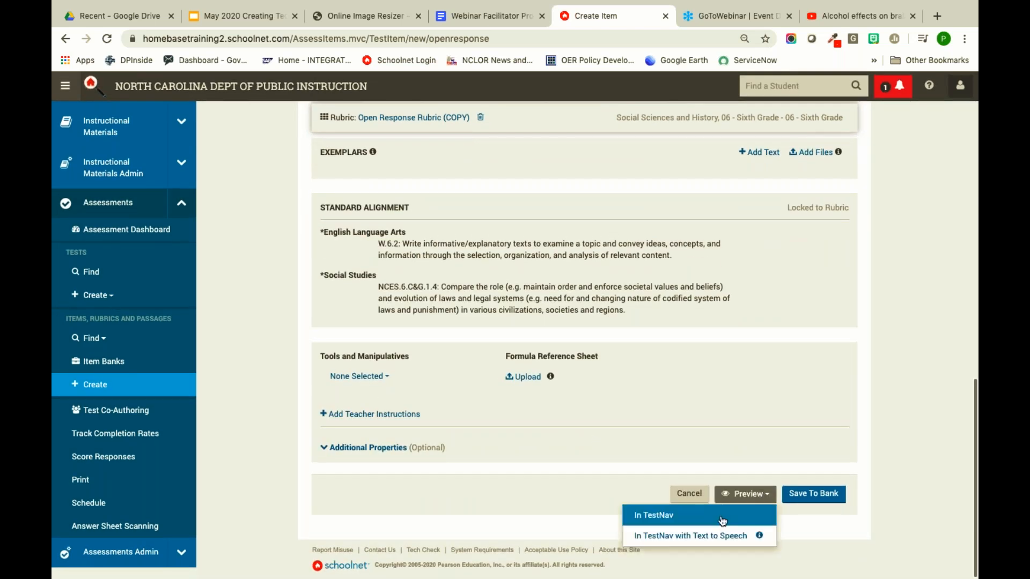
click(722, 519)
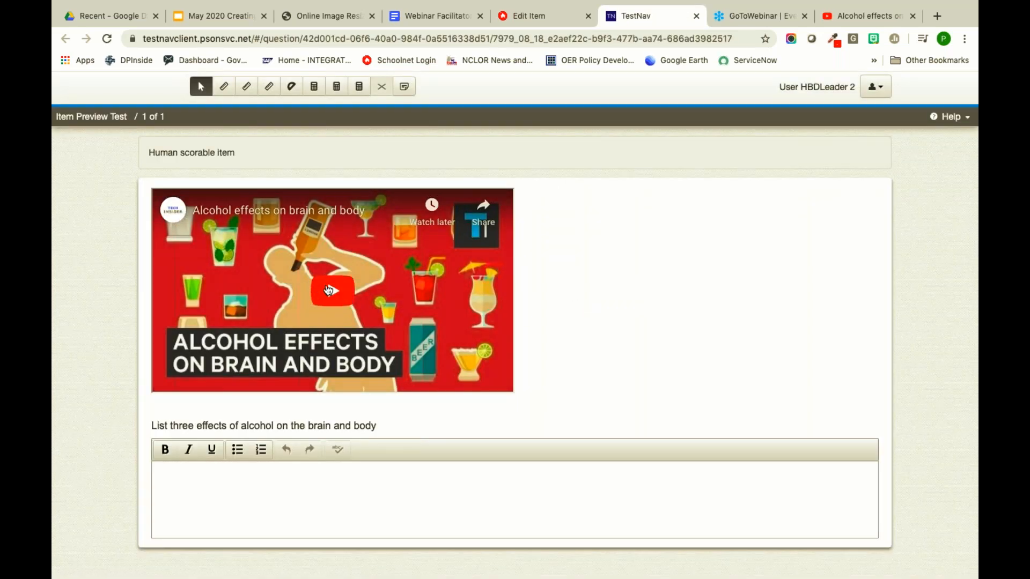
click(308, 295)
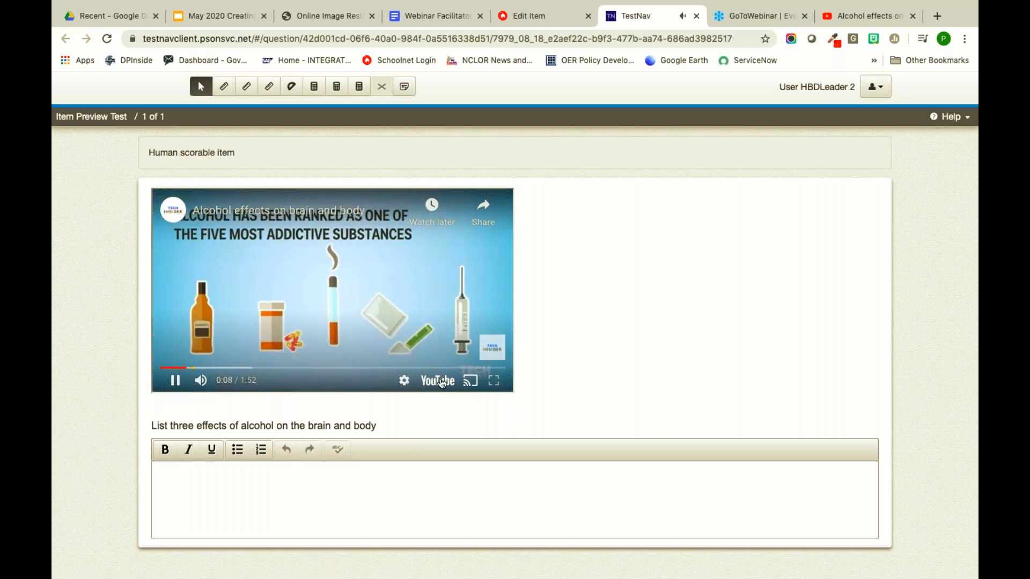
click(175, 382)
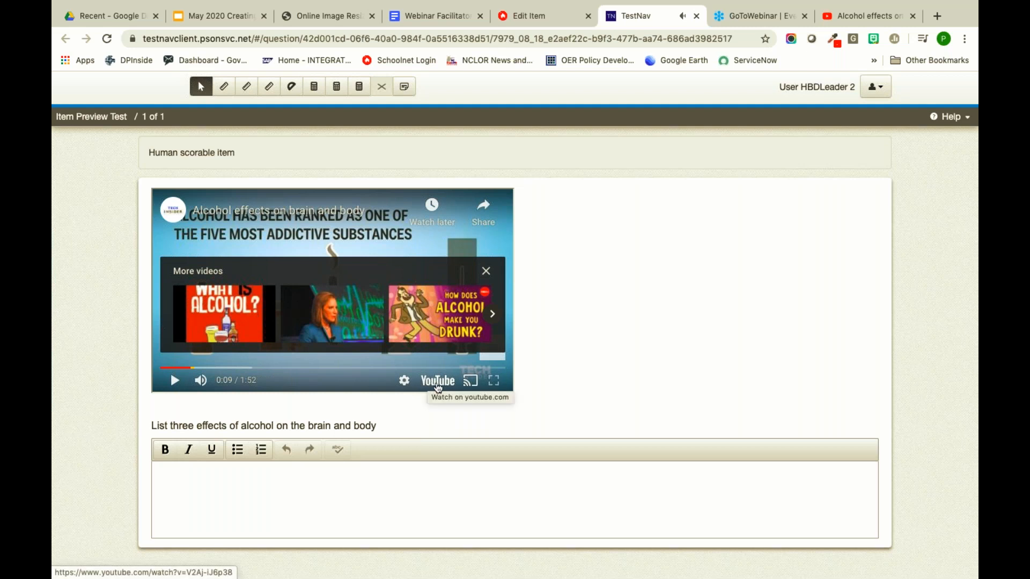
click(865, 16)
click(581, 516)
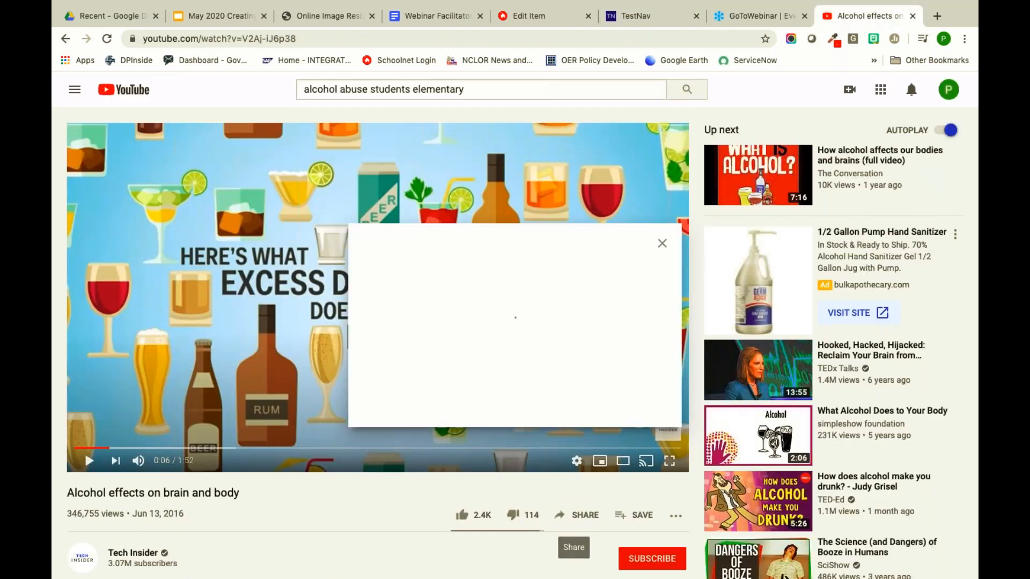
click(386, 283)
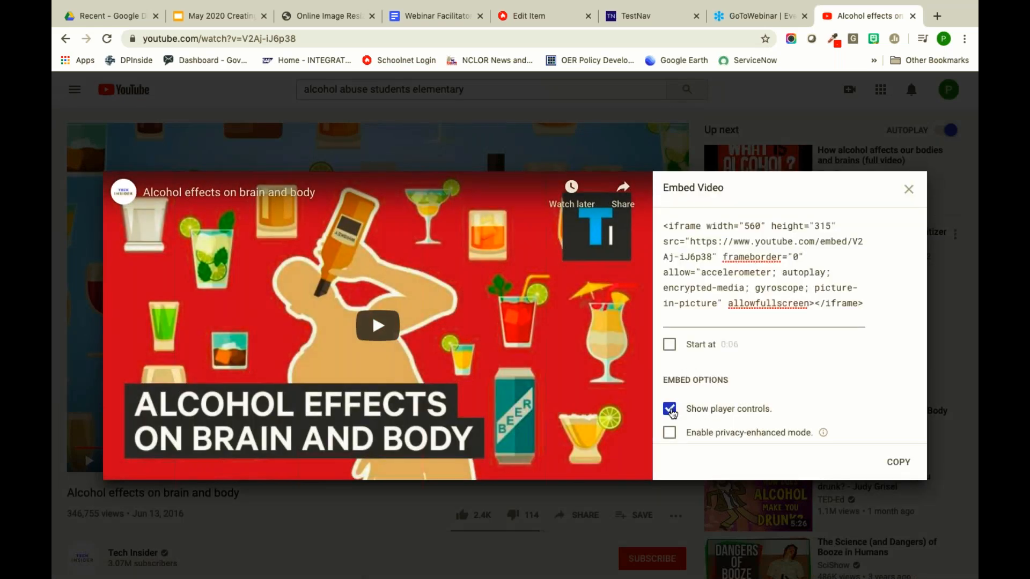
click(670, 410)
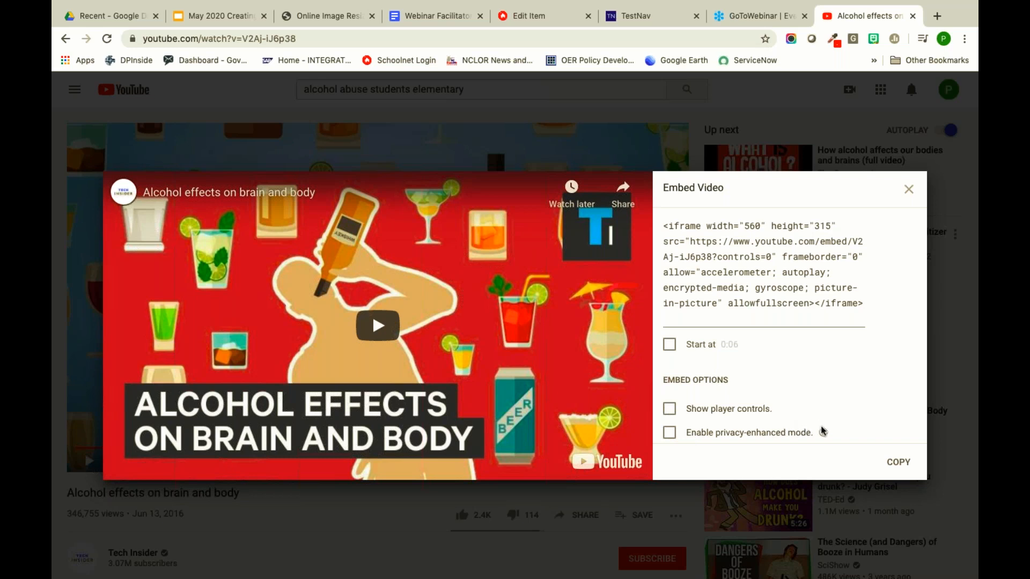
mouse_move(823, 435)
click(909, 190)
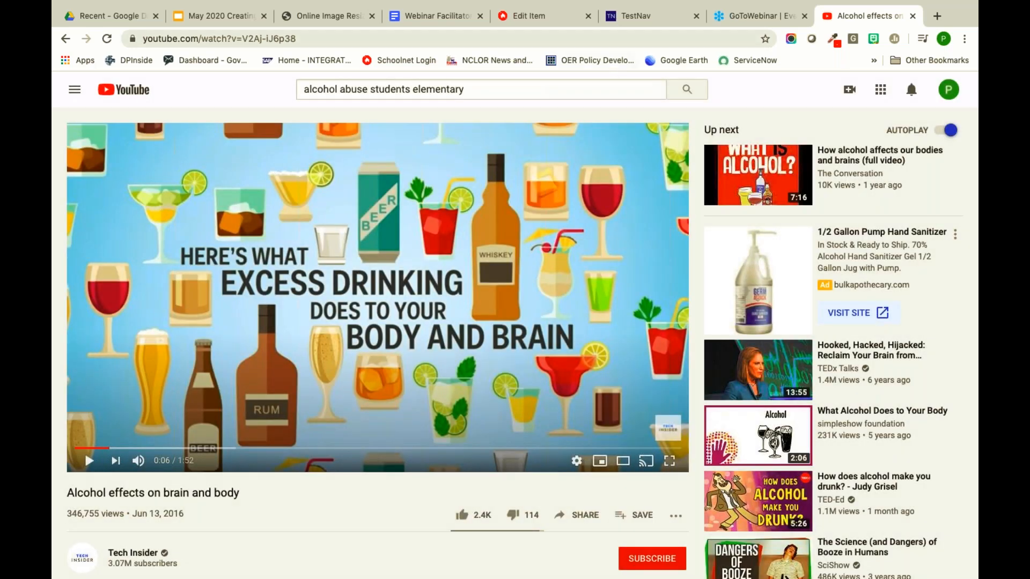
- In the TestNav preview, play and pause the video, type sample text in the answer box, and close it
click(534, 18)
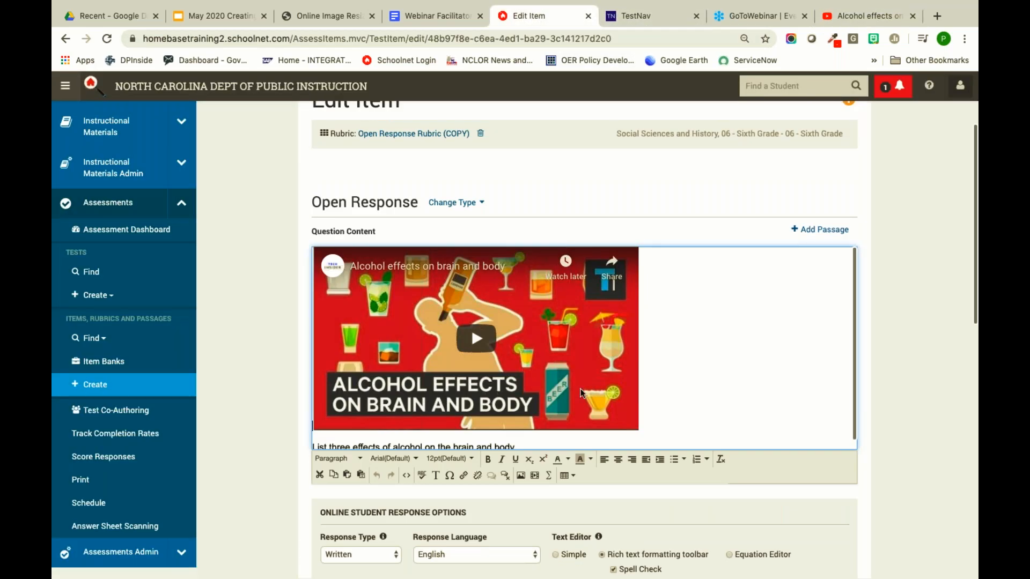
click(646, 25)
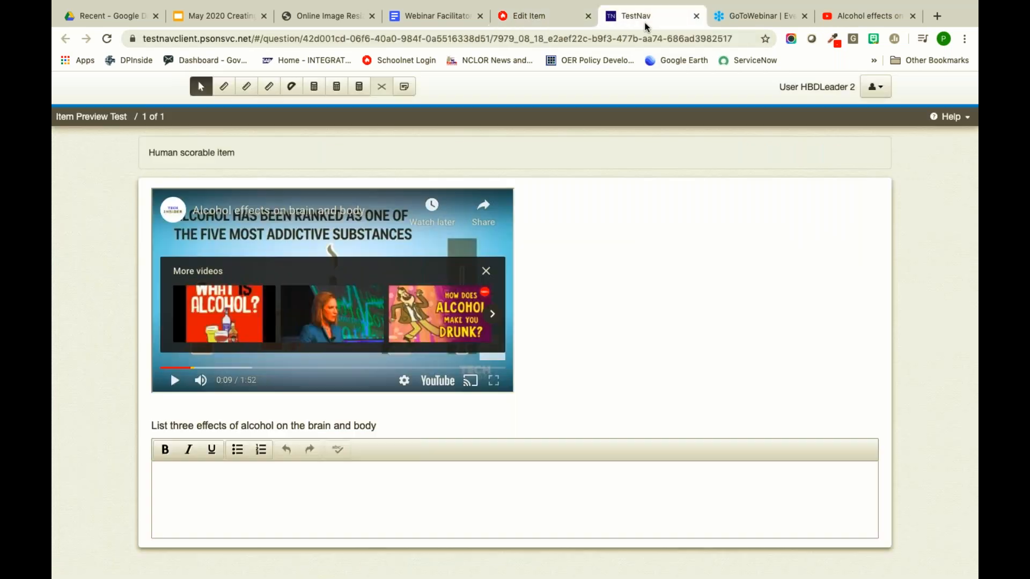
click(172, 381)
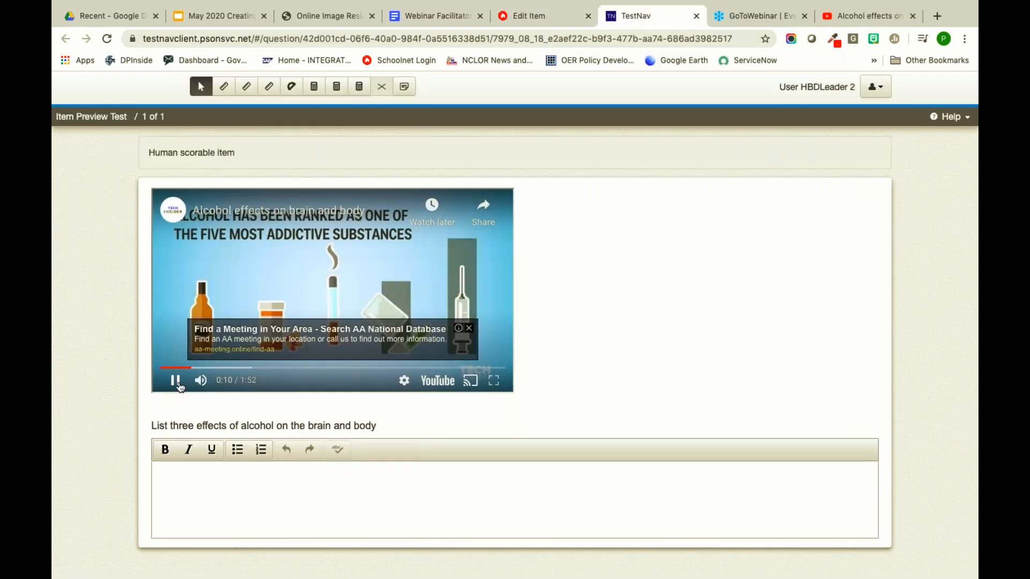
click(172, 381)
click(206, 476)
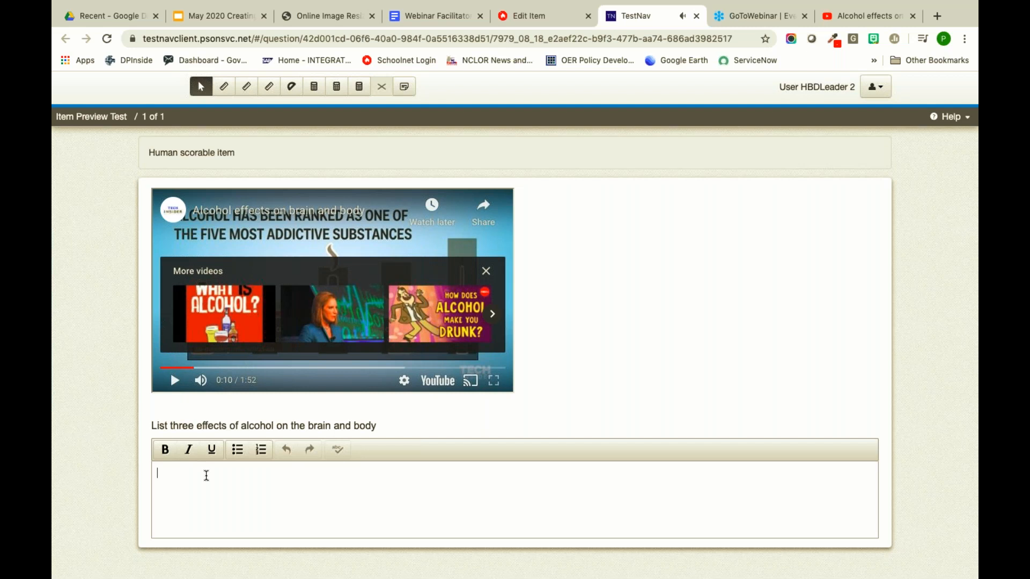
text(dfjdfndnc)
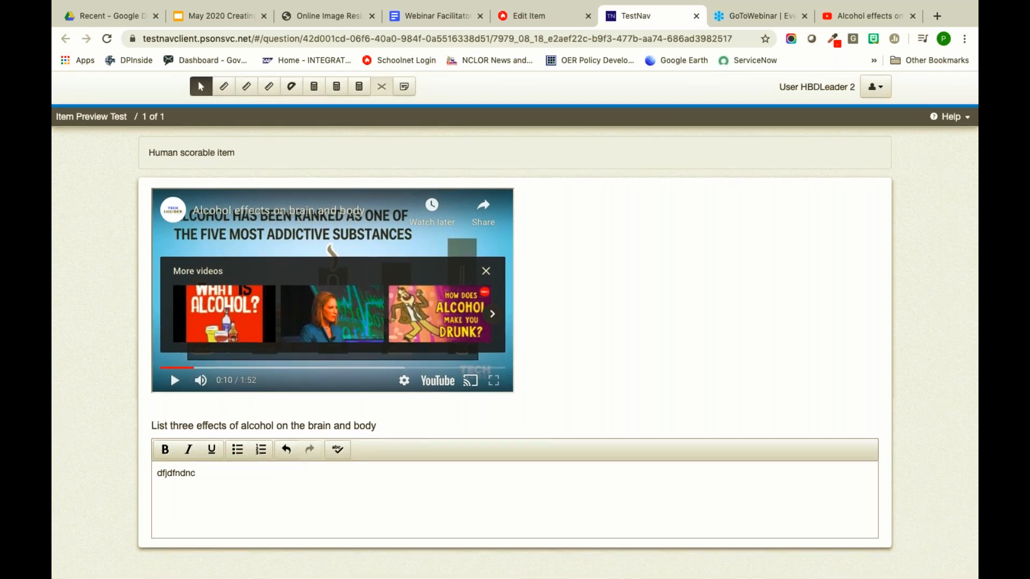
click(696, 16)
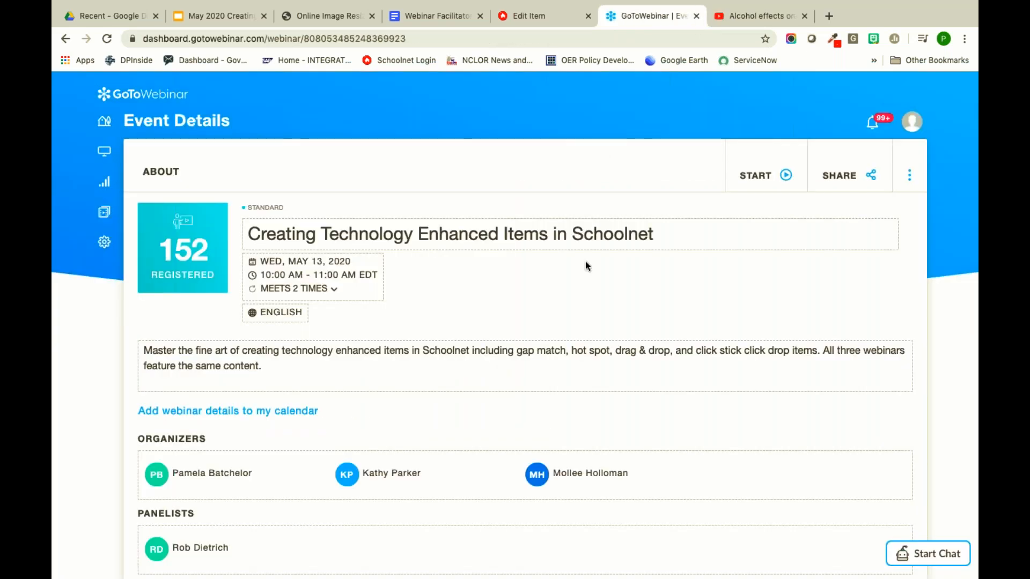
- Return to the Edit Item page and scroll through the item's rubric and settings
click(622, 20)
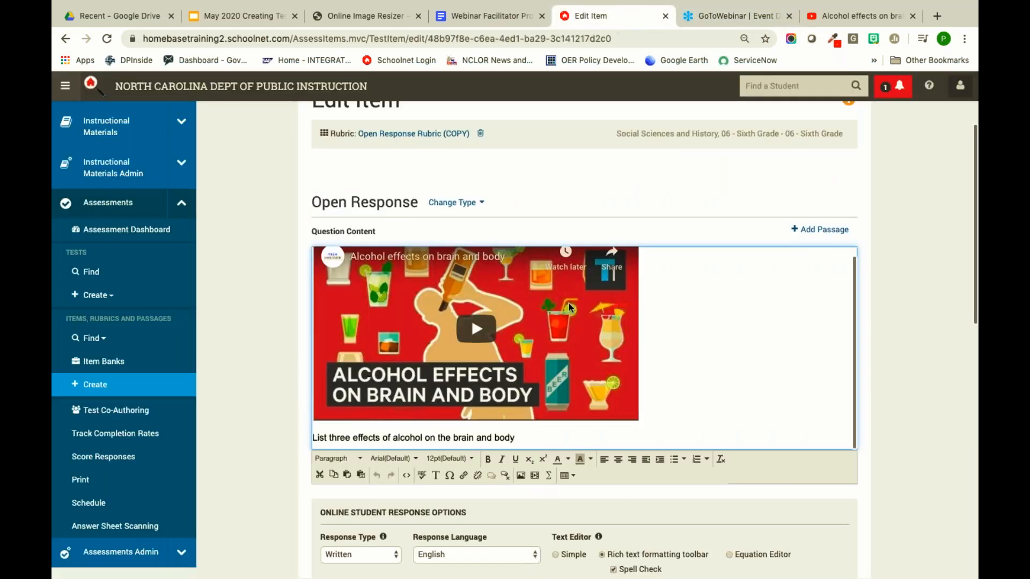
scroll(609, 247, down, 5)
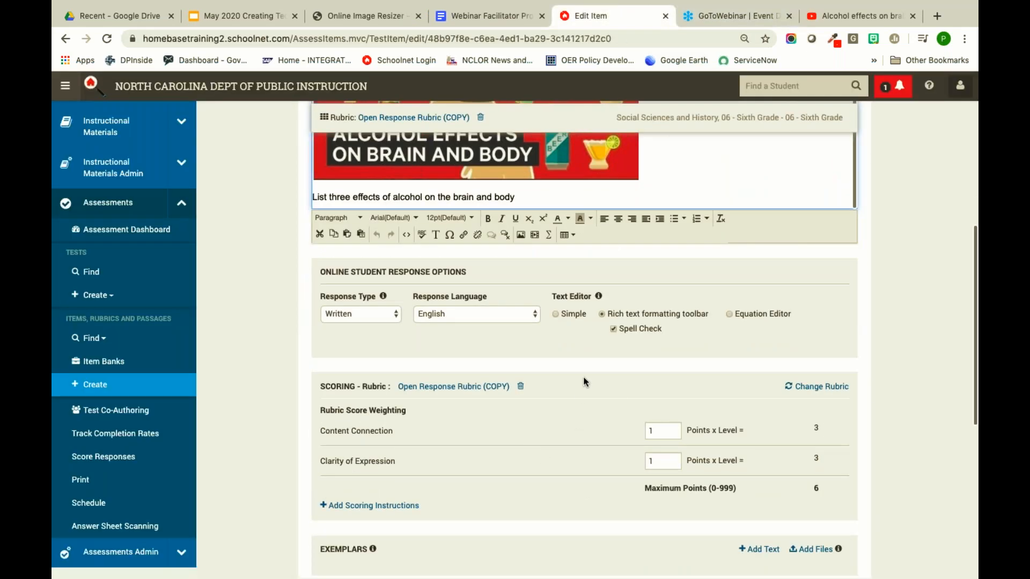
scroll(585, 382, down, 2)
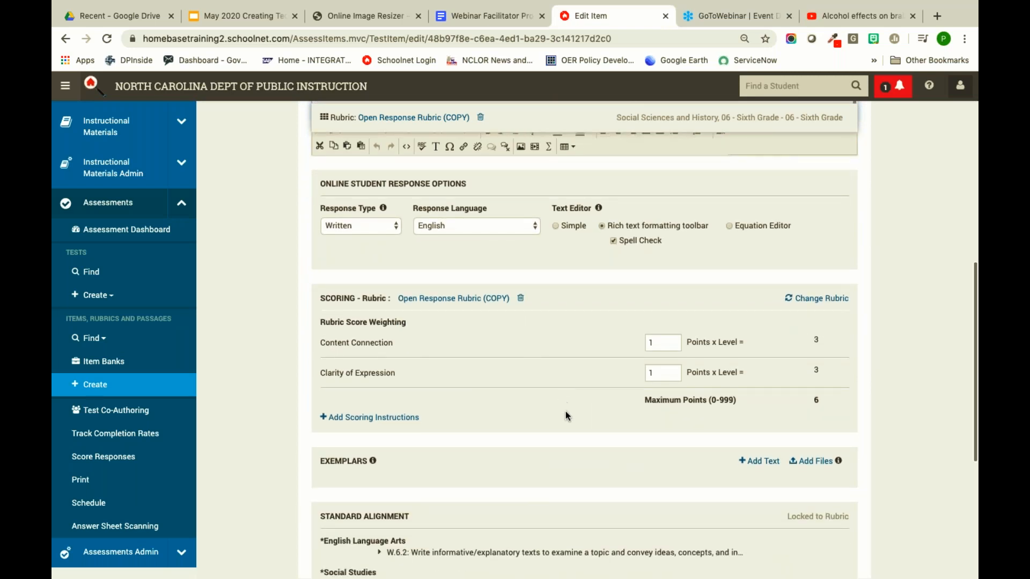
scroll(565, 411, down, 5)
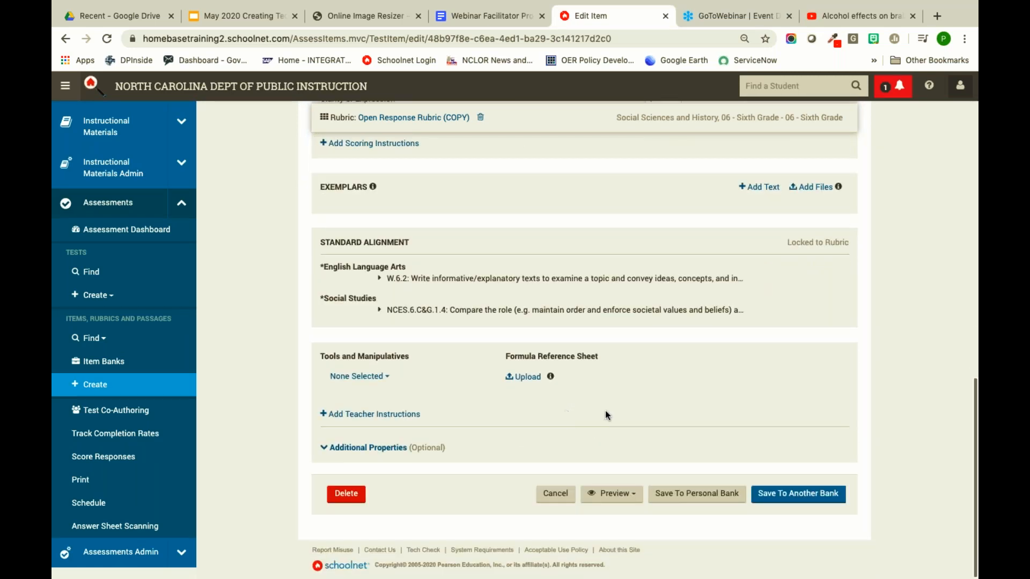
scroll(662, 422, up, 15)
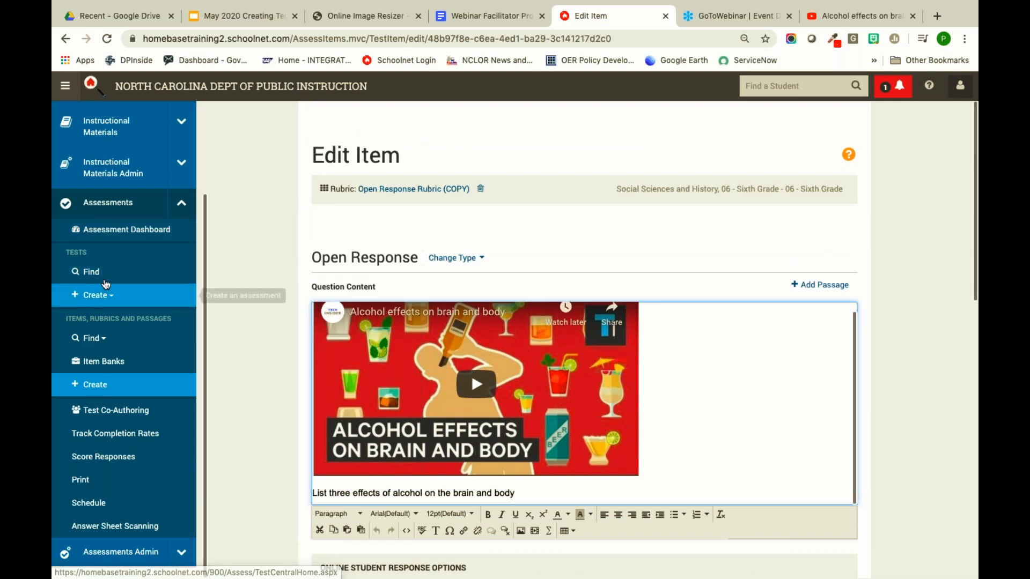
scroll(115, 271, up, 3)
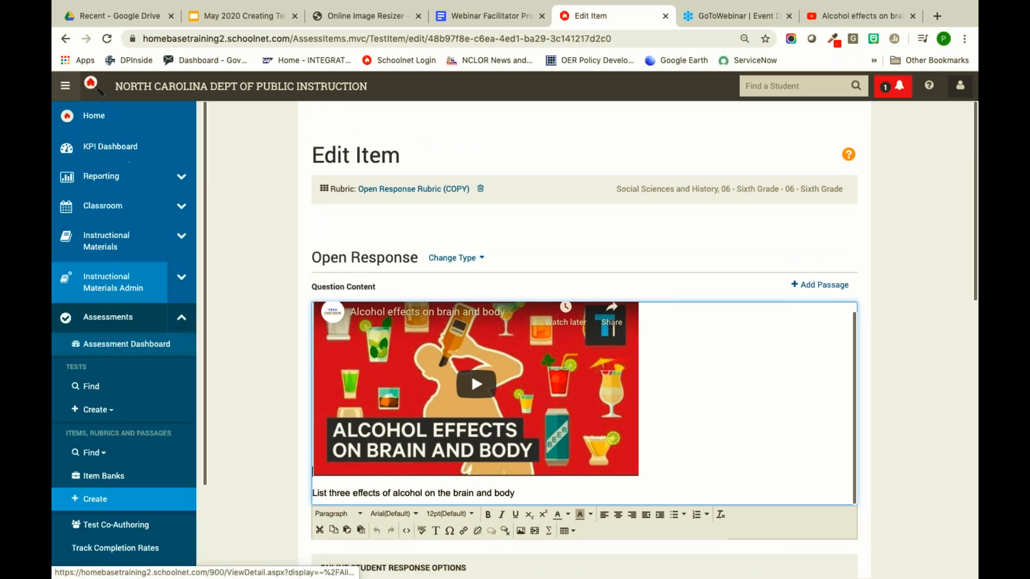
- From the Reporting Dashboard, open Sample TEI Test's details and its Score page
click(110, 173)
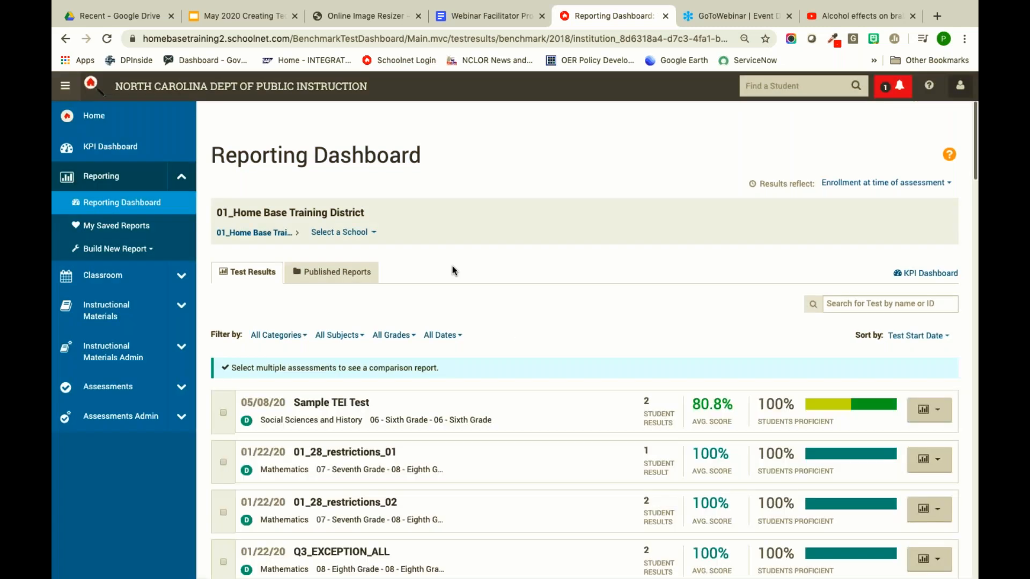
click(327, 408)
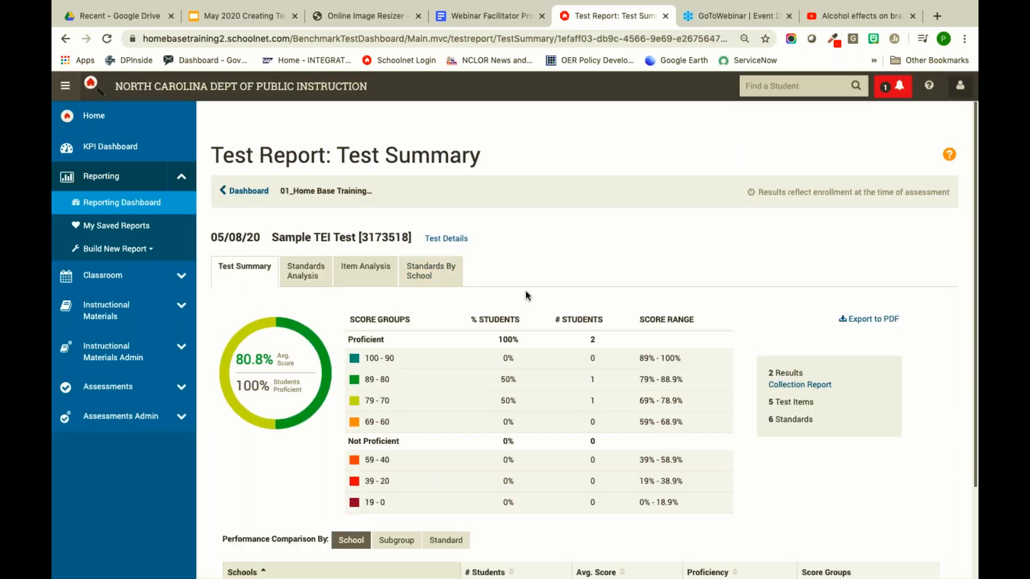
click(453, 238)
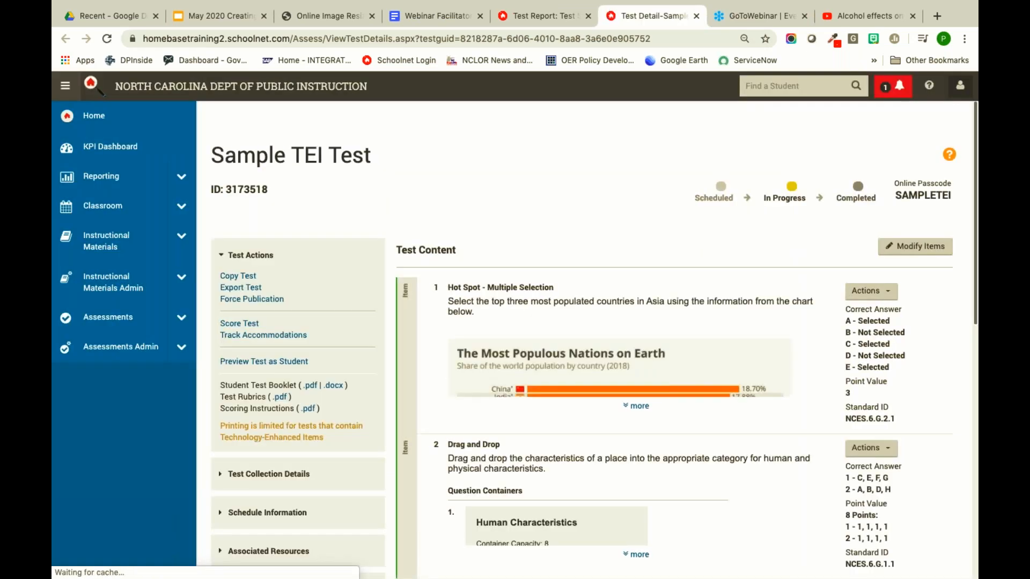
click(241, 324)
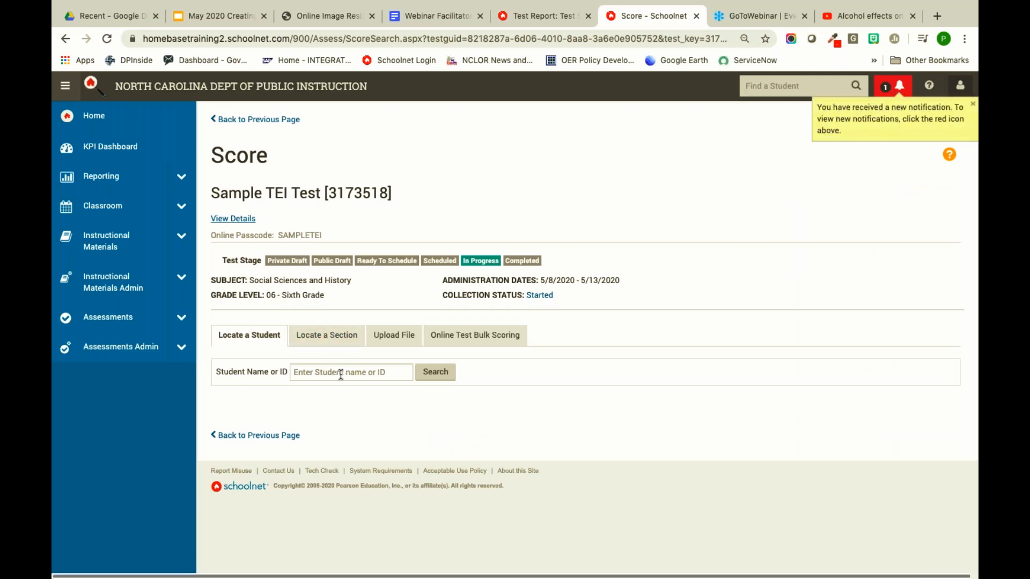
- Search for student ID 1003, open its score entry page, then go back to the results
click(341, 373)
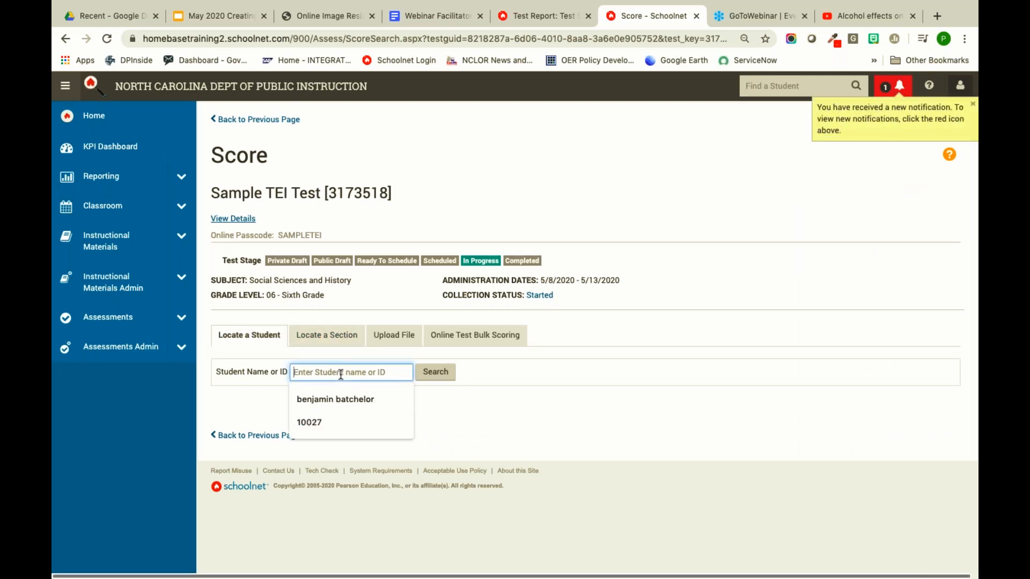
text(10038)
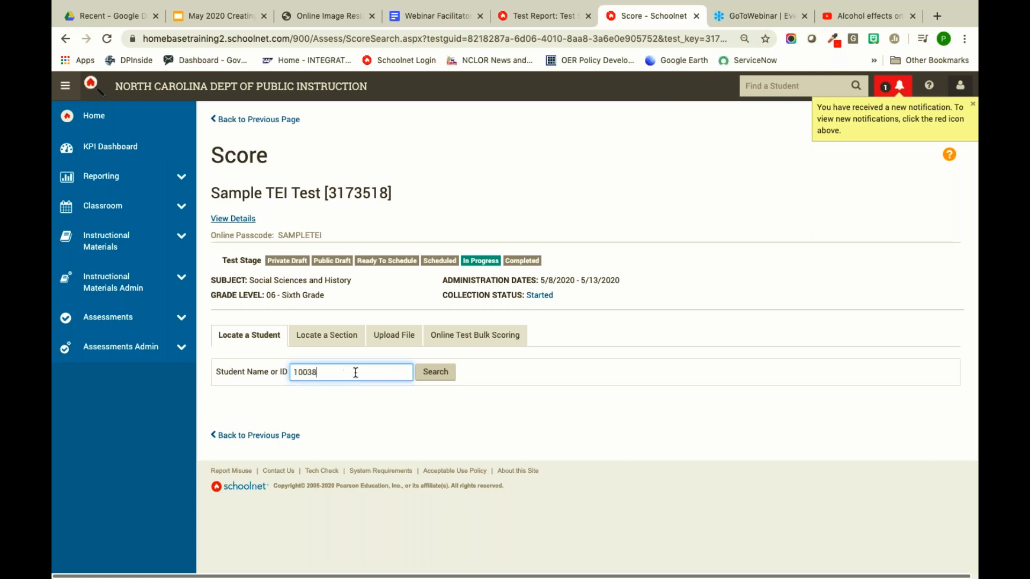
click(437, 373)
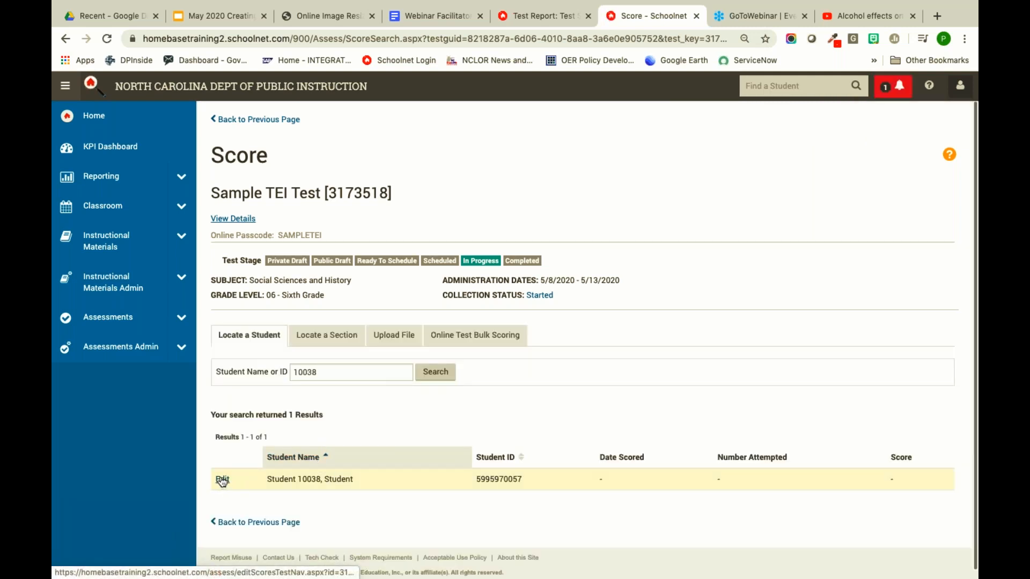
click(222, 480)
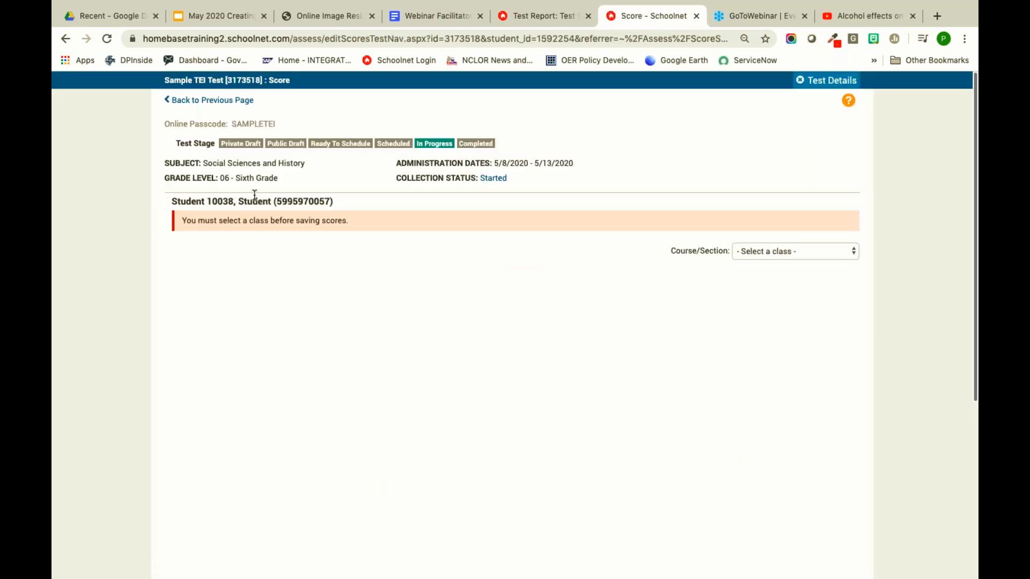
click(798, 252)
click(768, 250)
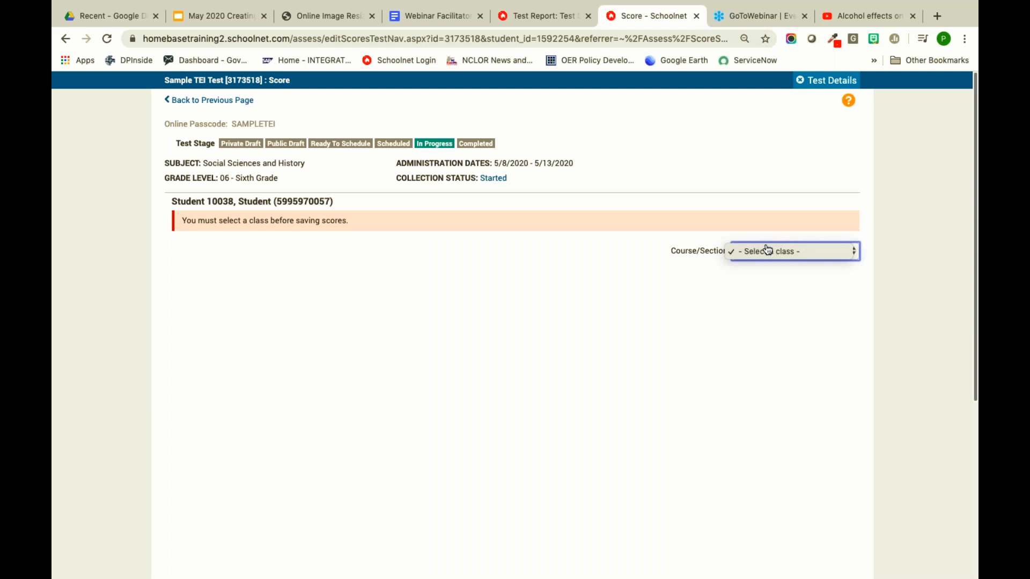
click(285, 199)
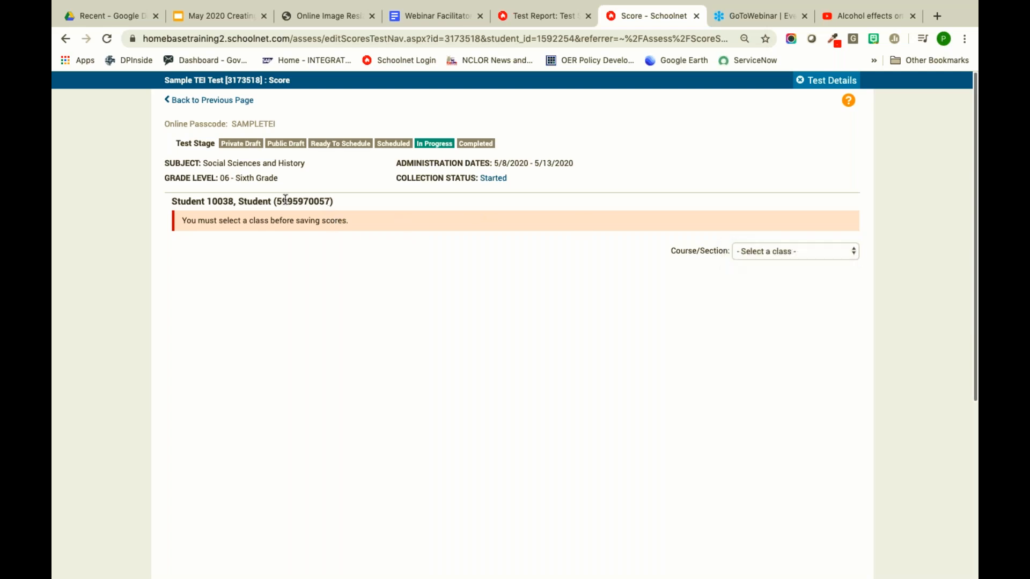
click(215, 101)
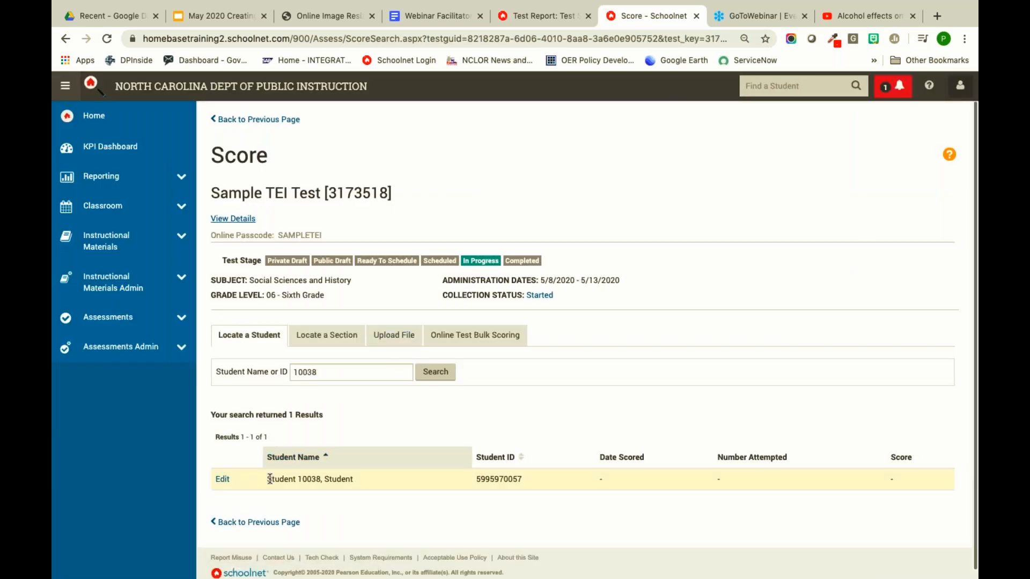
- Clear the search and search for student ID 1038, listing 14 matching students
drag(336, 372, 282, 367)
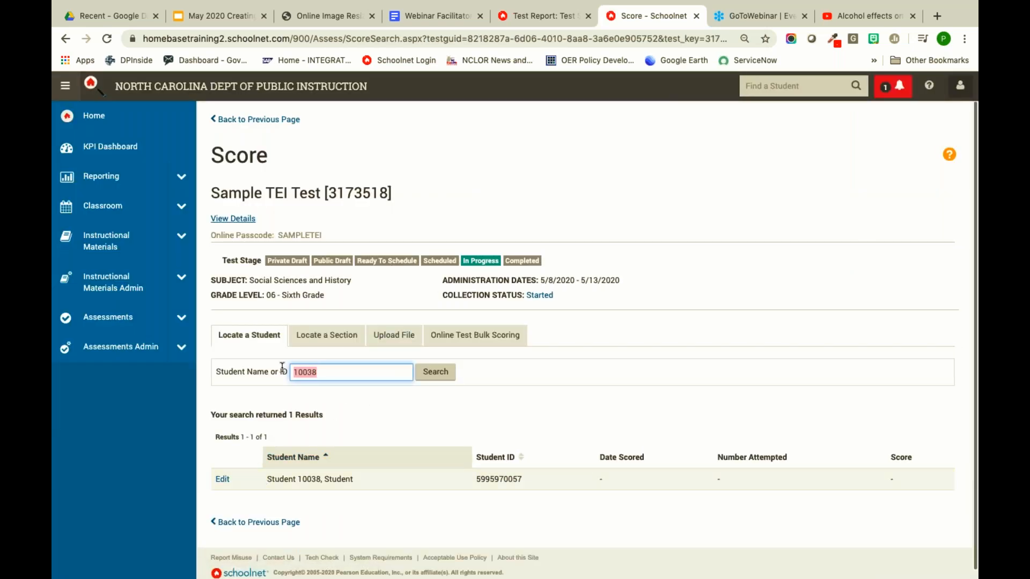
key(BackSpace)
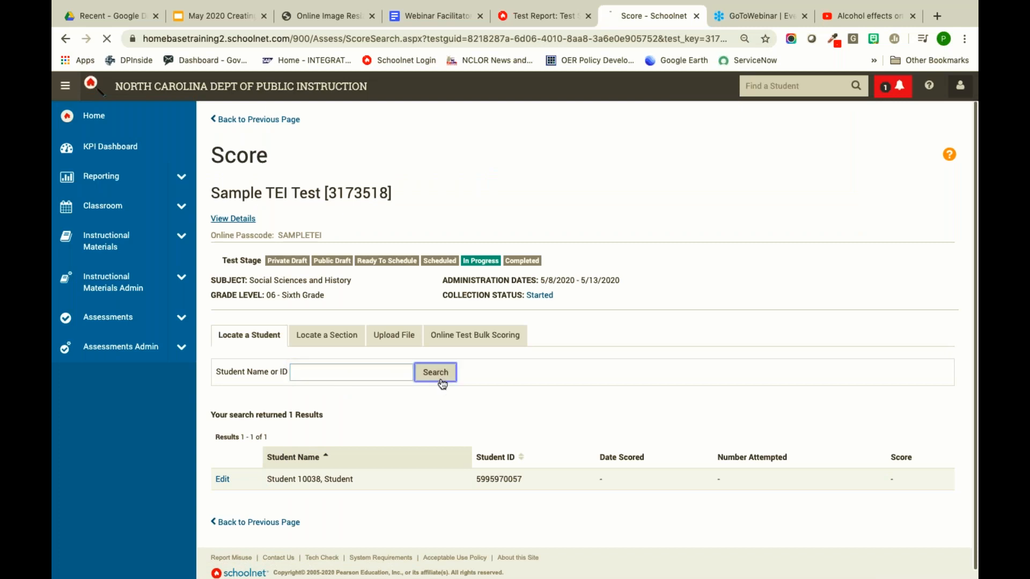
click(437, 375)
click(364, 370)
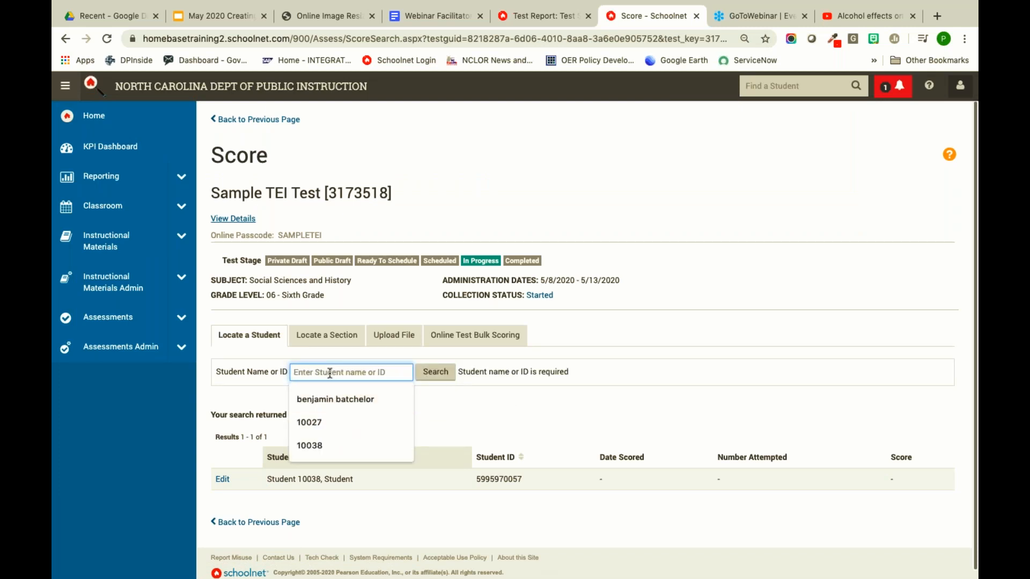
text(1038)
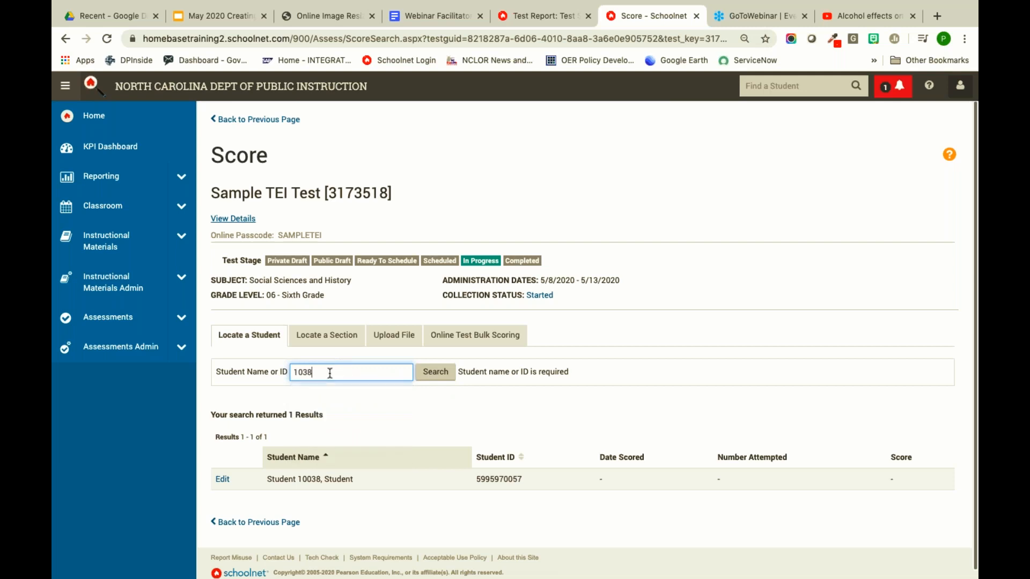
key(Return)
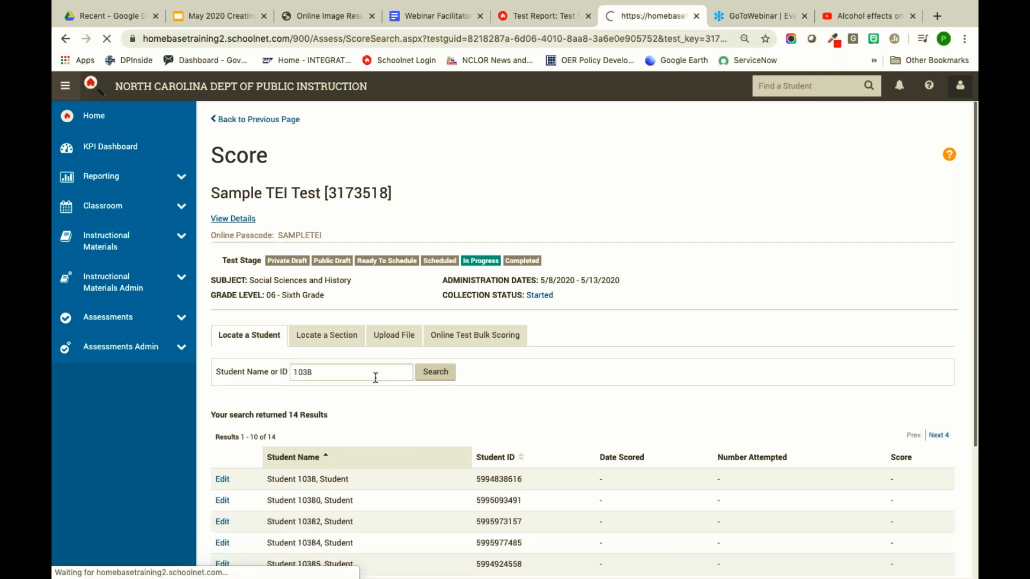
scroll(415, 407, down, 4)
scroll(415, 407, down, 1)
scroll(375, 407, up, 2)
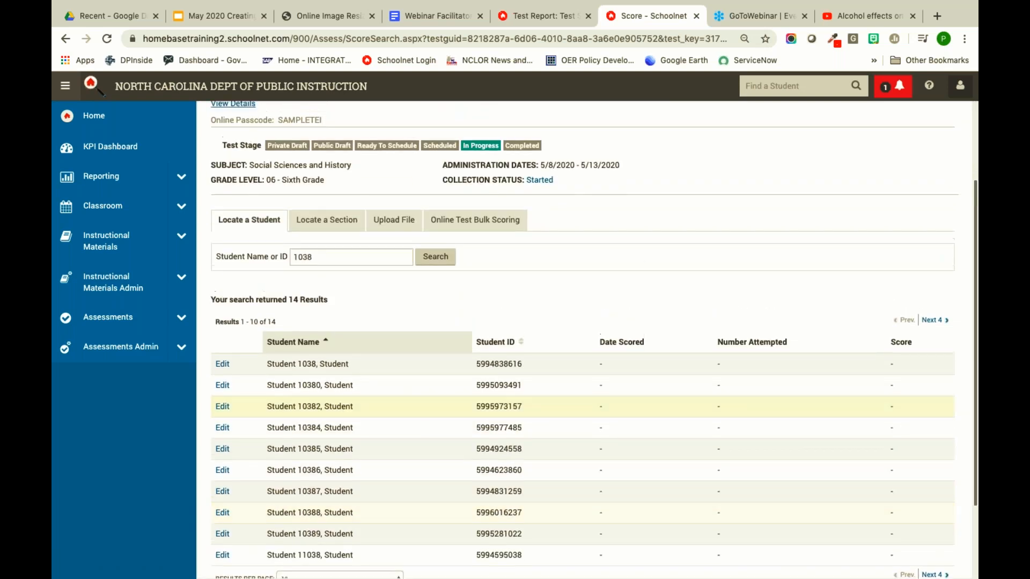
click(222, 364)
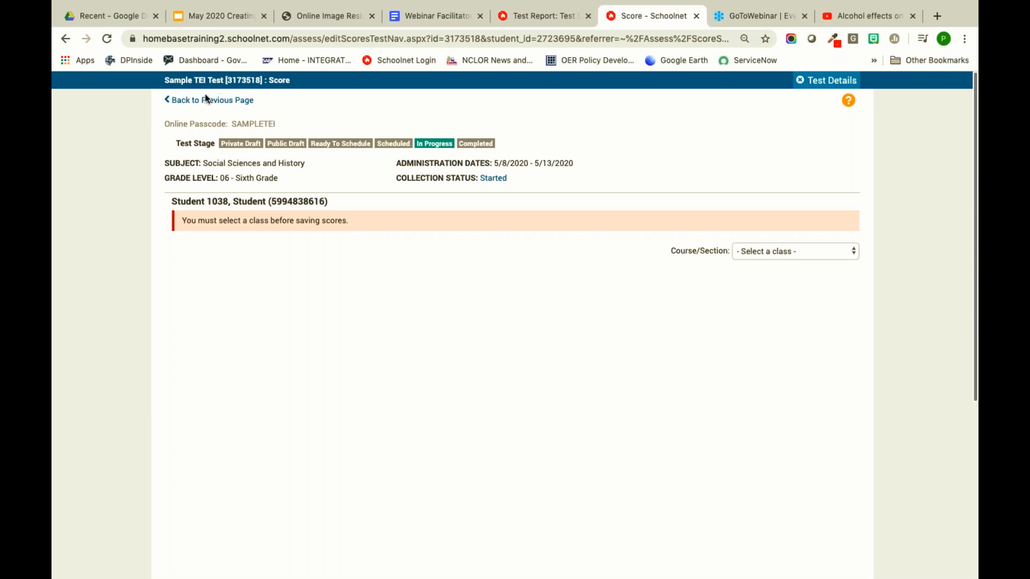
click(182, 101)
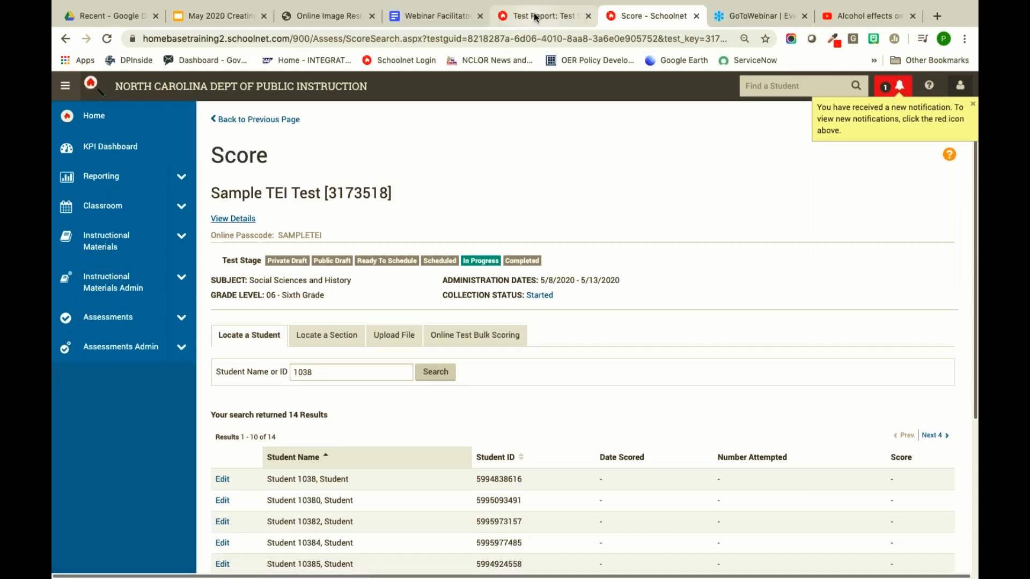
- Open Middle School 2742's report and view the 2 students counted for the teacher
click(534, 15)
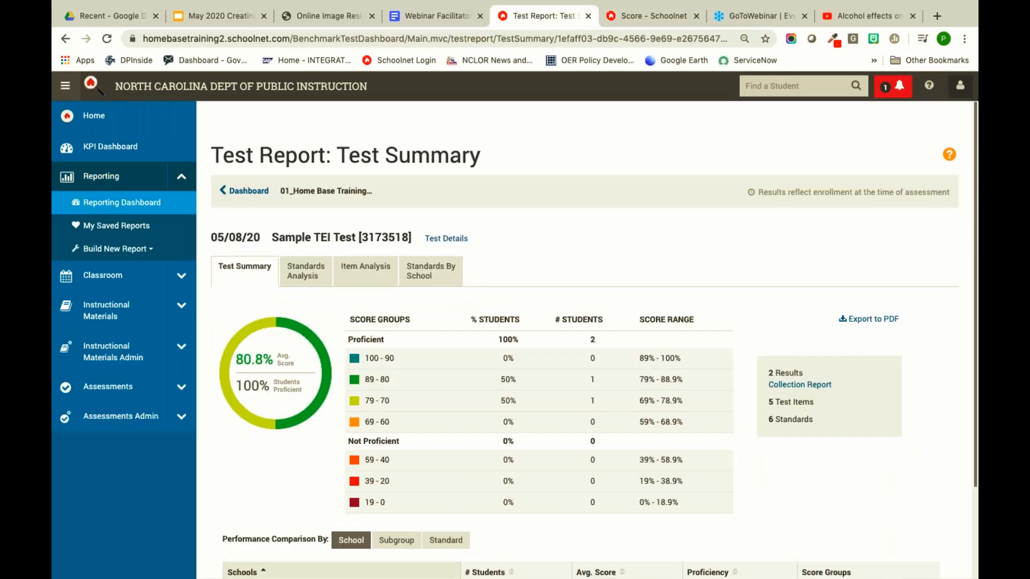
scroll(352, 472, down, 2)
click(244, 563)
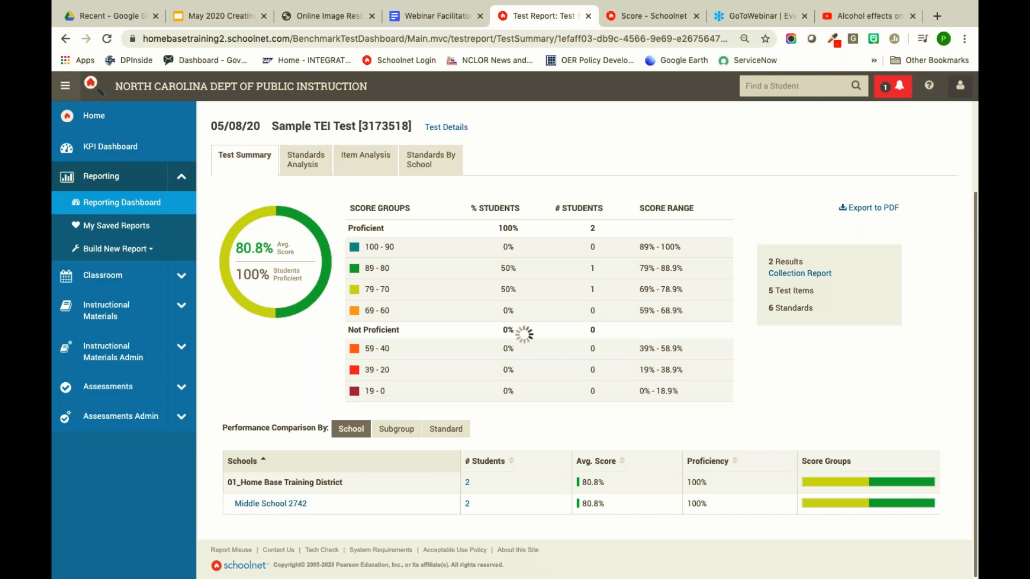
scroll(313, 456, down, 3)
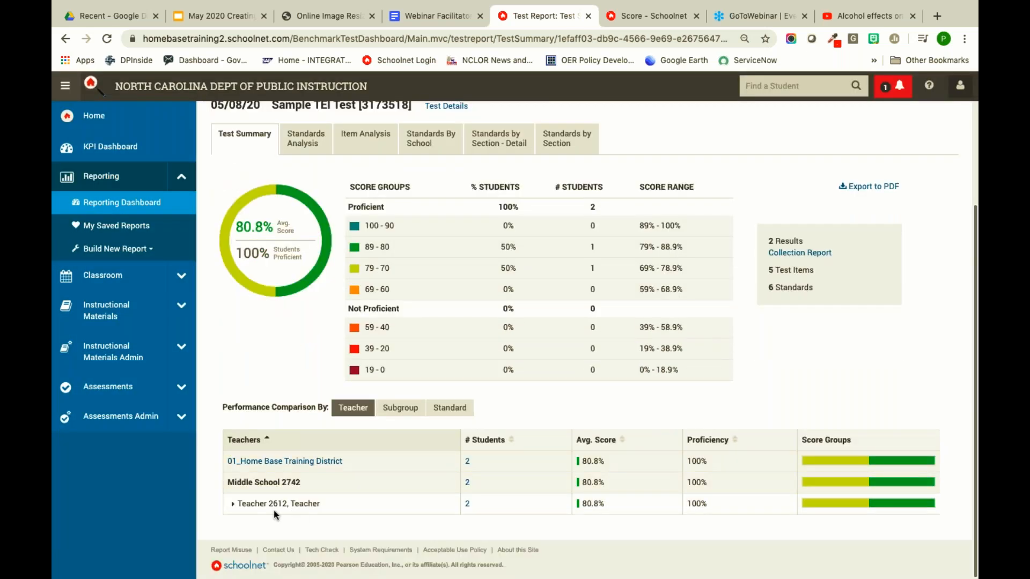
click(468, 504)
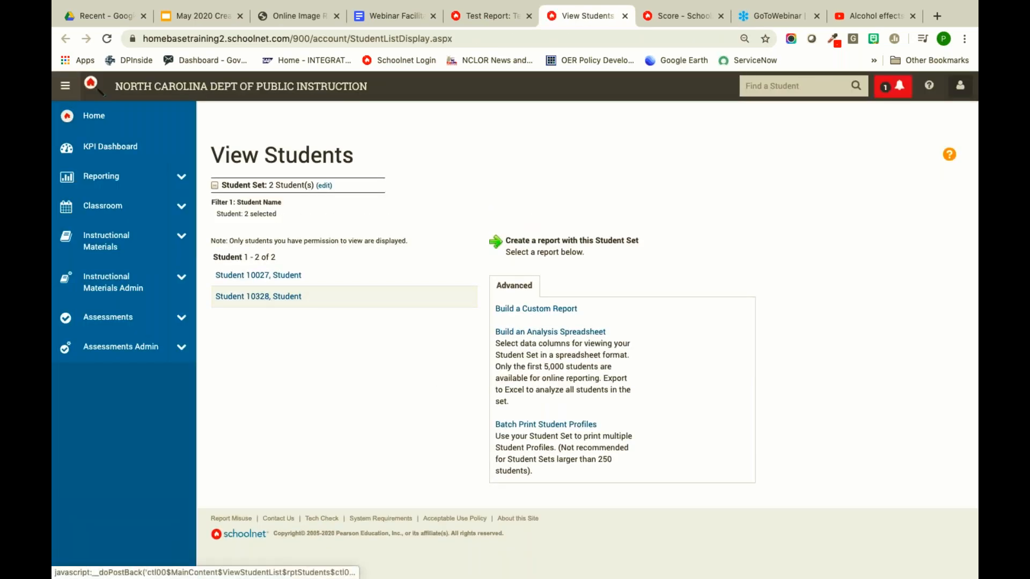
- On the Score tab, correct the student search term and open the 73.1% student's test for scoring
click(671, 18)
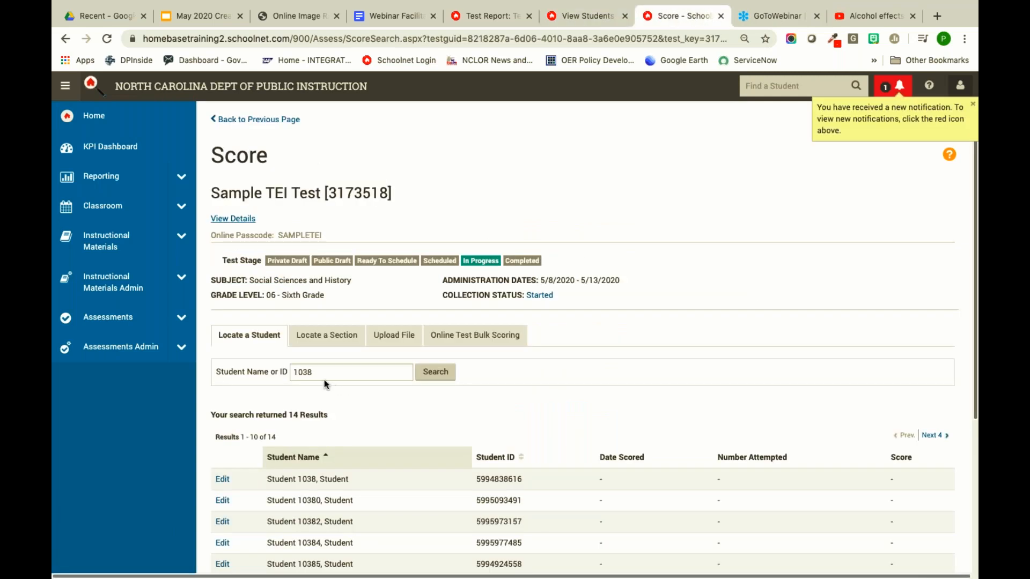
click(307, 372)
text(2)
click(438, 372)
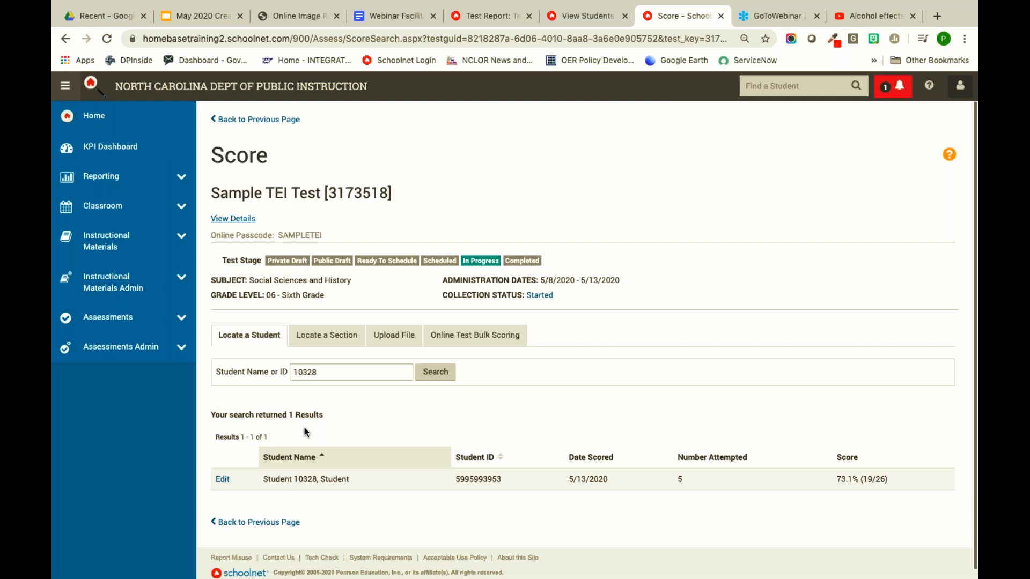
click(223, 479)
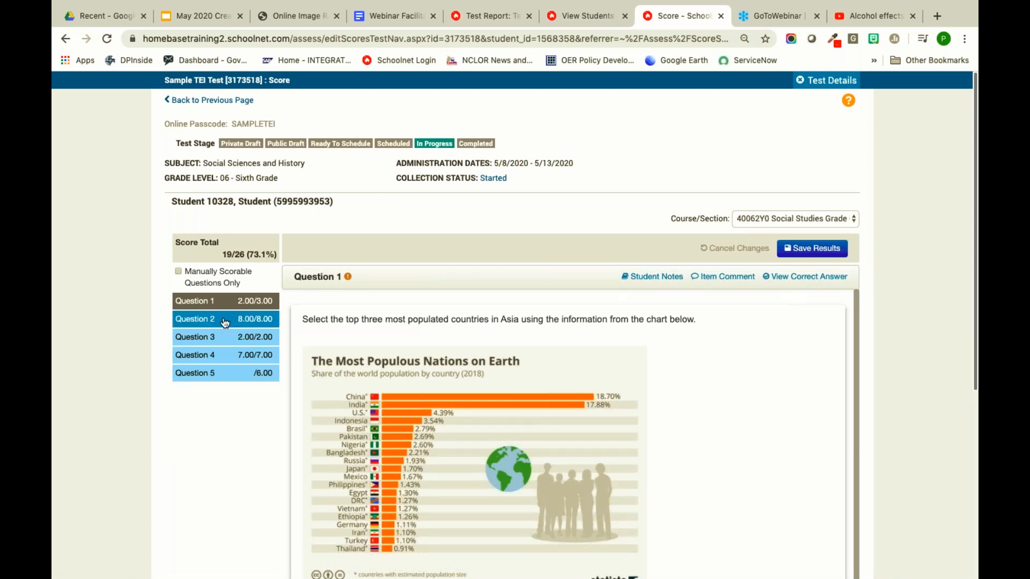
- Open Question 5 and scroll down to the Hammurabi's Code answer and its unscored rubric
click(226, 374)
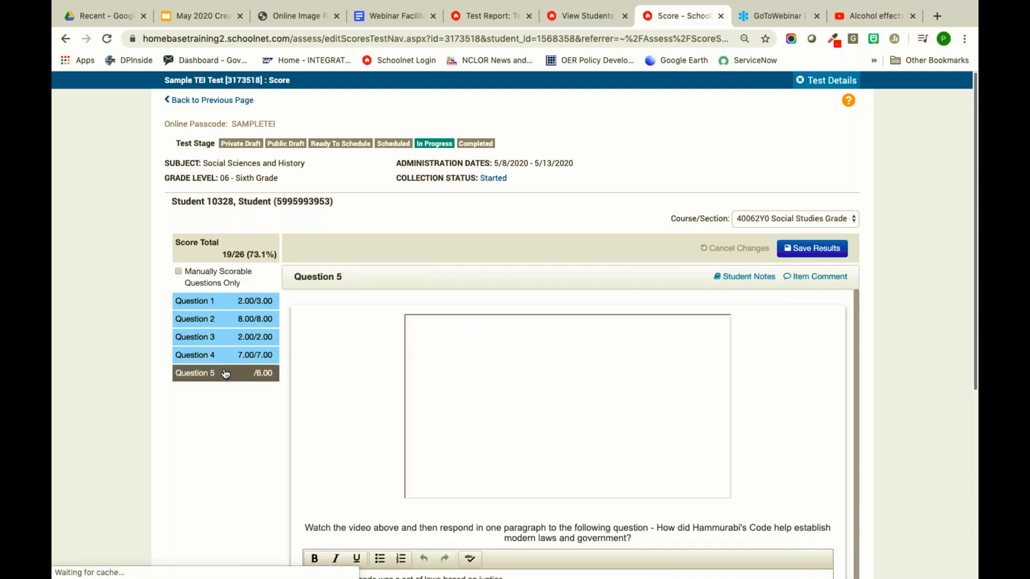
scroll(355, 387, down, 3)
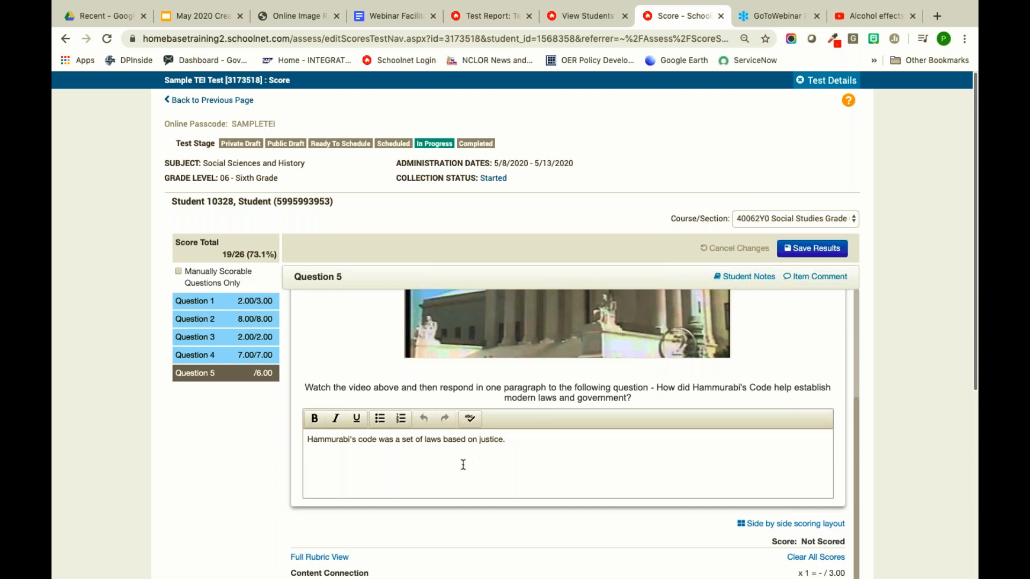
scroll(462, 464, down, 3)
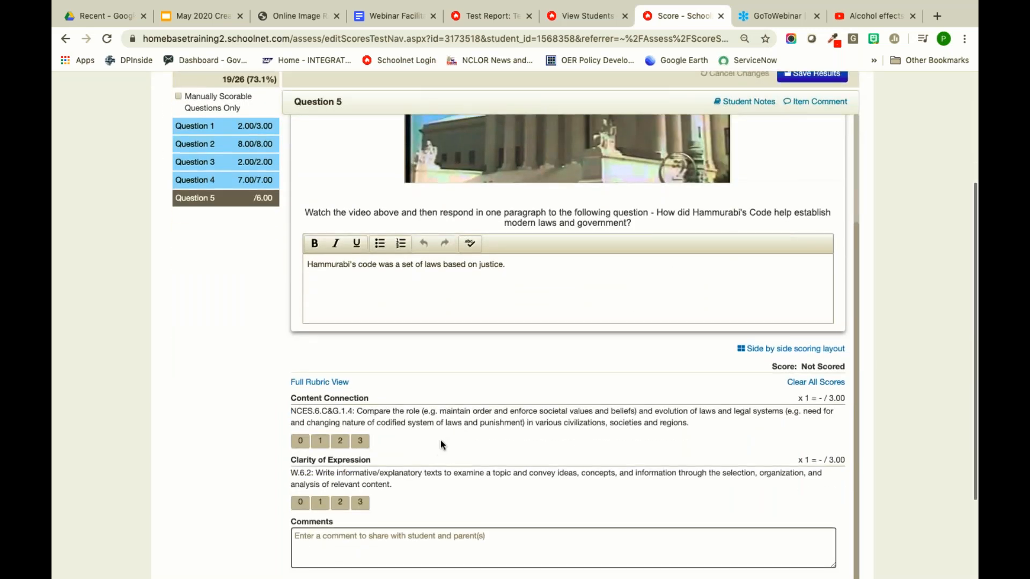
scroll(556, 414, down, 2)
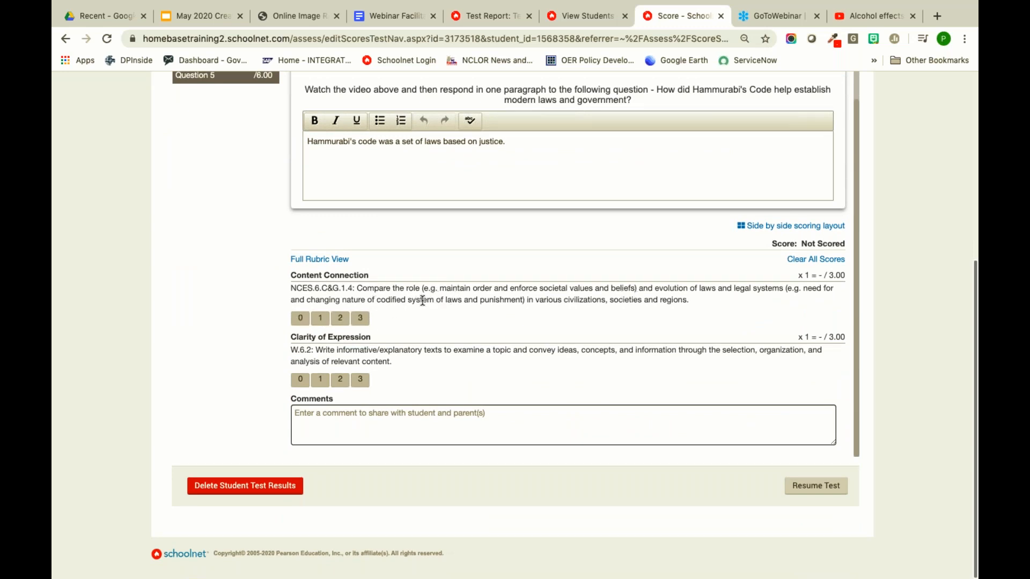
- In side-by-side layout, score Content Connection and Clarity of Expression at 1 each
click(767, 226)
scroll(662, 242, up, 5)
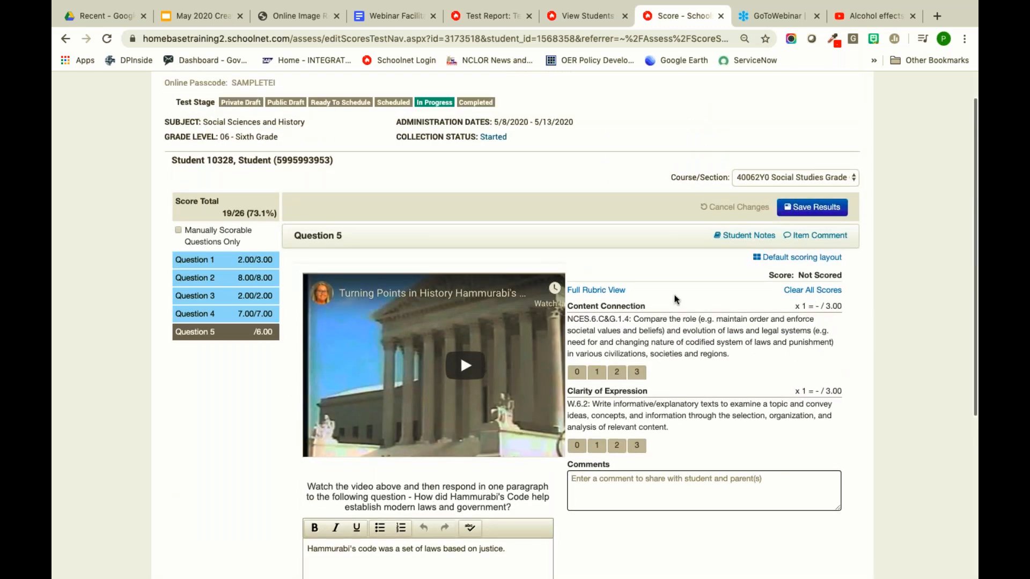
scroll(673, 298, down, 3)
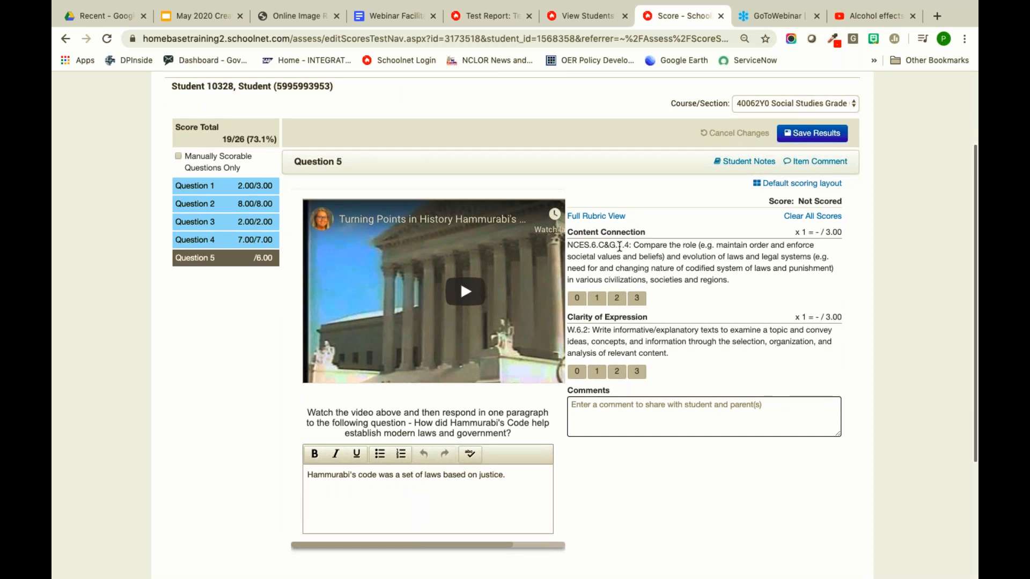
click(597, 299)
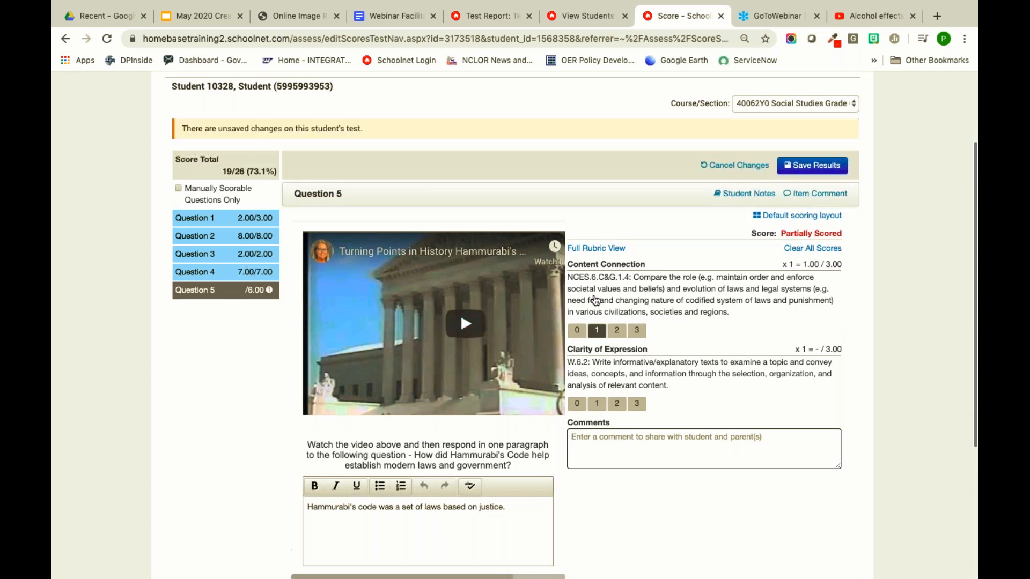
click(596, 404)
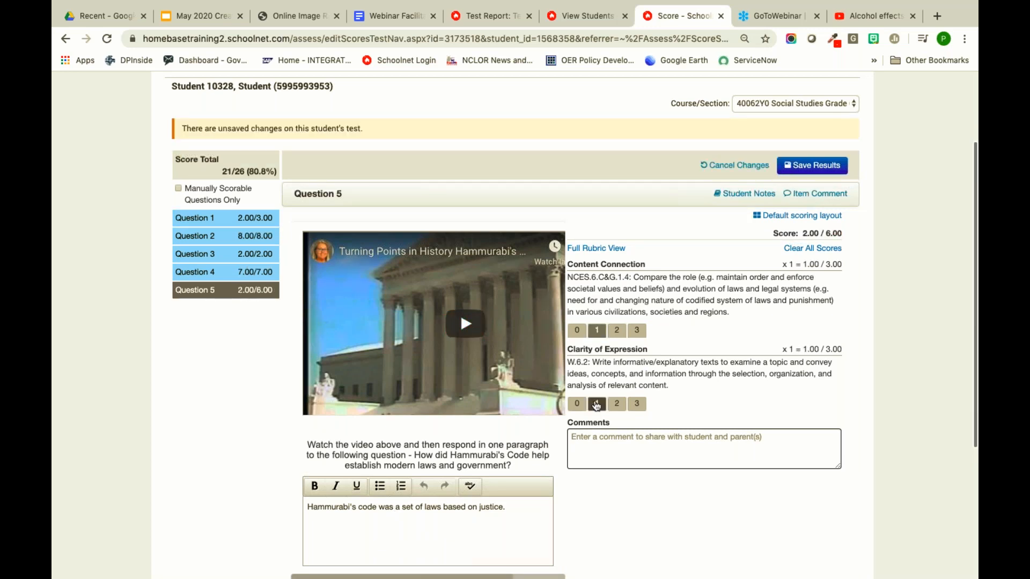
- Add the comment 'Next time, fully complete your answer.'
scroll(697, 391, down, 2)
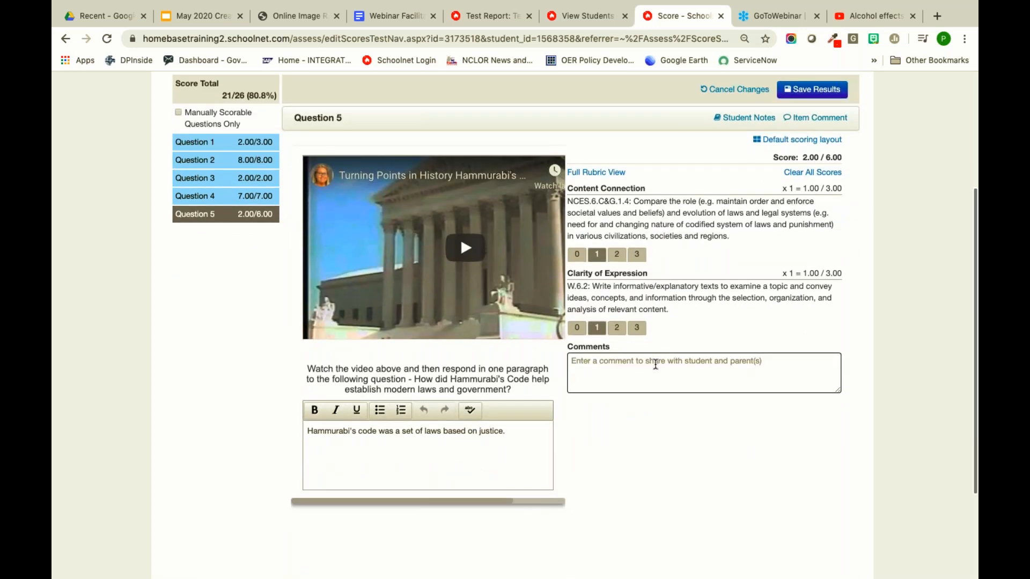
click(656, 364)
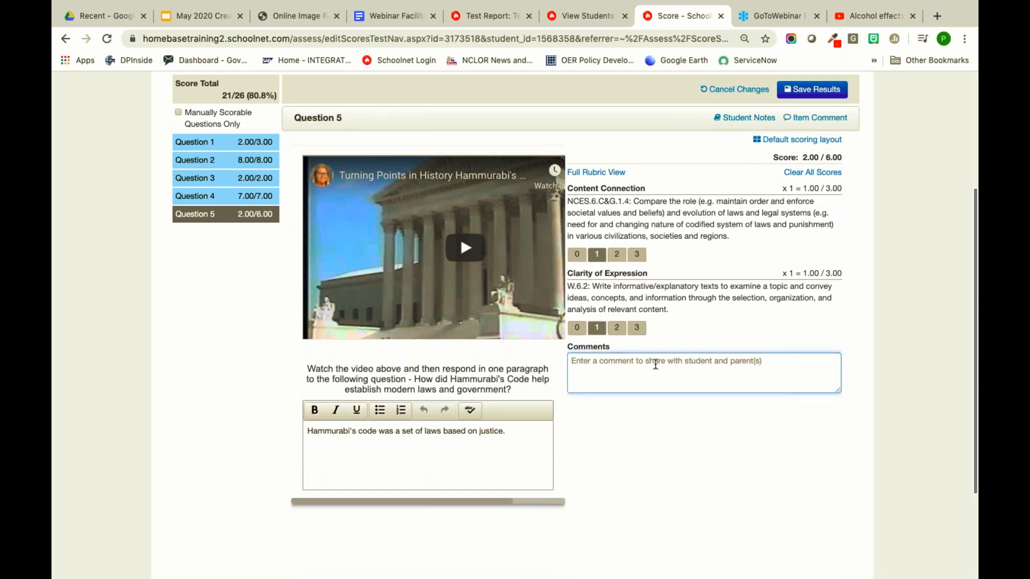
text(Next tim)
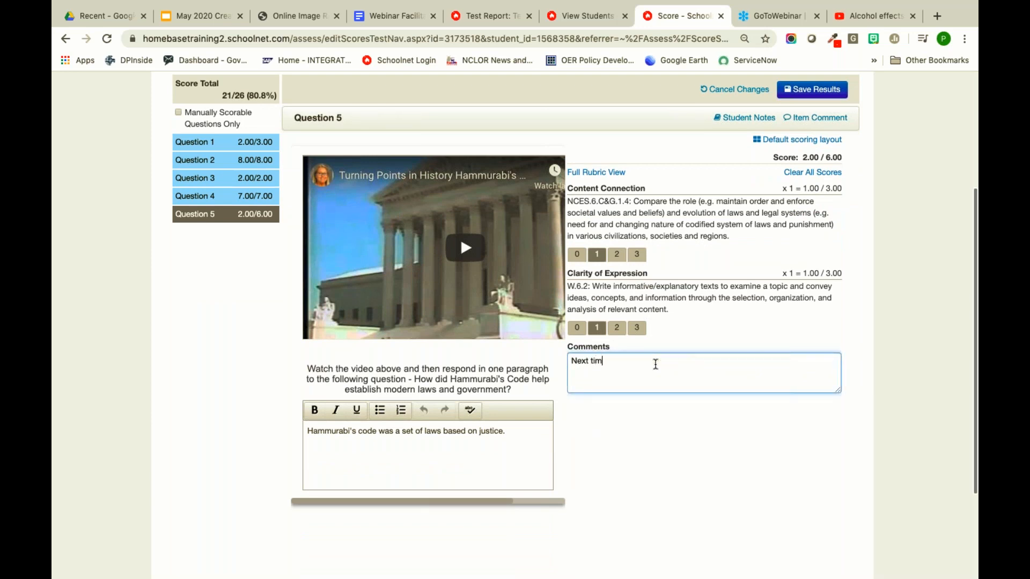
text(e, fully complete your answer.)
scroll(723, 324, up, 3)
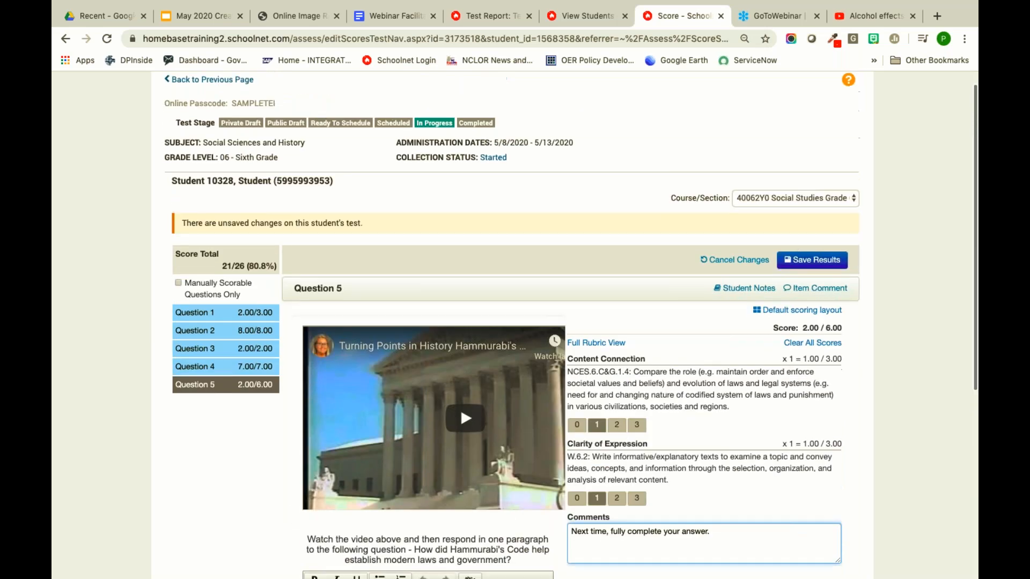
- Save the student's results and dismiss the confirmation
click(803, 271)
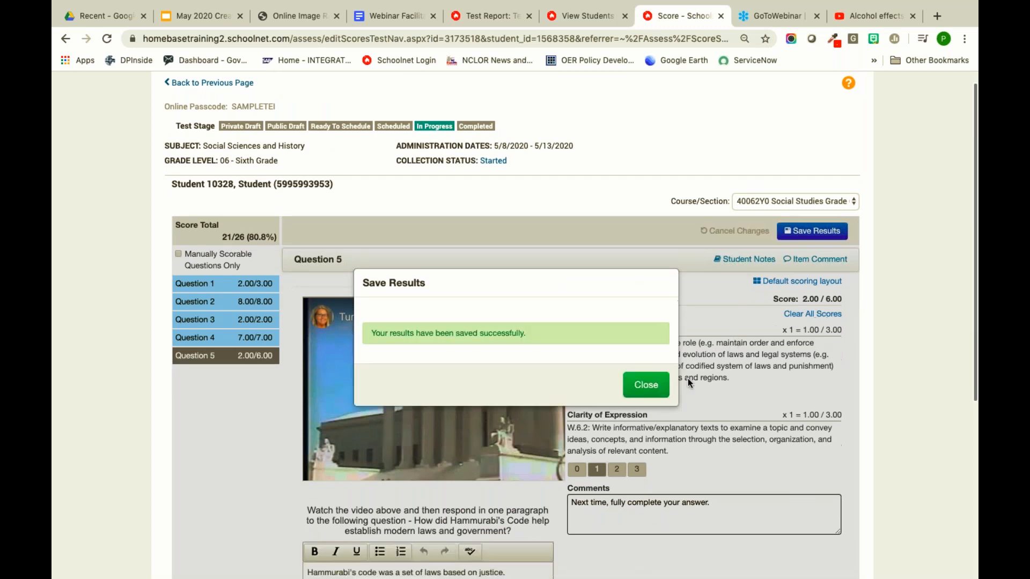
click(637, 387)
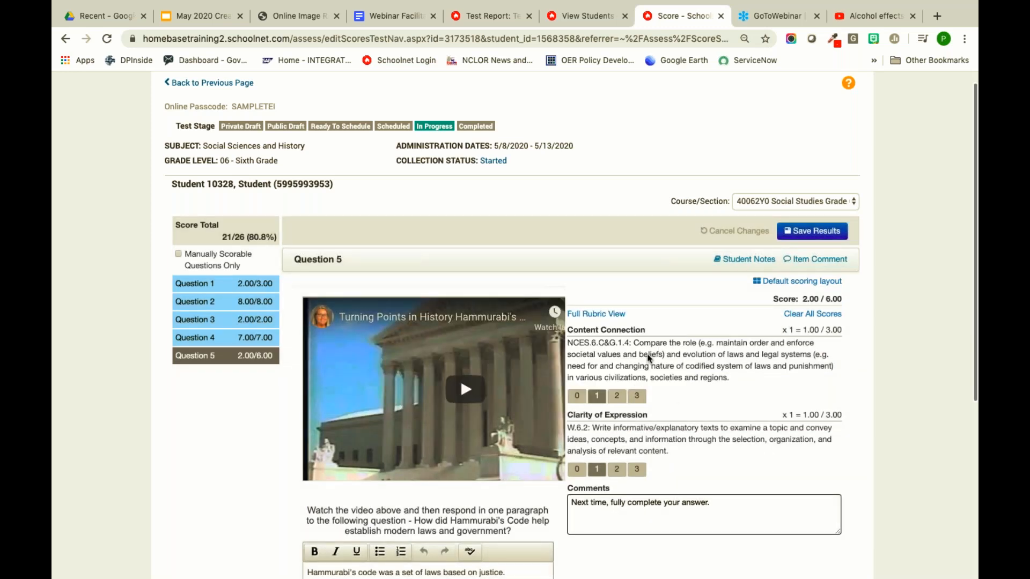
scroll(633, 295, down, 2)
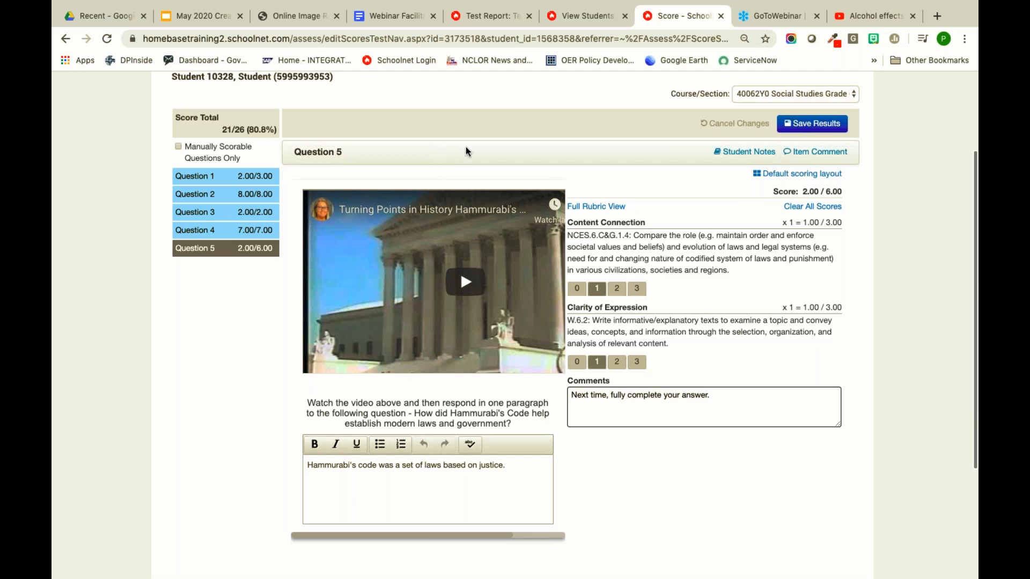
scroll(658, 317, up, 2)
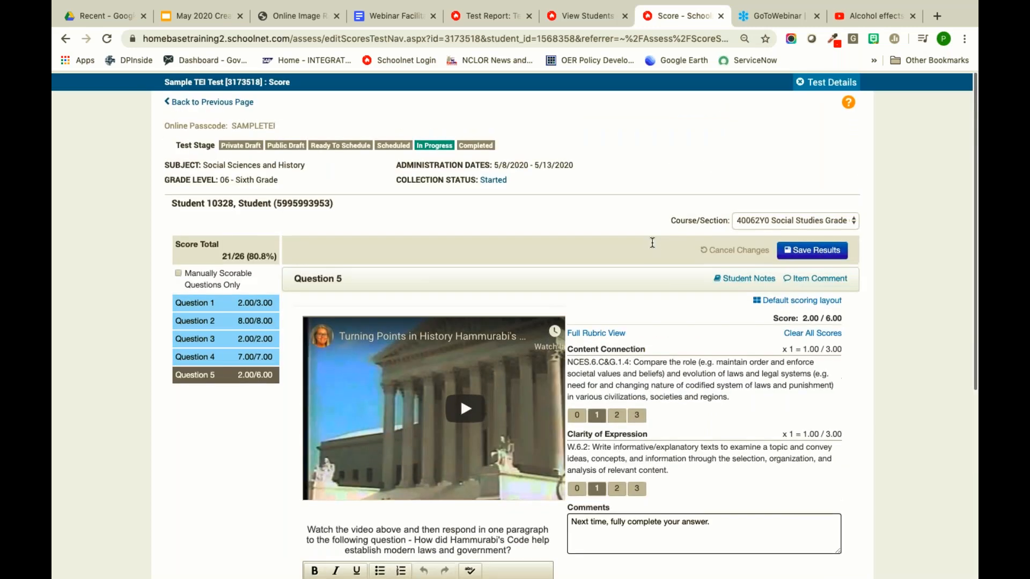
scroll(659, 317, down, 2)
scroll(660, 318, down, 1)
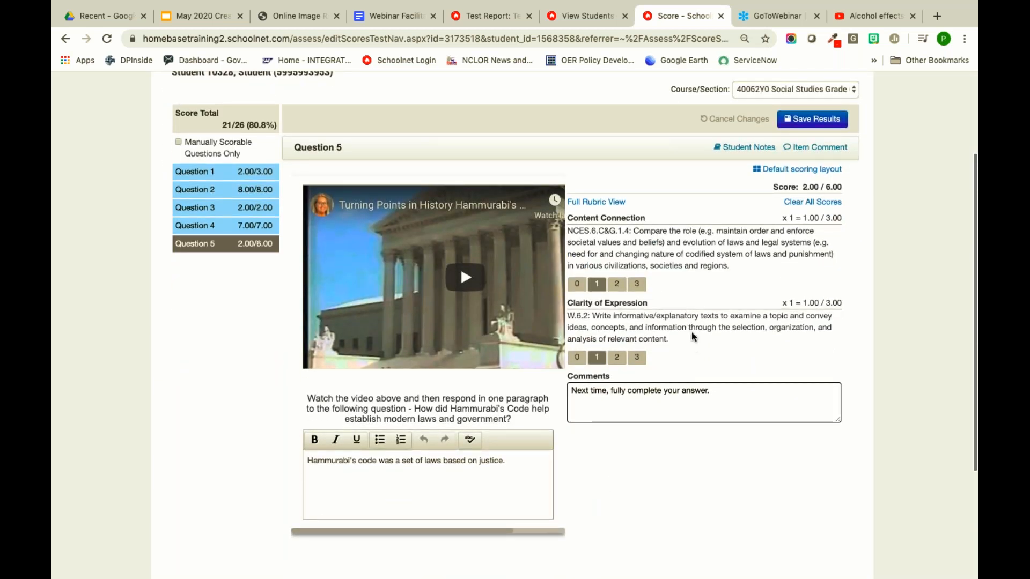
- Return to the Google Slides training deck and start the full-screen presentation
scroll(691, 179, up, 3)
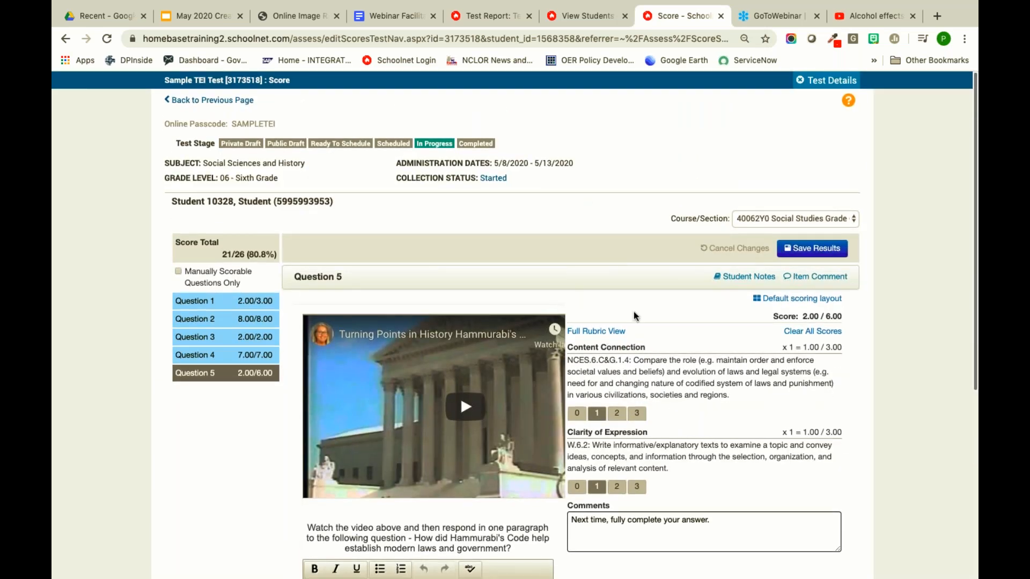
scroll(652, 345, down, 2)
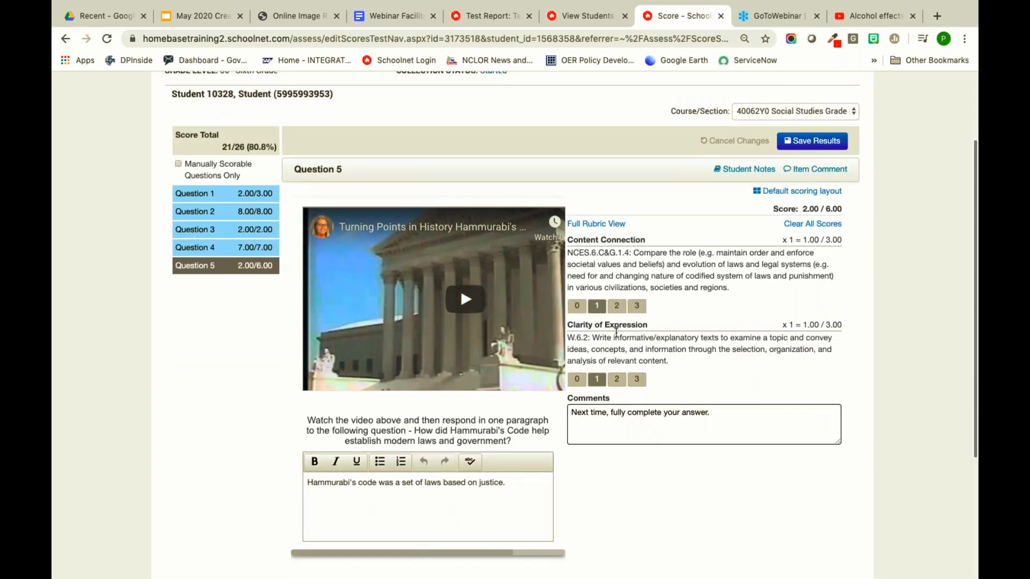
scroll(678, 347, up, 2)
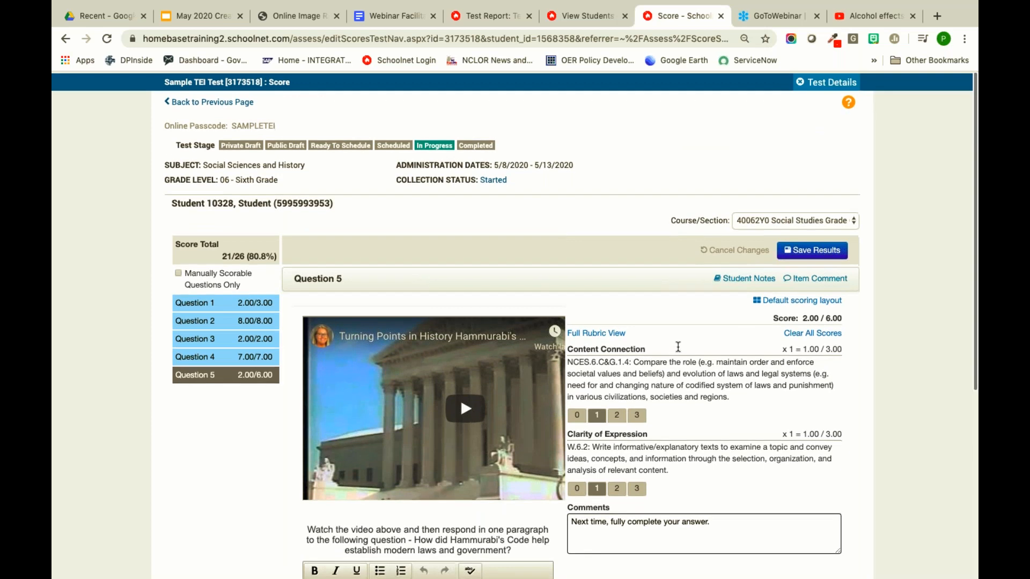
click(189, 22)
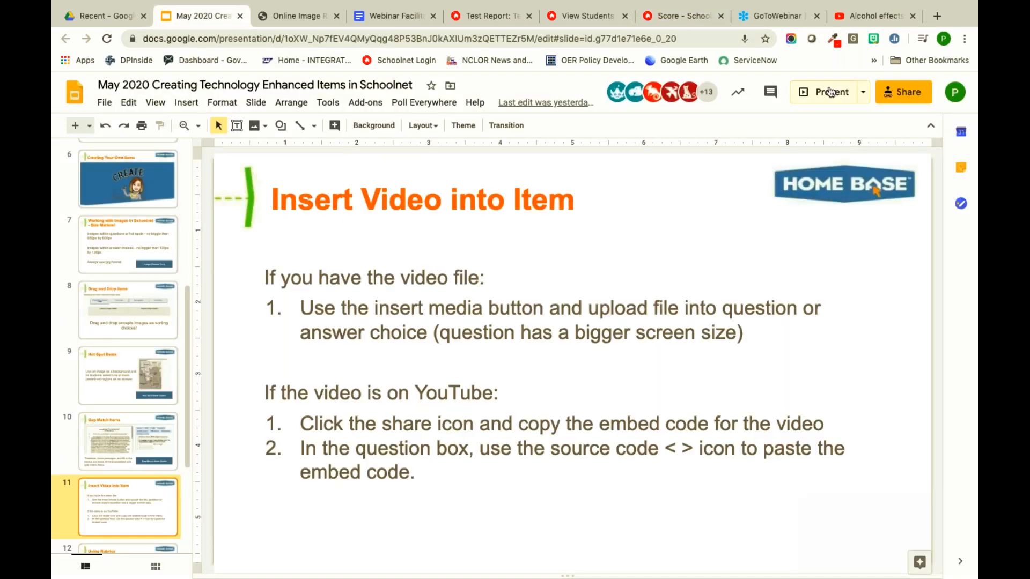
click(830, 92)
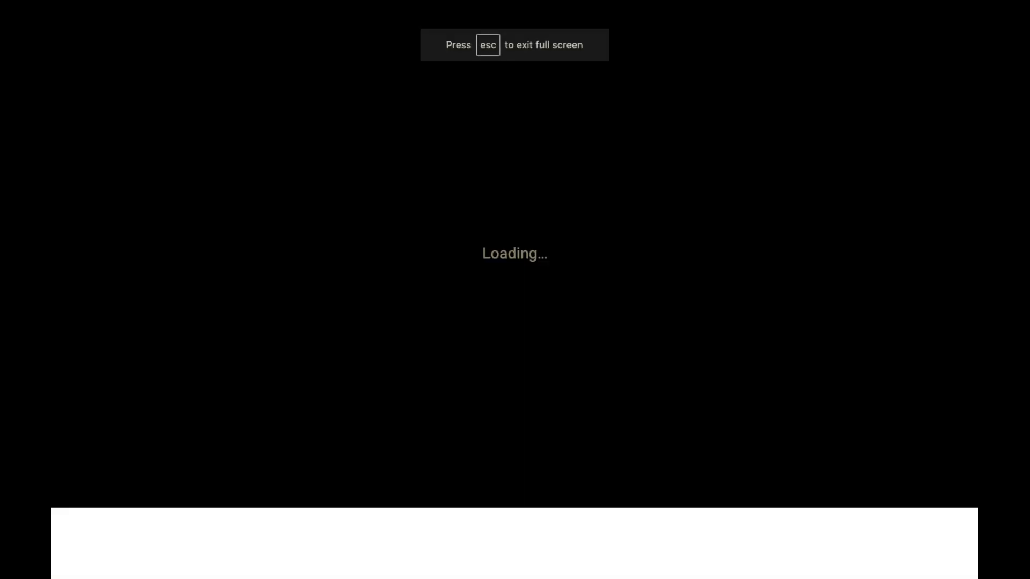